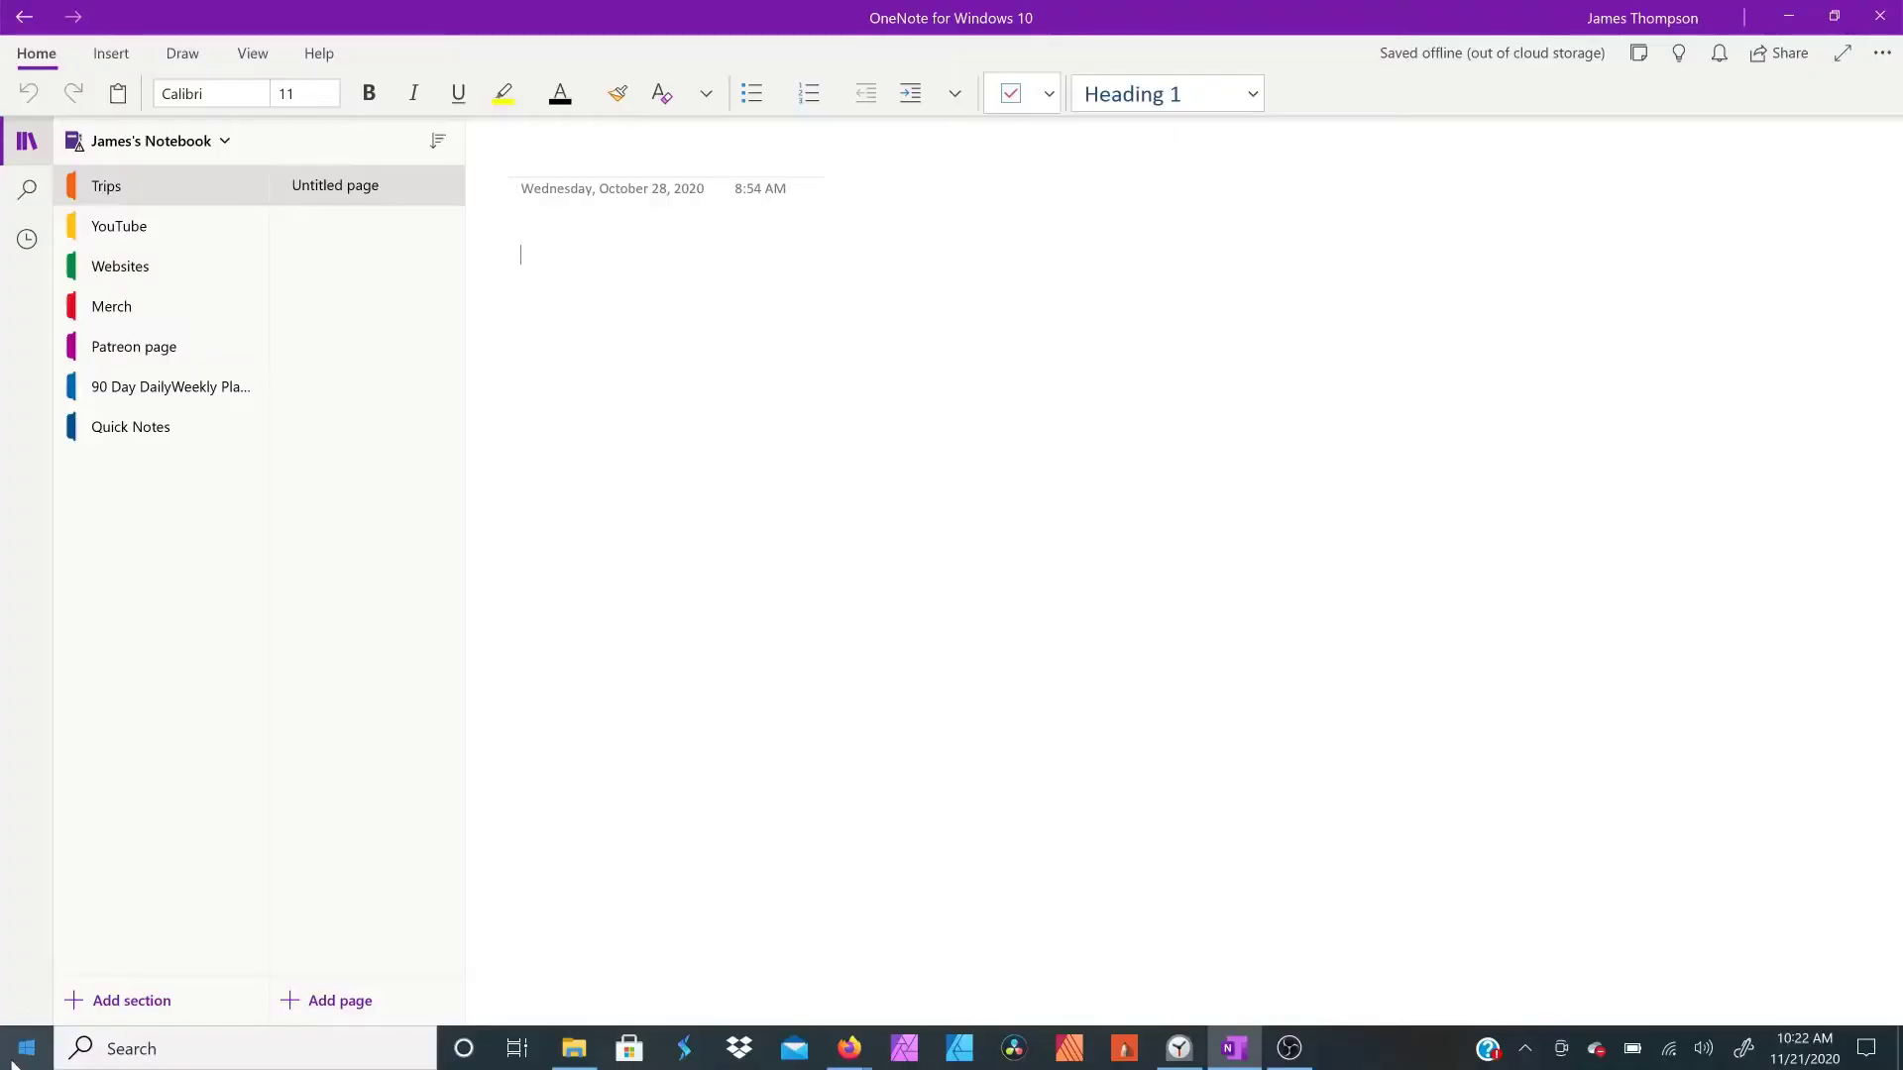
# Step: Open the Office app to view its recent documents, and minimize its window to return to OneNote
pyautogui.click(13, 1060)
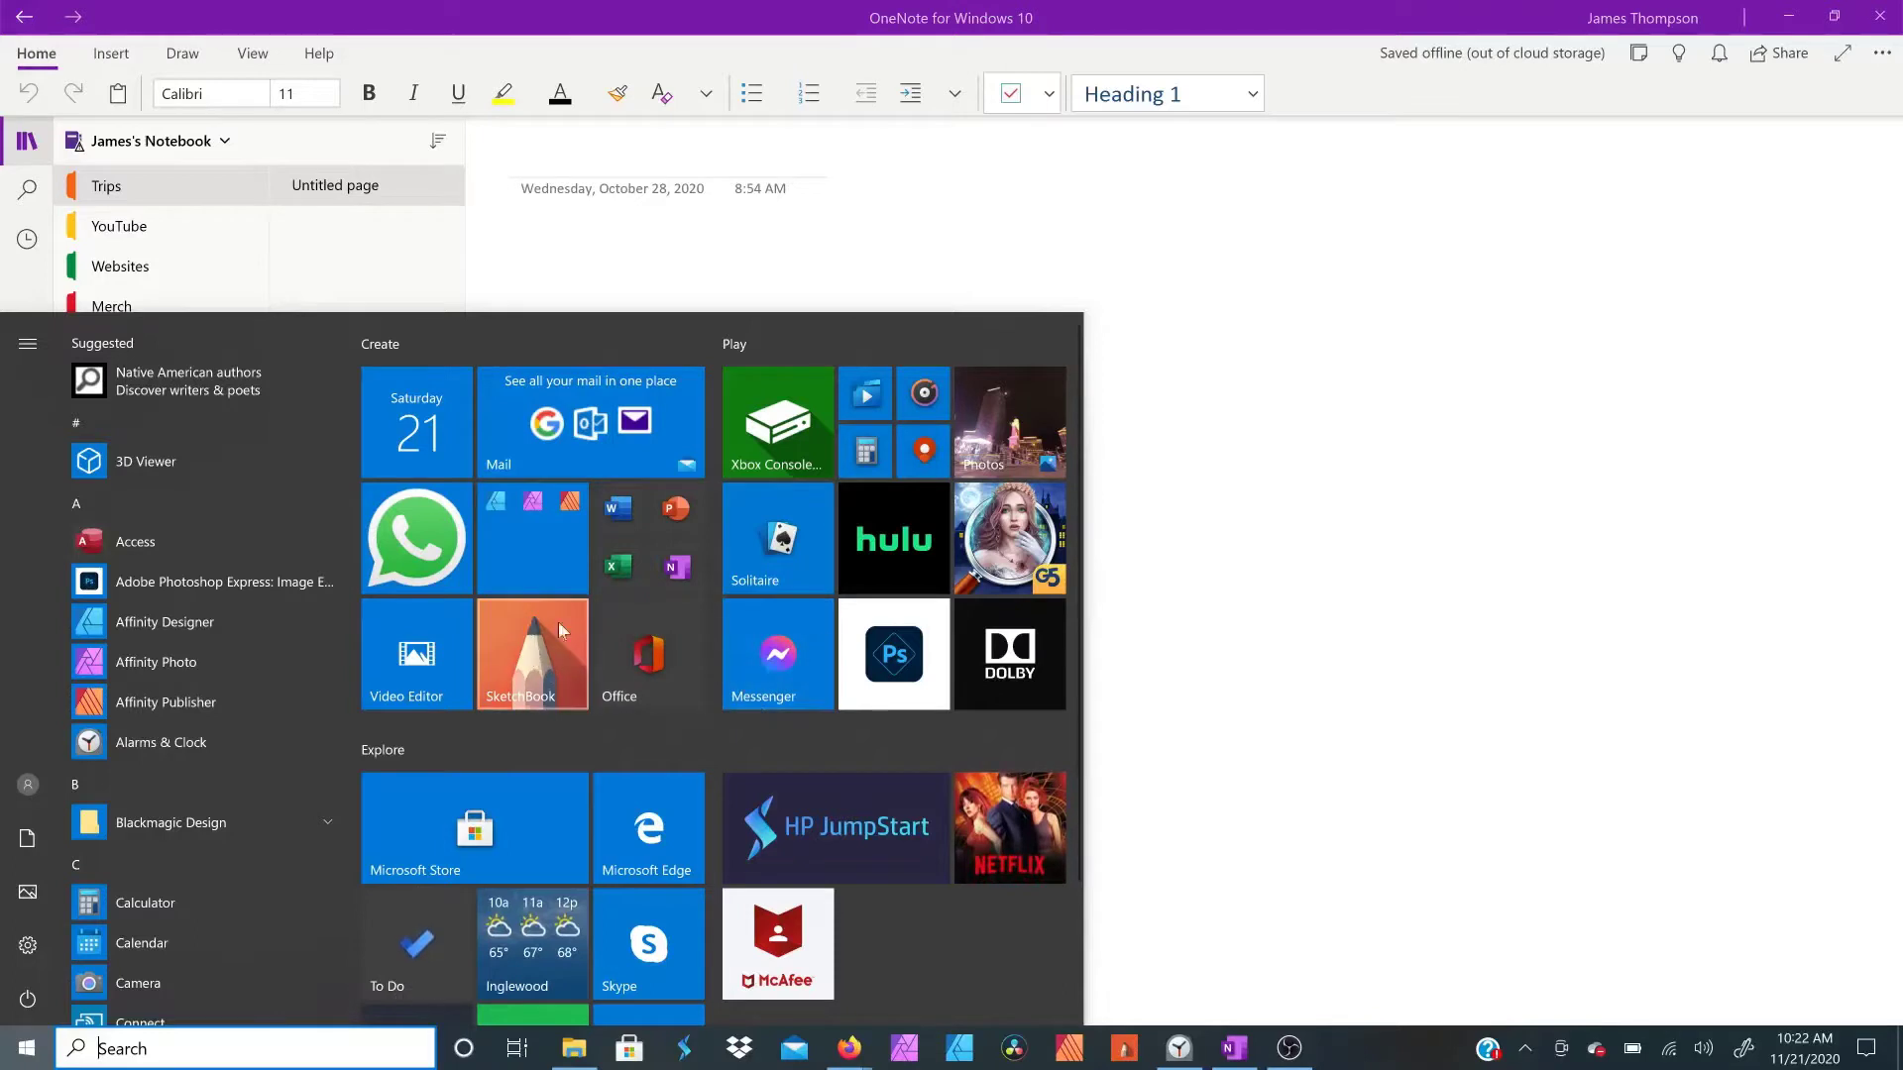
pyautogui.click(681, 644)
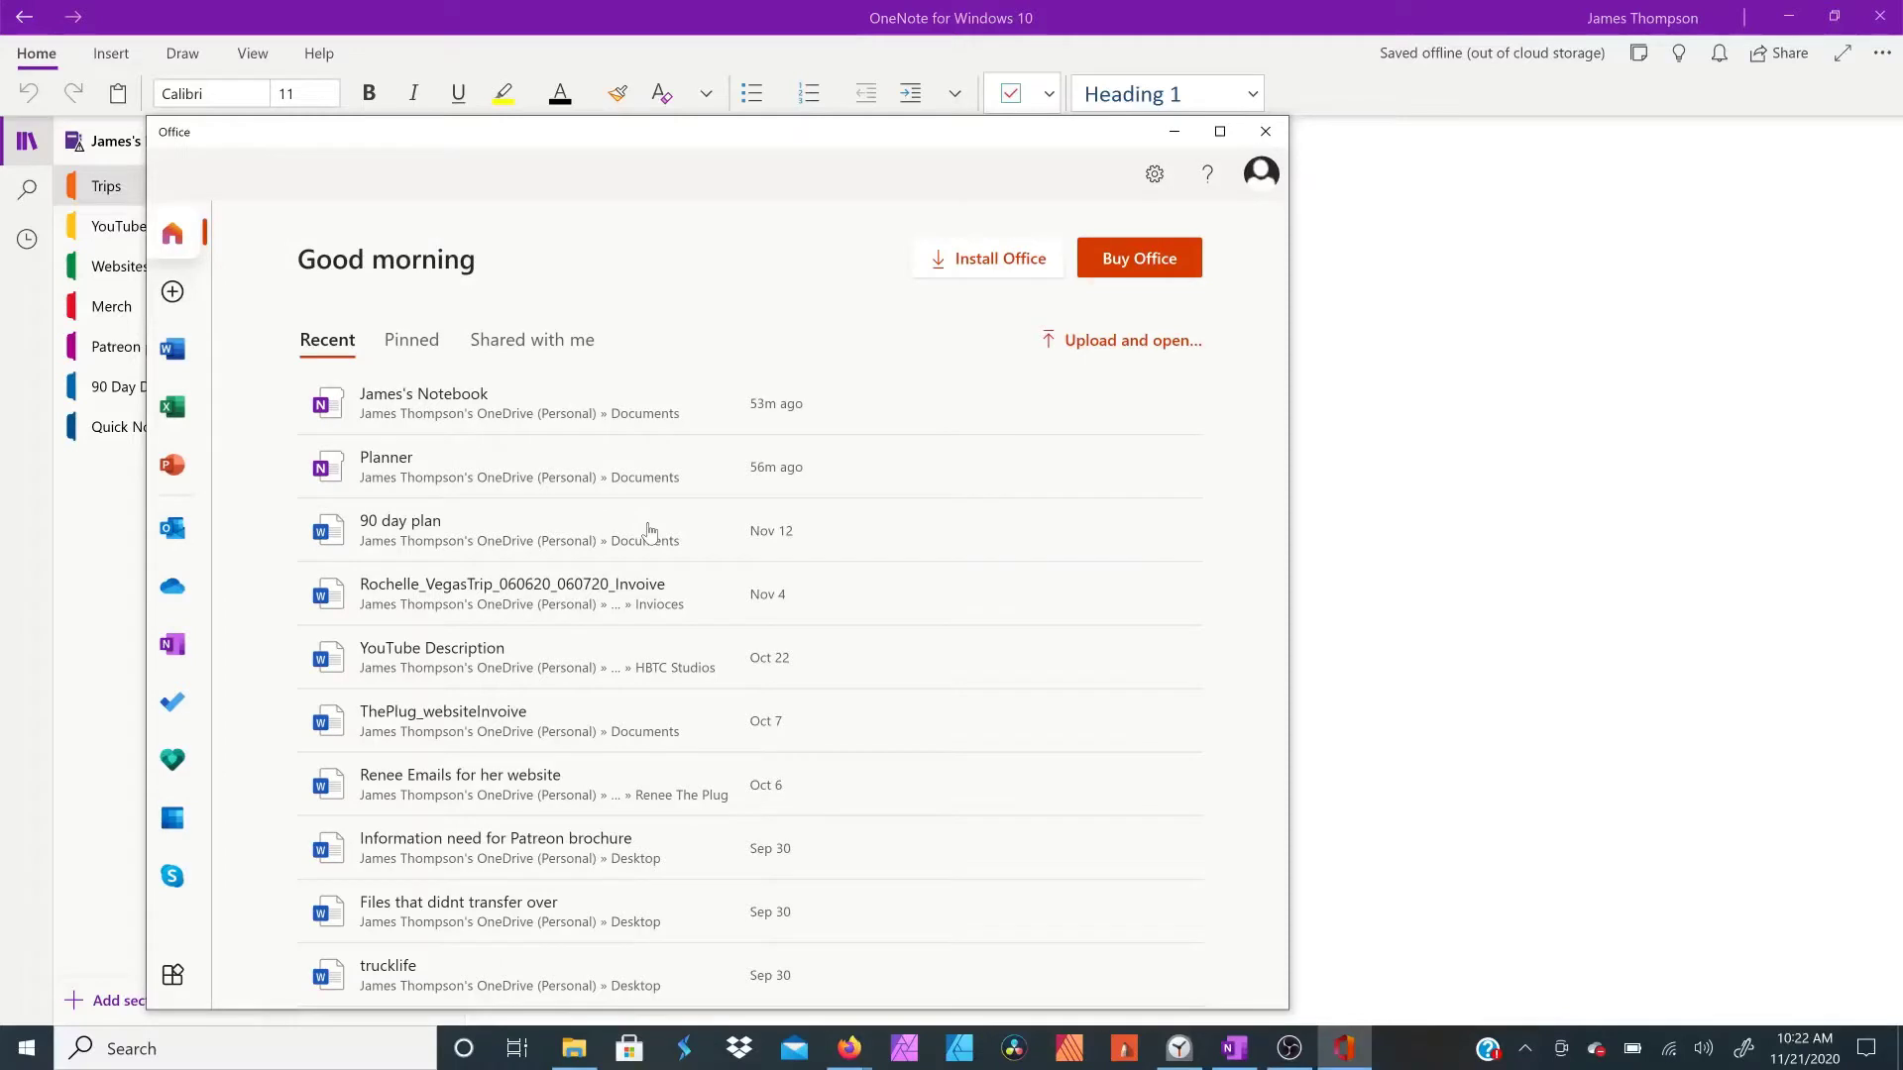
pyautogui.click(1175, 132)
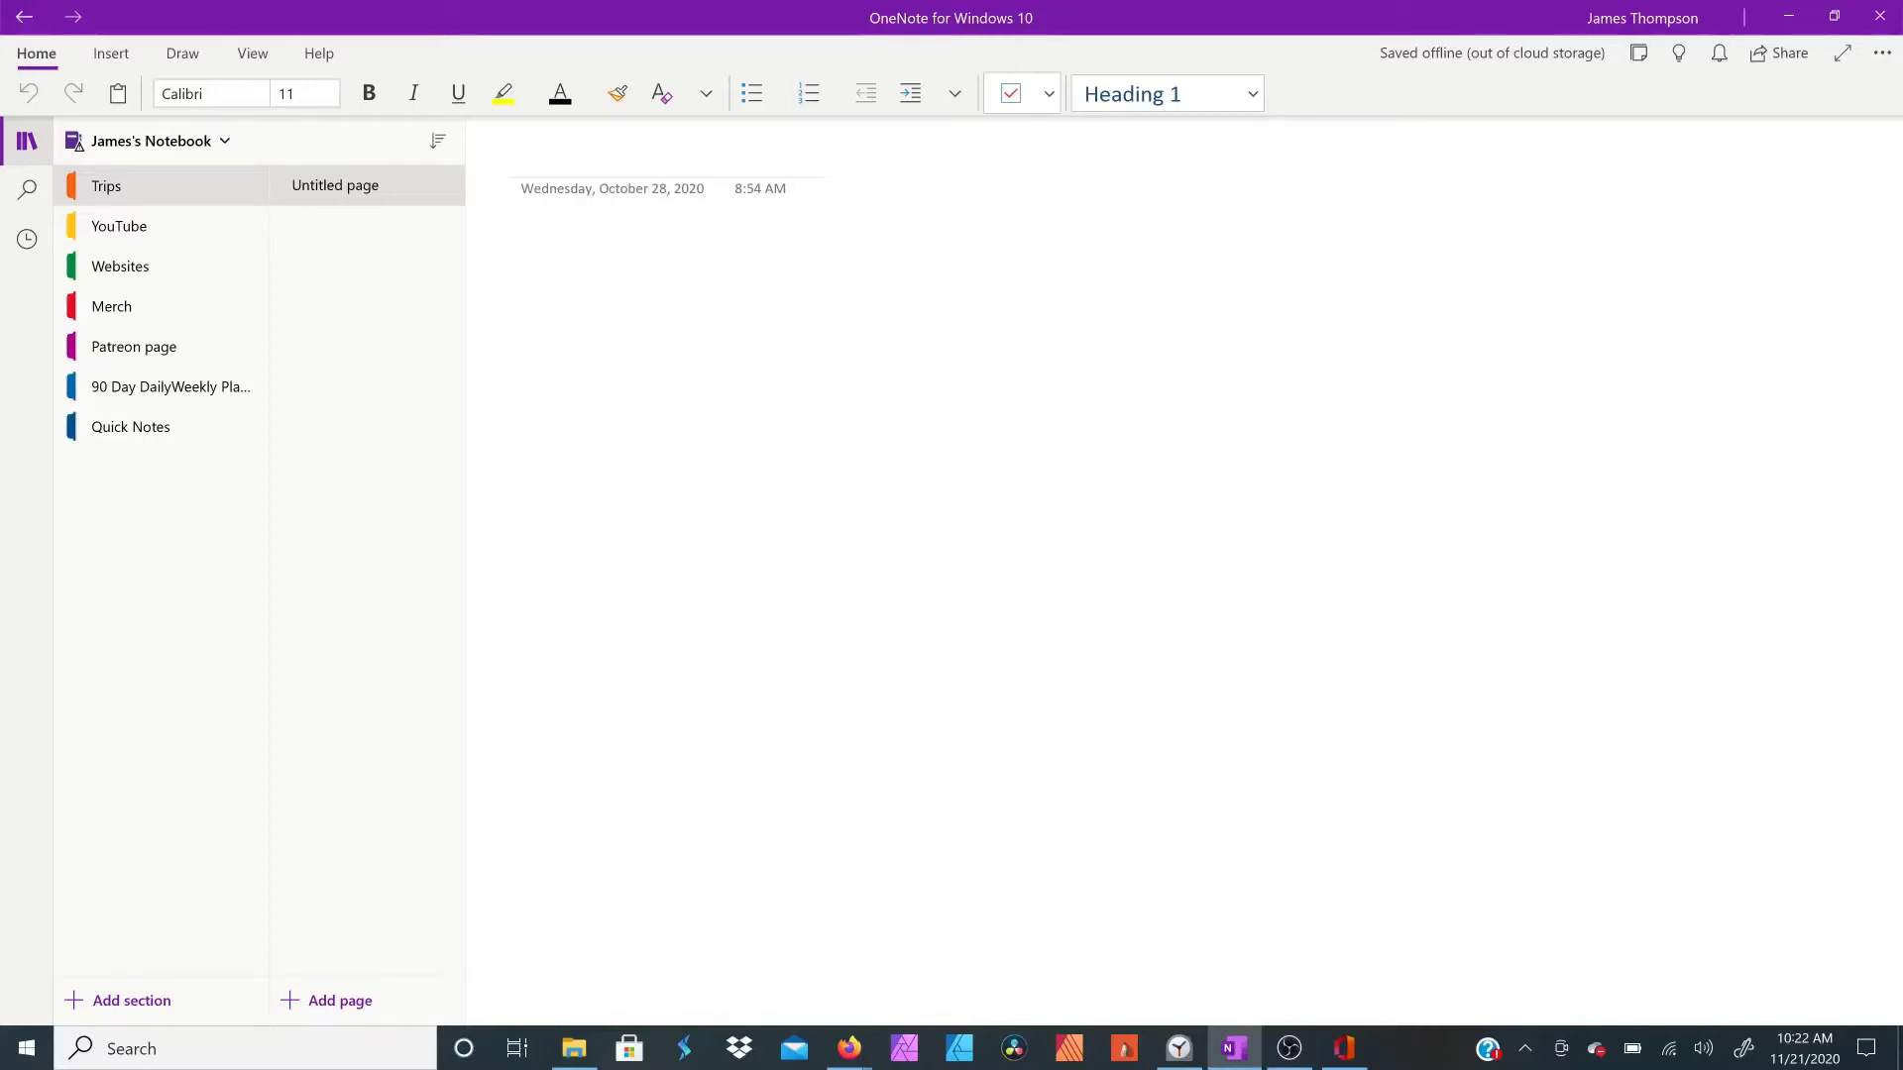
pyautogui.click(27, 1049)
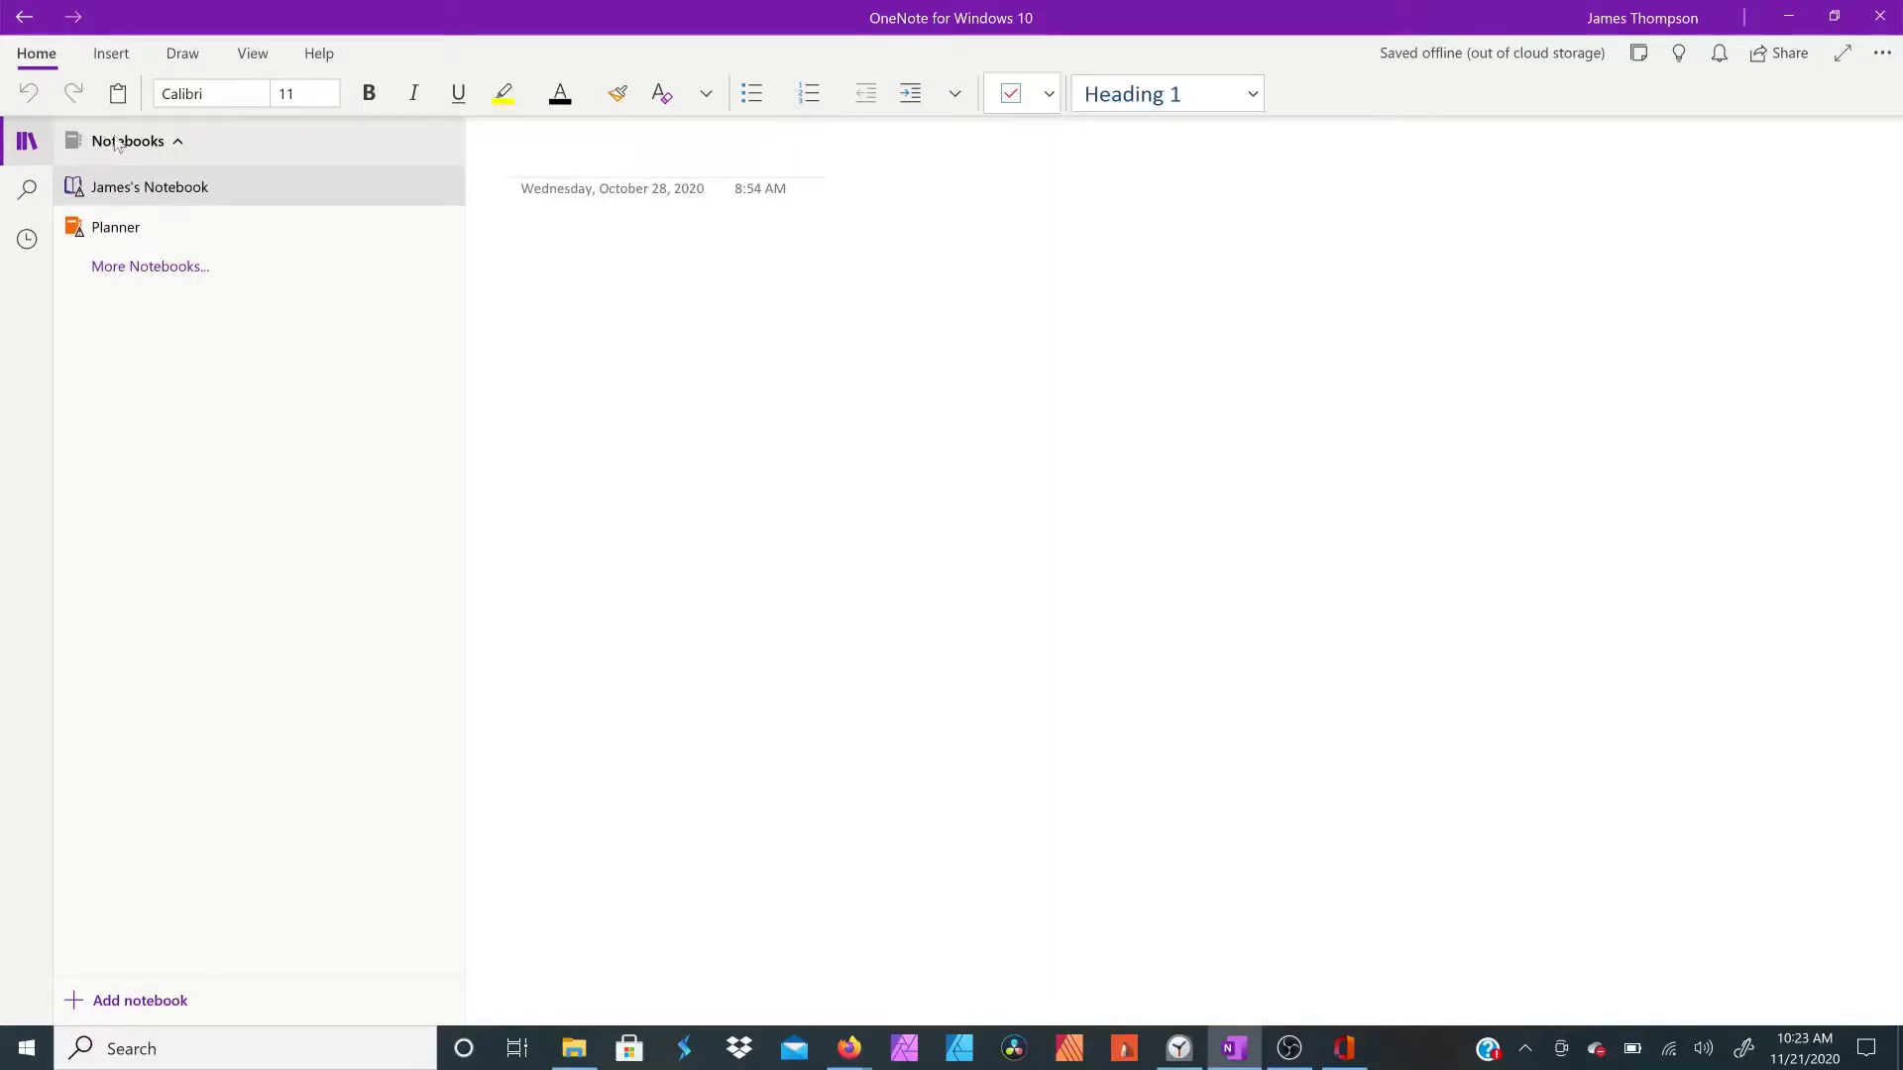
# Step: Create a new notebook named "Learning sess"
pyautogui.click(121, 262)
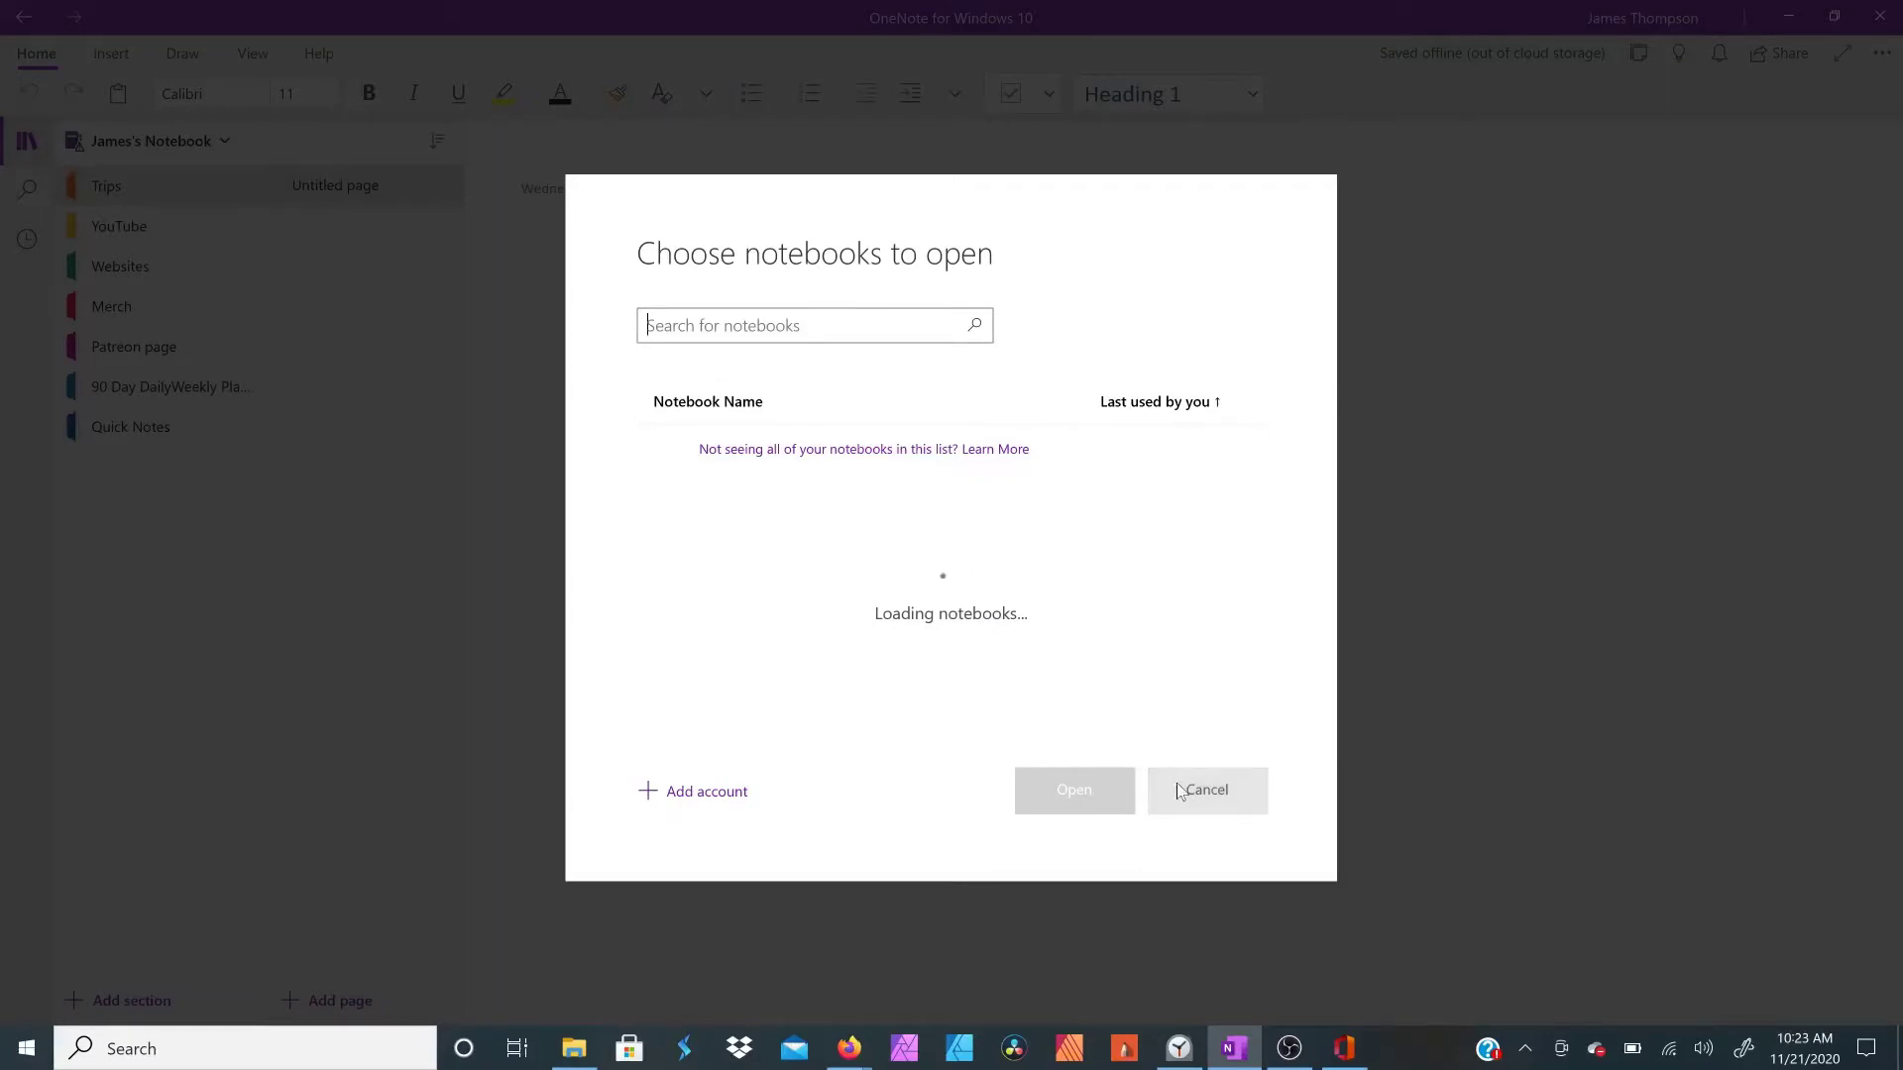
pyautogui.click(1228, 792)
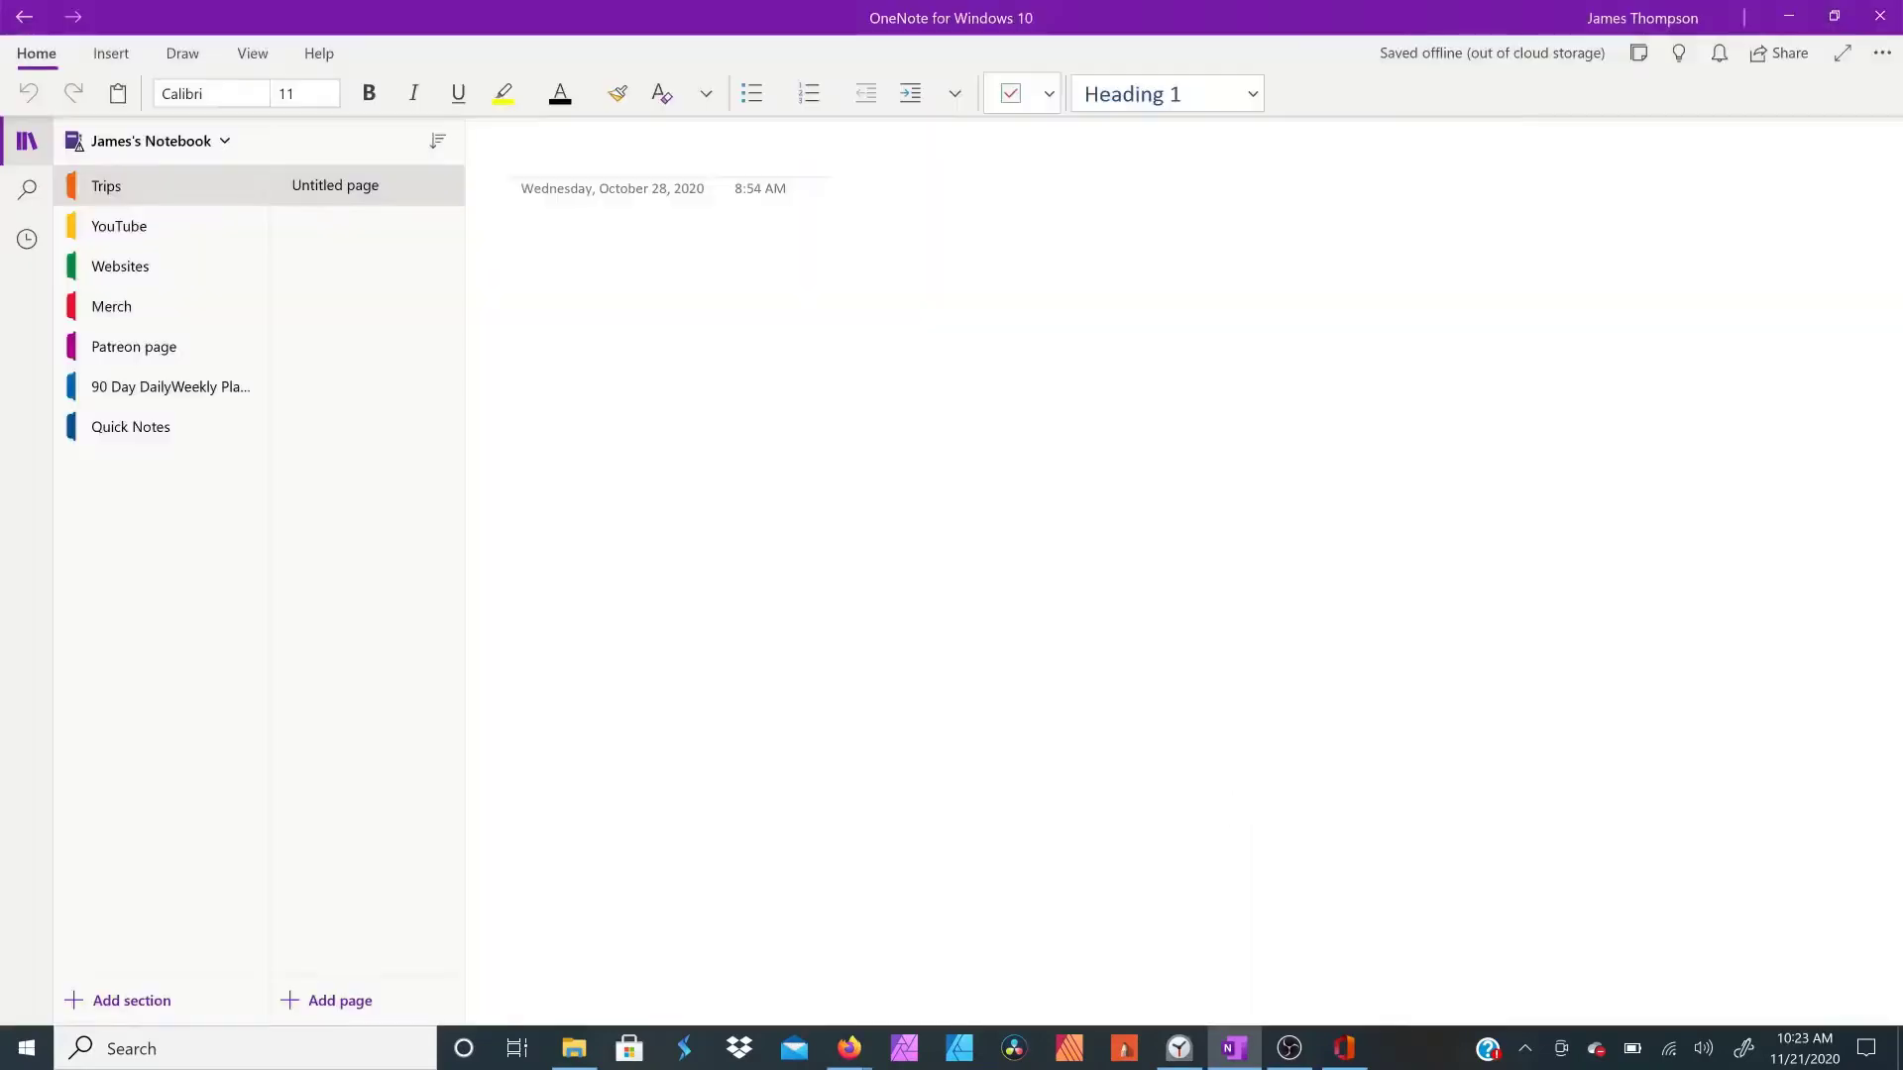
pyautogui.click(129, 142)
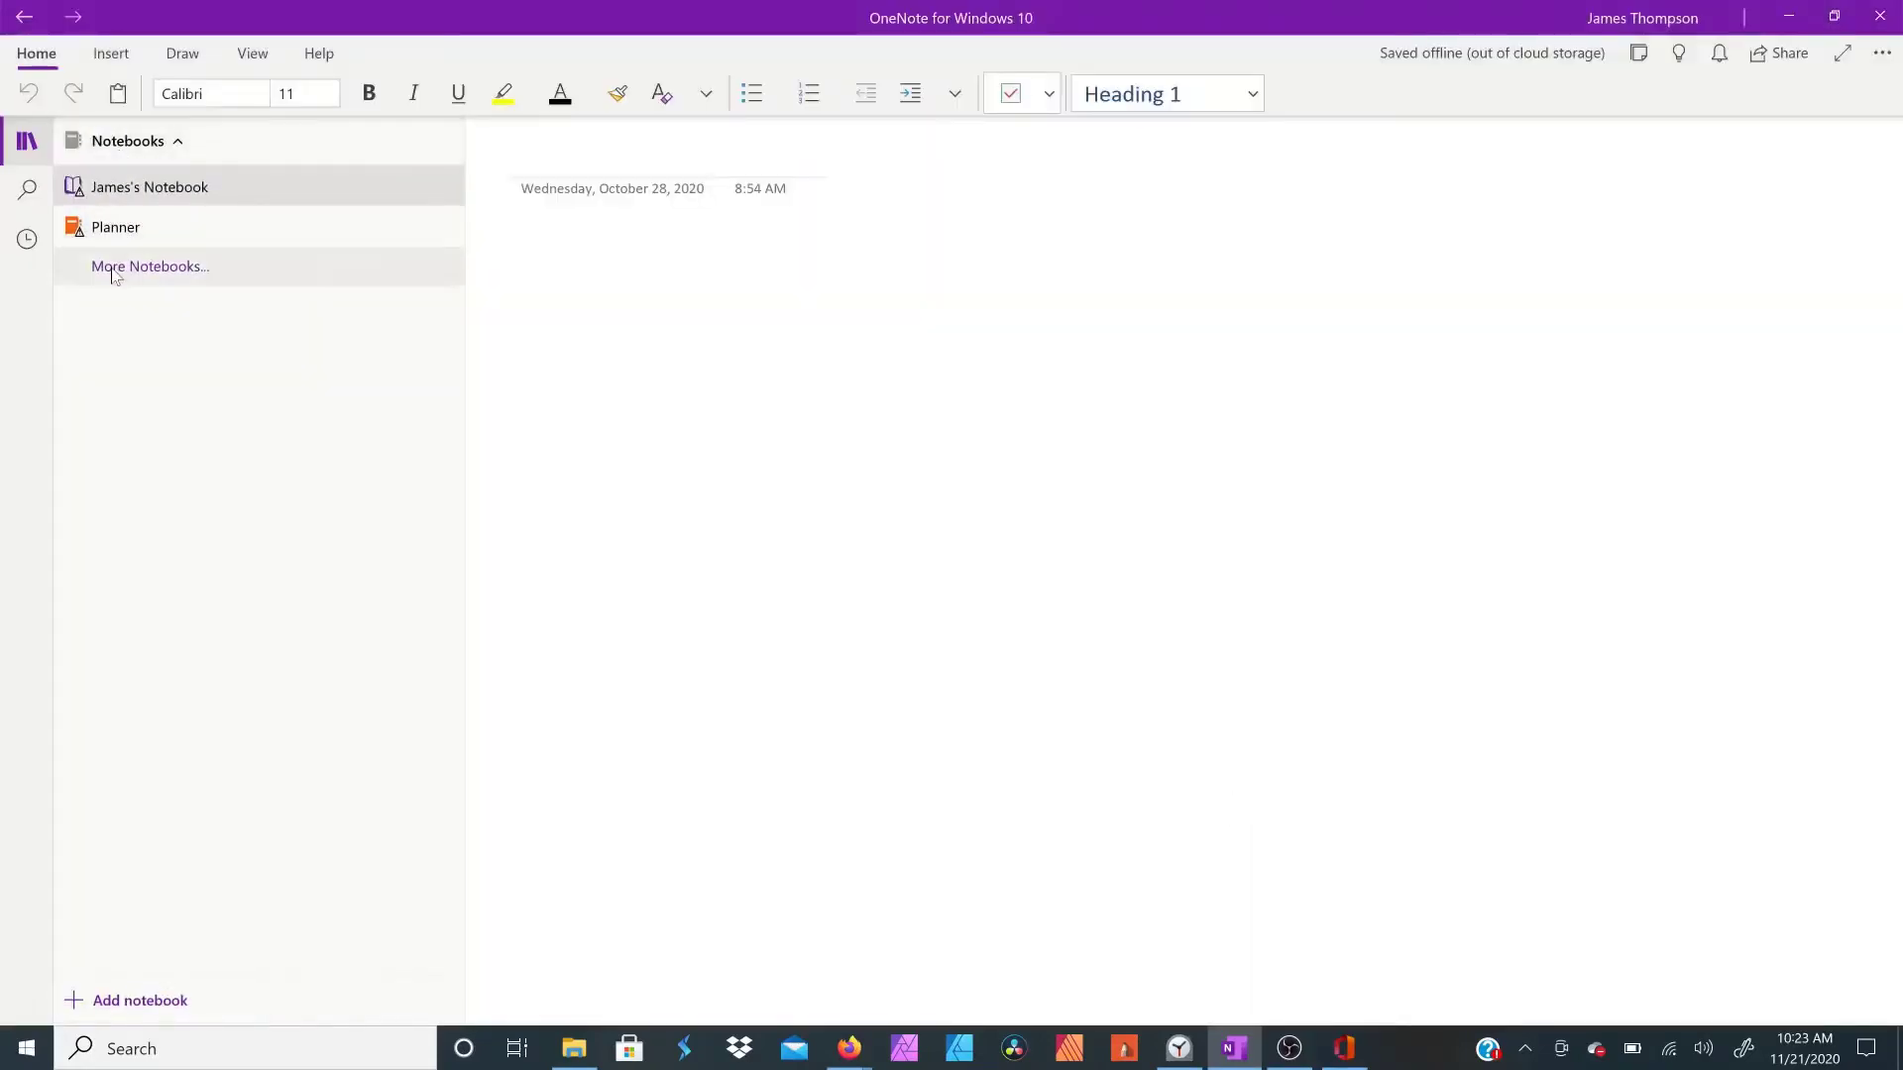
pyautogui.click(139, 1000)
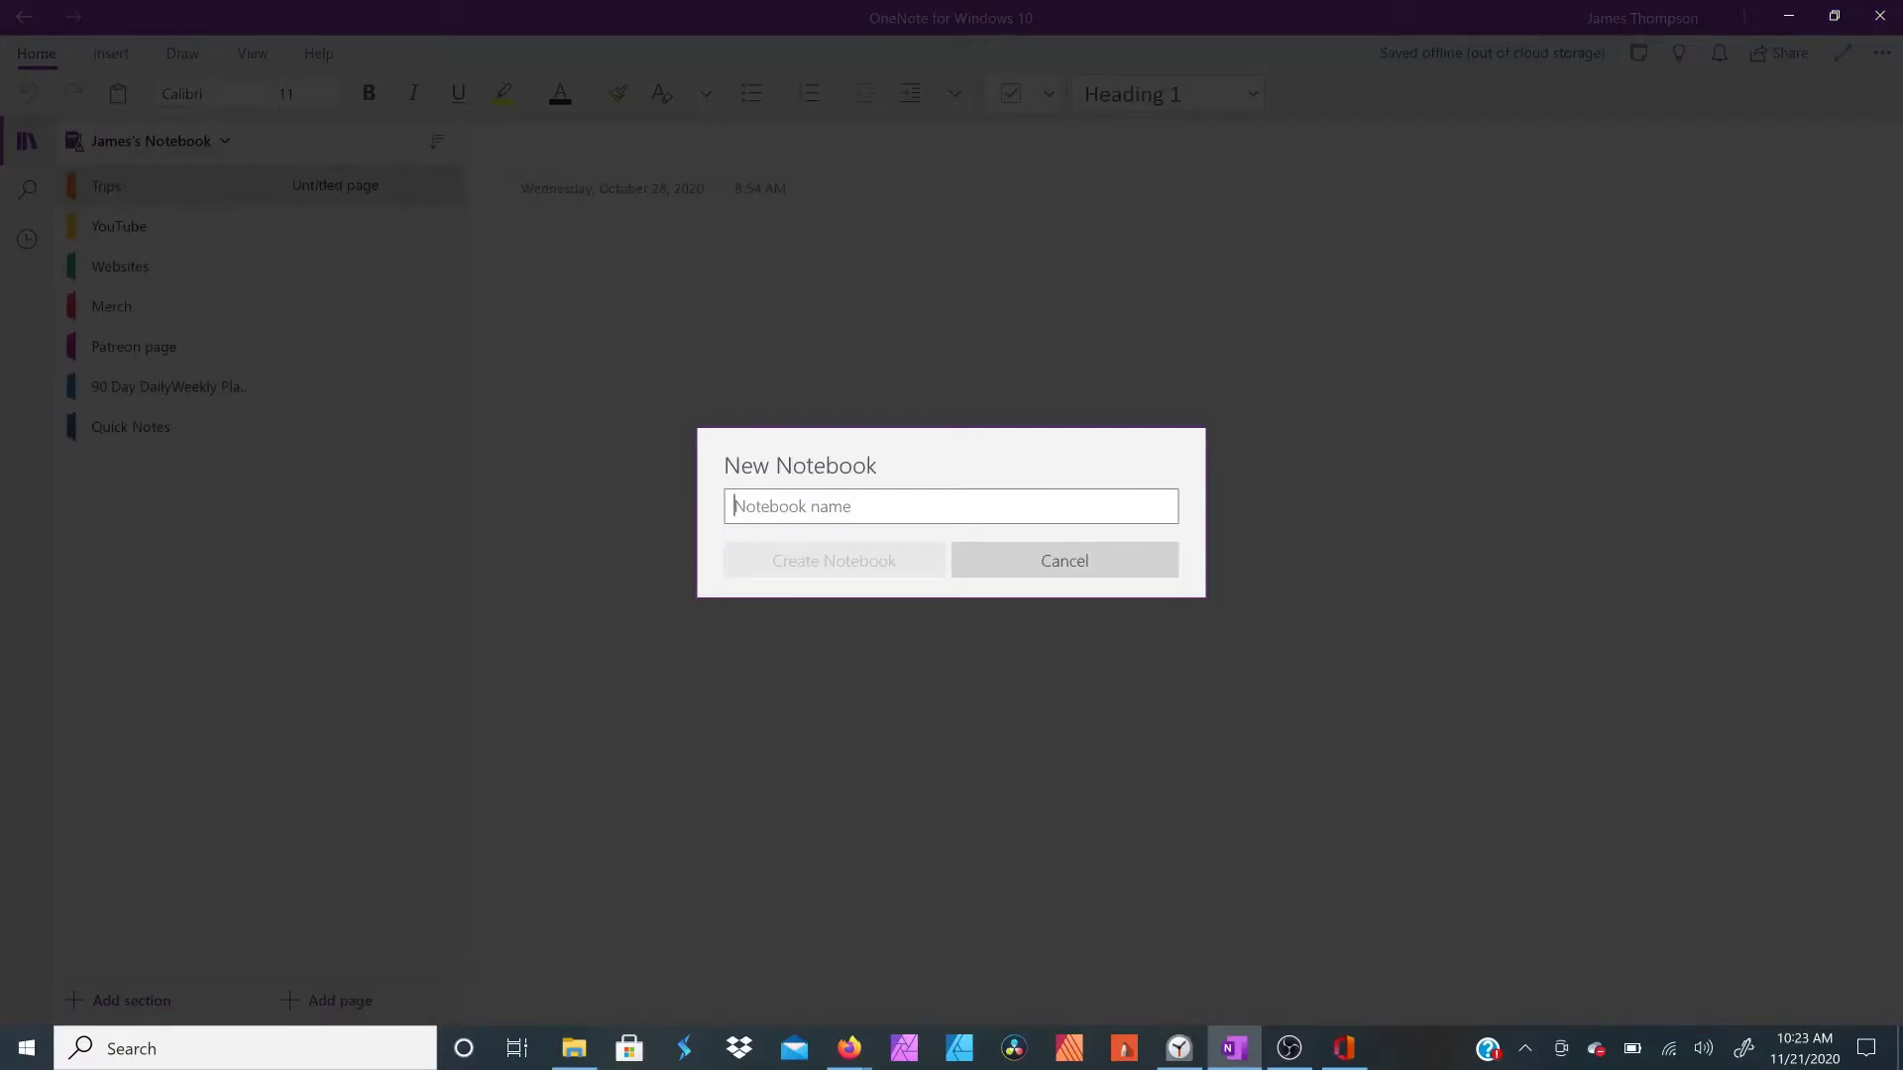
pyautogui.write('Learning ')
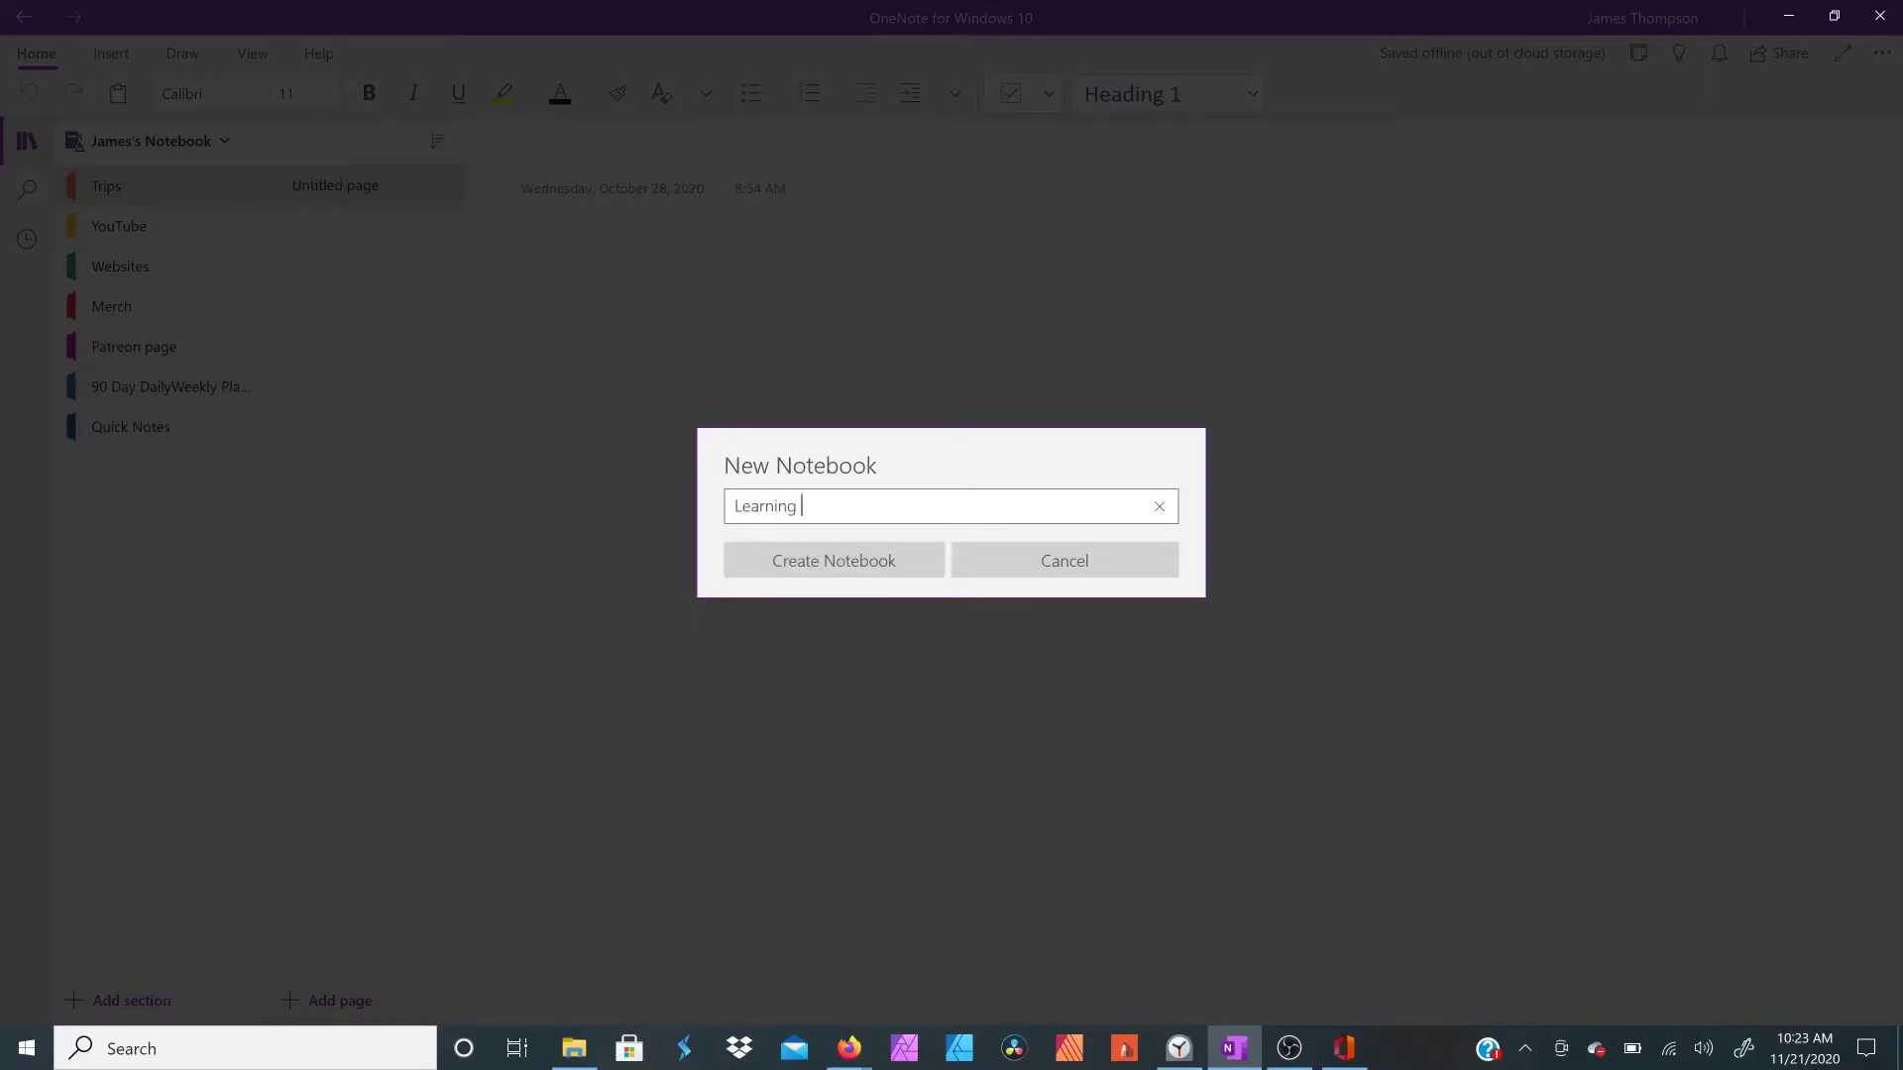
pyautogui.write('sess')
pyautogui.press('Return')
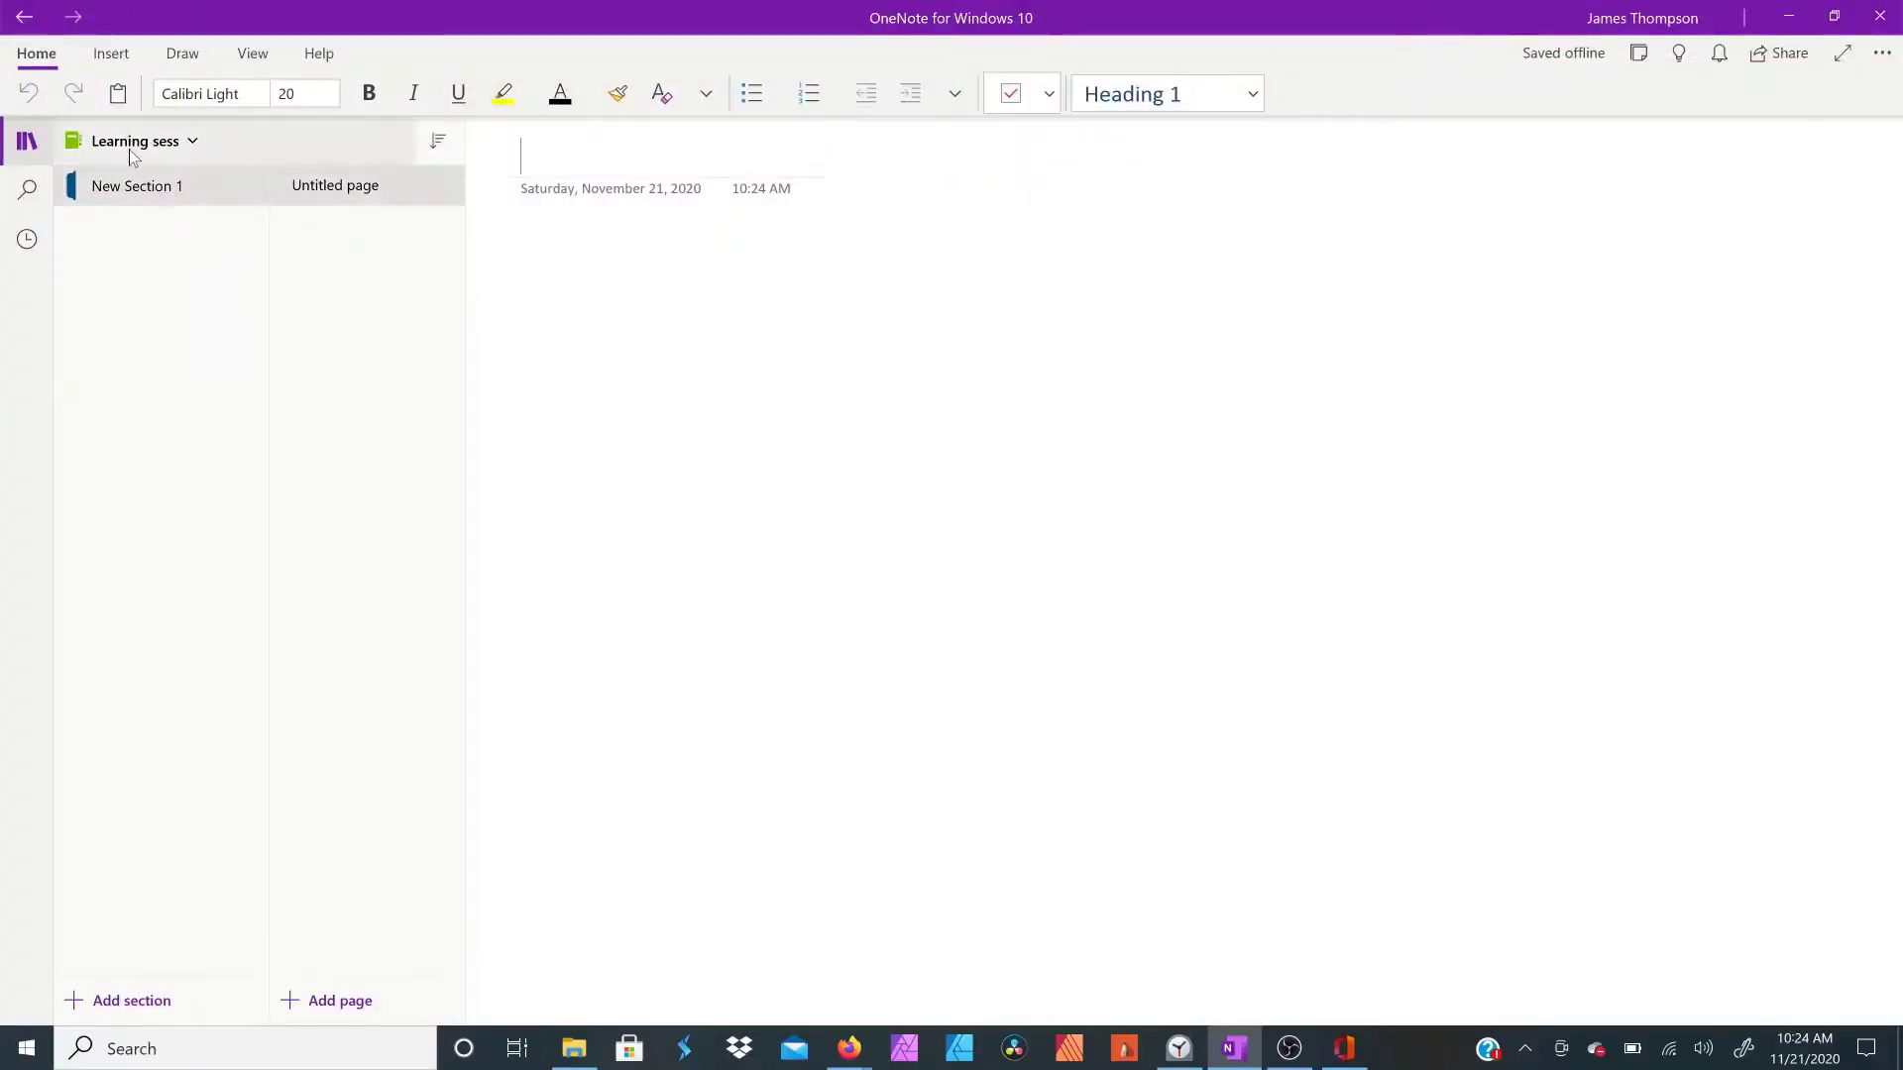
# Step: View the Planner notebook, return to the Learning sess notebook, and review the list of notebooks
pyautogui.click(134, 147)
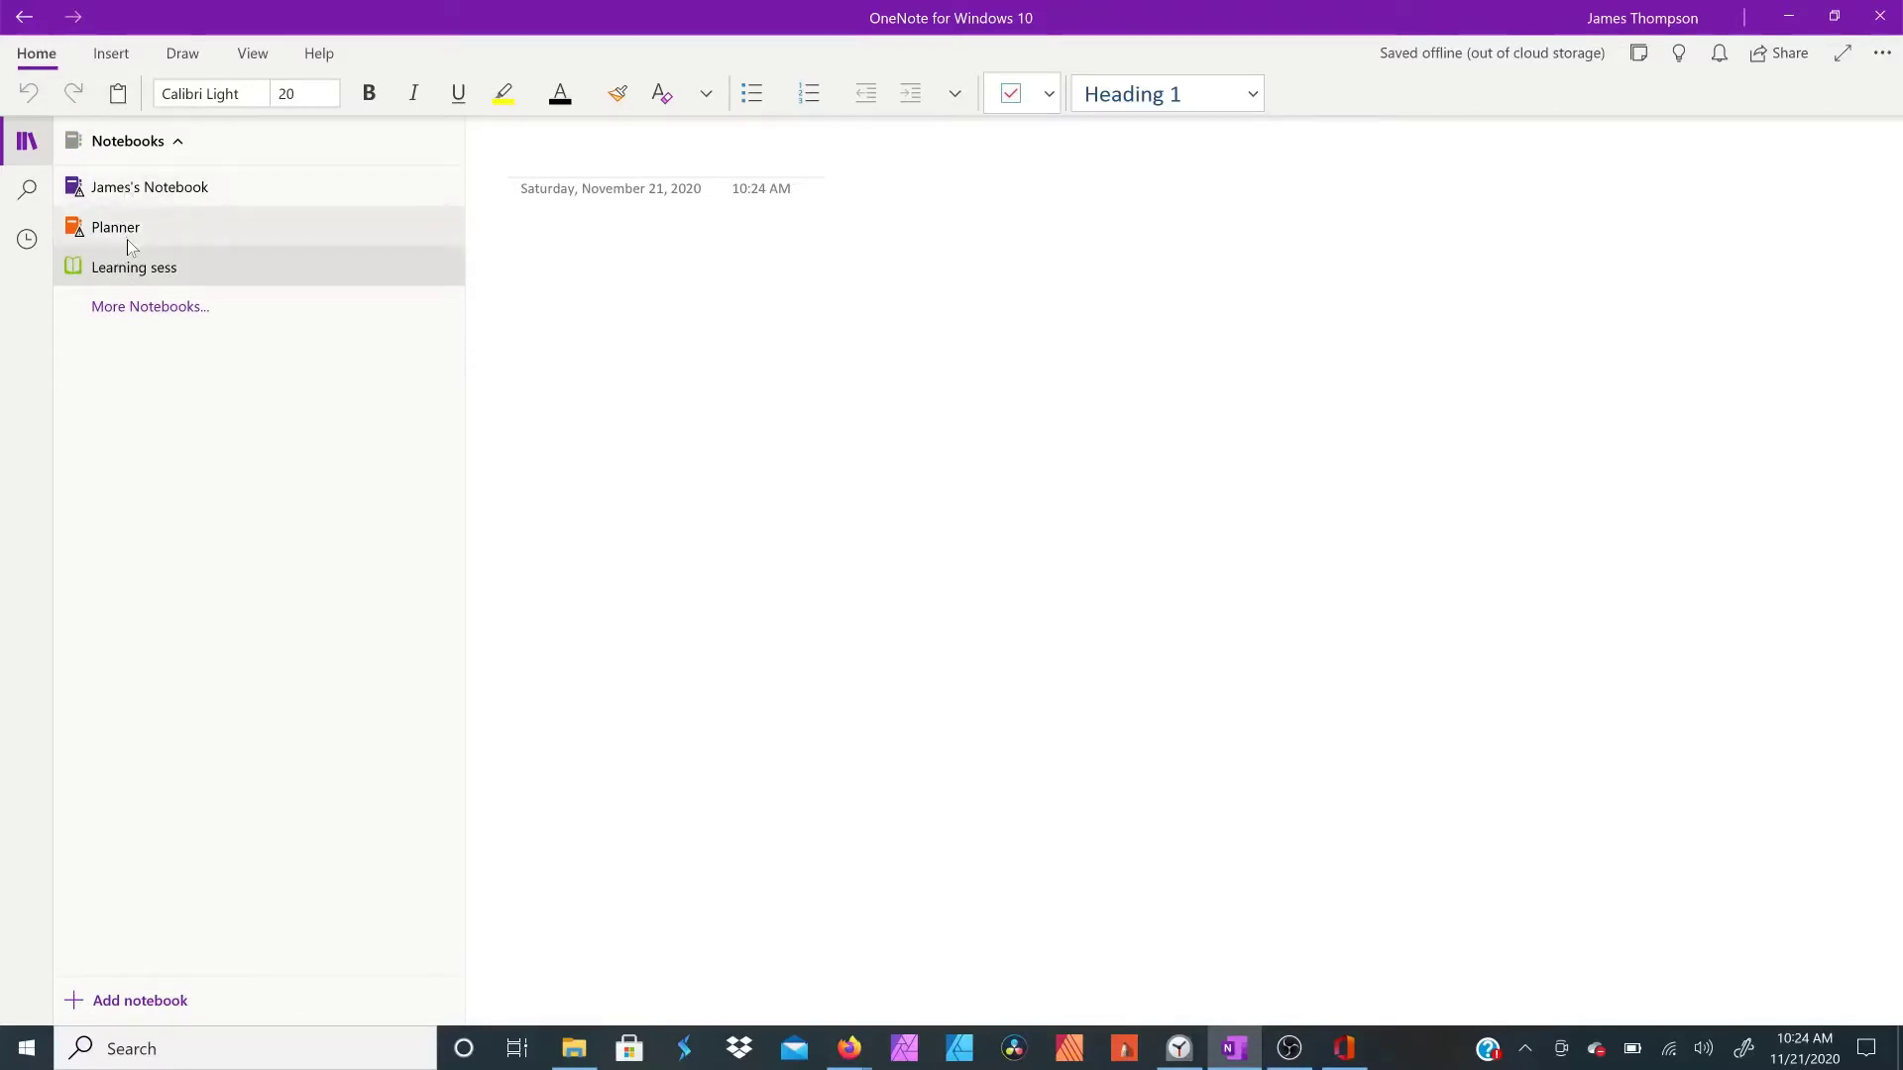
pyautogui.click(127, 240)
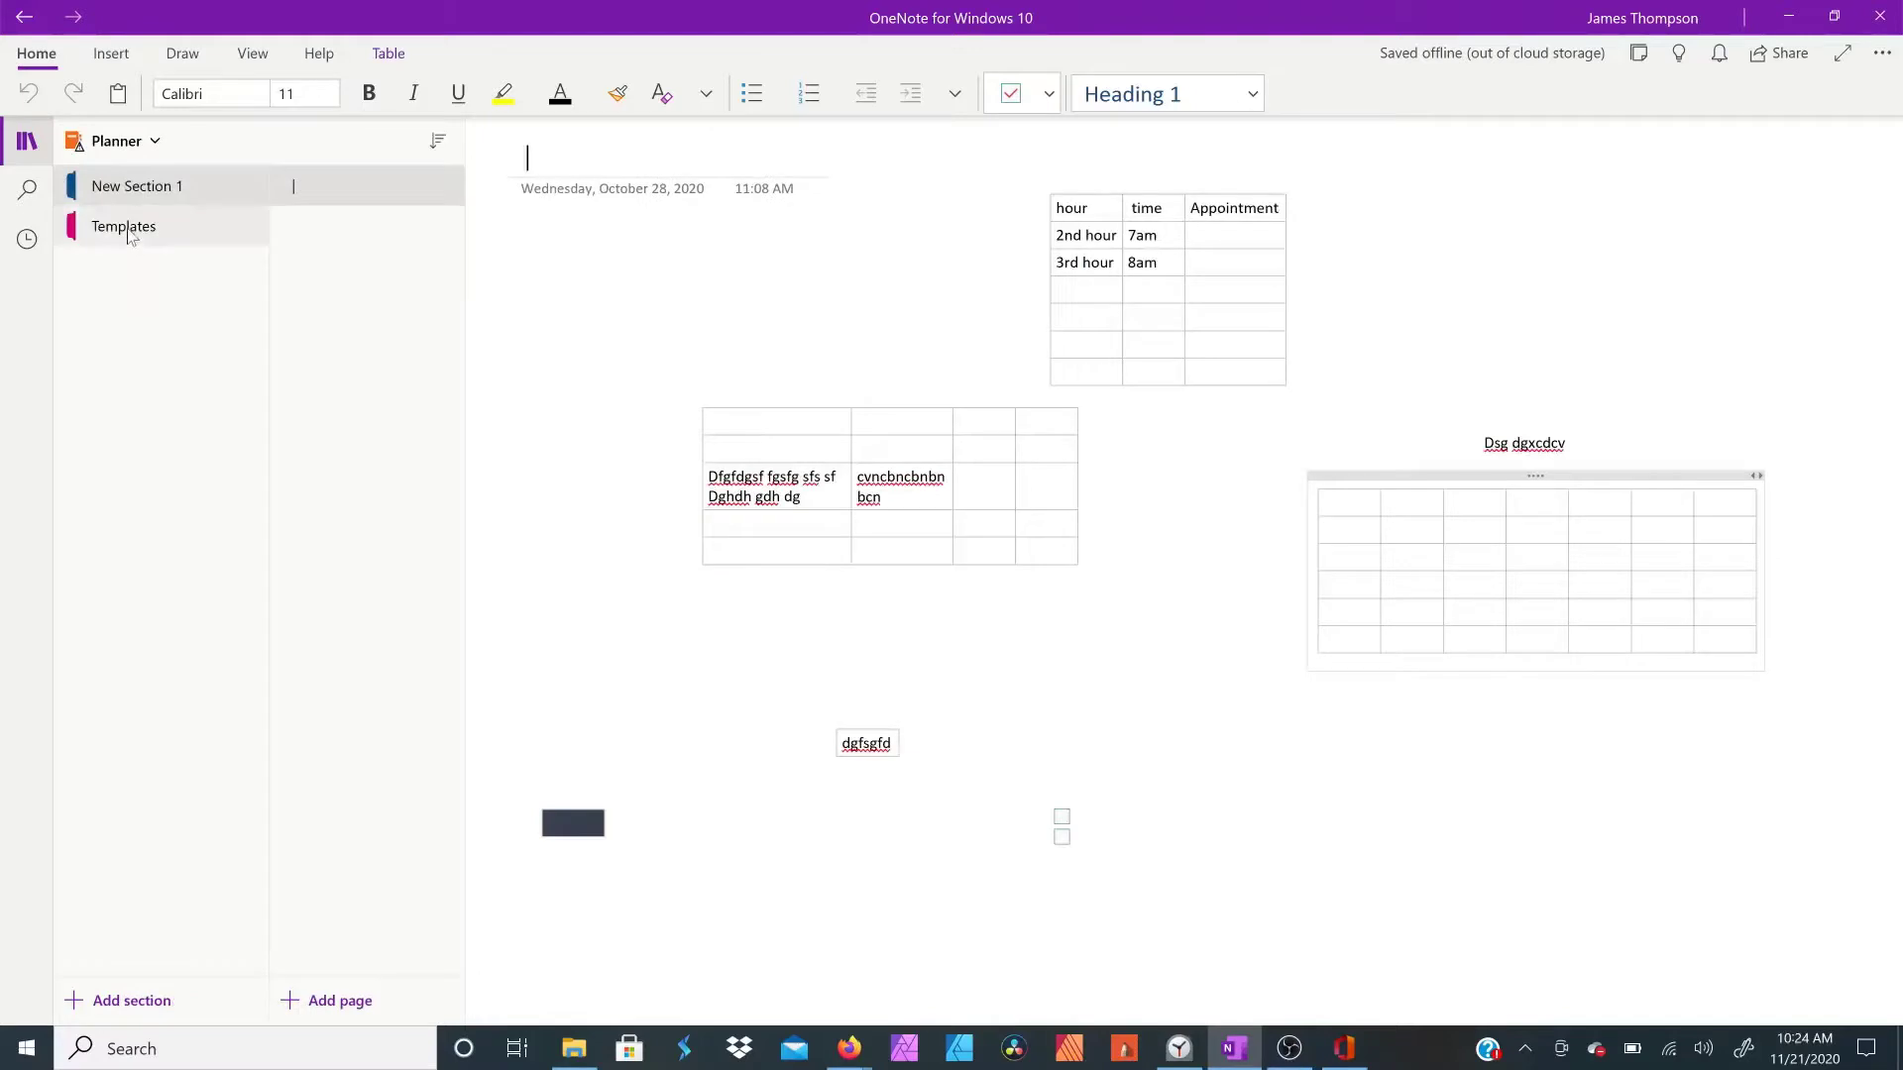
pyautogui.click(125, 142)
pyautogui.click(127, 266)
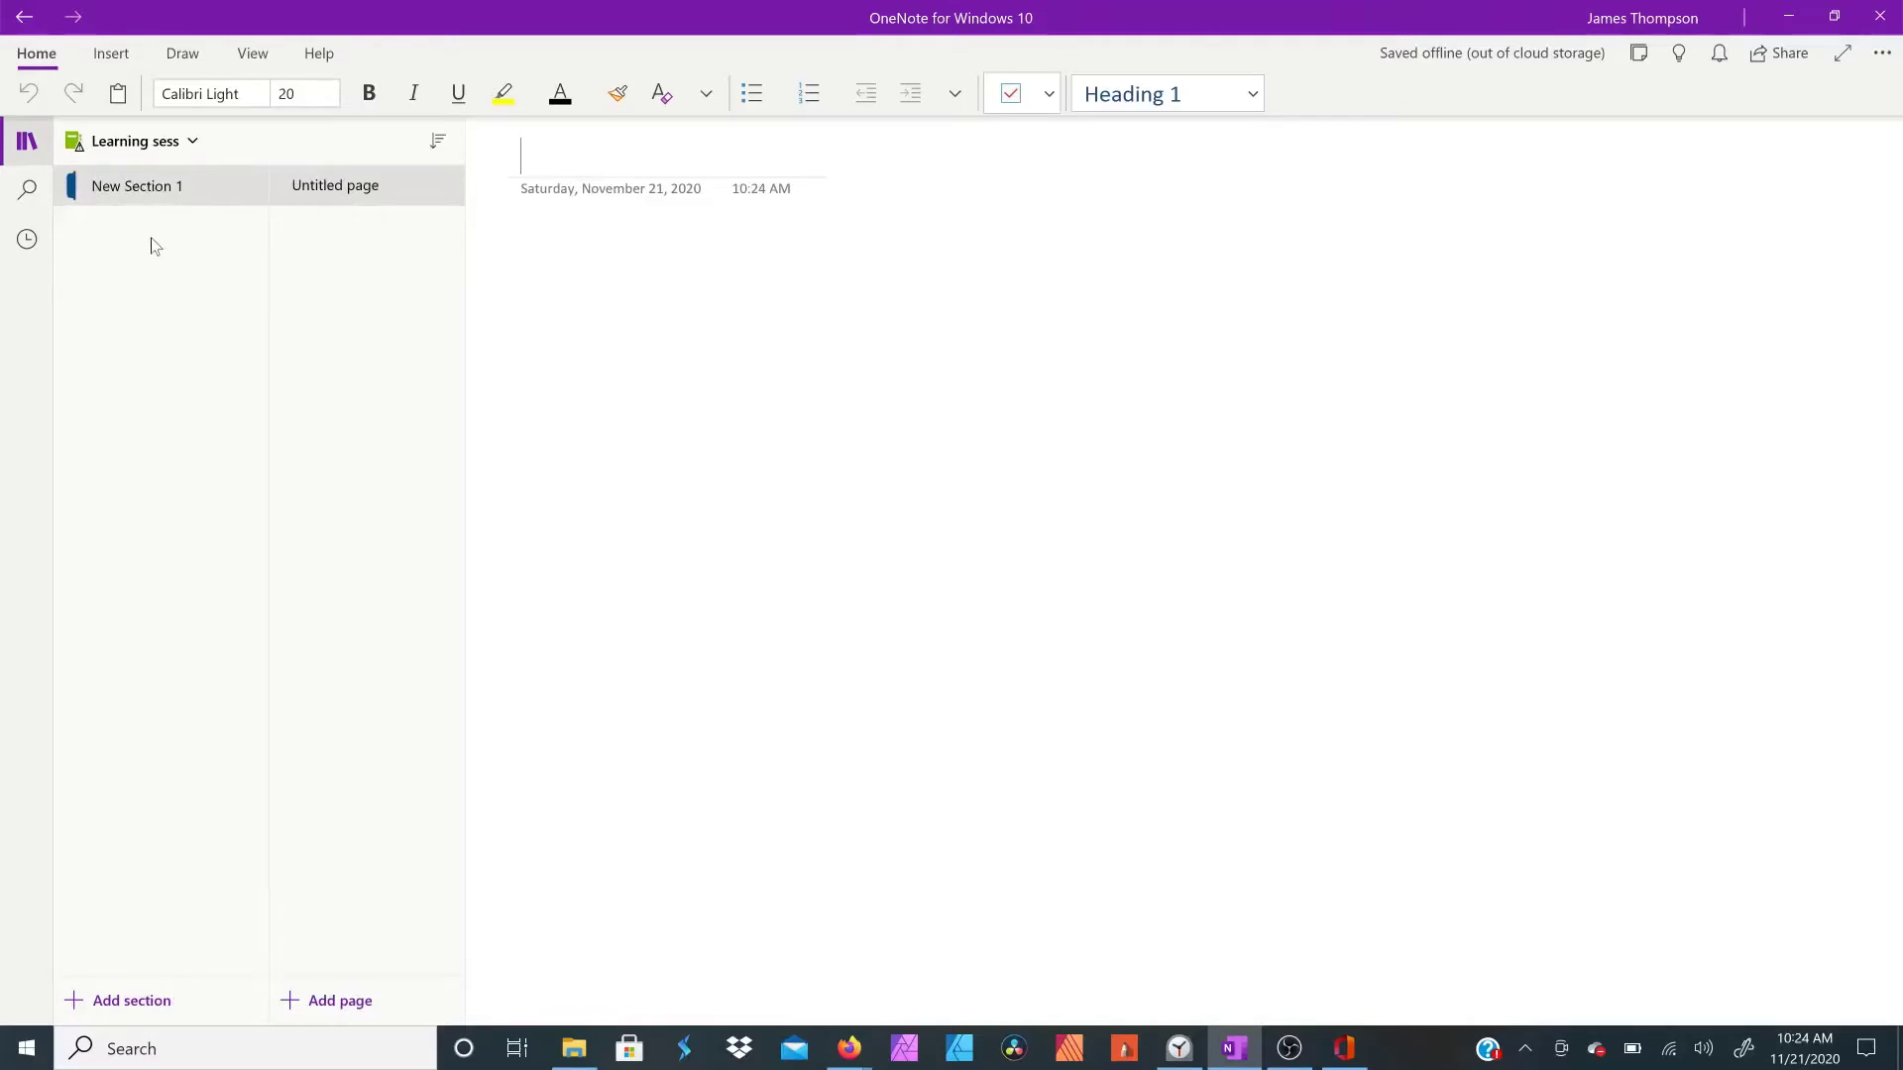
pyautogui.click(147, 145)
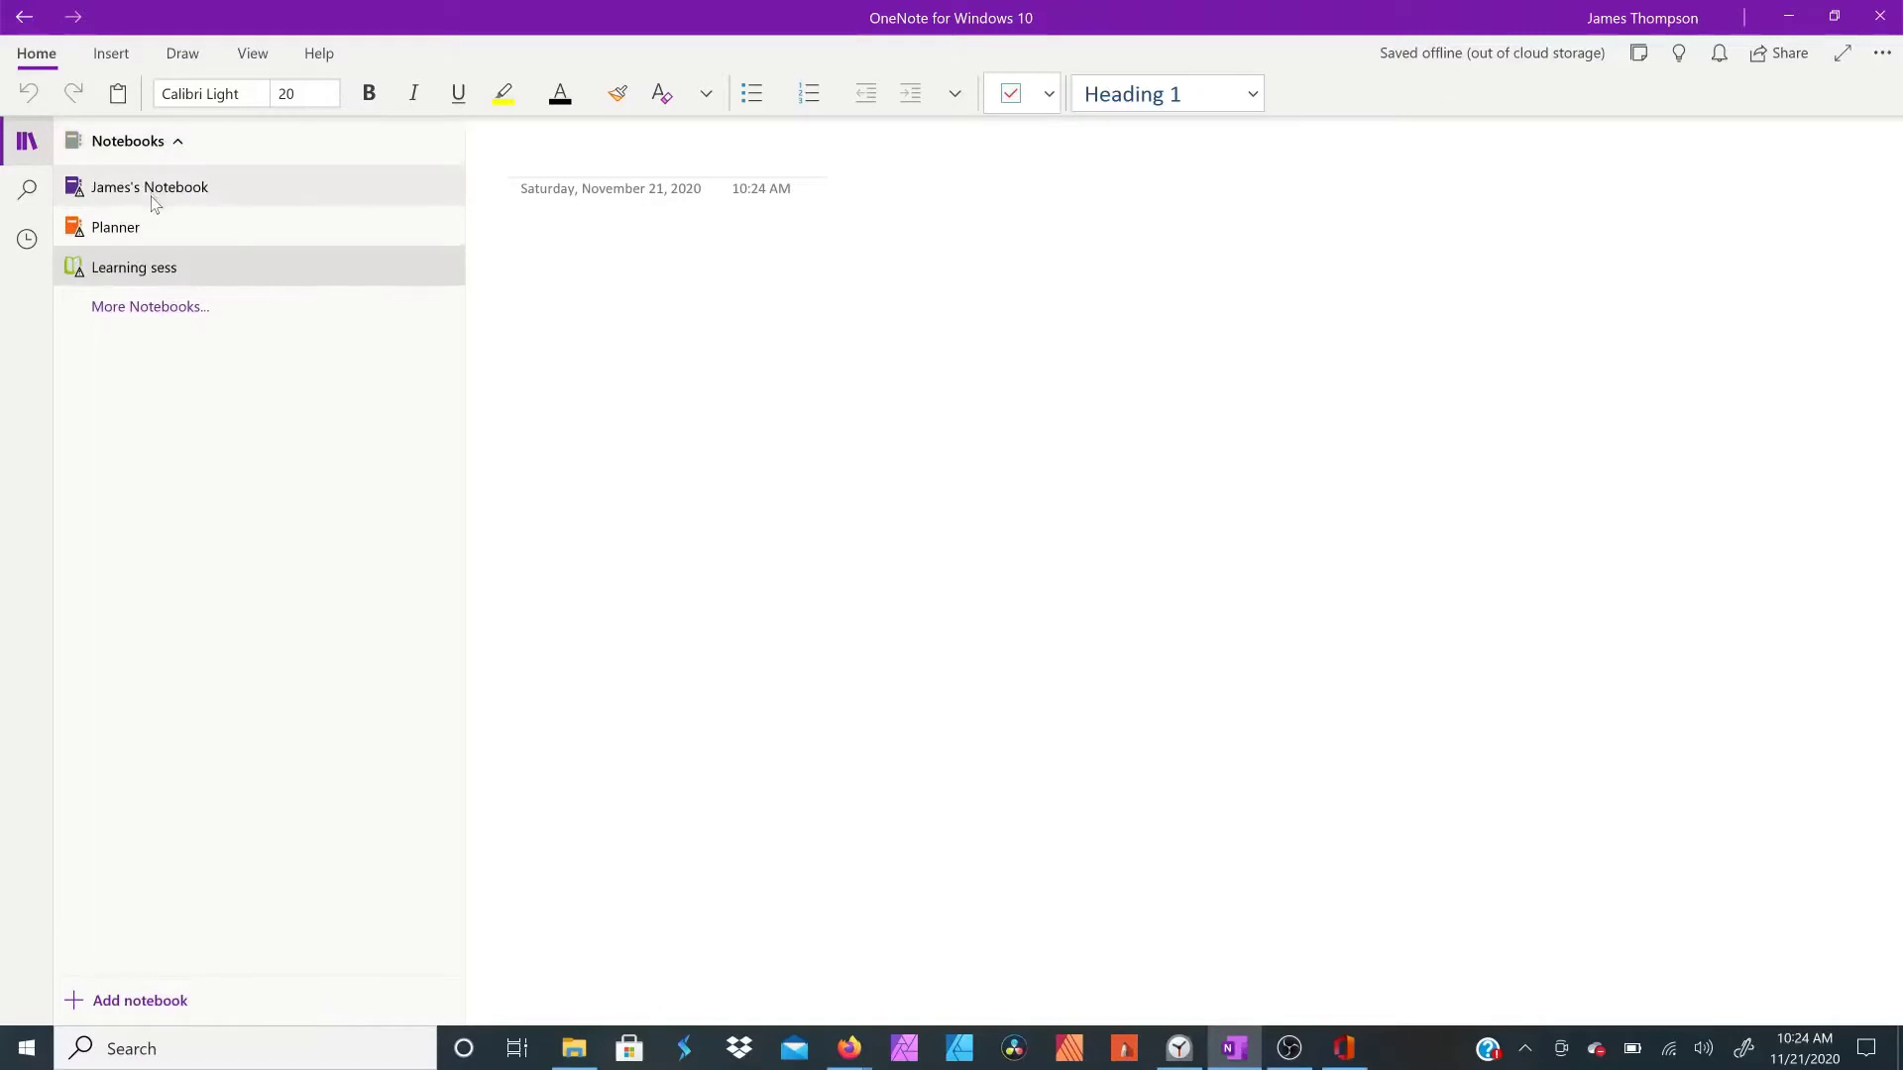
pyautogui.click(161, 154)
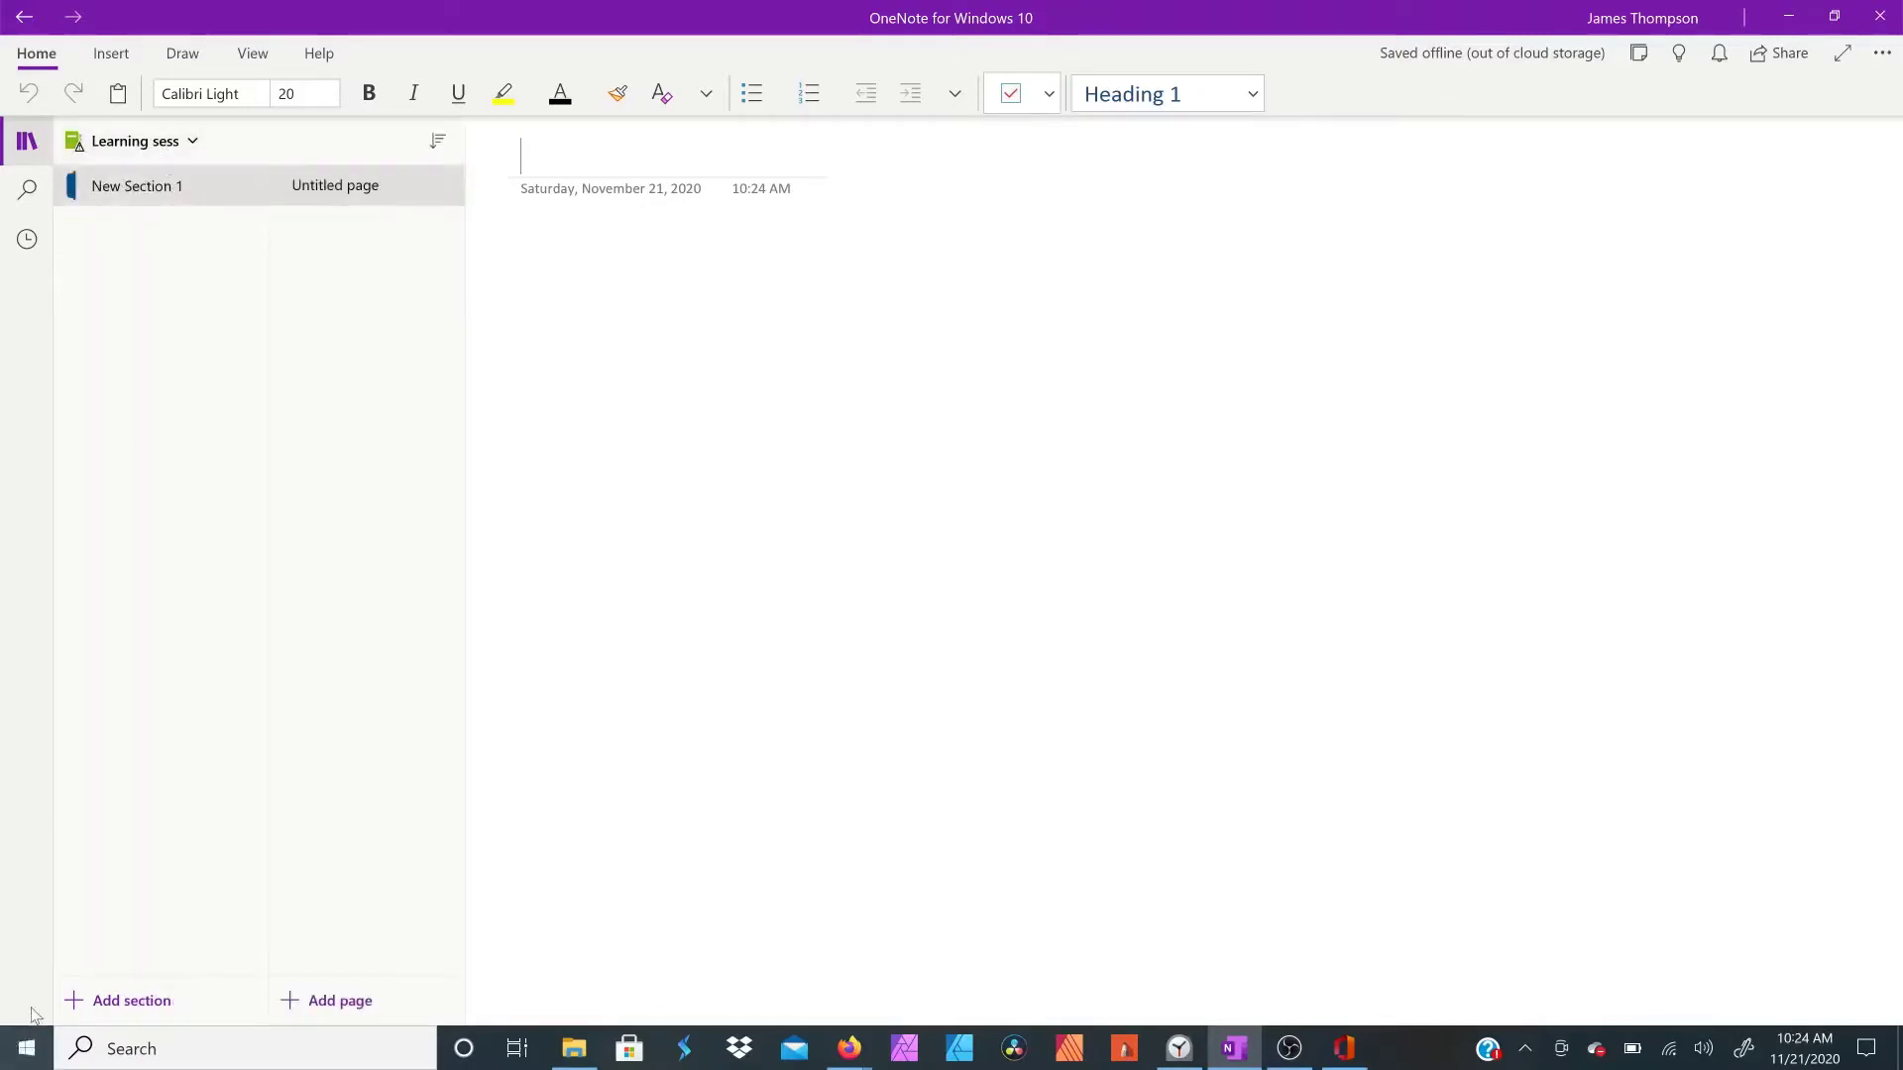
pyautogui.click(168, 142)
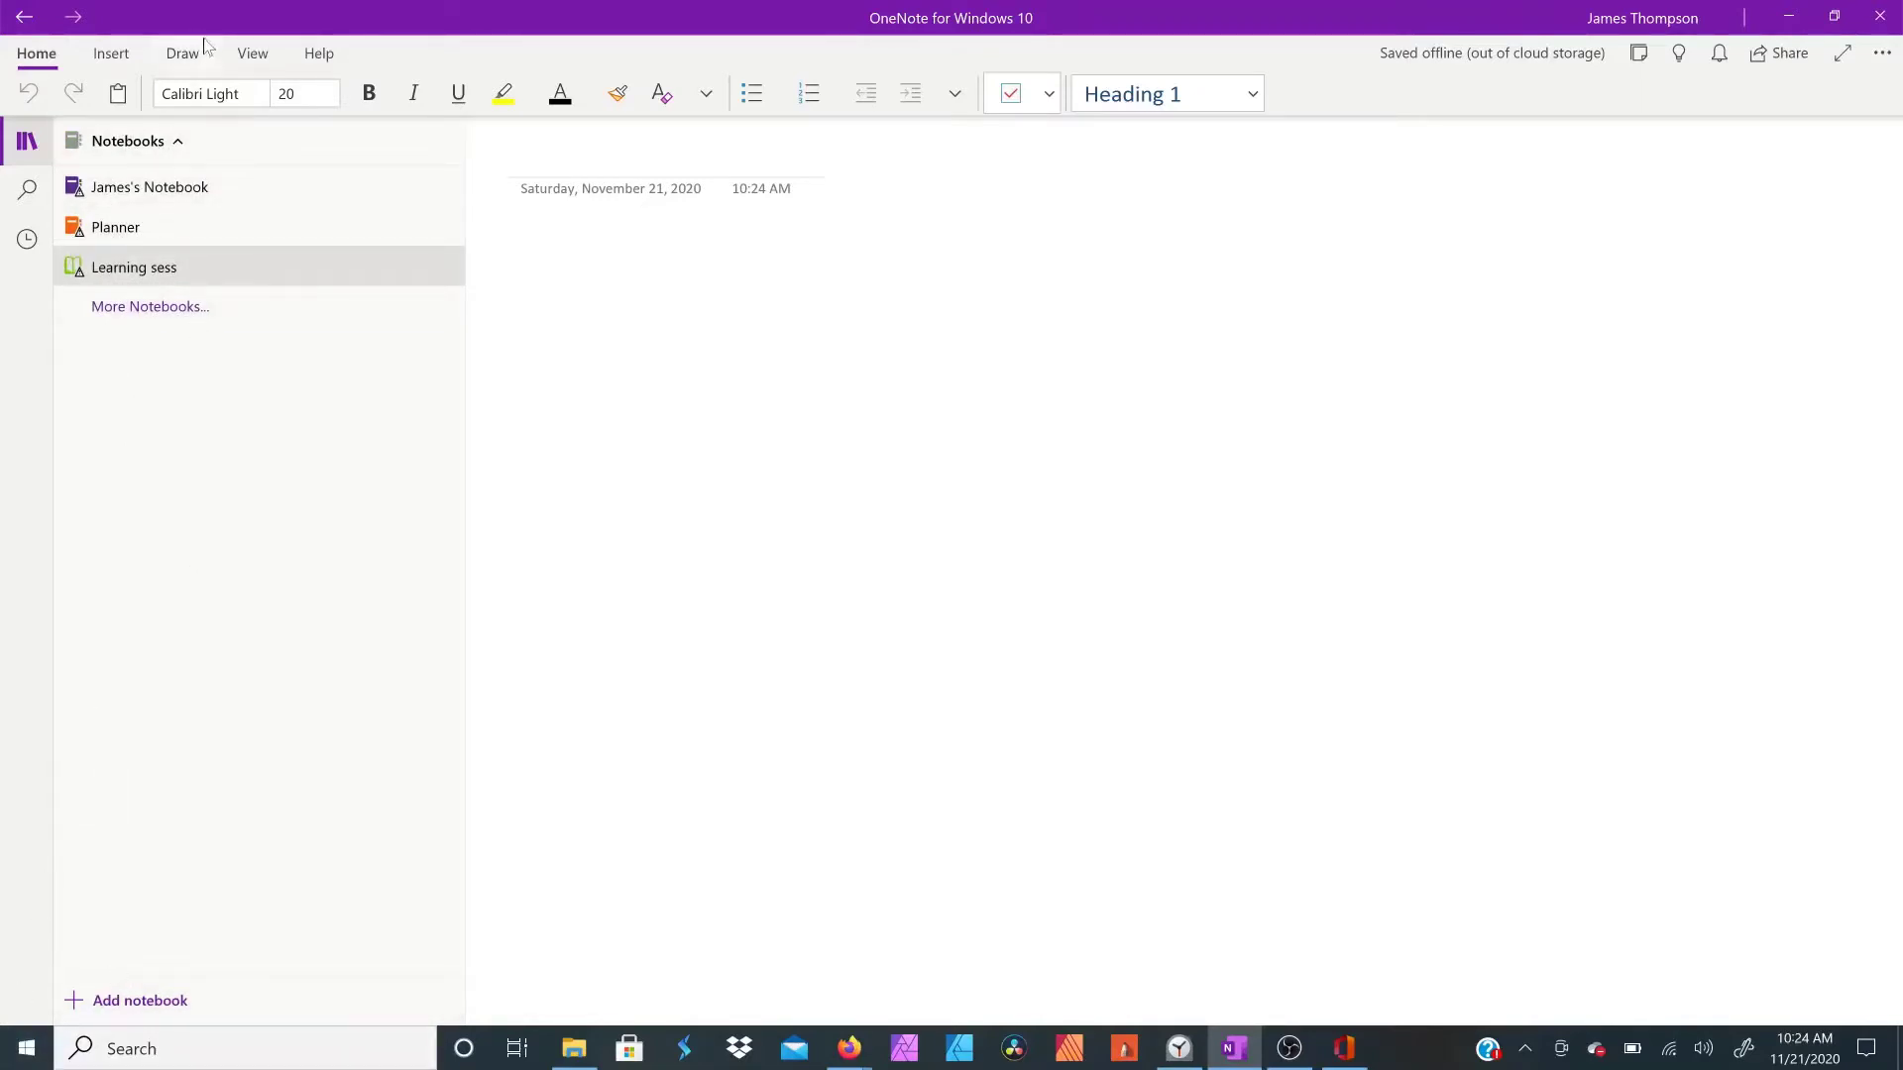
pyautogui.click(154, 149)
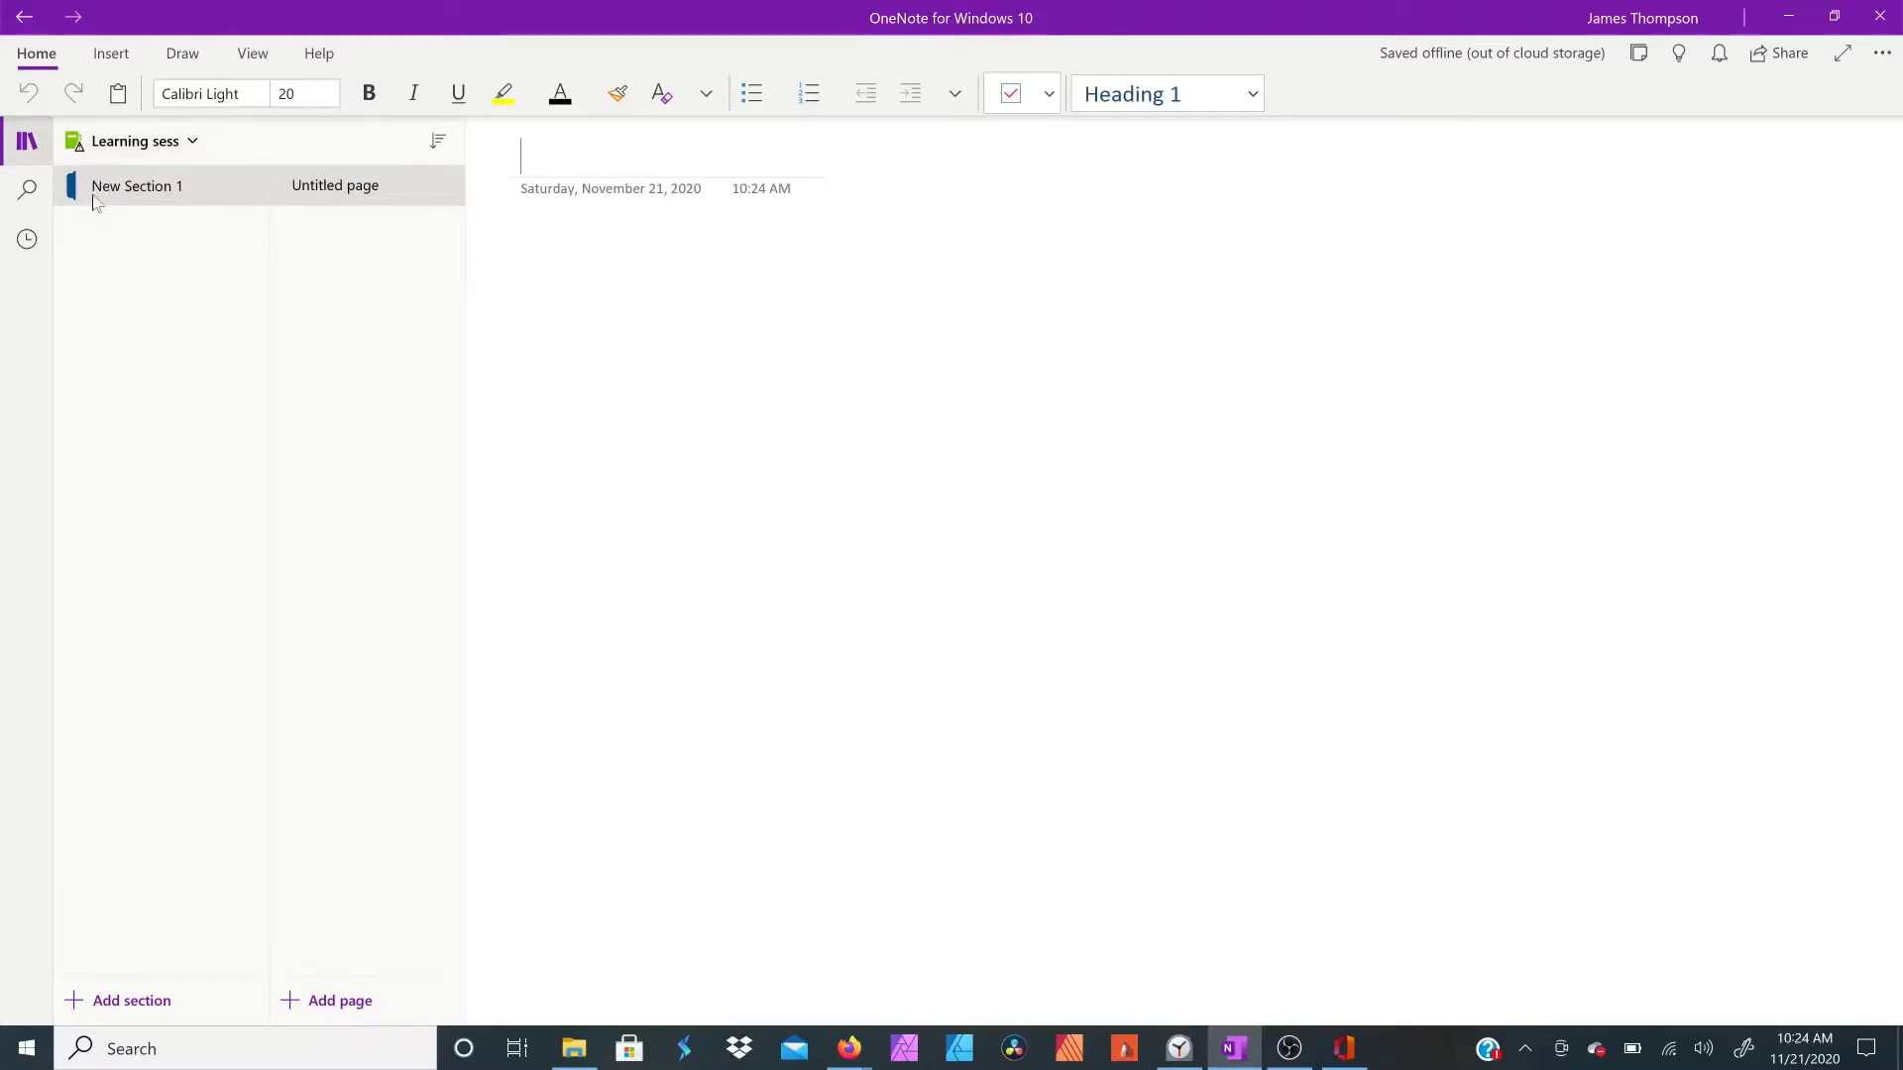
# Step: Rename the New Section 1 section of the Learning sess notebook as "todays tab"
pyautogui.rightClick(147, 191)
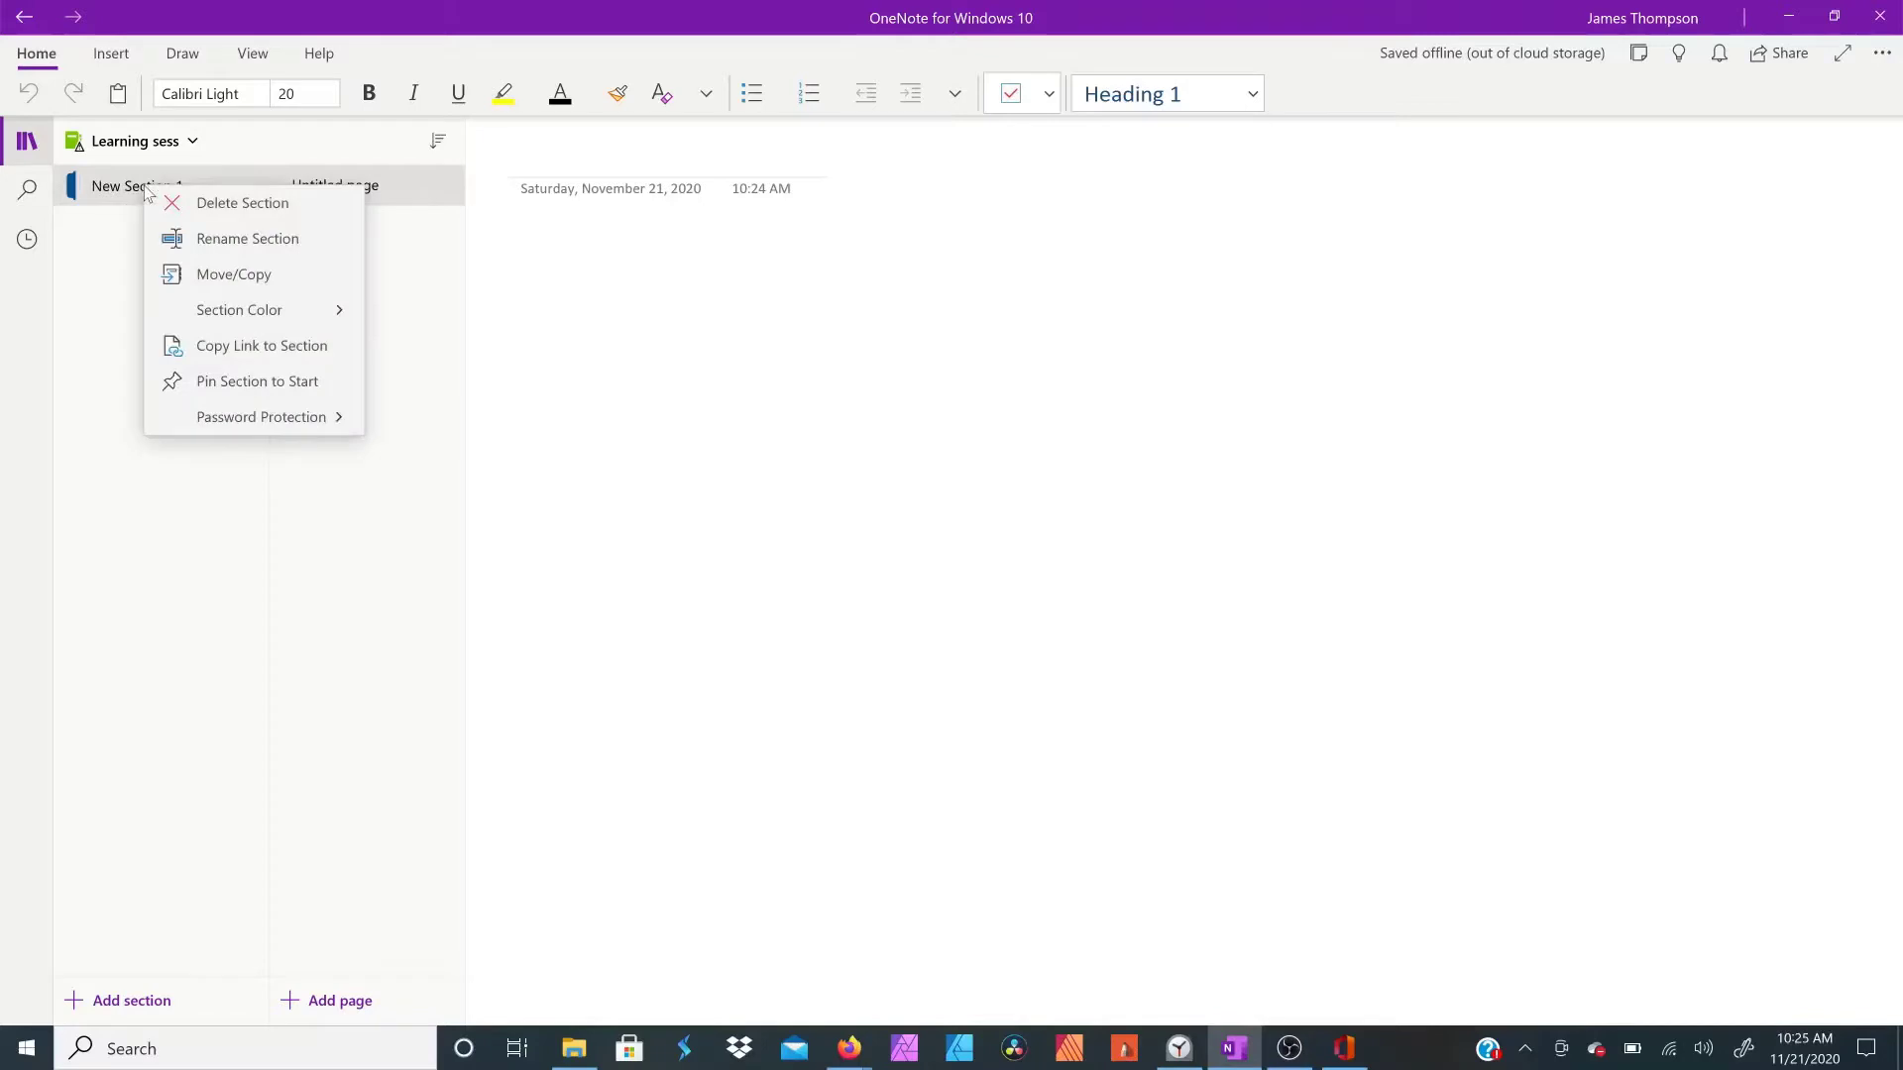
pyautogui.click(200, 240)
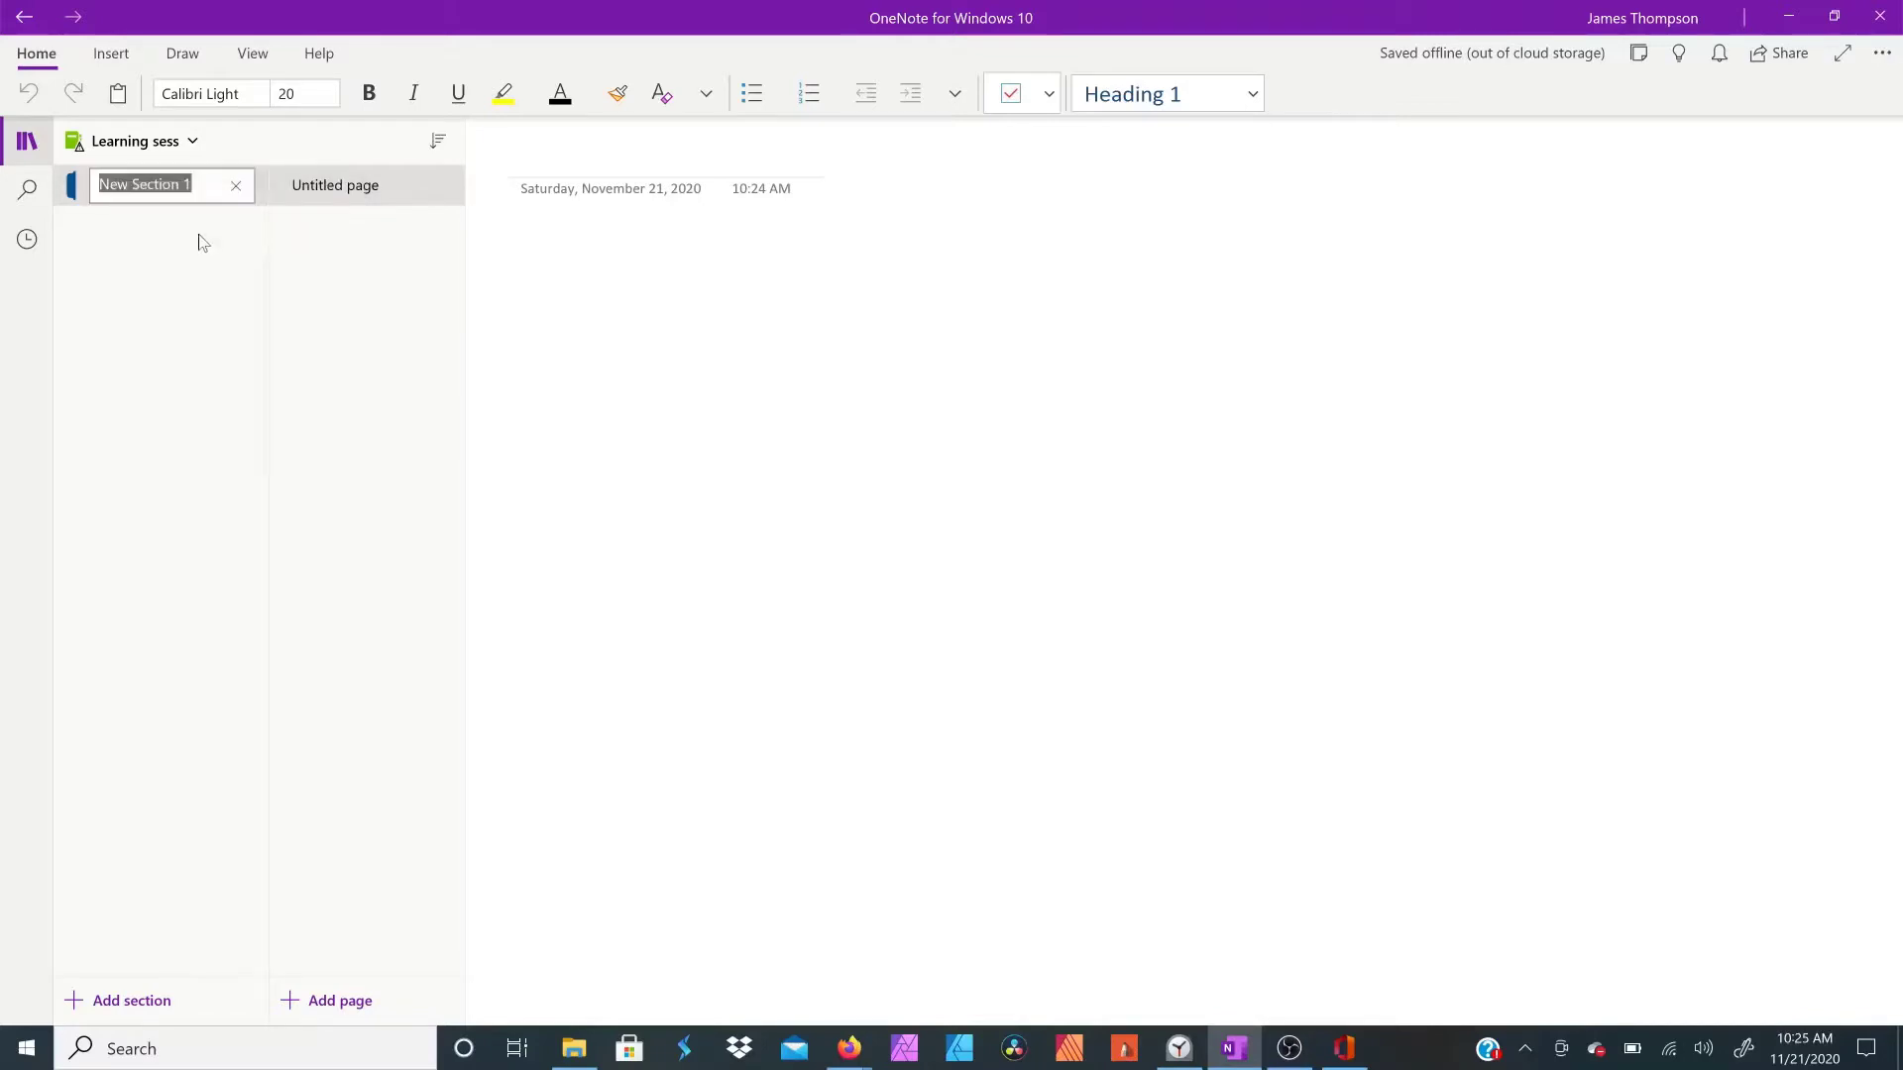
pyautogui.write('todays tab')
pyautogui.press('Return')
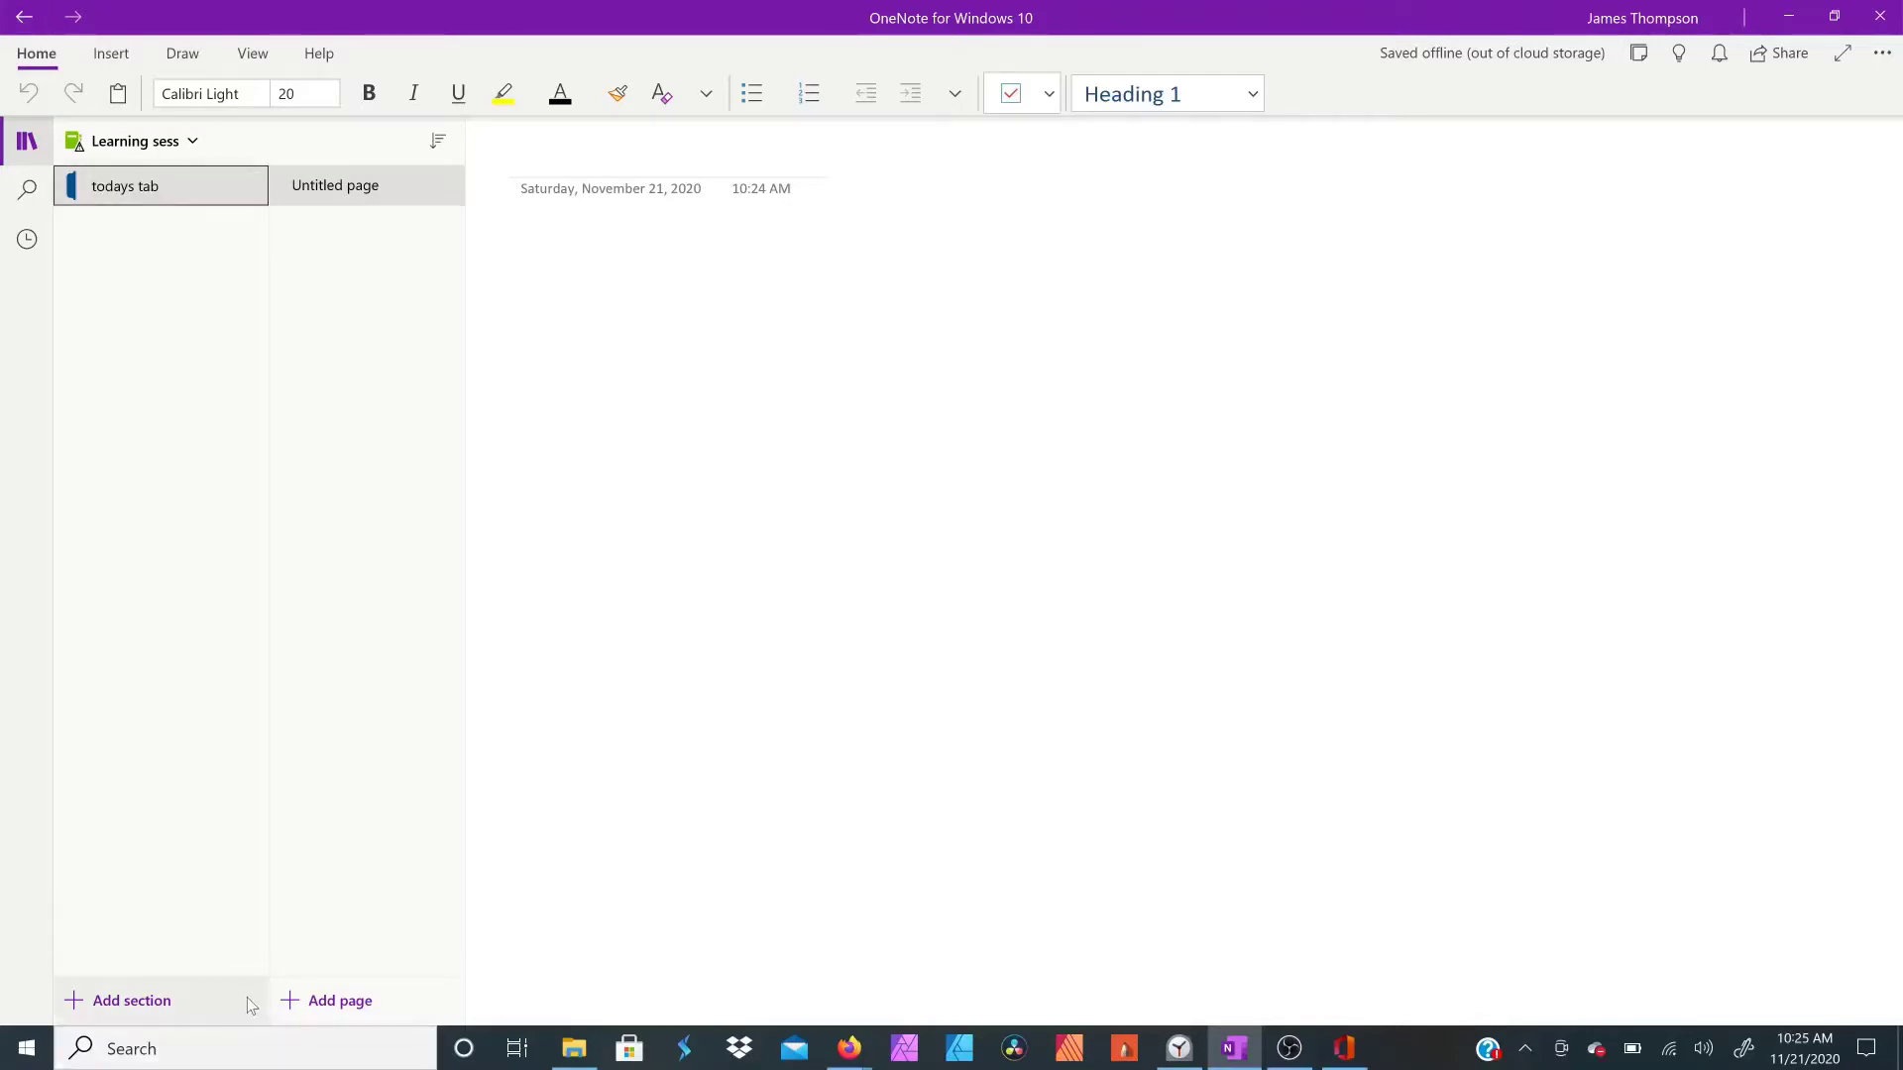
# Step: Add four new sections with default names below todays tab in the Learning sess notebook
pyautogui.click(182, 1007)
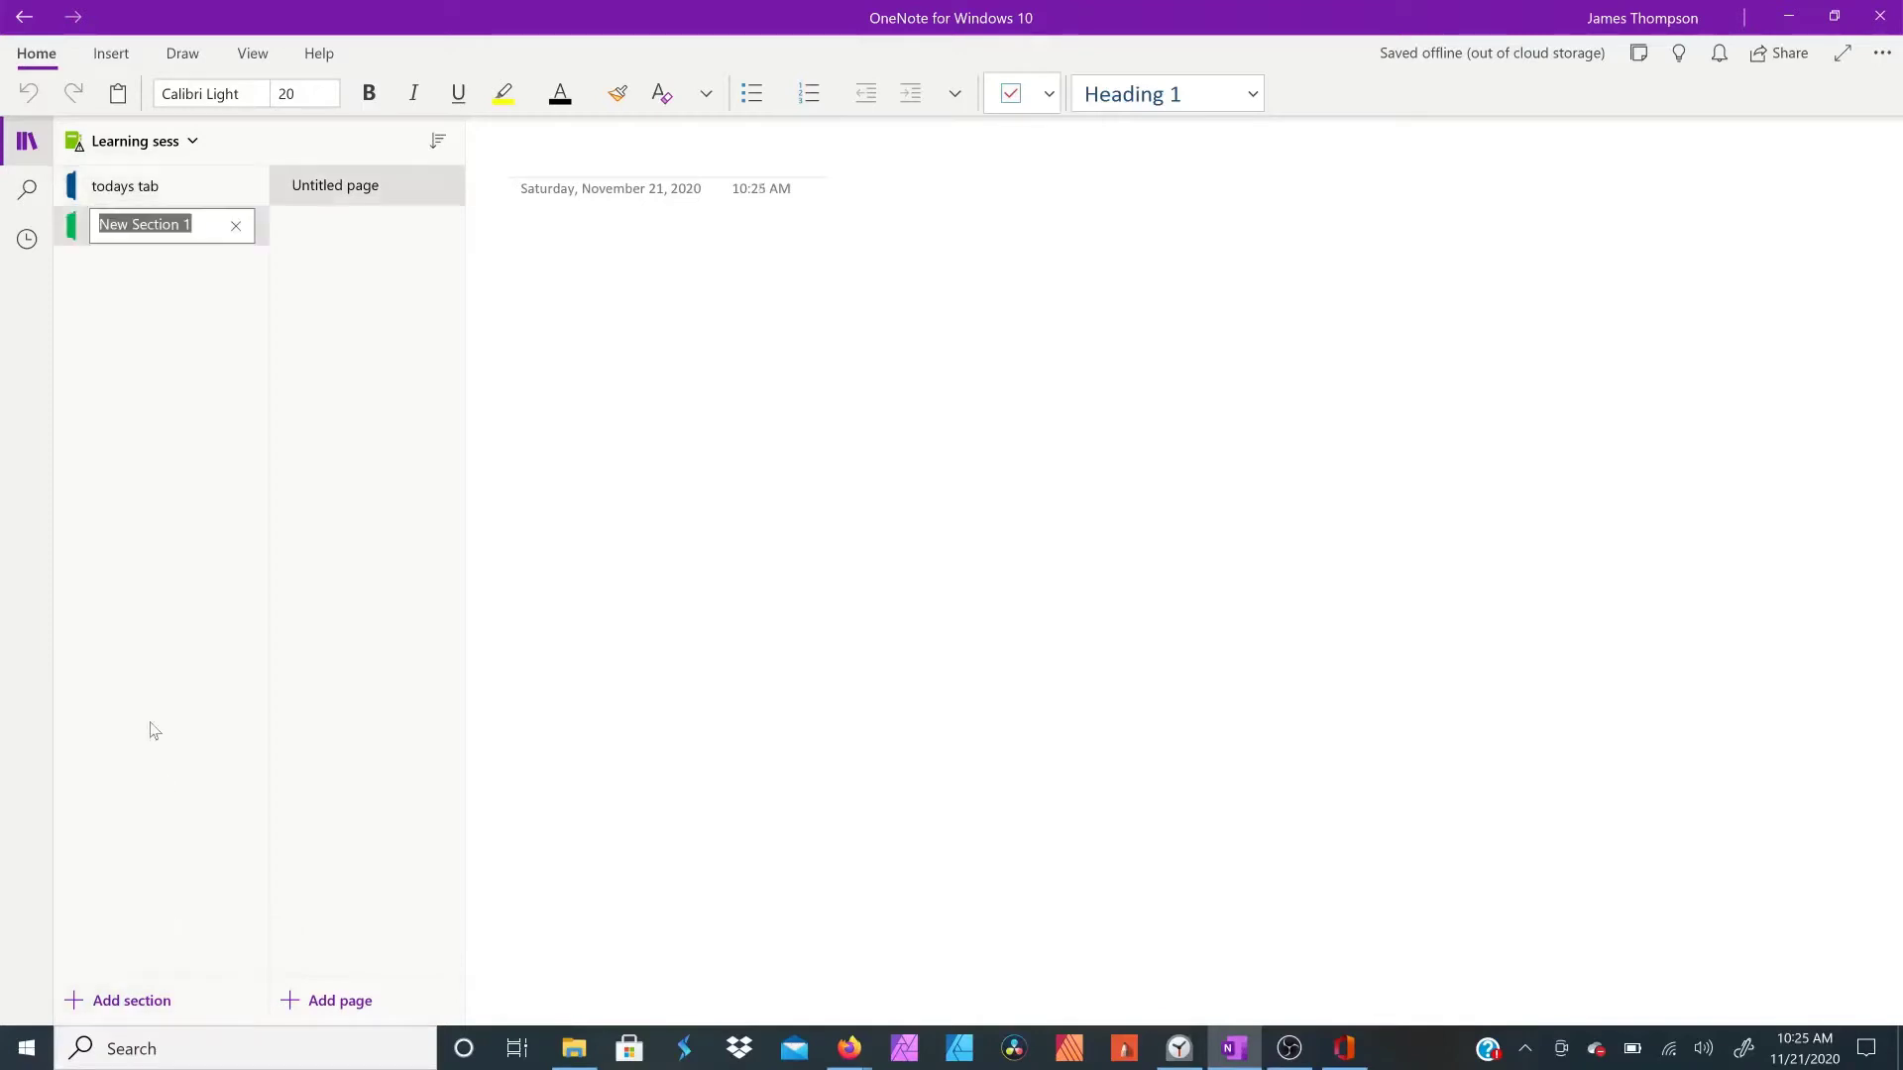
pyautogui.click(117, 999)
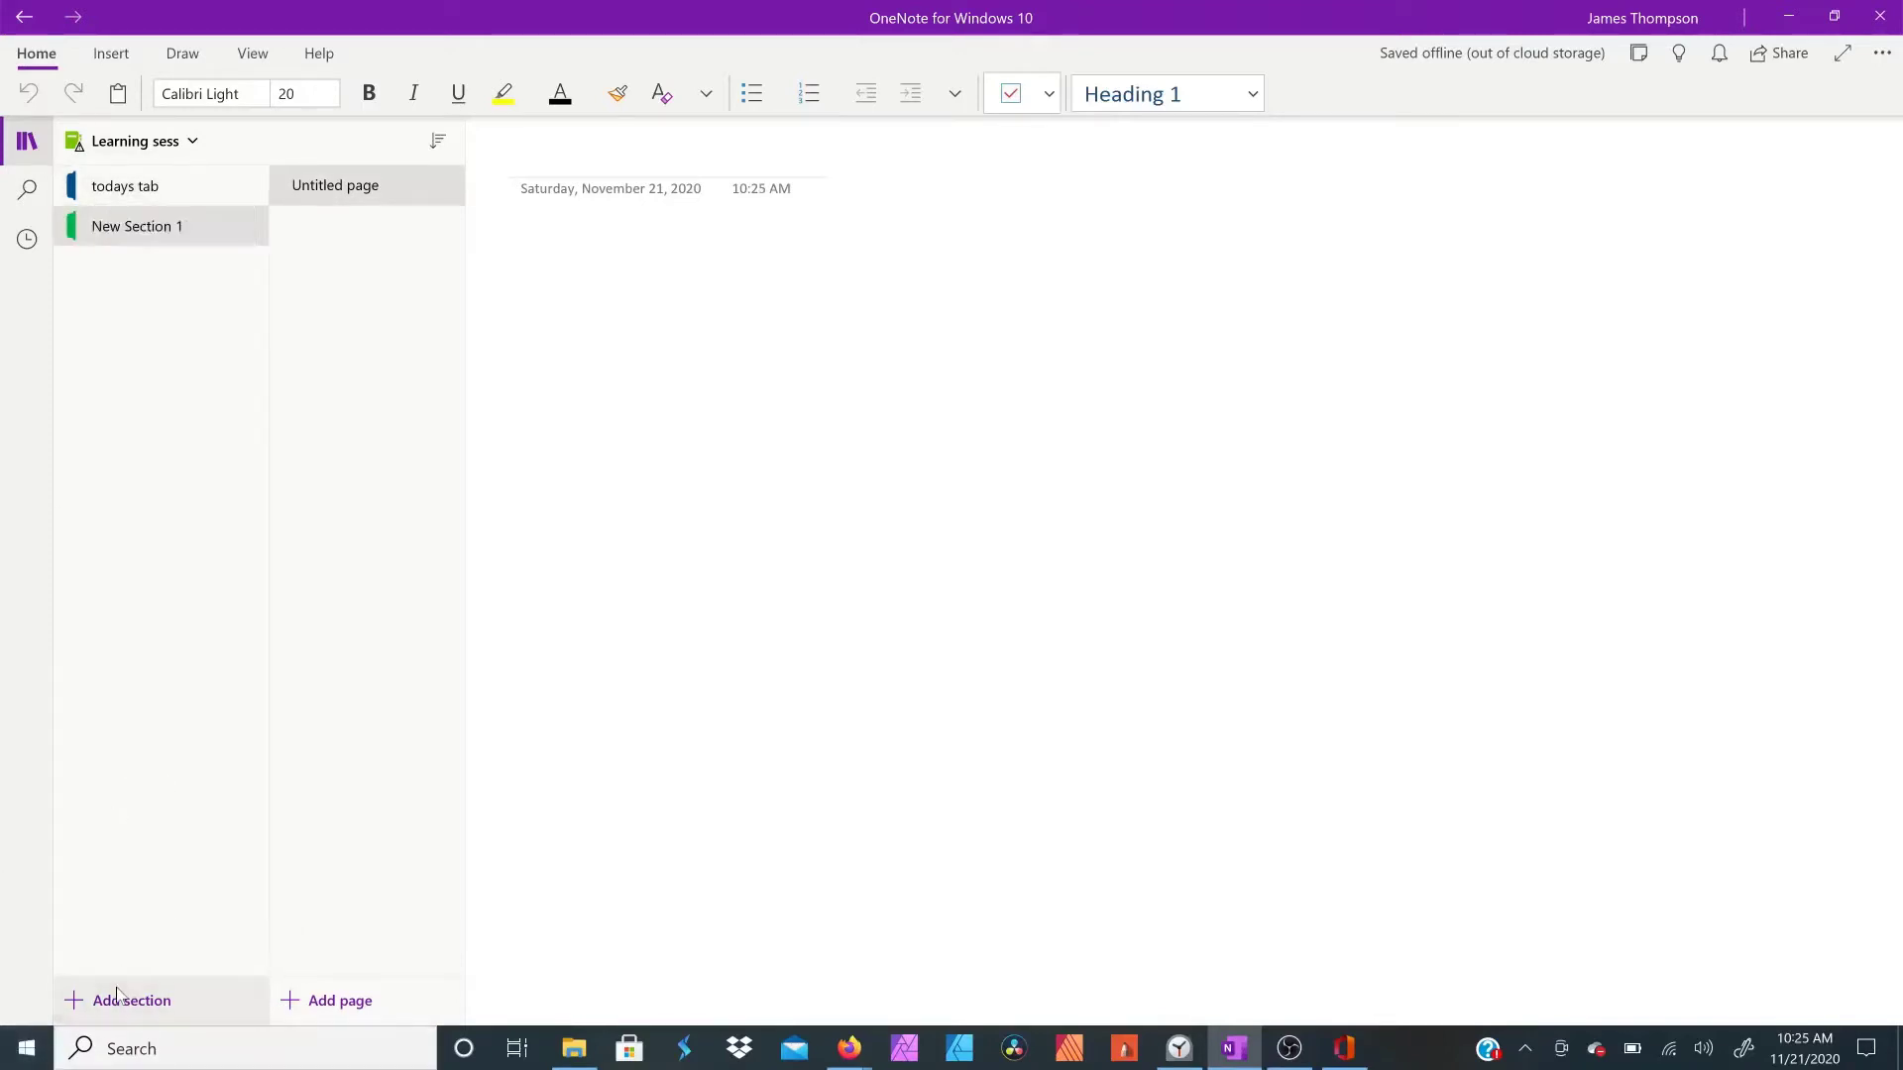
pyautogui.click(114, 999)
pyautogui.click(114, 999)
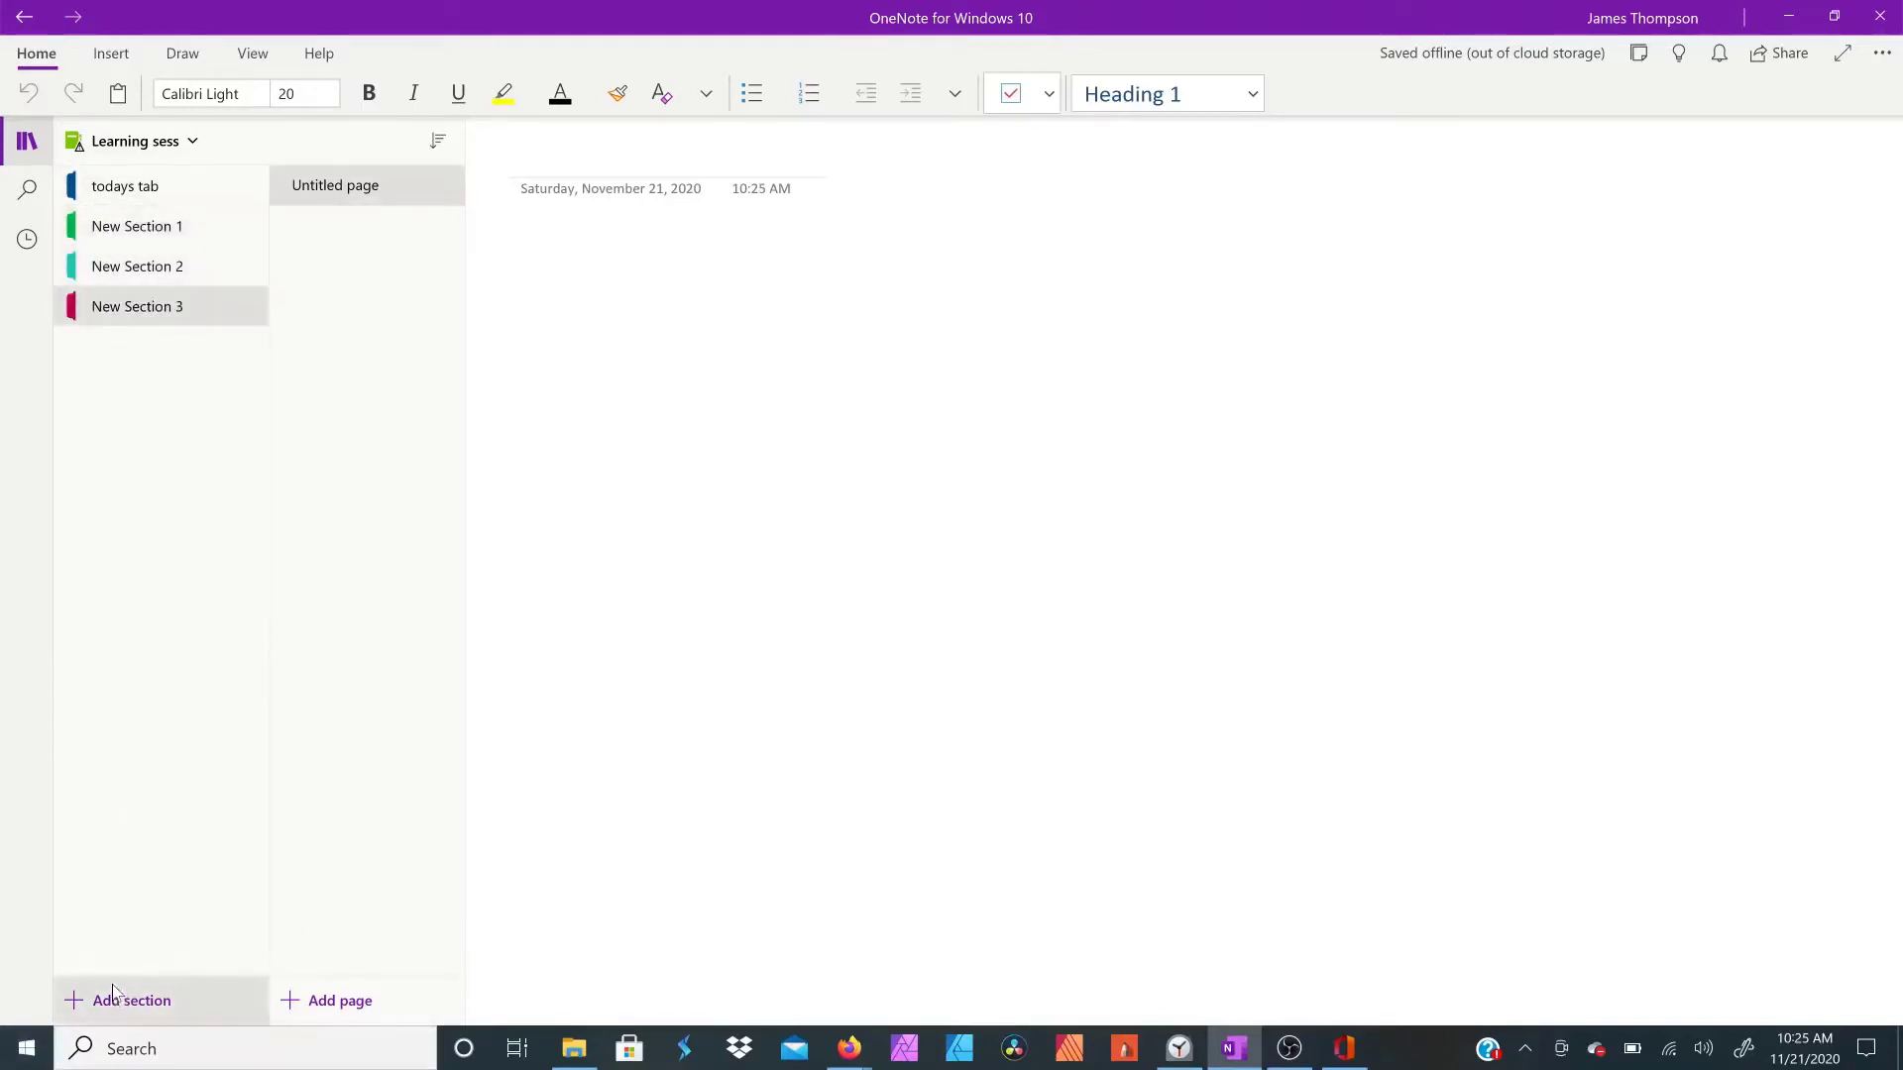
# Step: View the color choices for New Section 1, and delete that section by moving it to Deleted Notes
pyautogui.rightClick(146, 228)
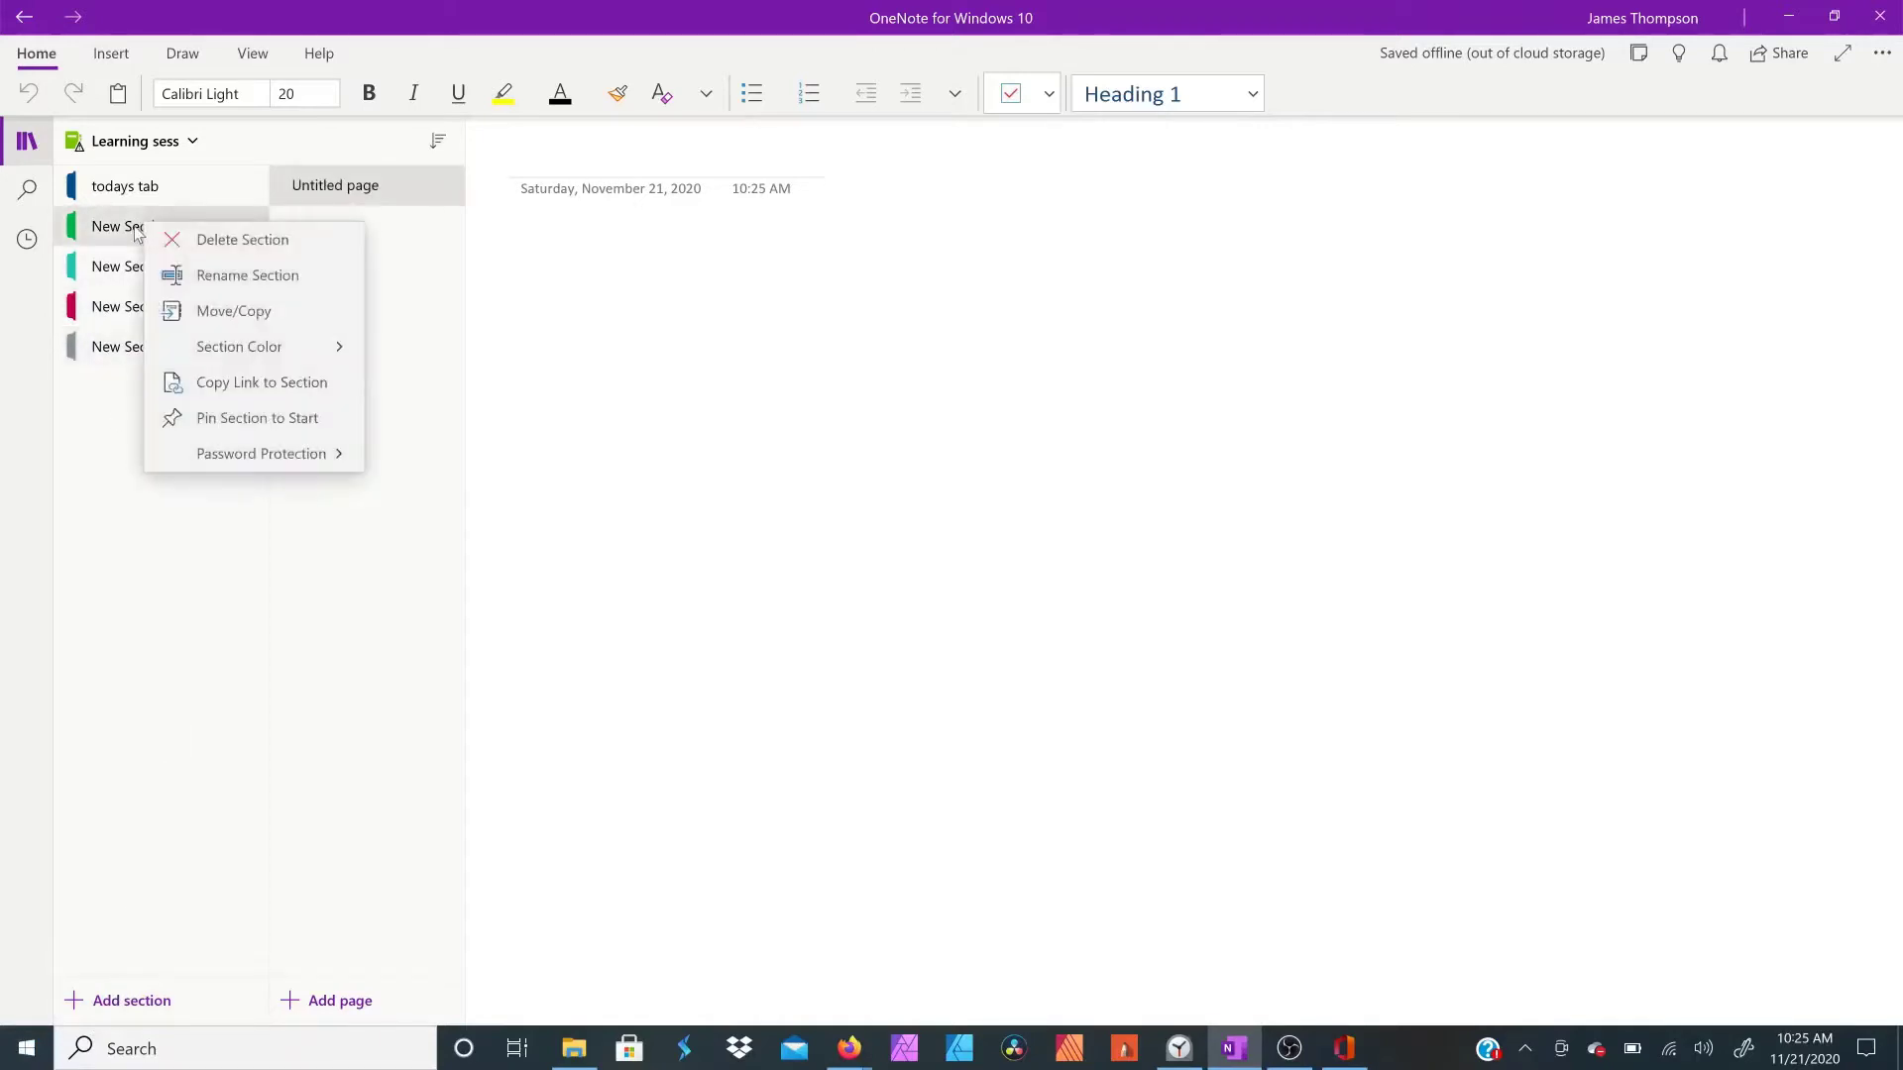
pyautogui.click(229, 352)
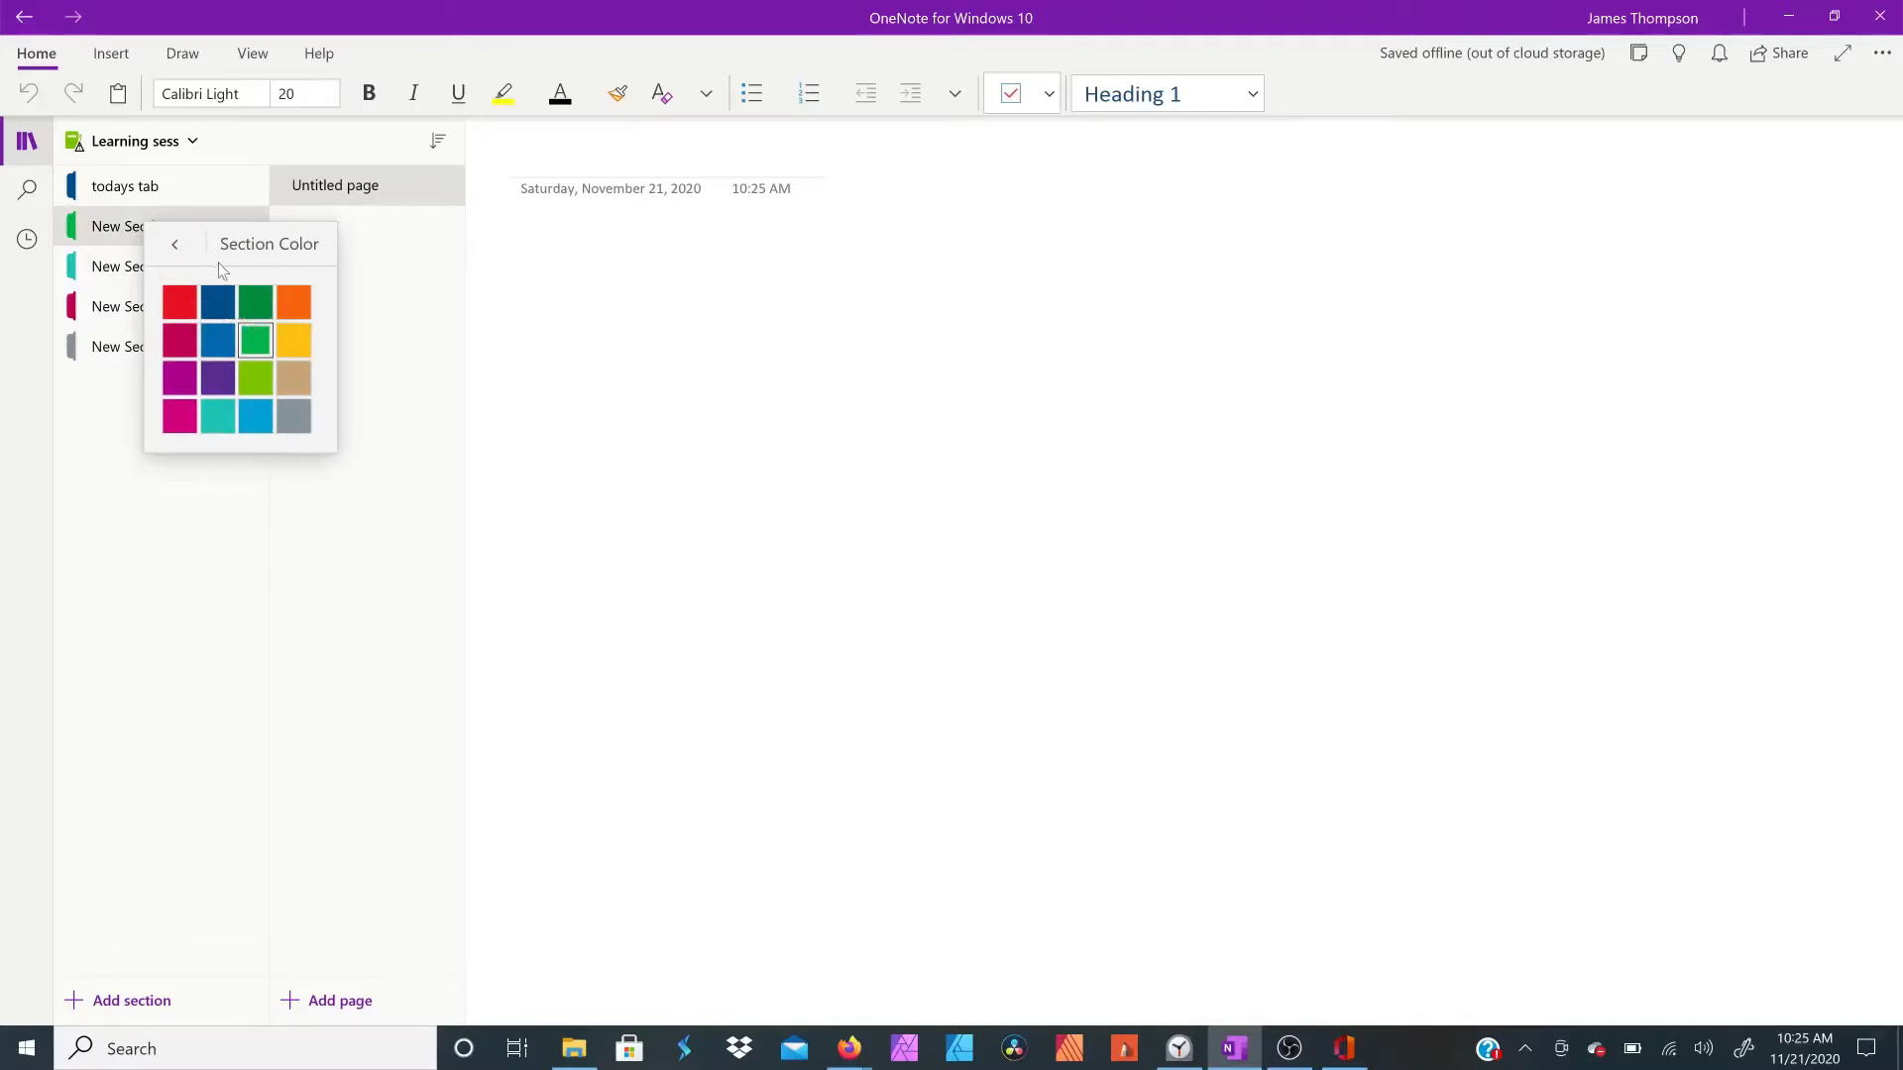
pyautogui.click(182, 256)
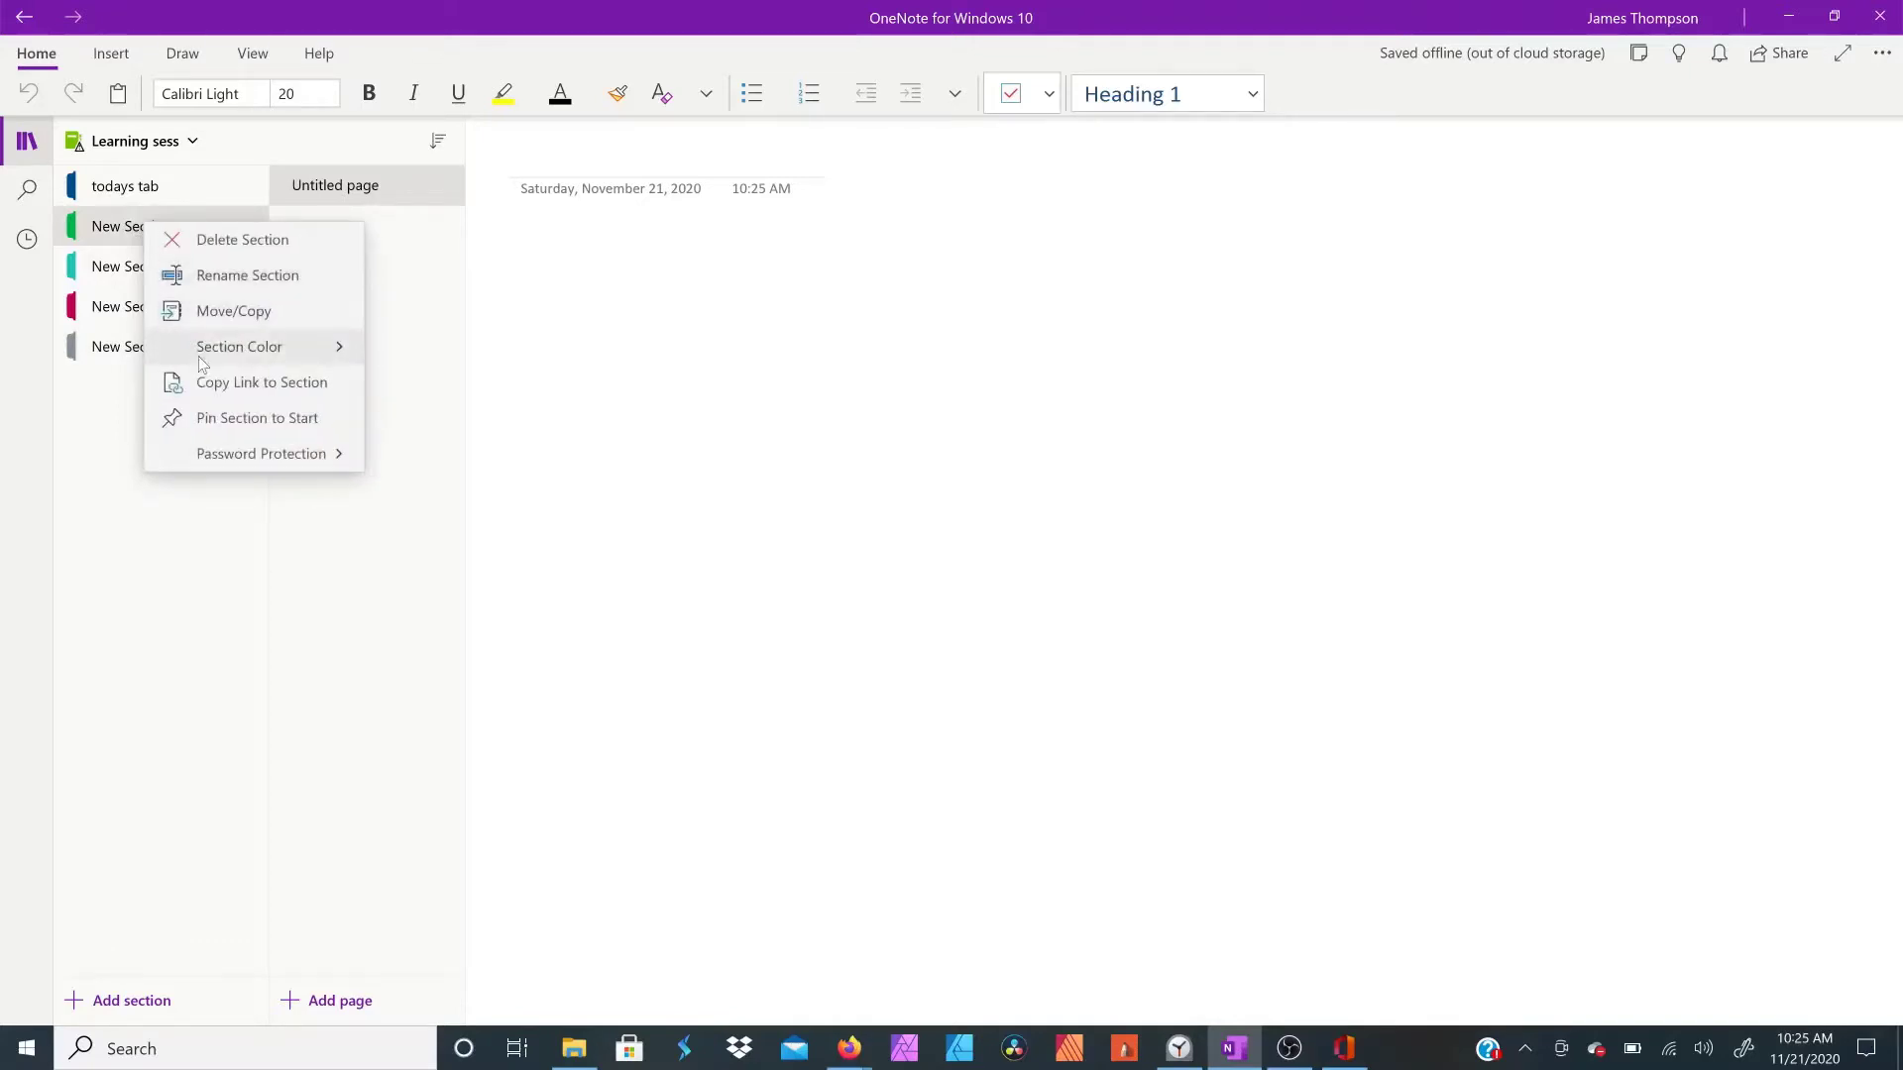
pyautogui.click(222, 242)
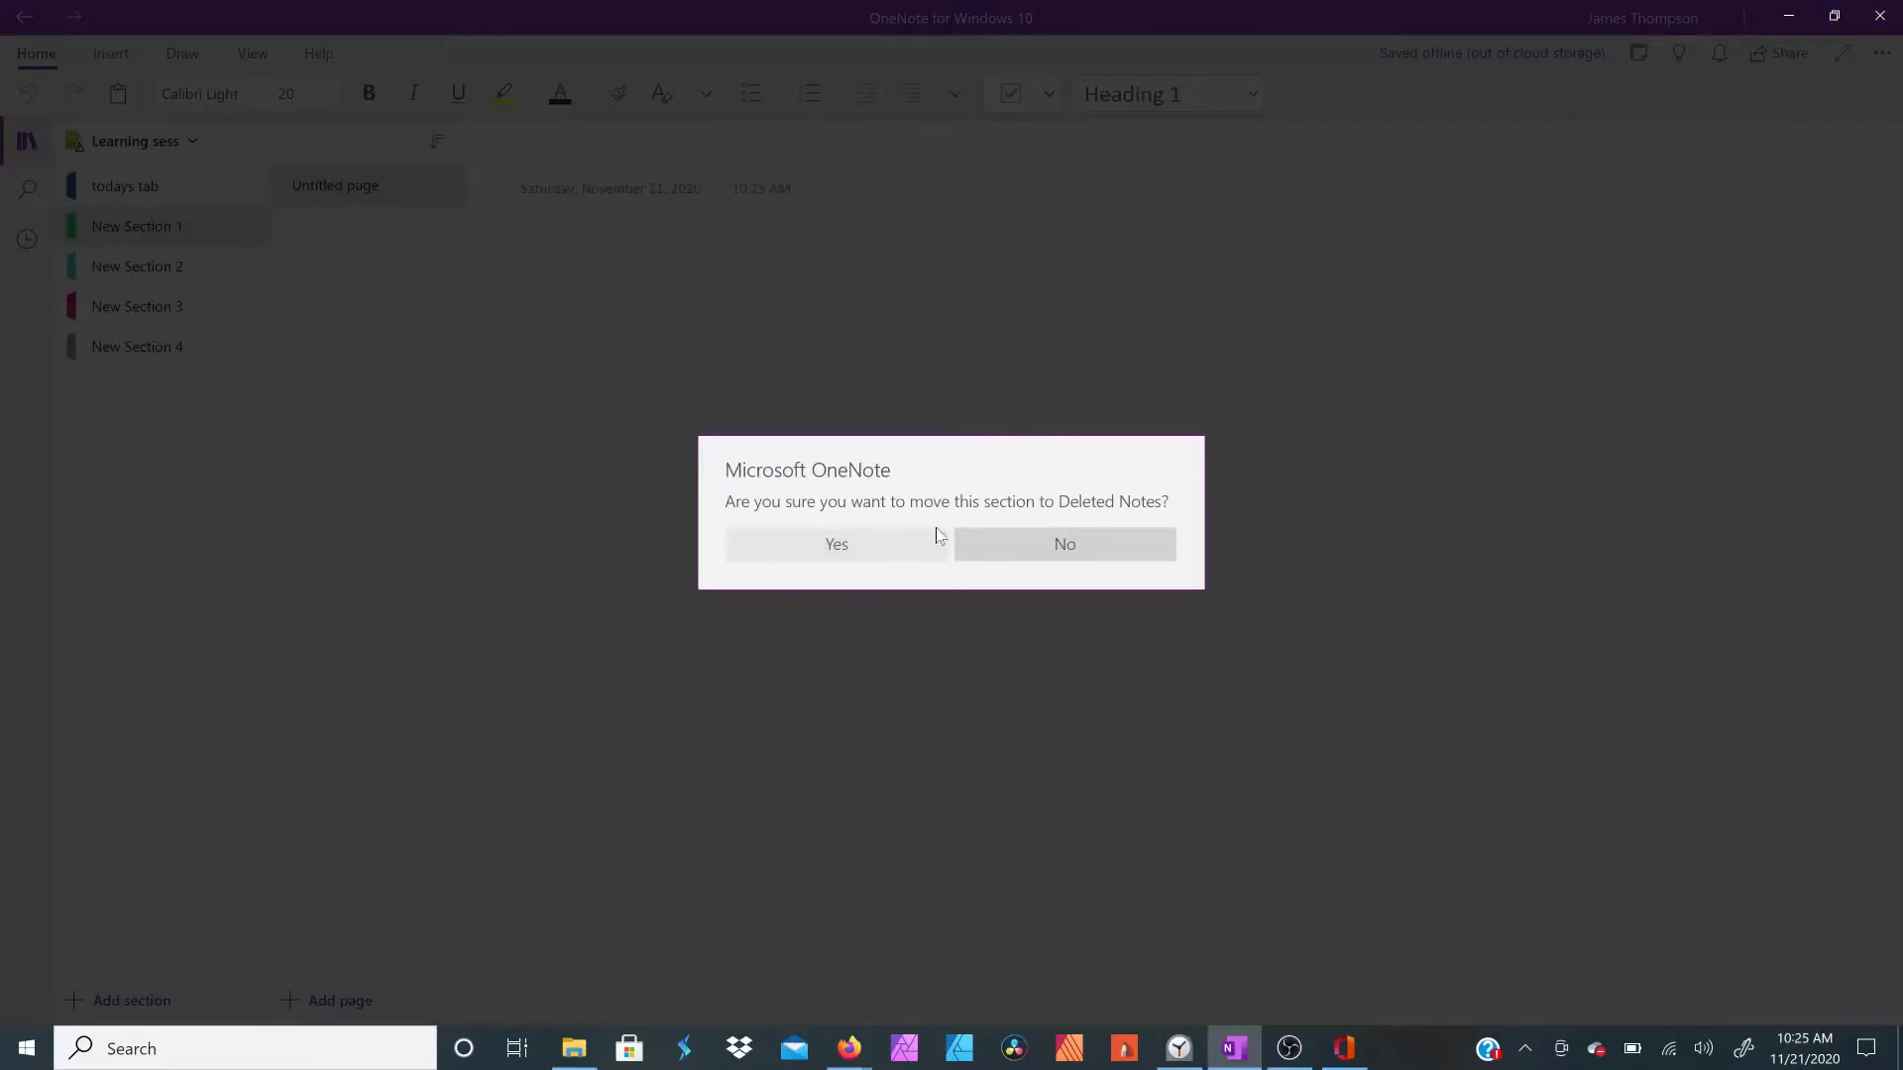
pyautogui.click(897, 542)
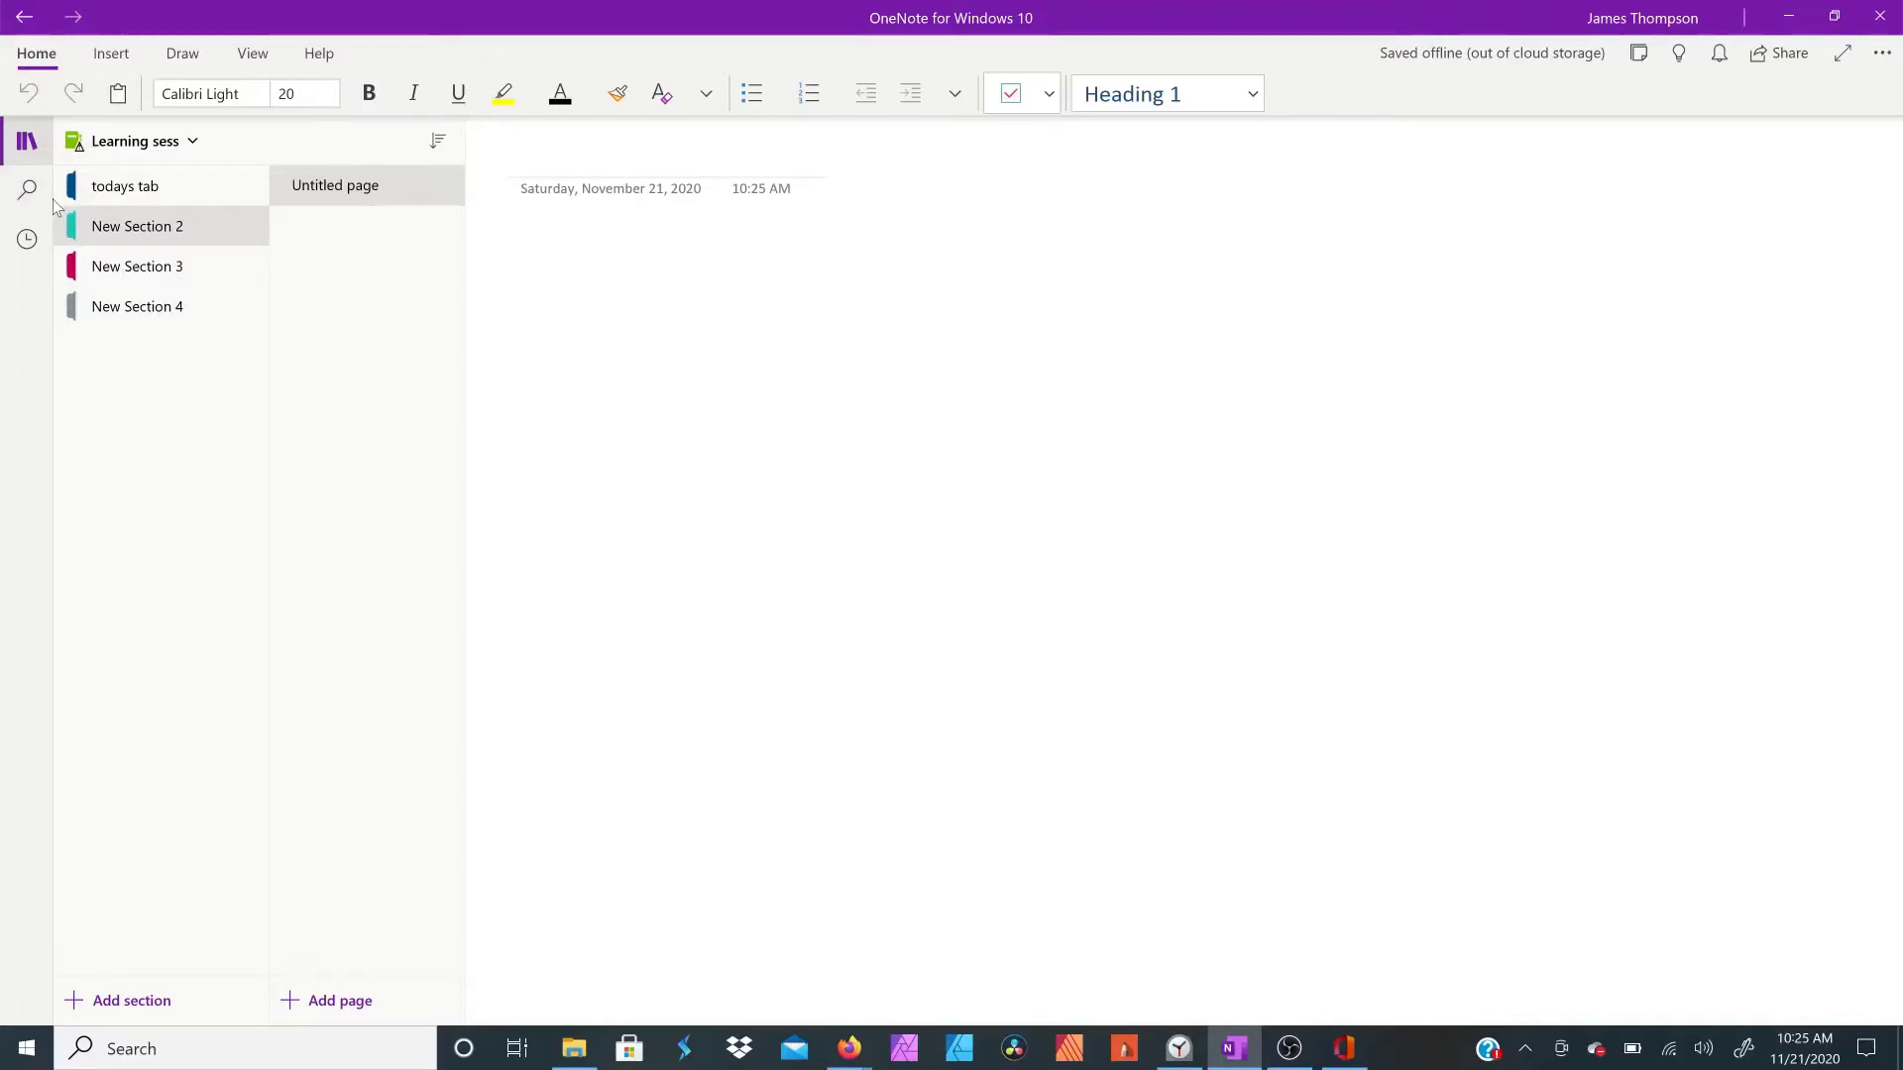
# Step: Switch to the personal notebook and look through its sections from YouTube to the 90-day daily/weekly planner
pyautogui.click(187, 139)
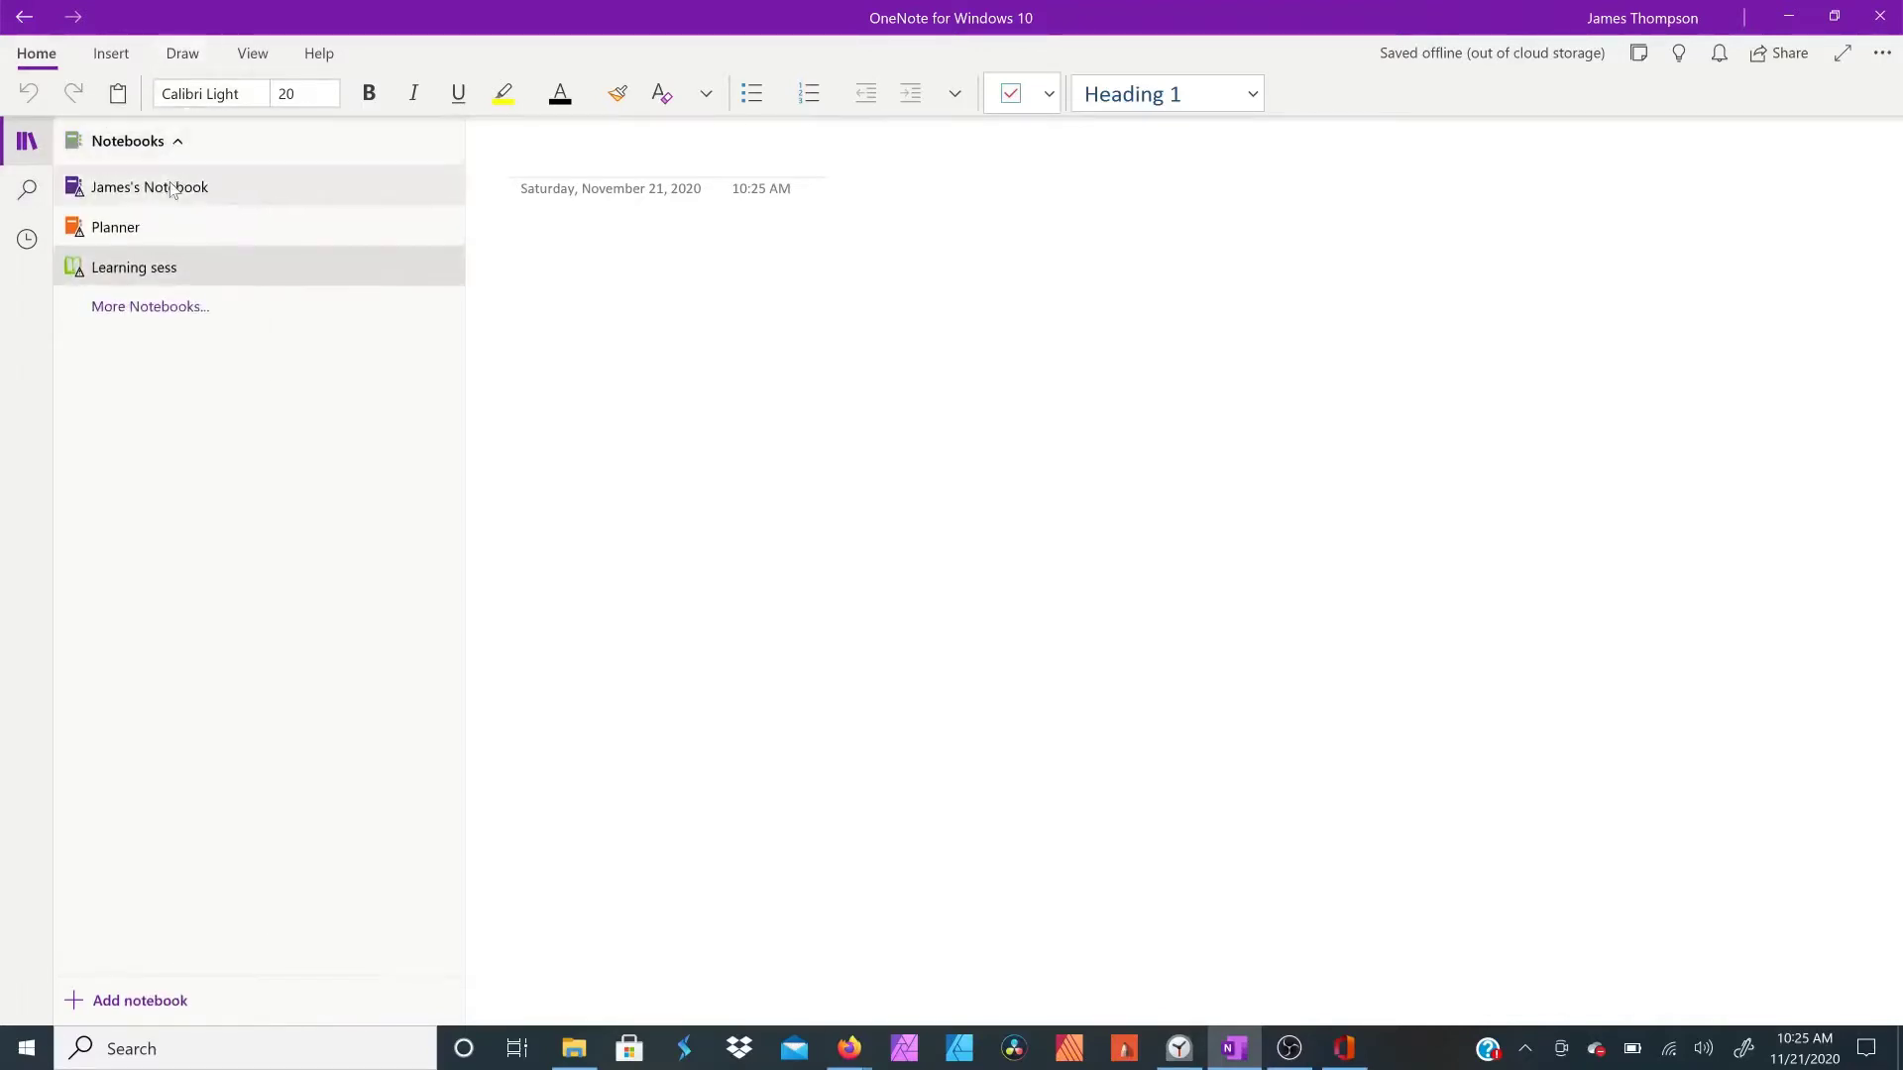
pyautogui.click(170, 189)
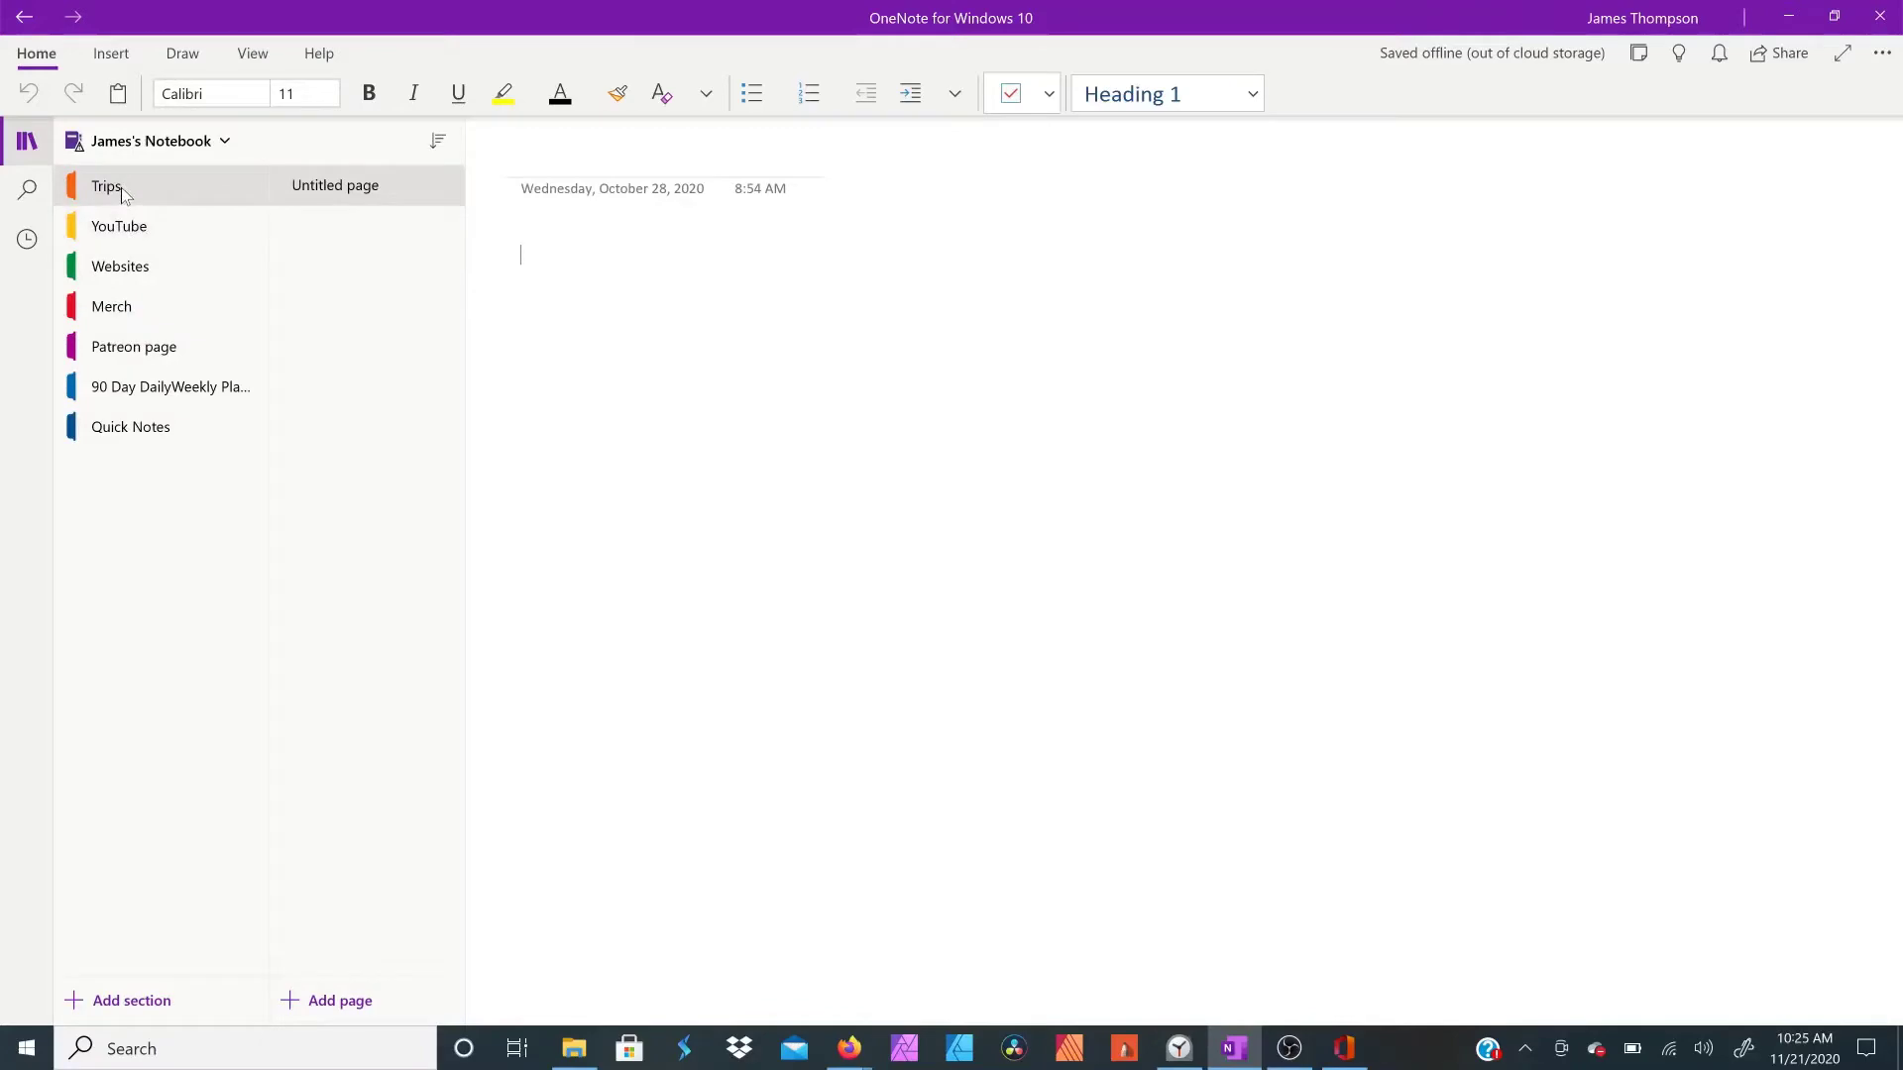
pyautogui.click(119, 227)
pyautogui.click(115, 267)
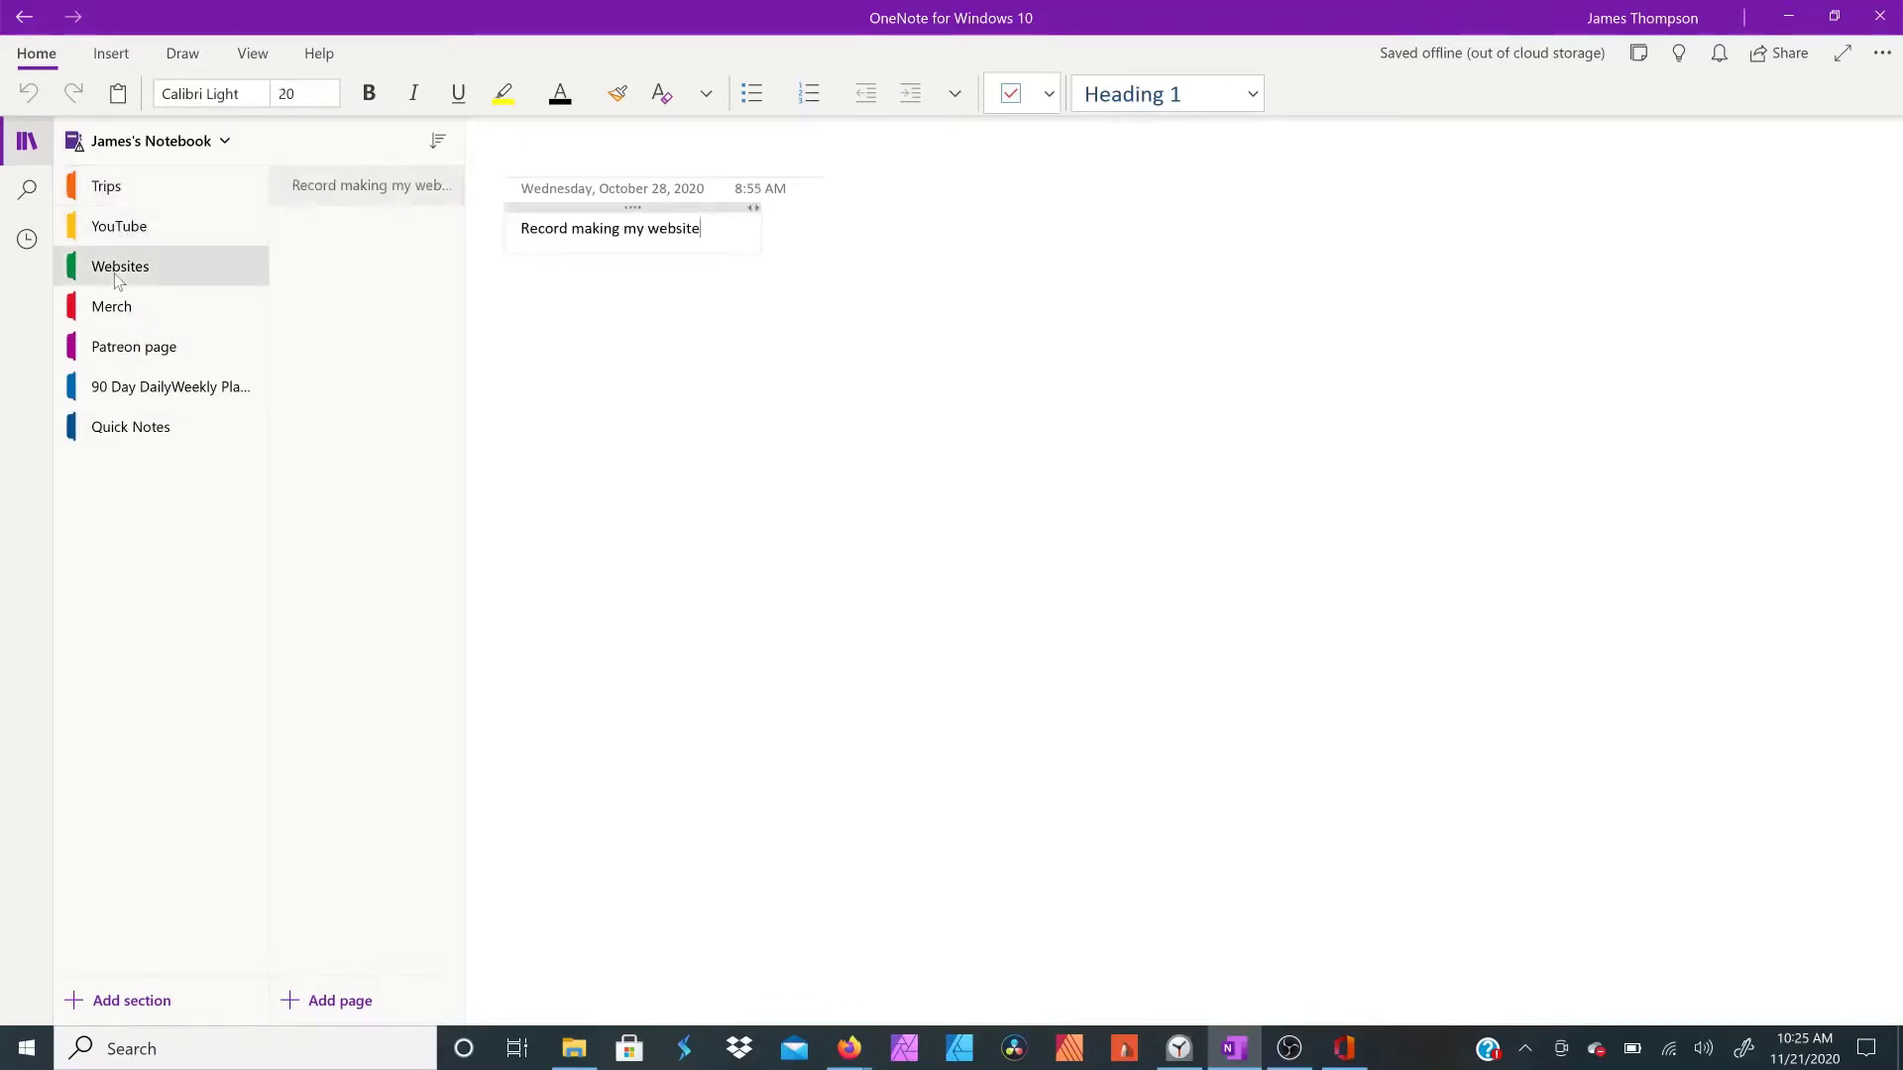
pyautogui.click(119, 307)
pyautogui.click(121, 347)
pyautogui.click(123, 387)
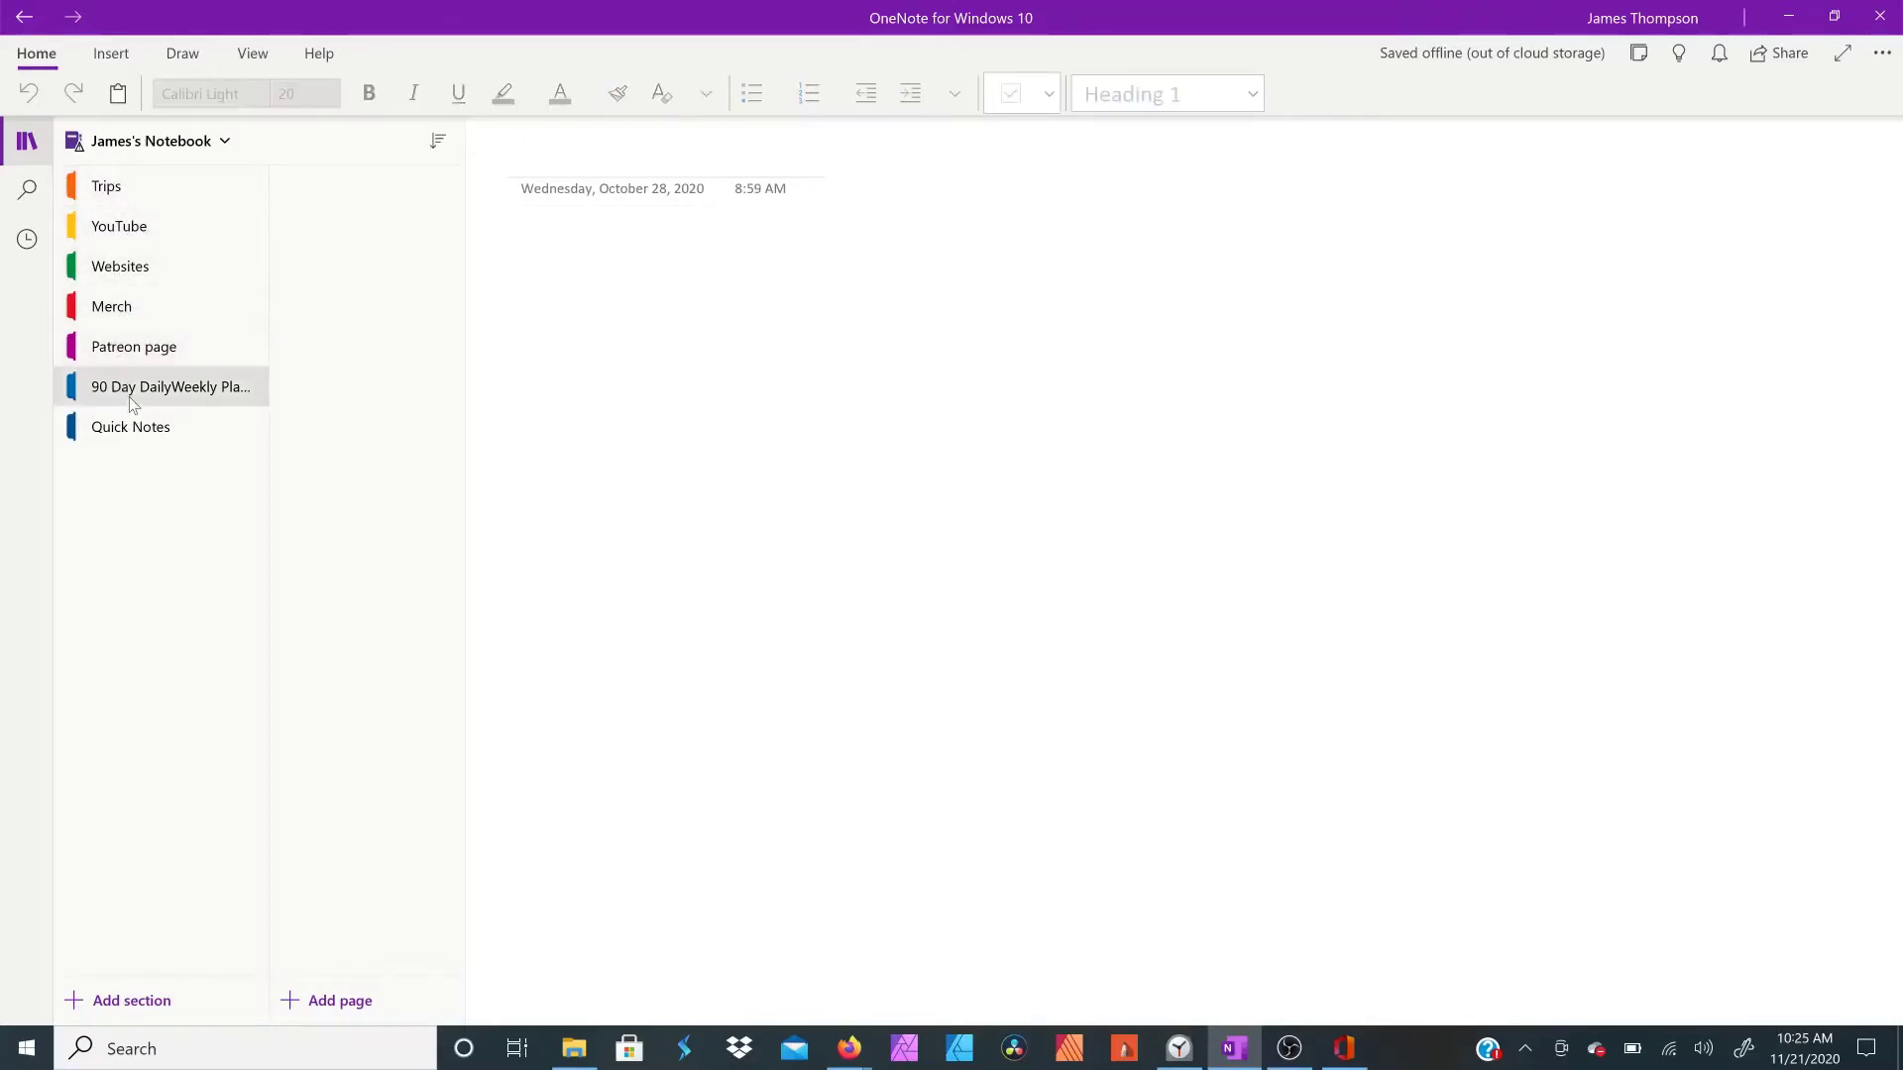
# Step: Reselect the personal notebook in the notebook list, and switch to the Planner notebook
pyautogui.click(175, 144)
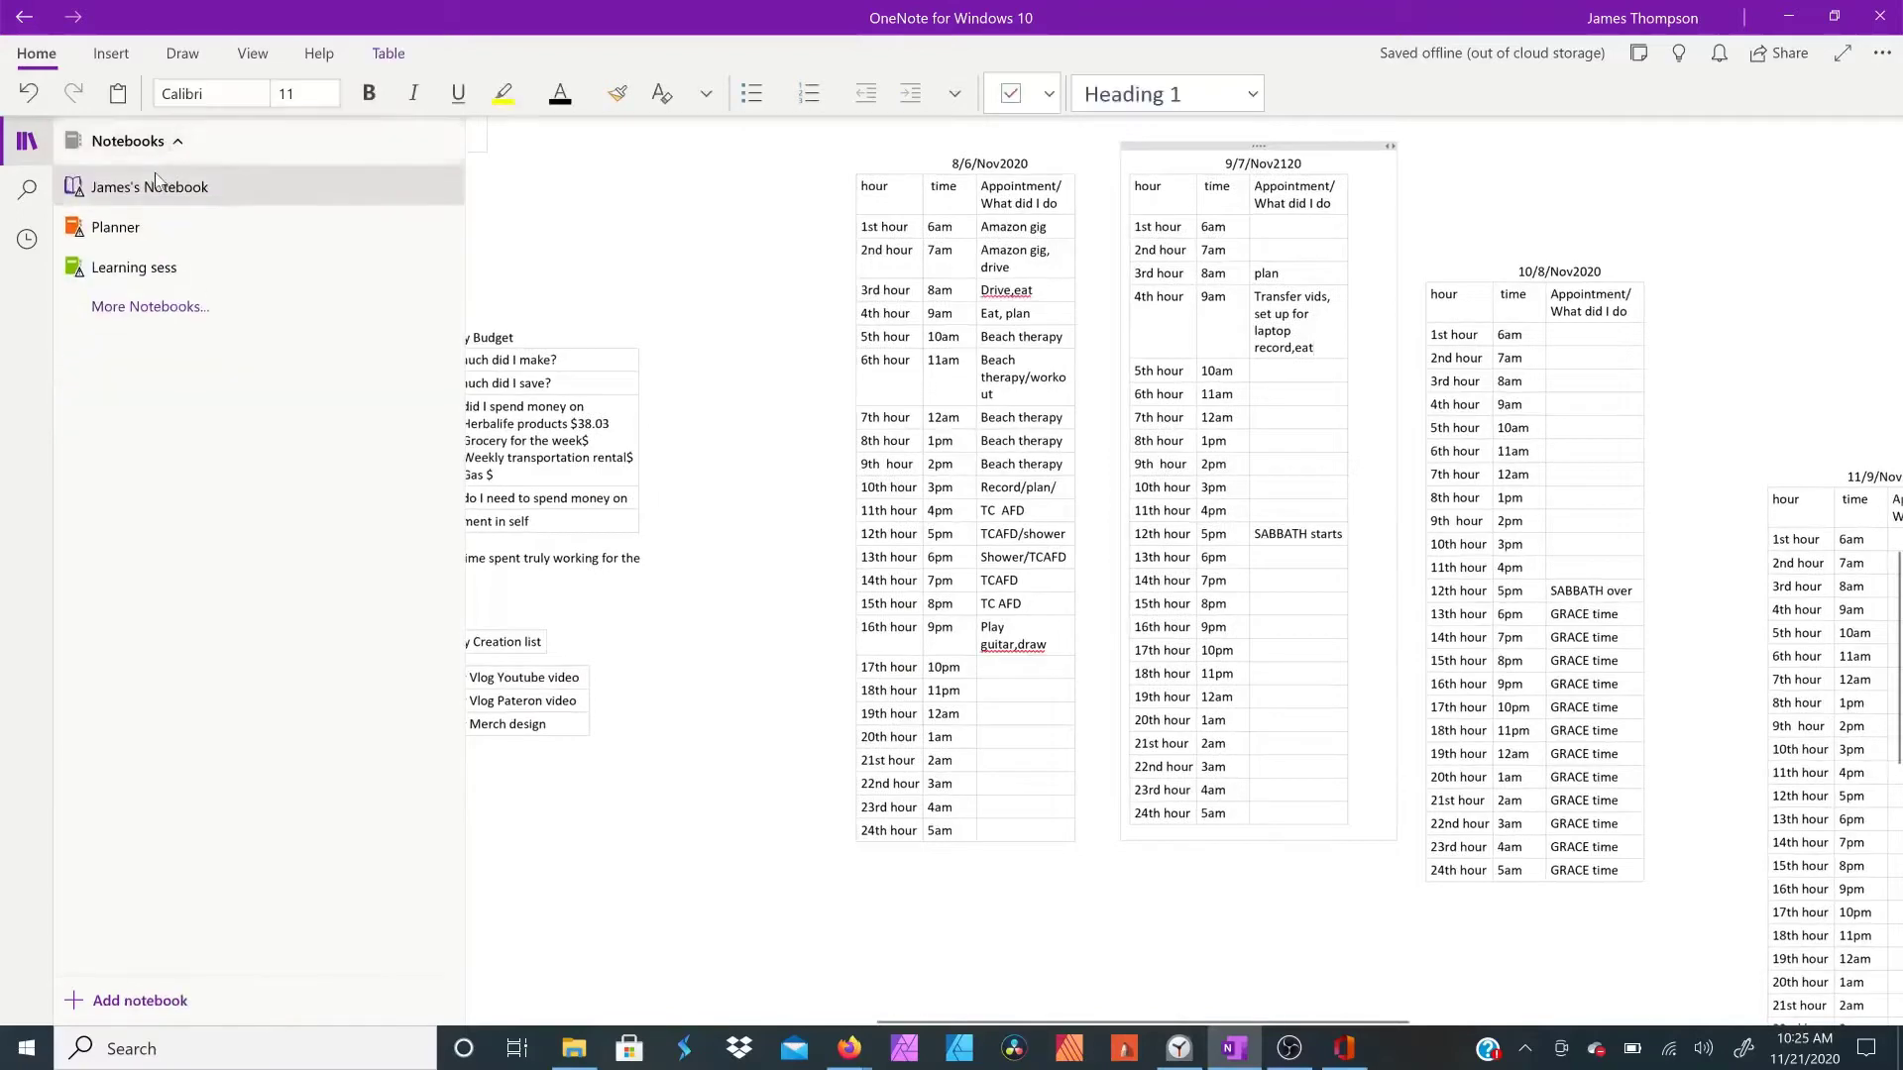
pyautogui.click(150, 184)
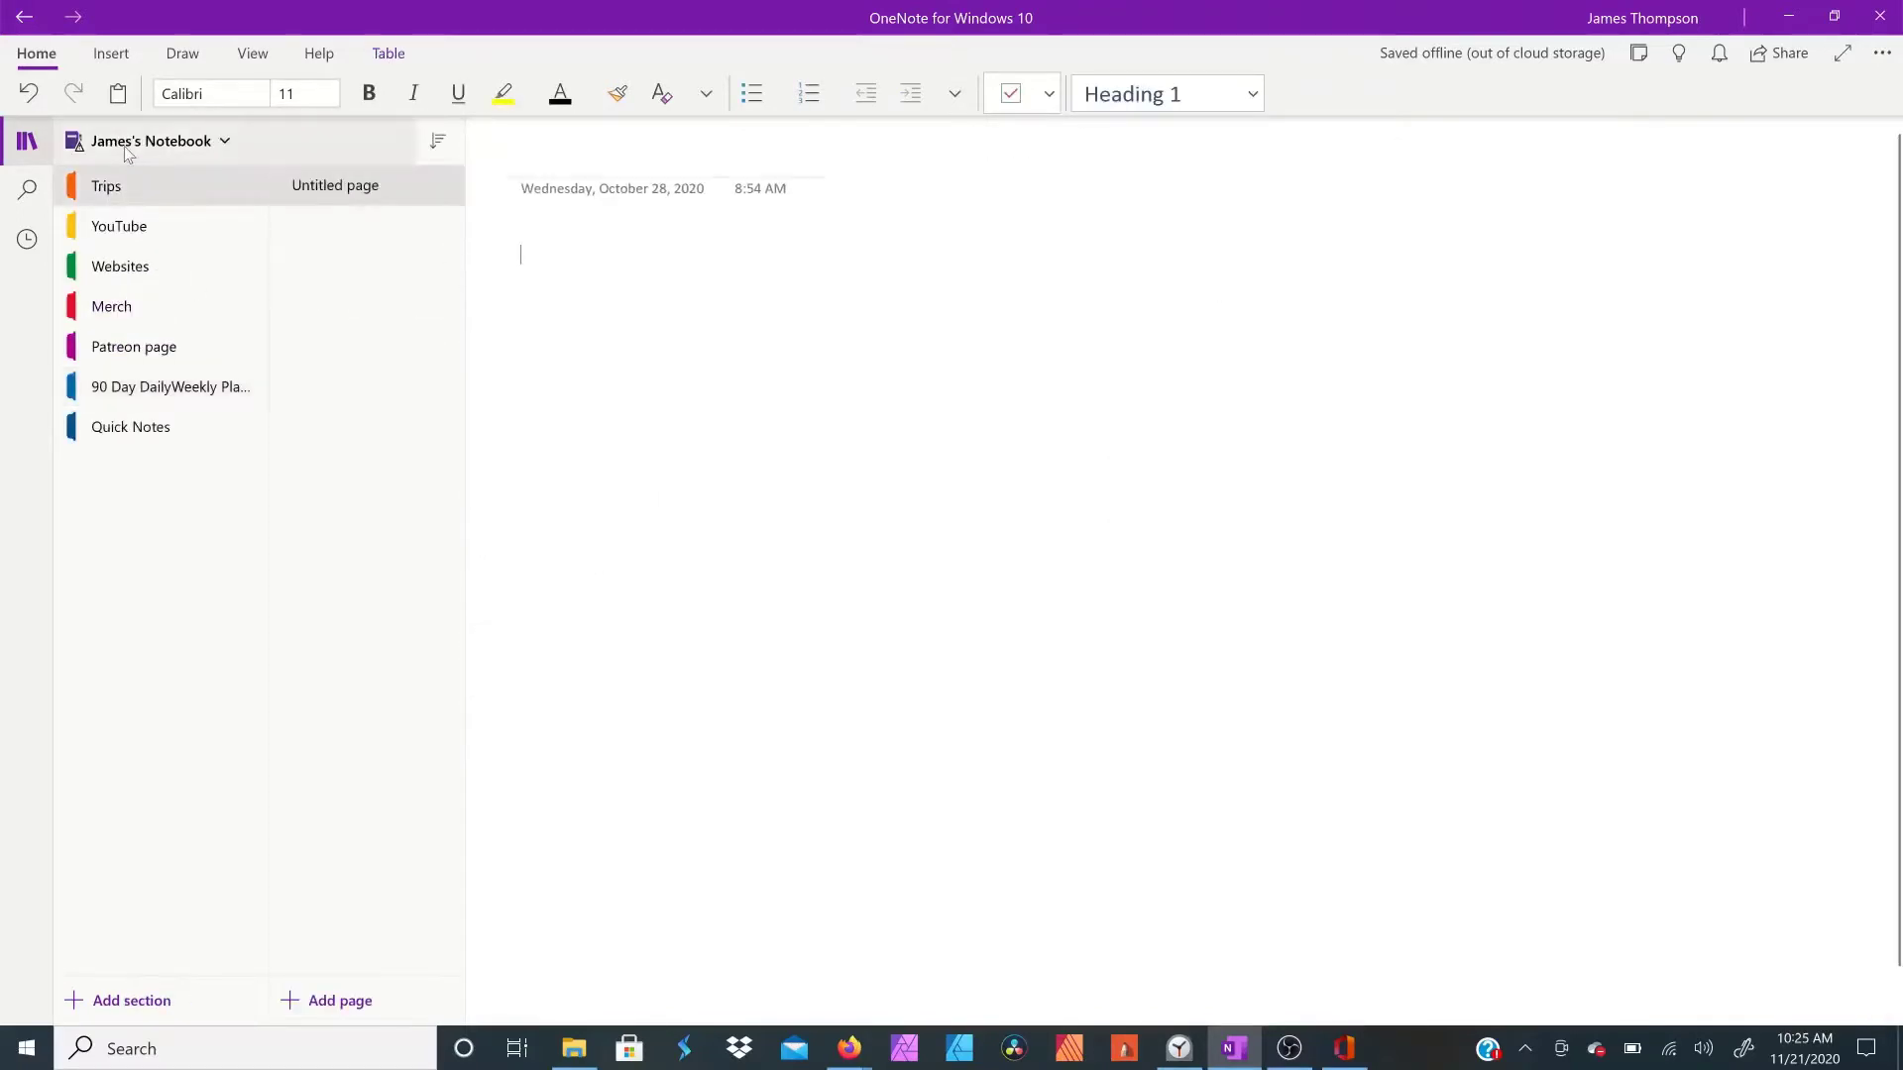
pyautogui.click(128, 145)
pyautogui.click(116, 224)
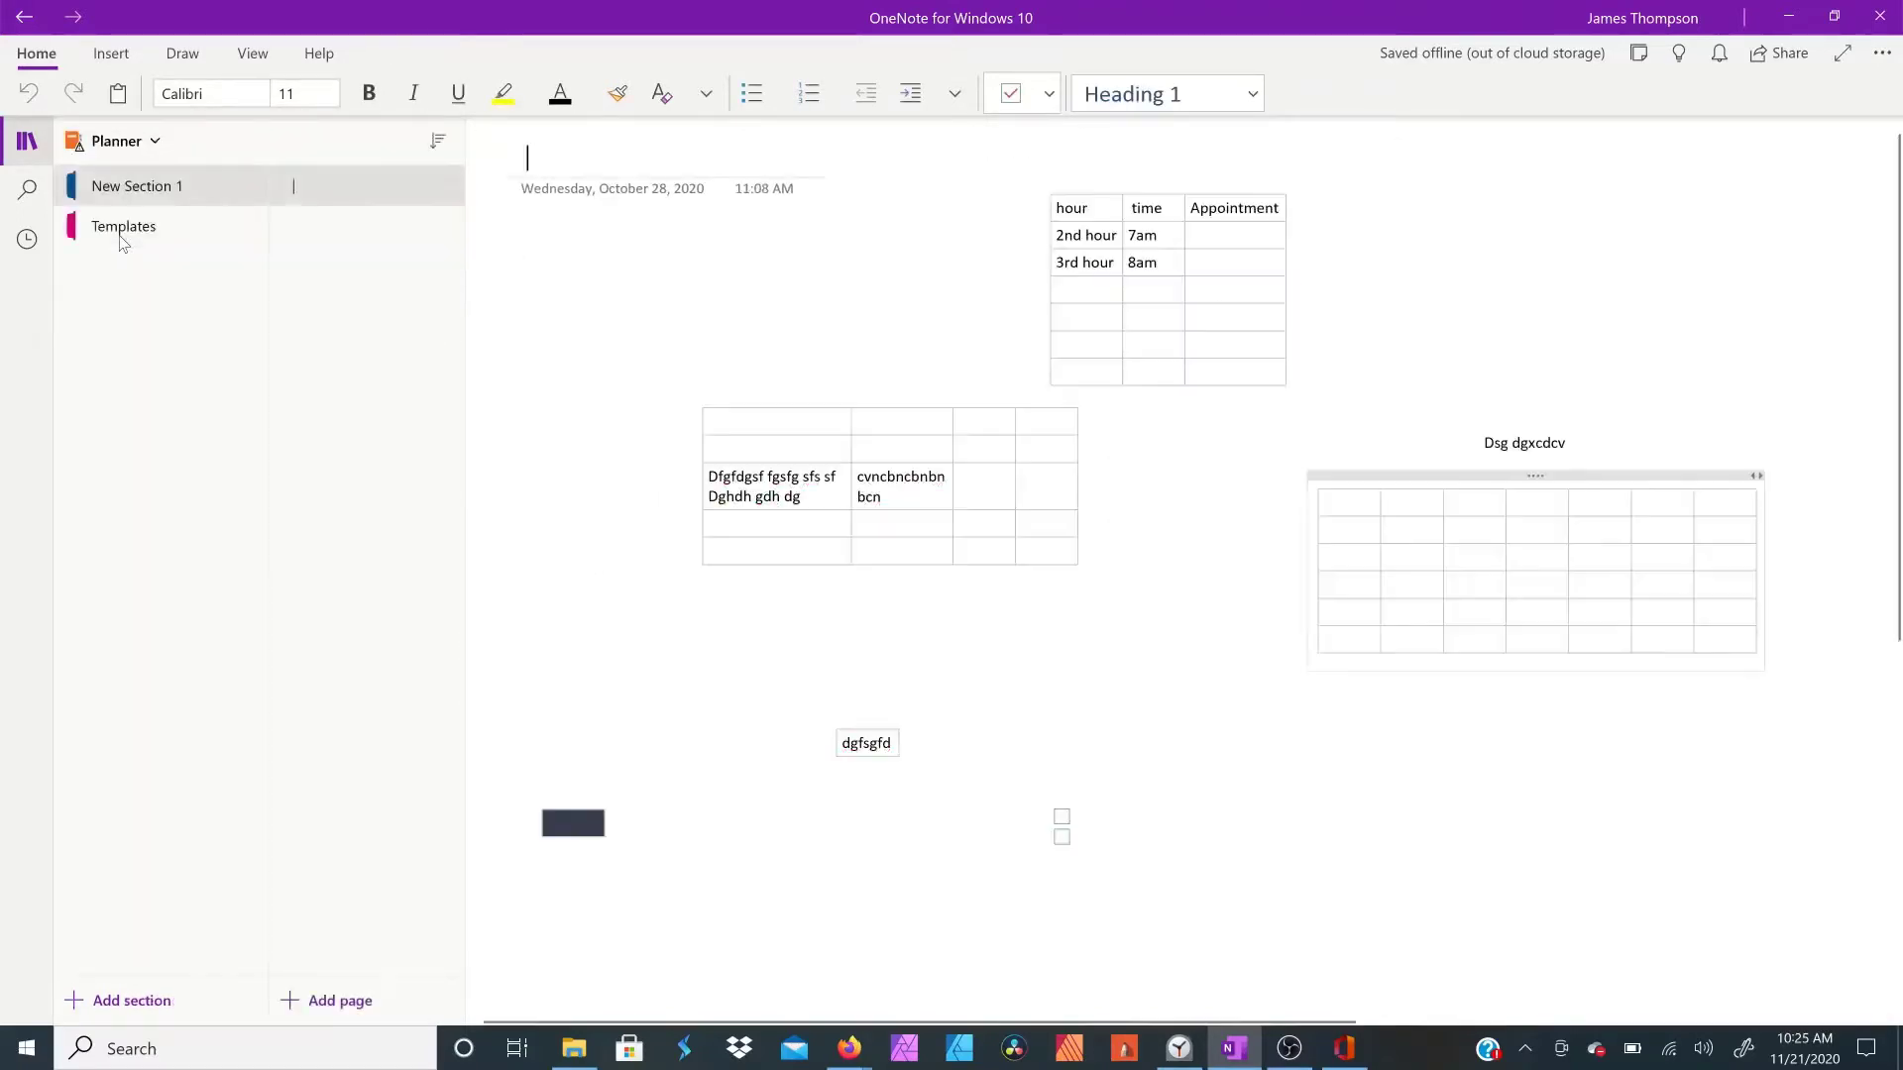
# Step: Switch to the Learning sess notebook and title the untitled page in the todays tab section Onenote notes
pyautogui.click(119, 141)
pyautogui.click(117, 275)
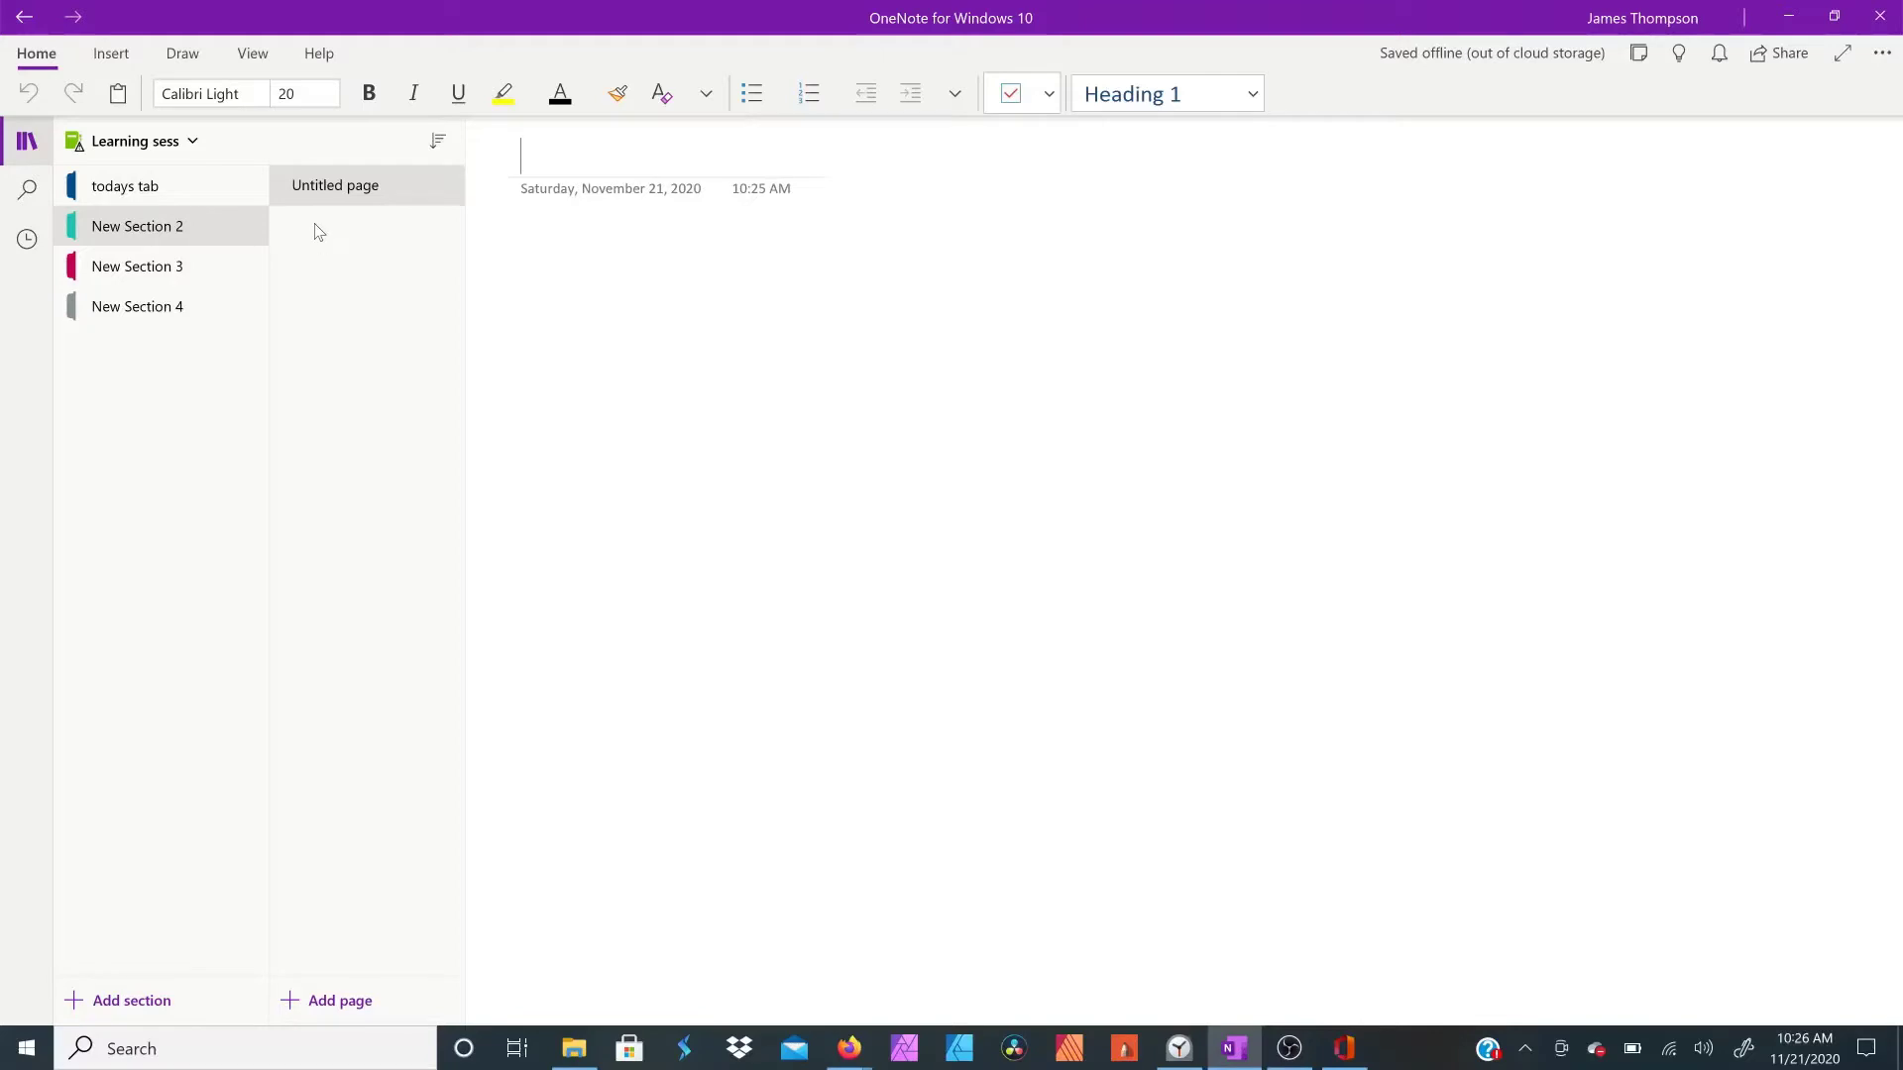
pyautogui.click(132, 194)
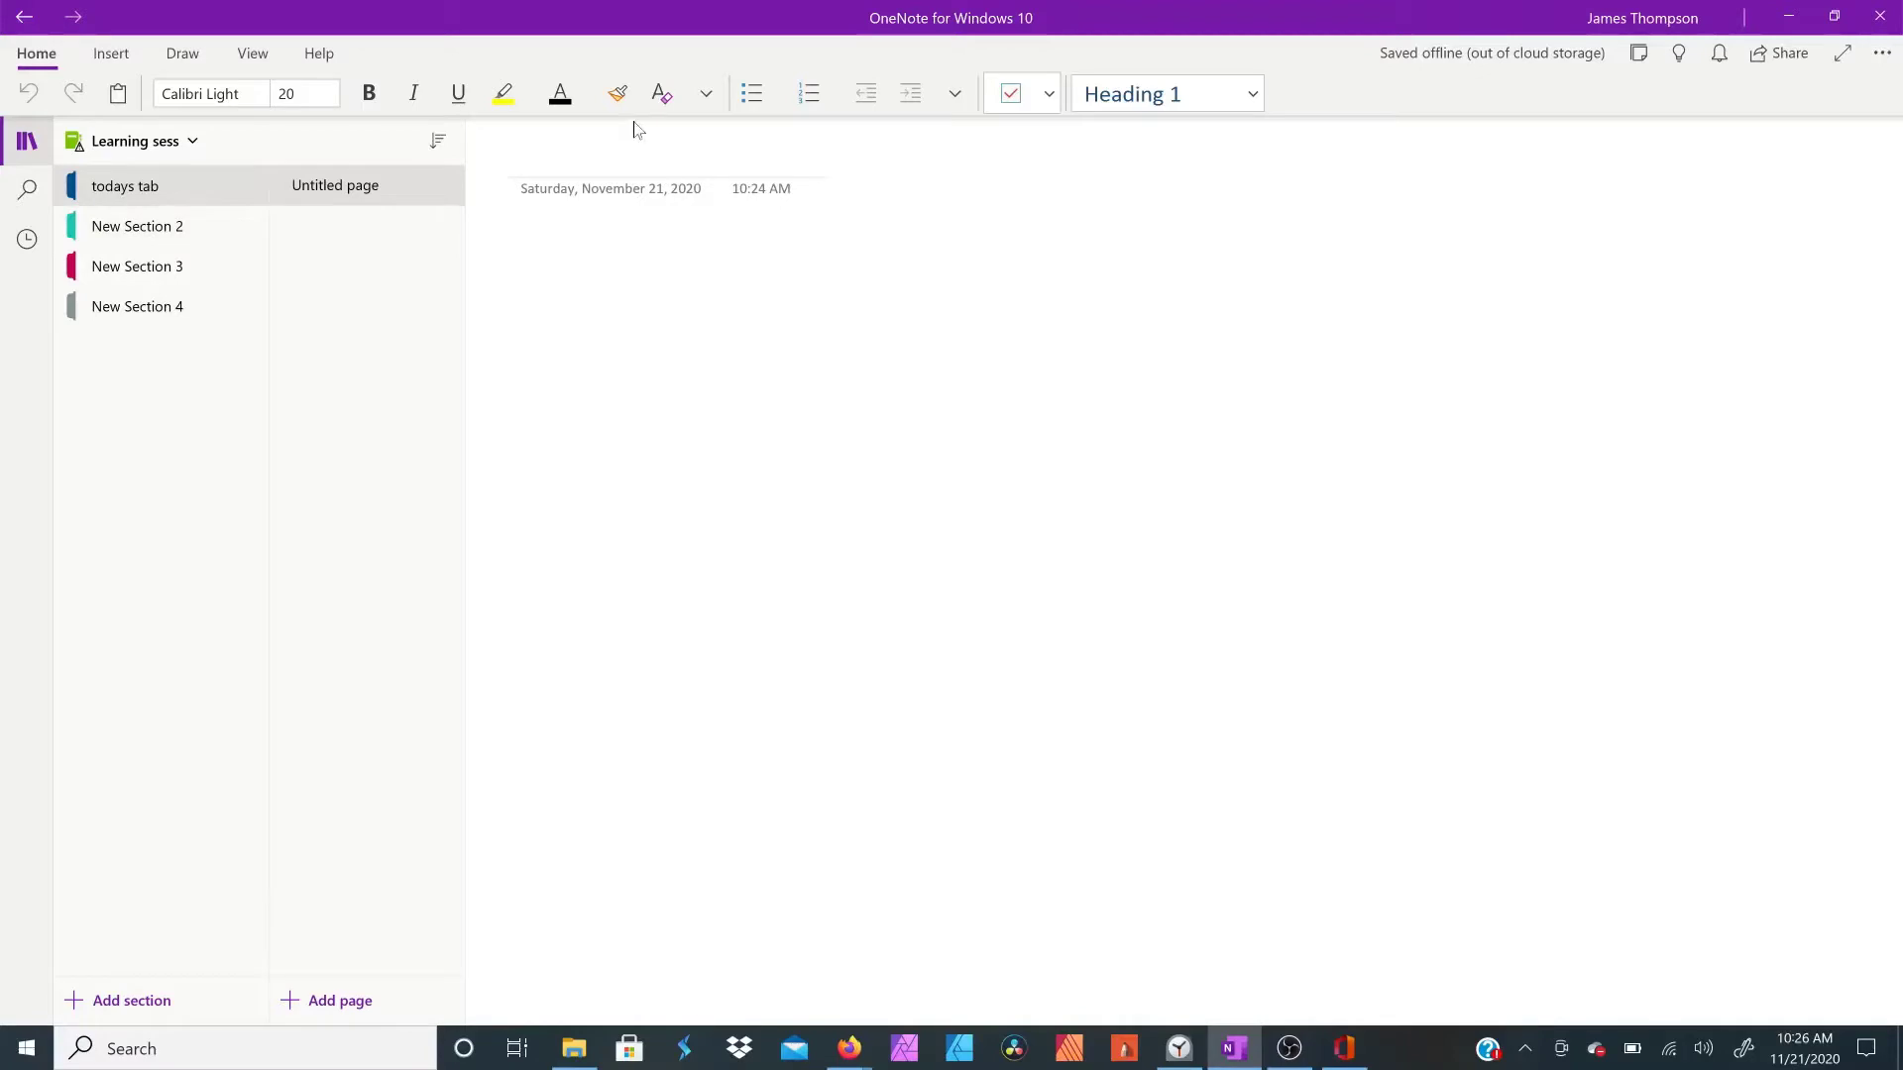
pyautogui.write('onenote')
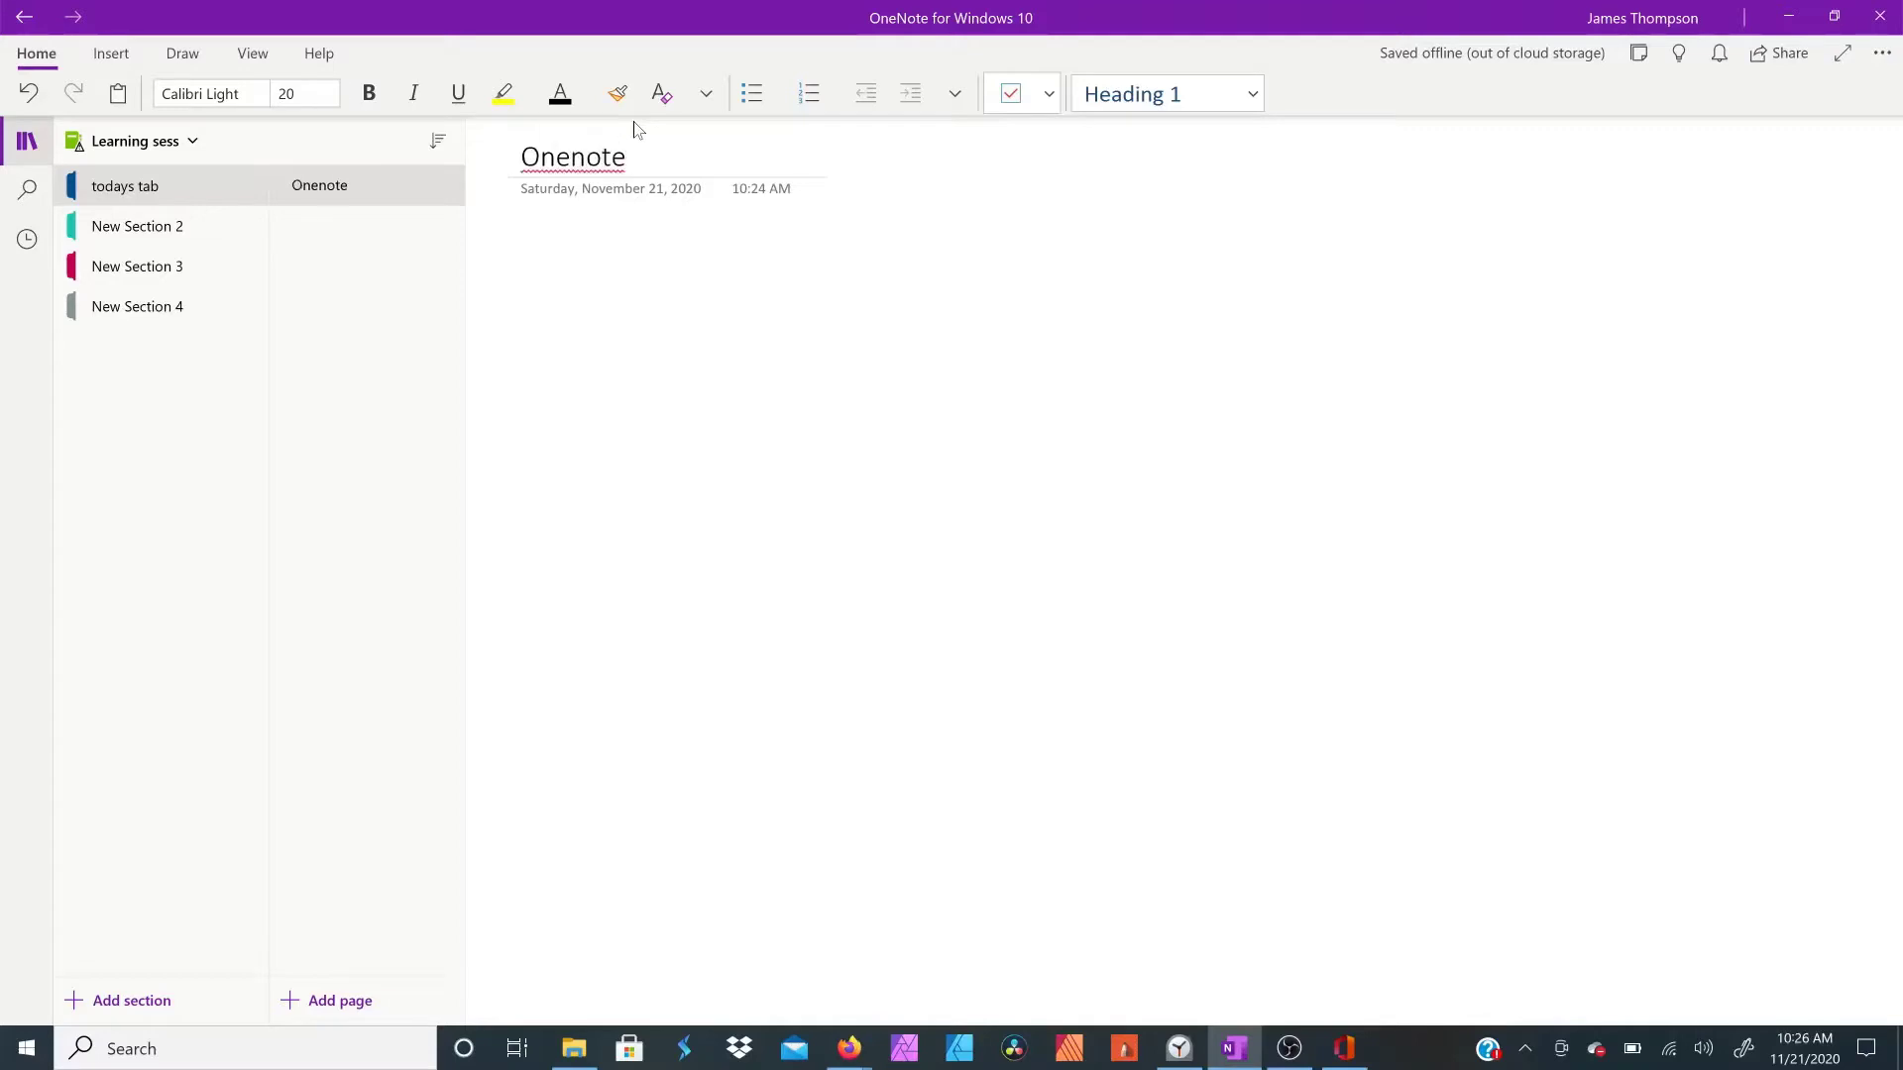
pyautogui.write(' notes')
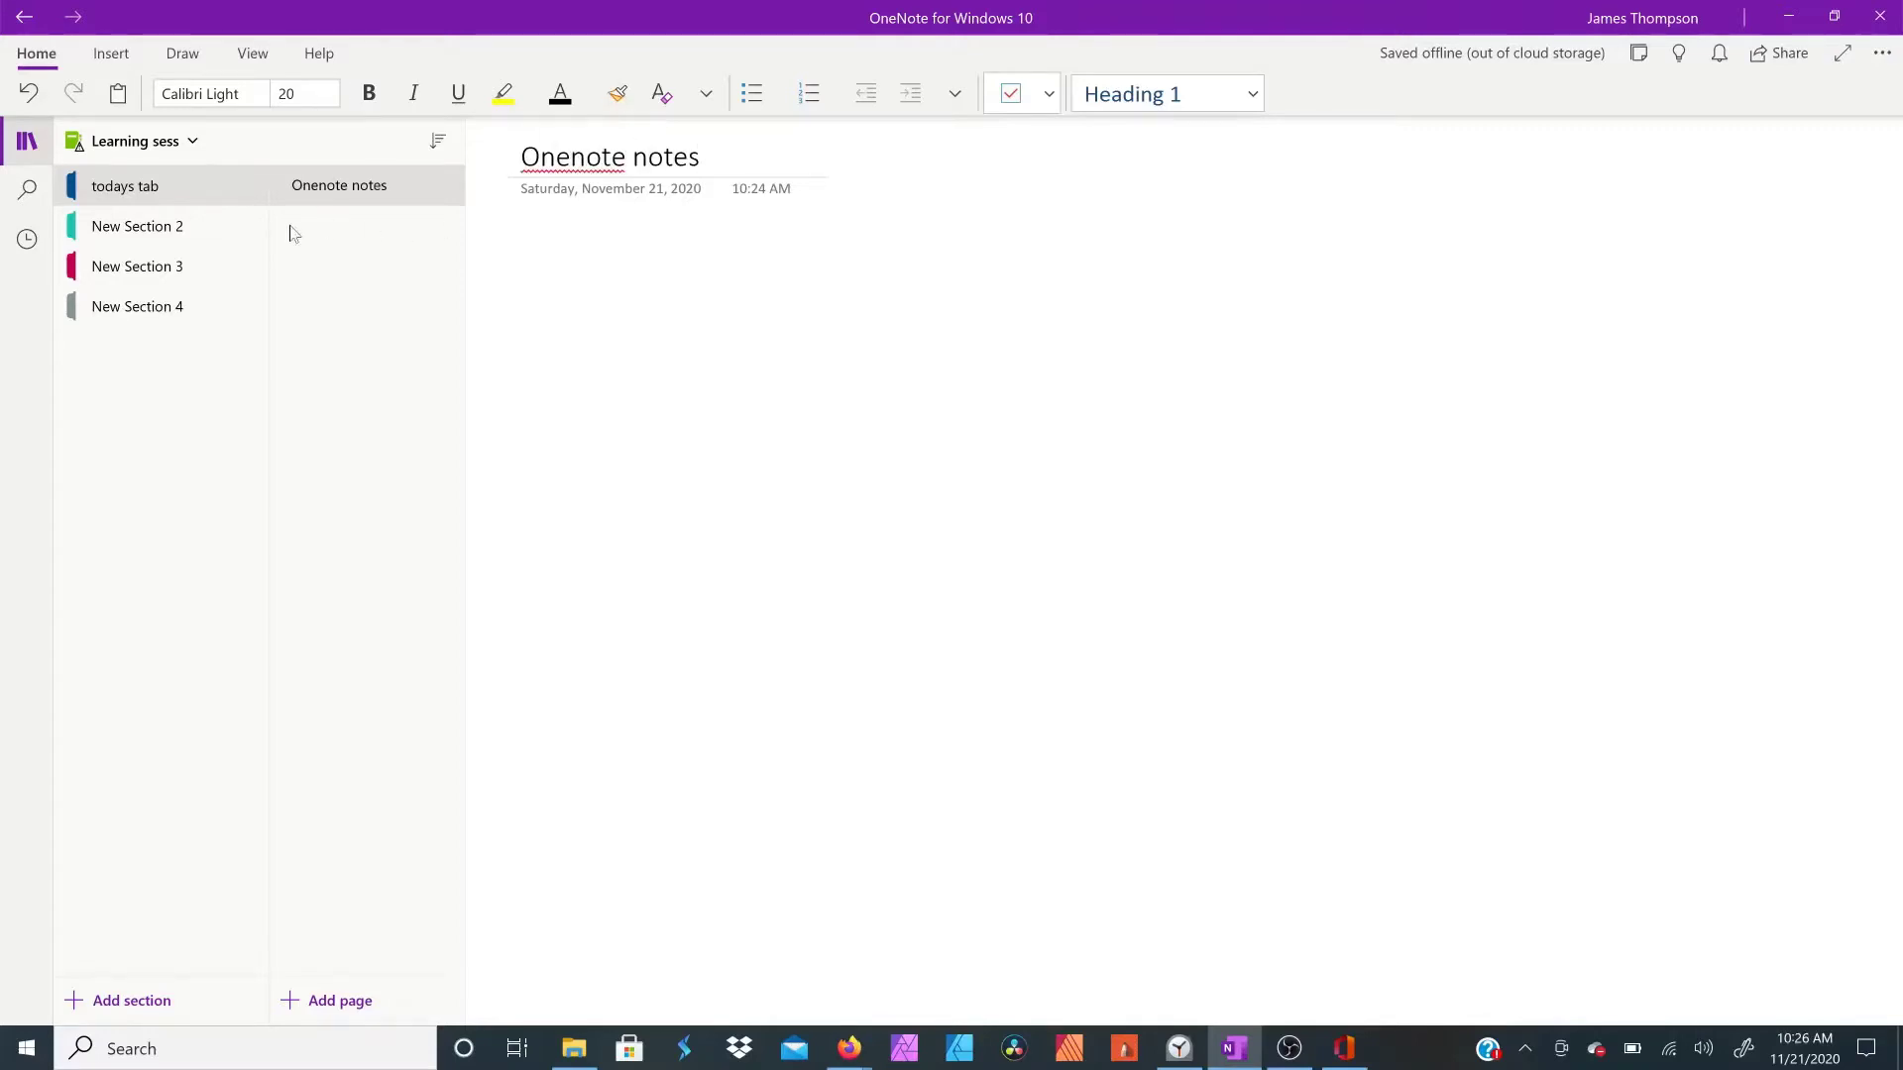
pyautogui.press('Return')
# Step: Add pages titled Title and 1 plus an untitled page to todays tab, and reopen the Onenote notes page
pyautogui.click(317, 1001)
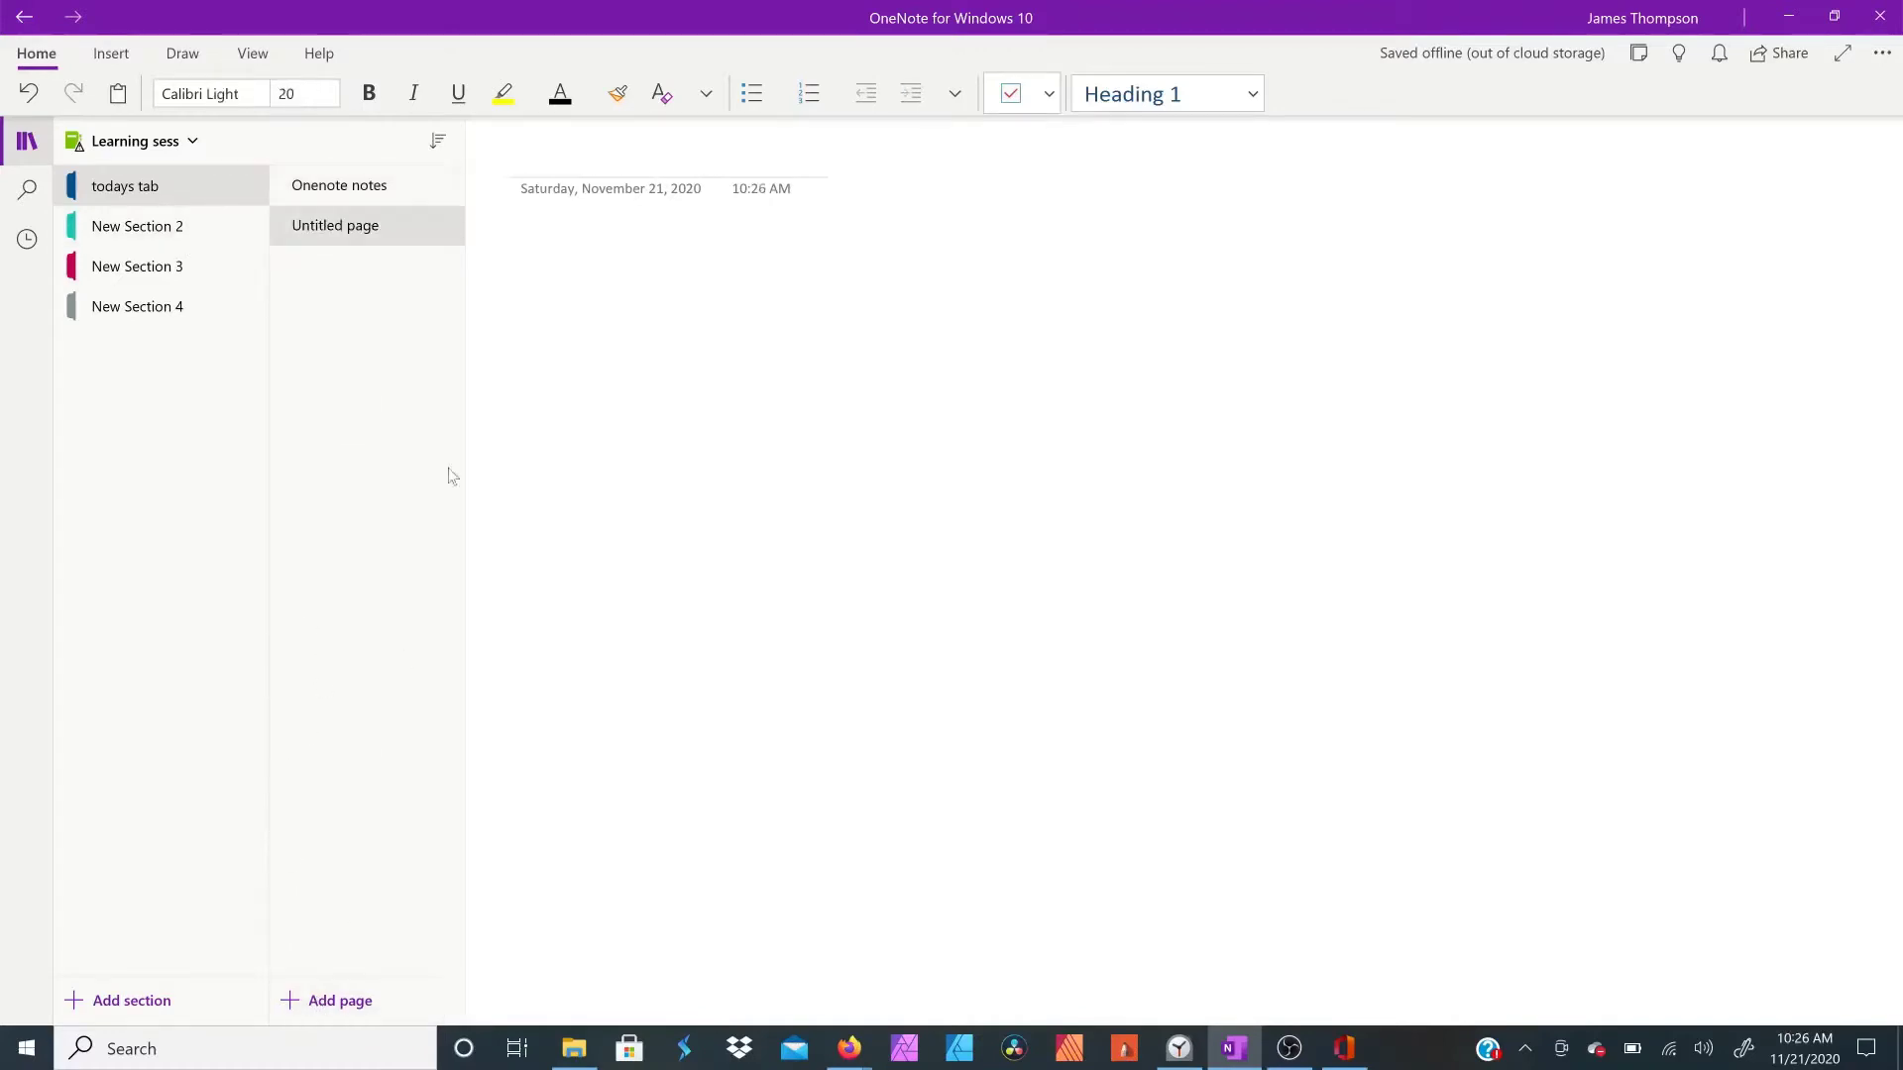
pyautogui.click(513, 154)
pyautogui.write('title')
pyautogui.press('Return')
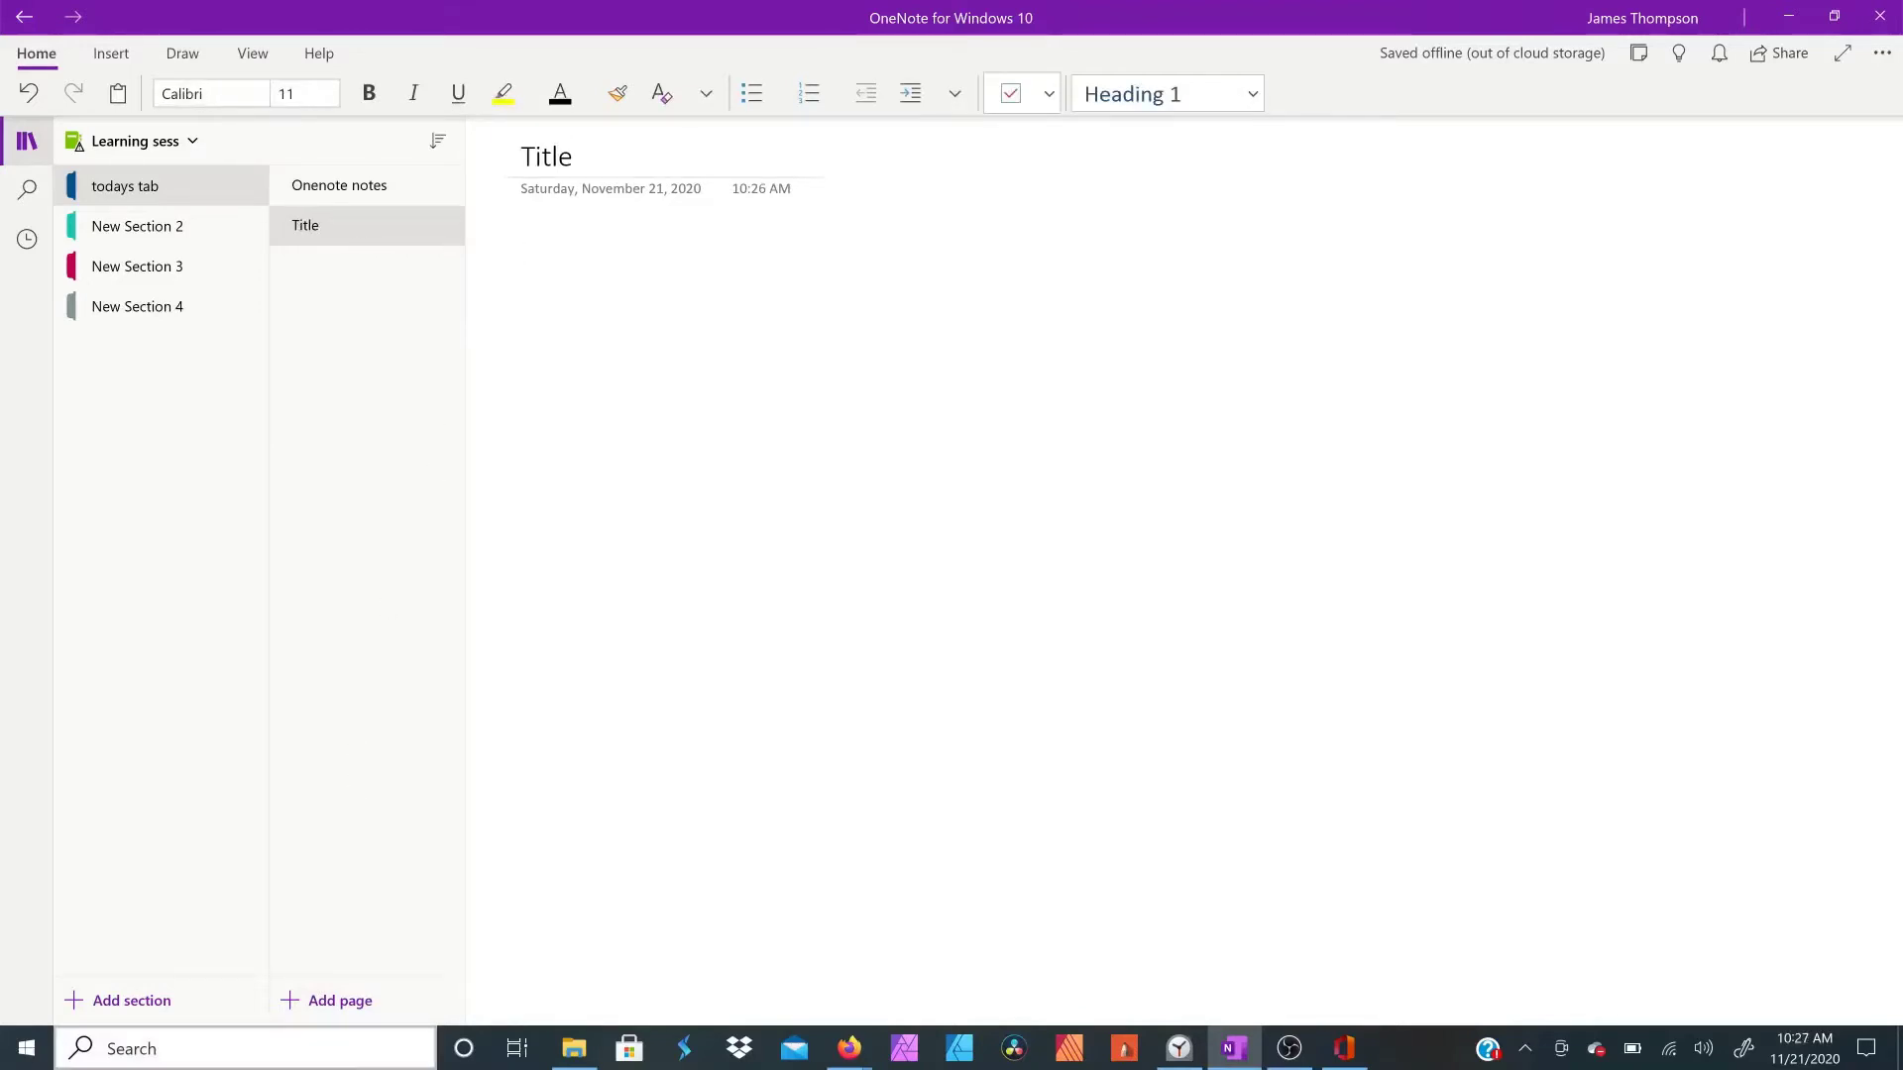
pyautogui.click(371, 1014)
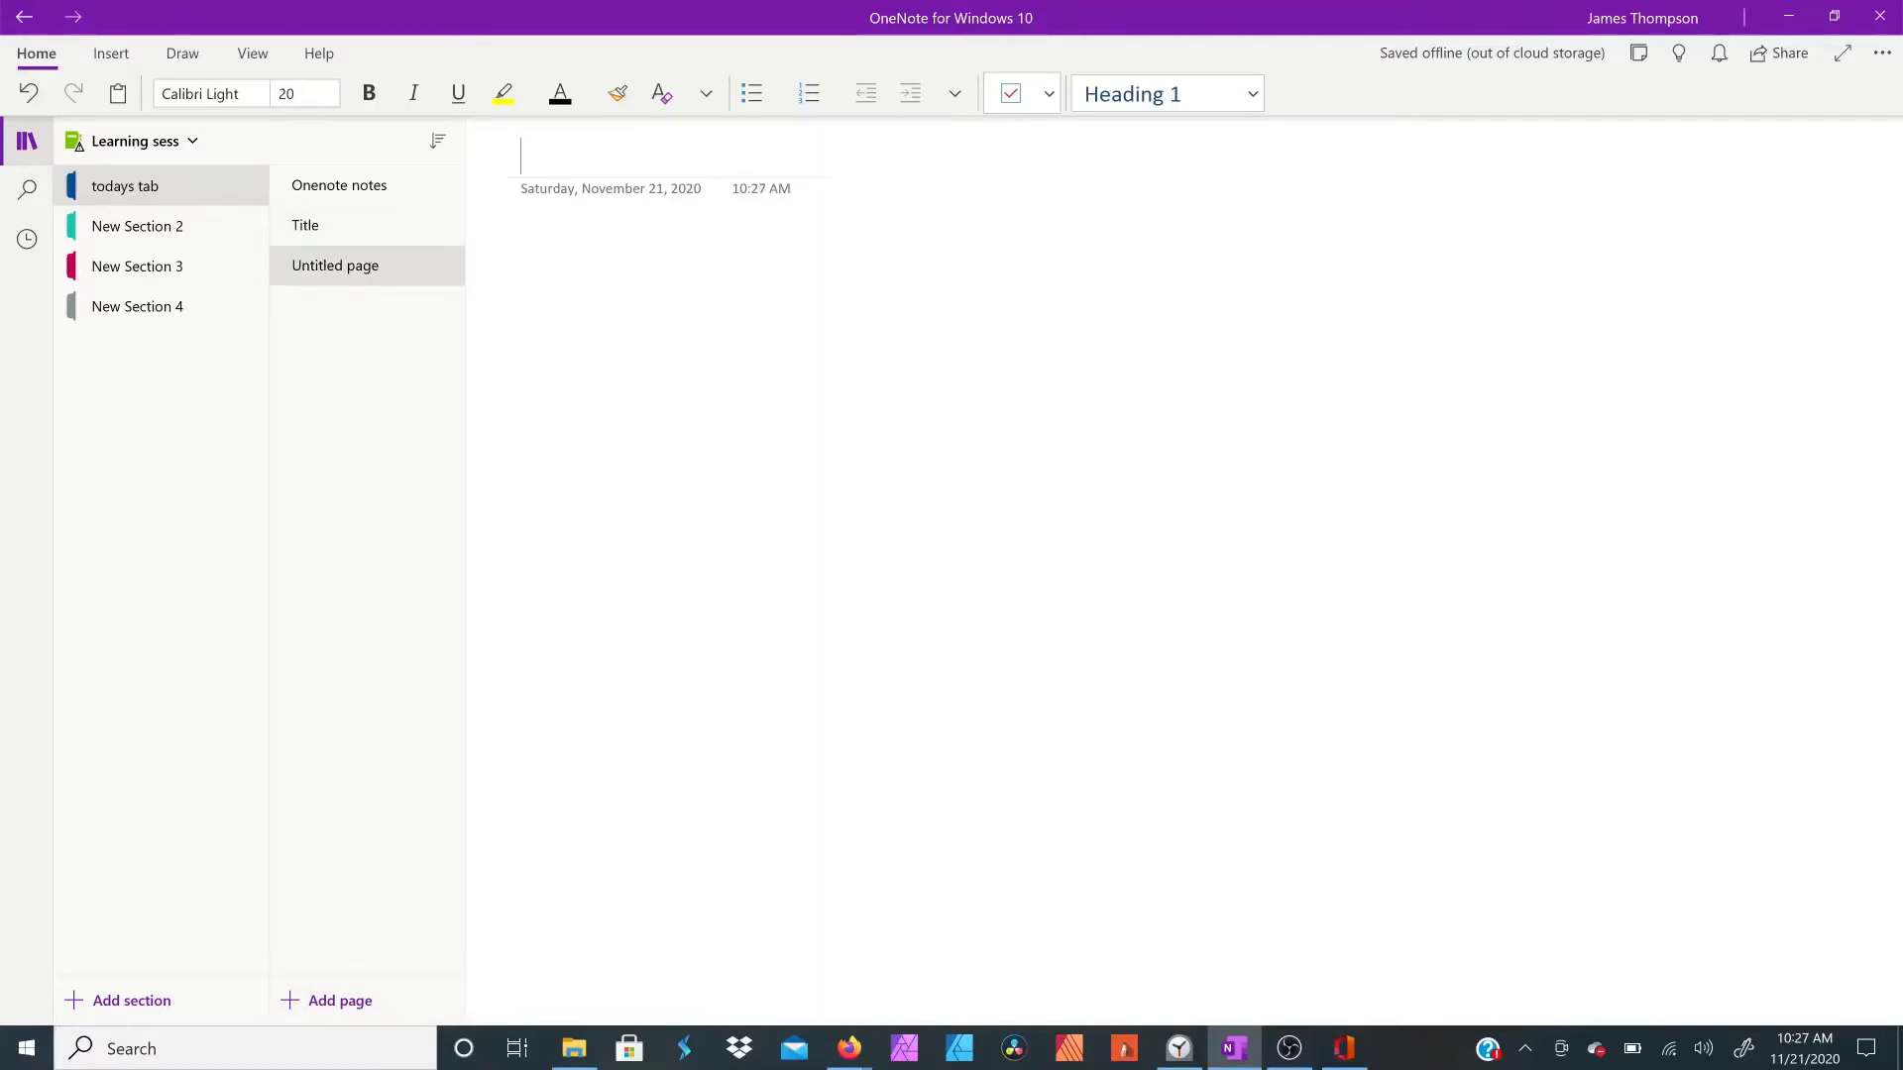
pyautogui.write('1')
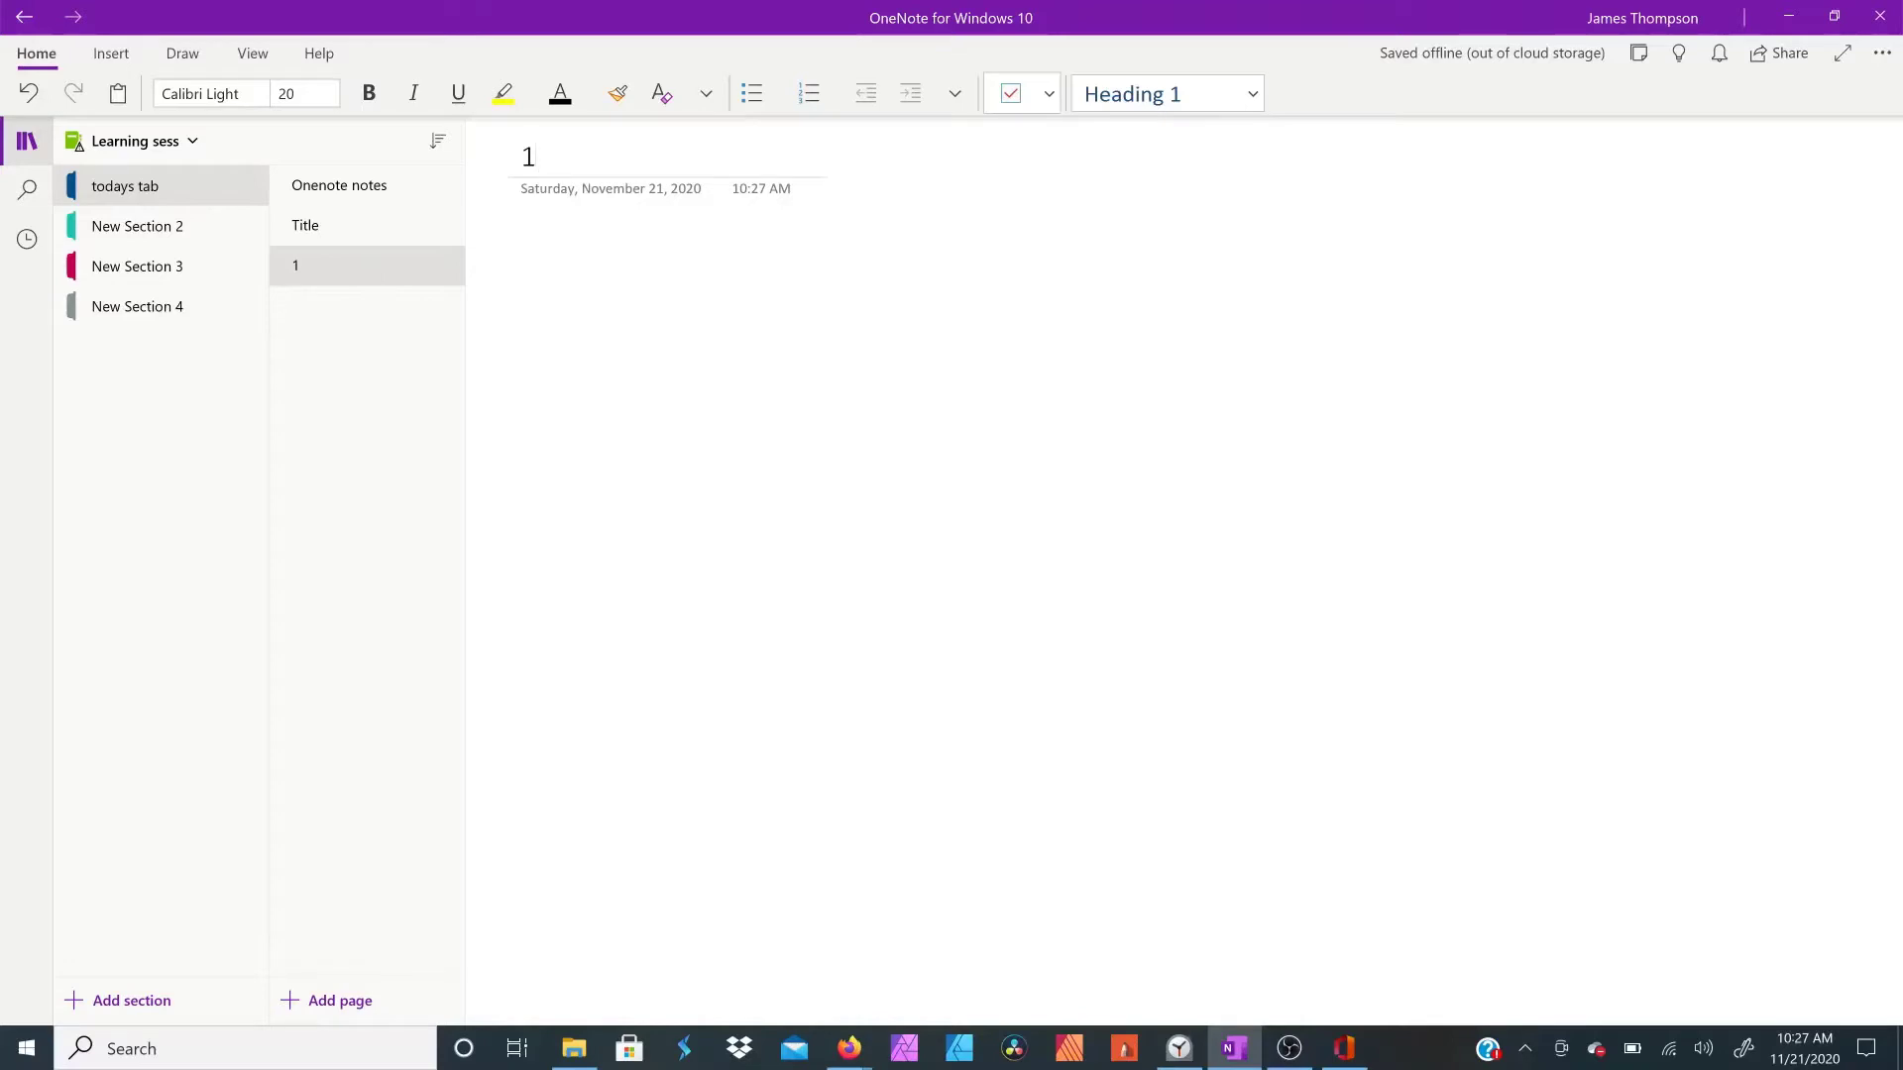
pyautogui.click(288, 1007)
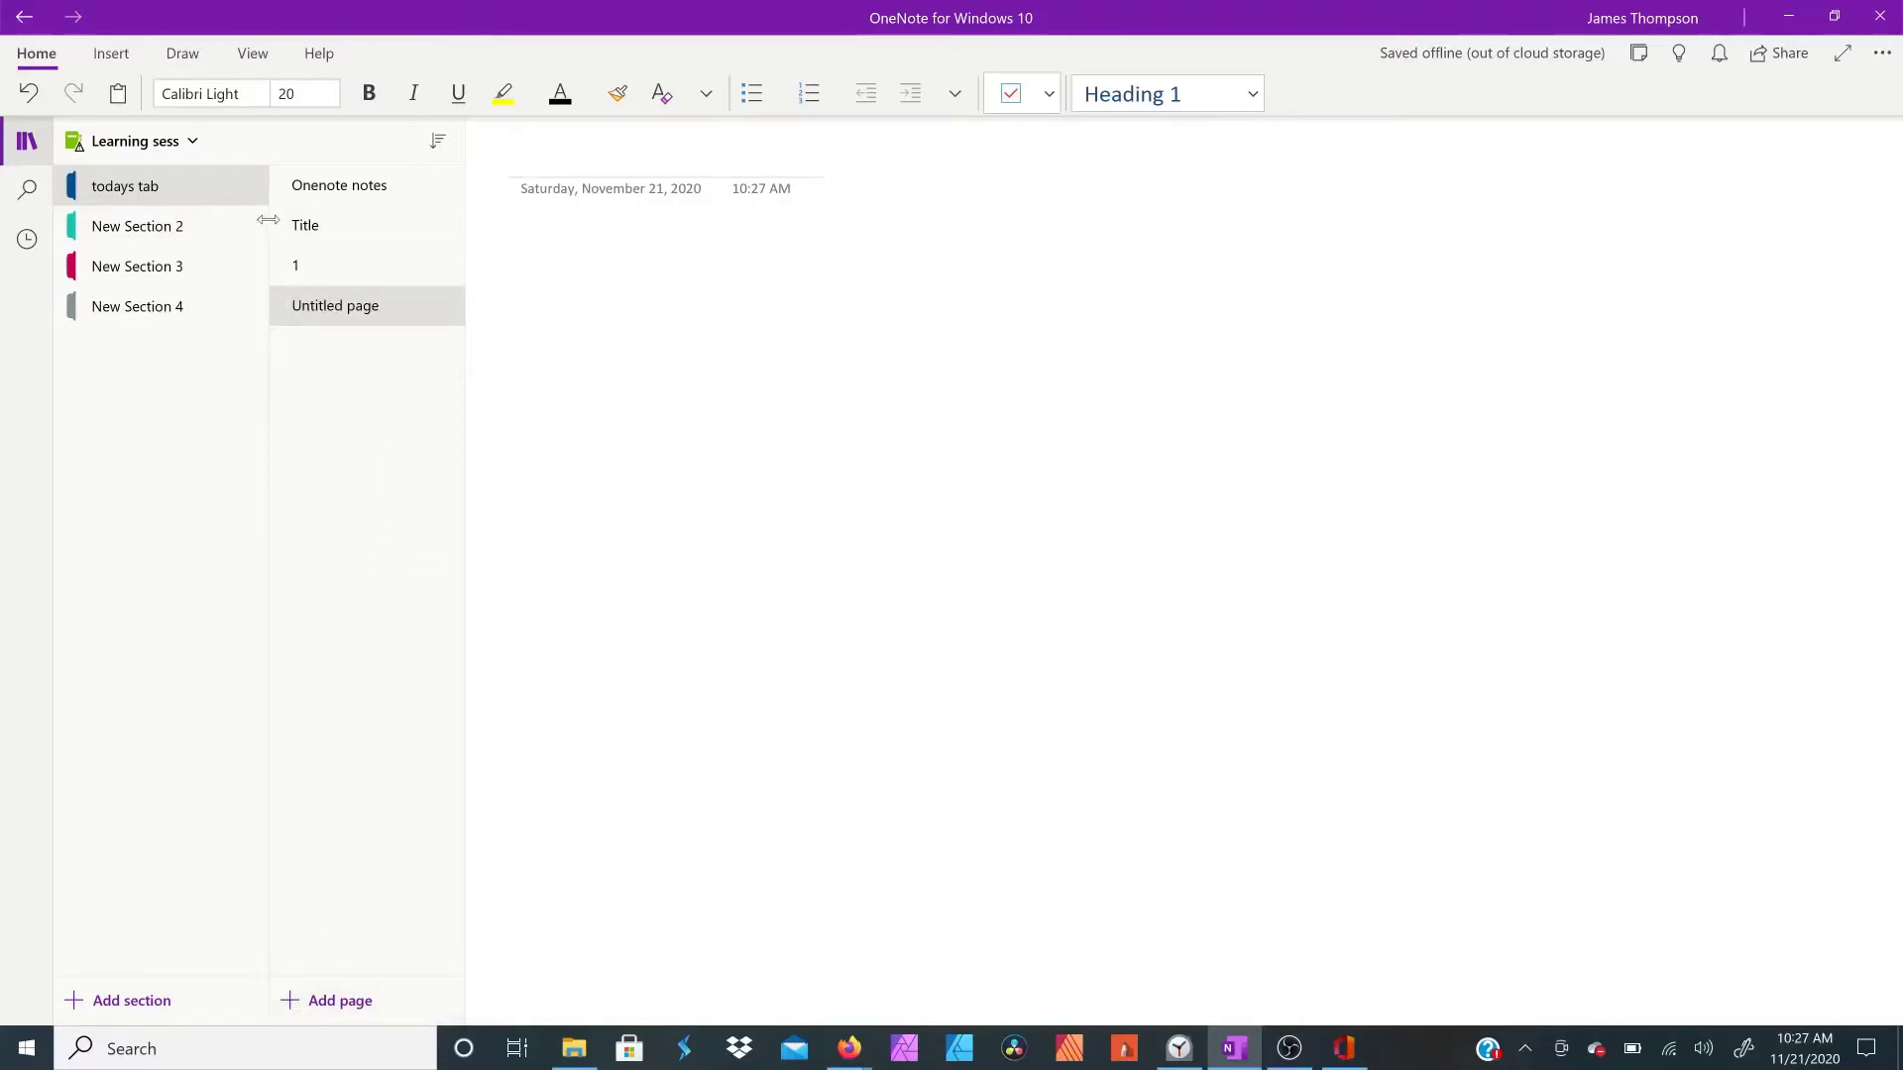
pyautogui.click(332, 186)
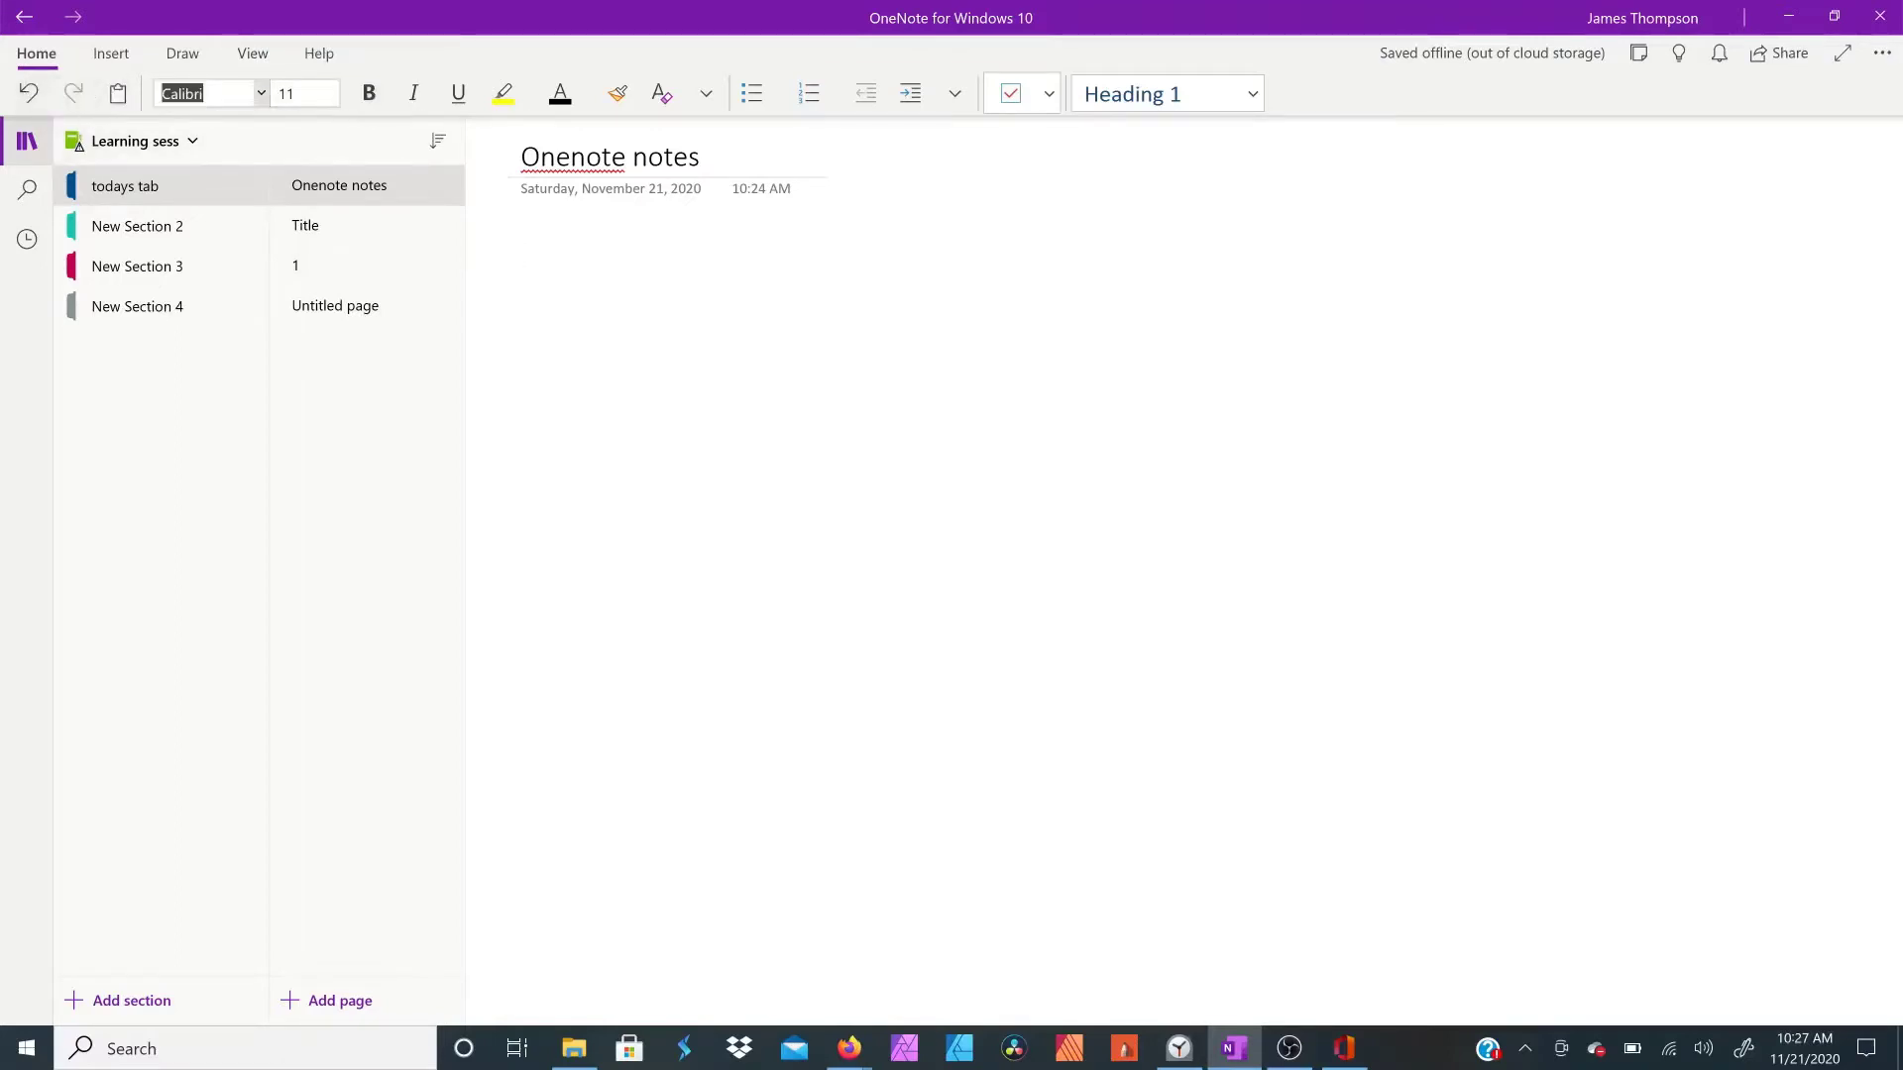
# Step: Write Etdghzdd d with a bold ending as a numbered item below the page title, and delete that note
pyautogui.write('Etdghzd')
pyautogui.hotkey('ctrl', 'b')
pyautogui.write('d d')
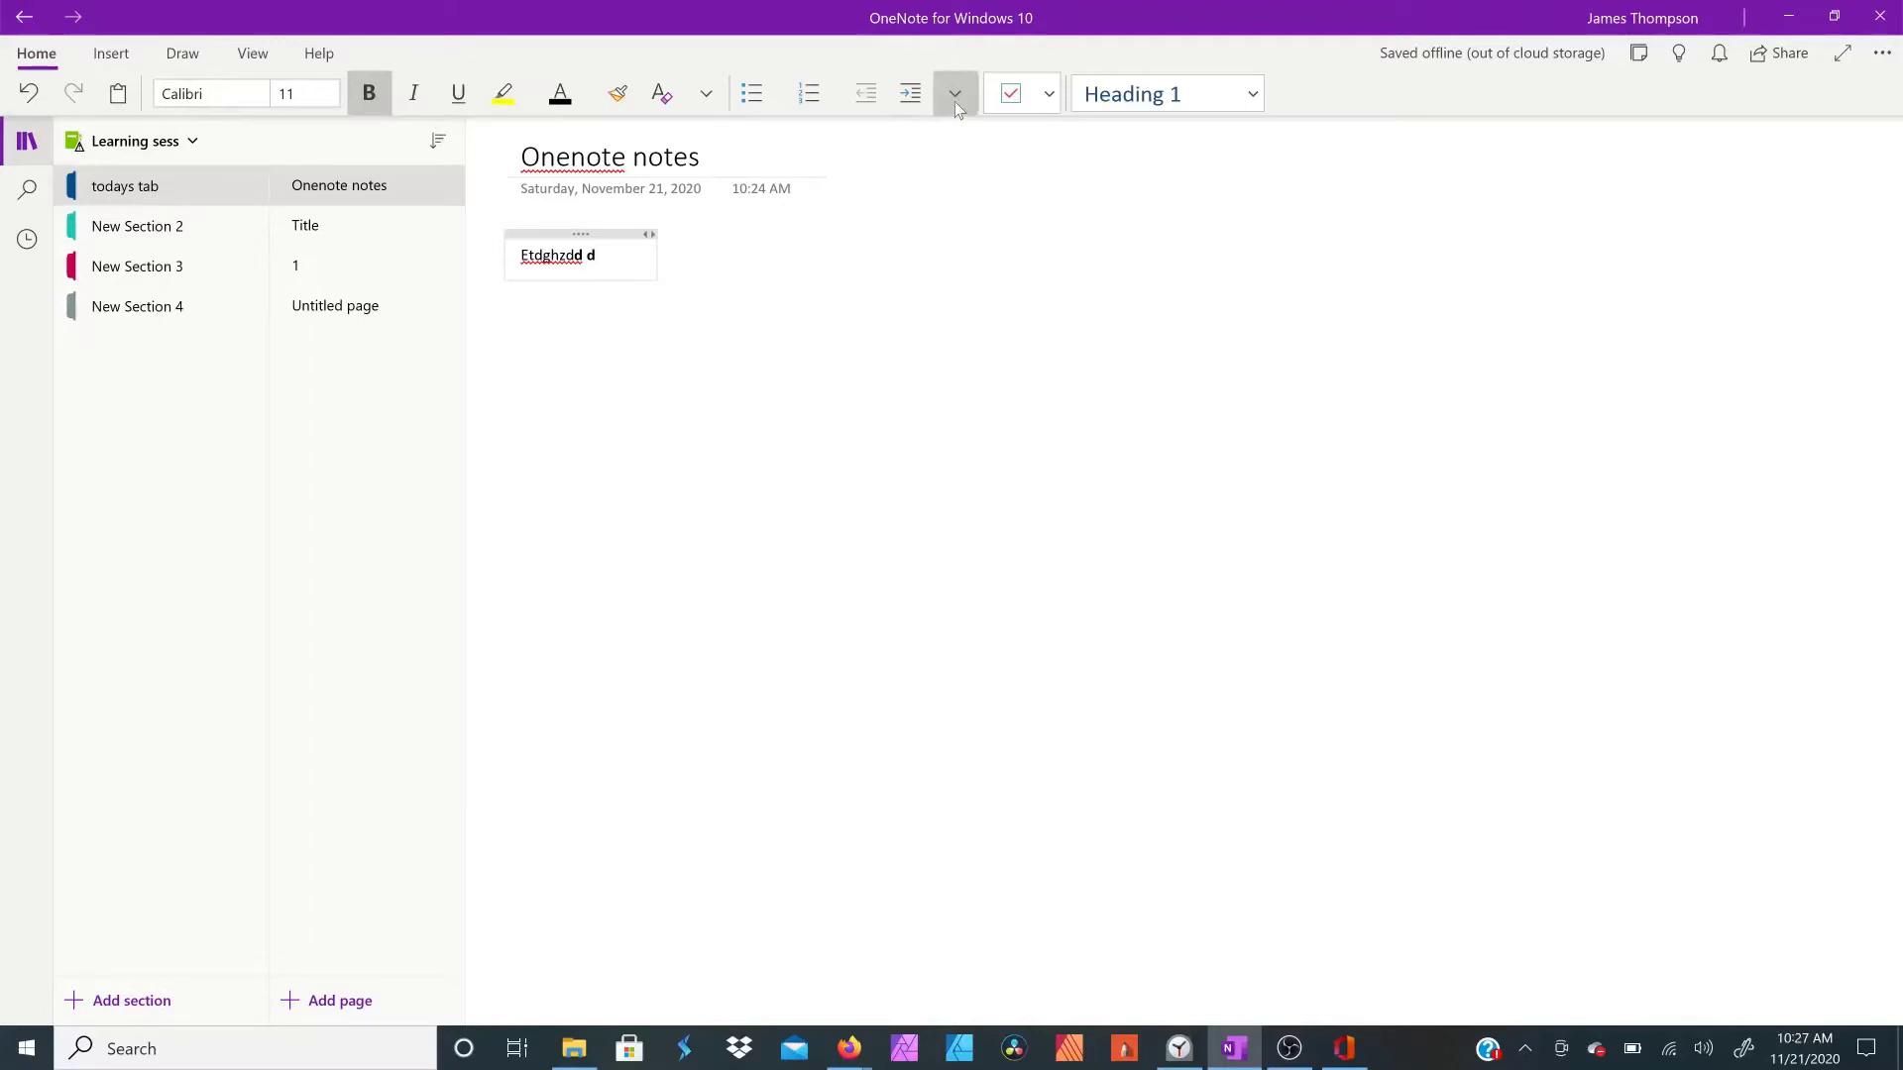
pyautogui.click(811, 94)
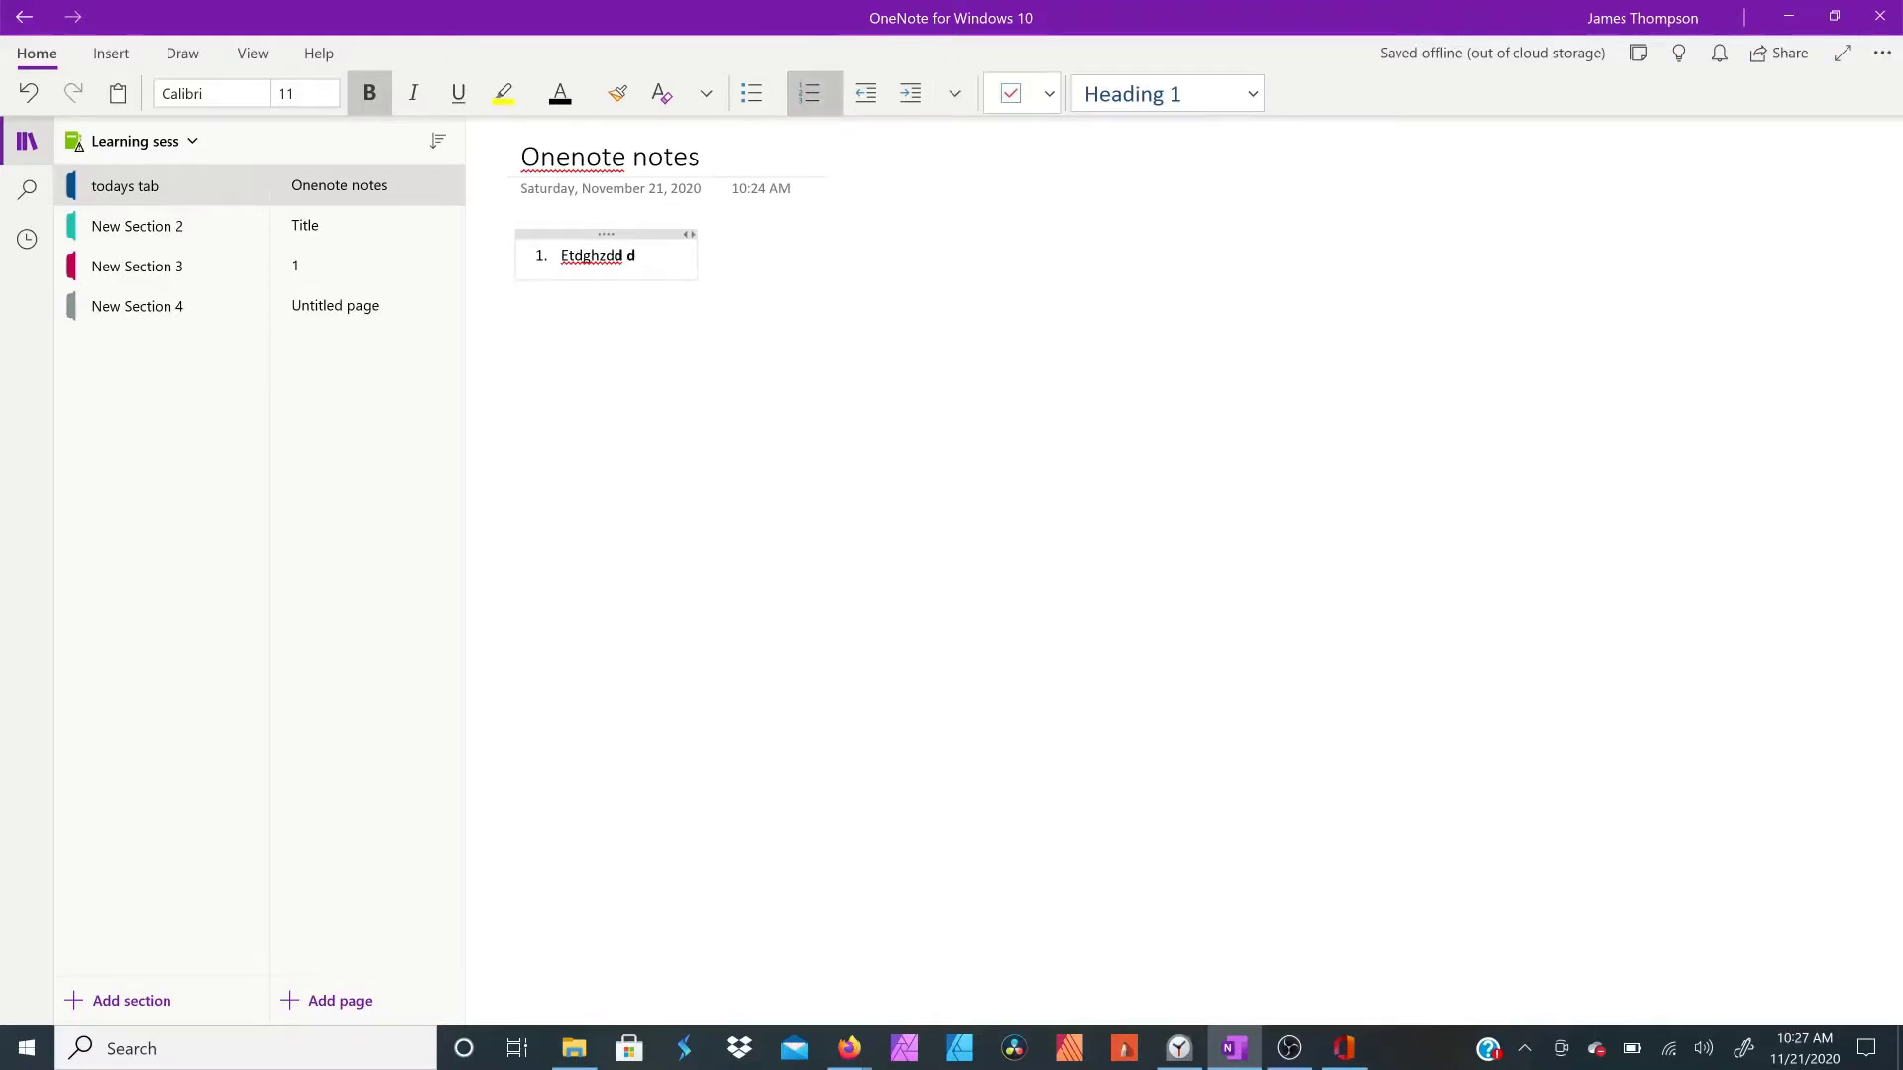
pyautogui.click(573, 234)
pyautogui.press('Delete')
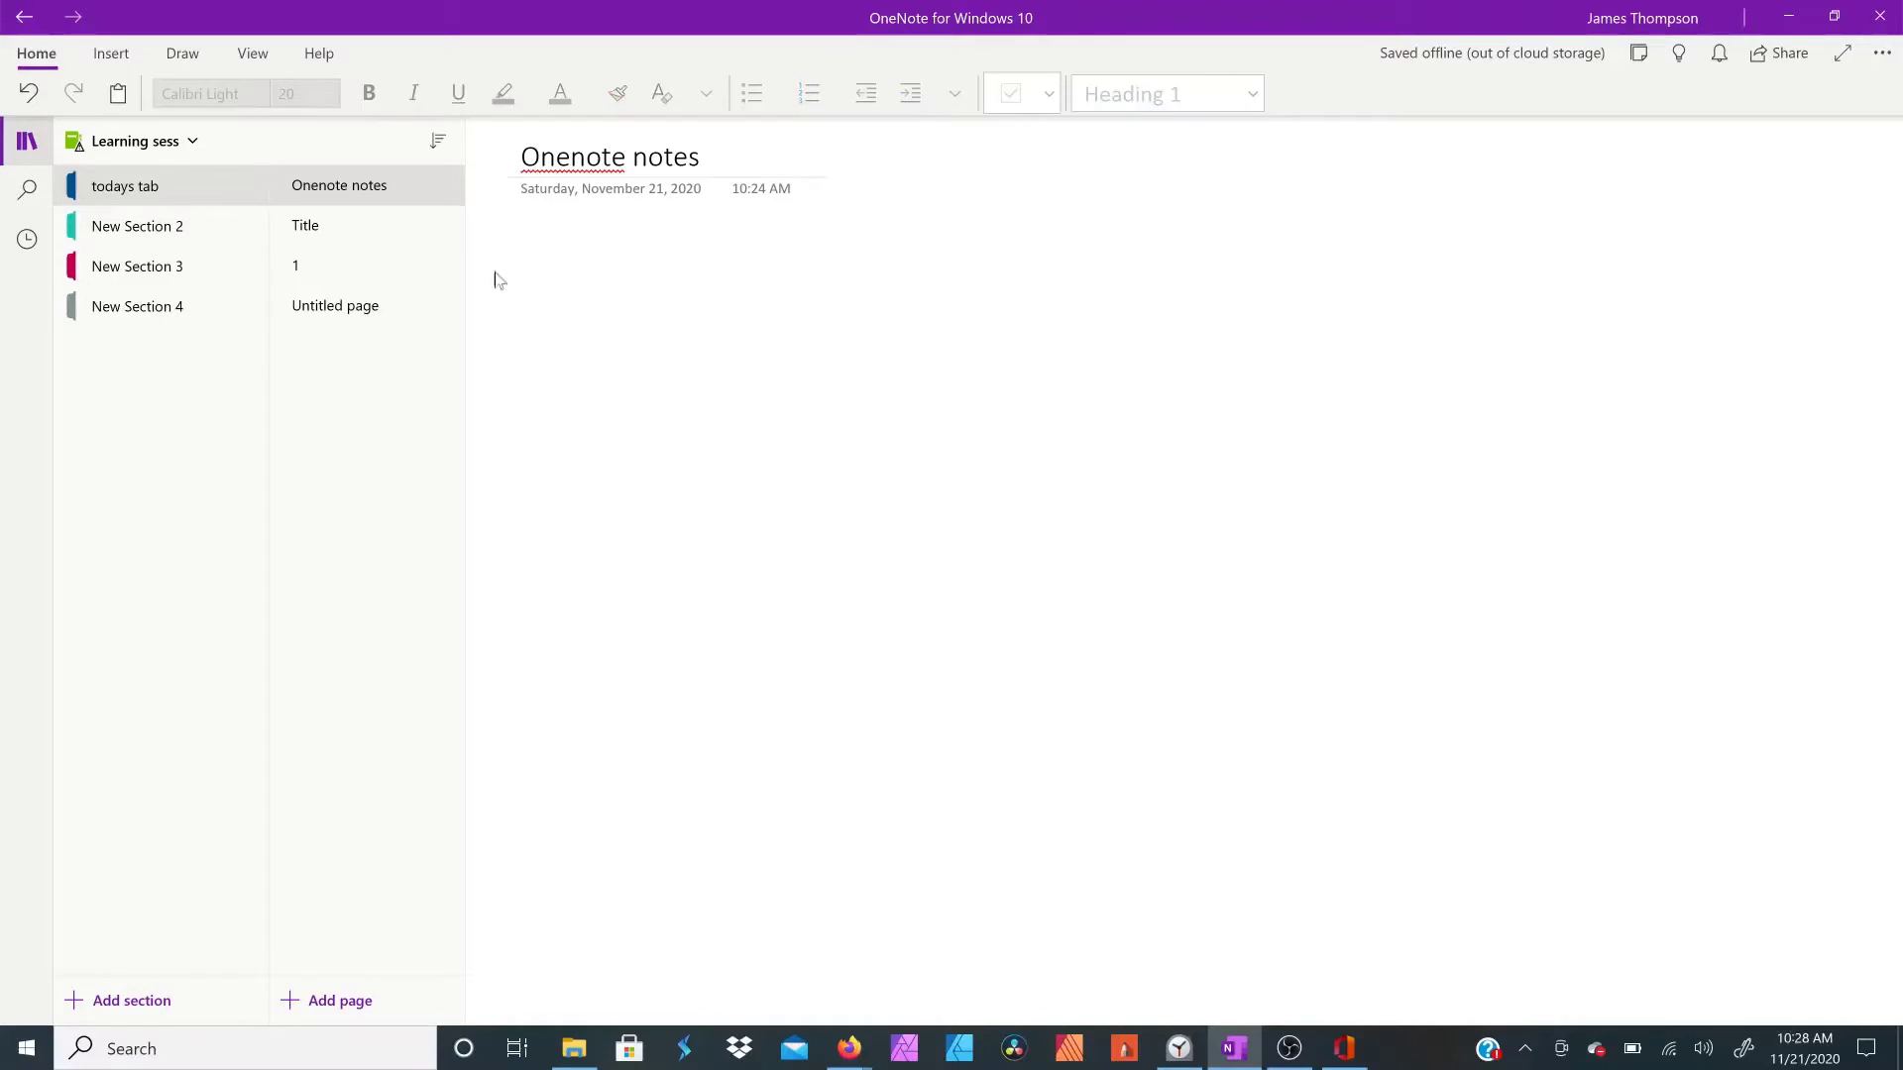
# Step: Write three sample notes at different spots on the blank page: Dgh ddt rg wrrr, Wer twra and Srt awr
pyautogui.click(654, 335)
pyautogui.write('Dgh ddt rg wrr')
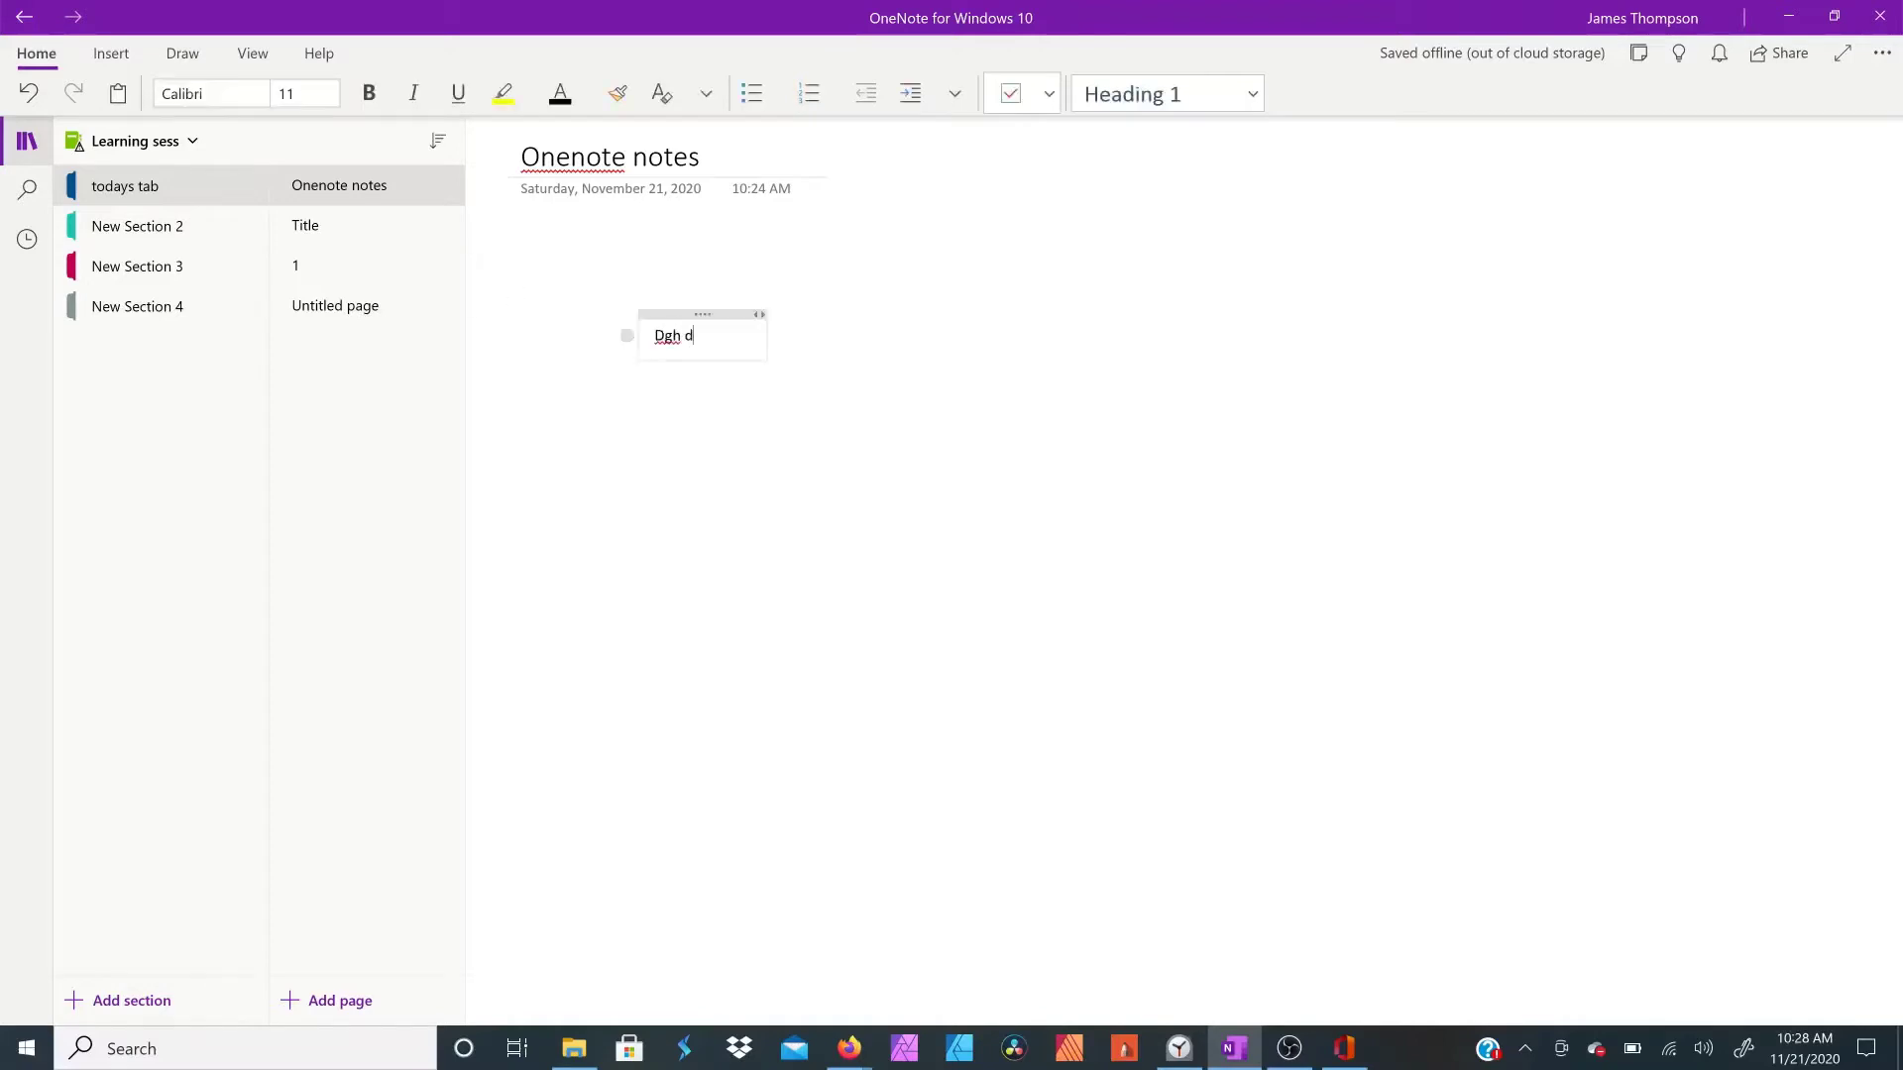
pyautogui.write('r')
pyautogui.click(707, 549)
pyautogui.write('Wer twra')
pyautogui.click(627, 414)
pyautogui.write('Srt awr')
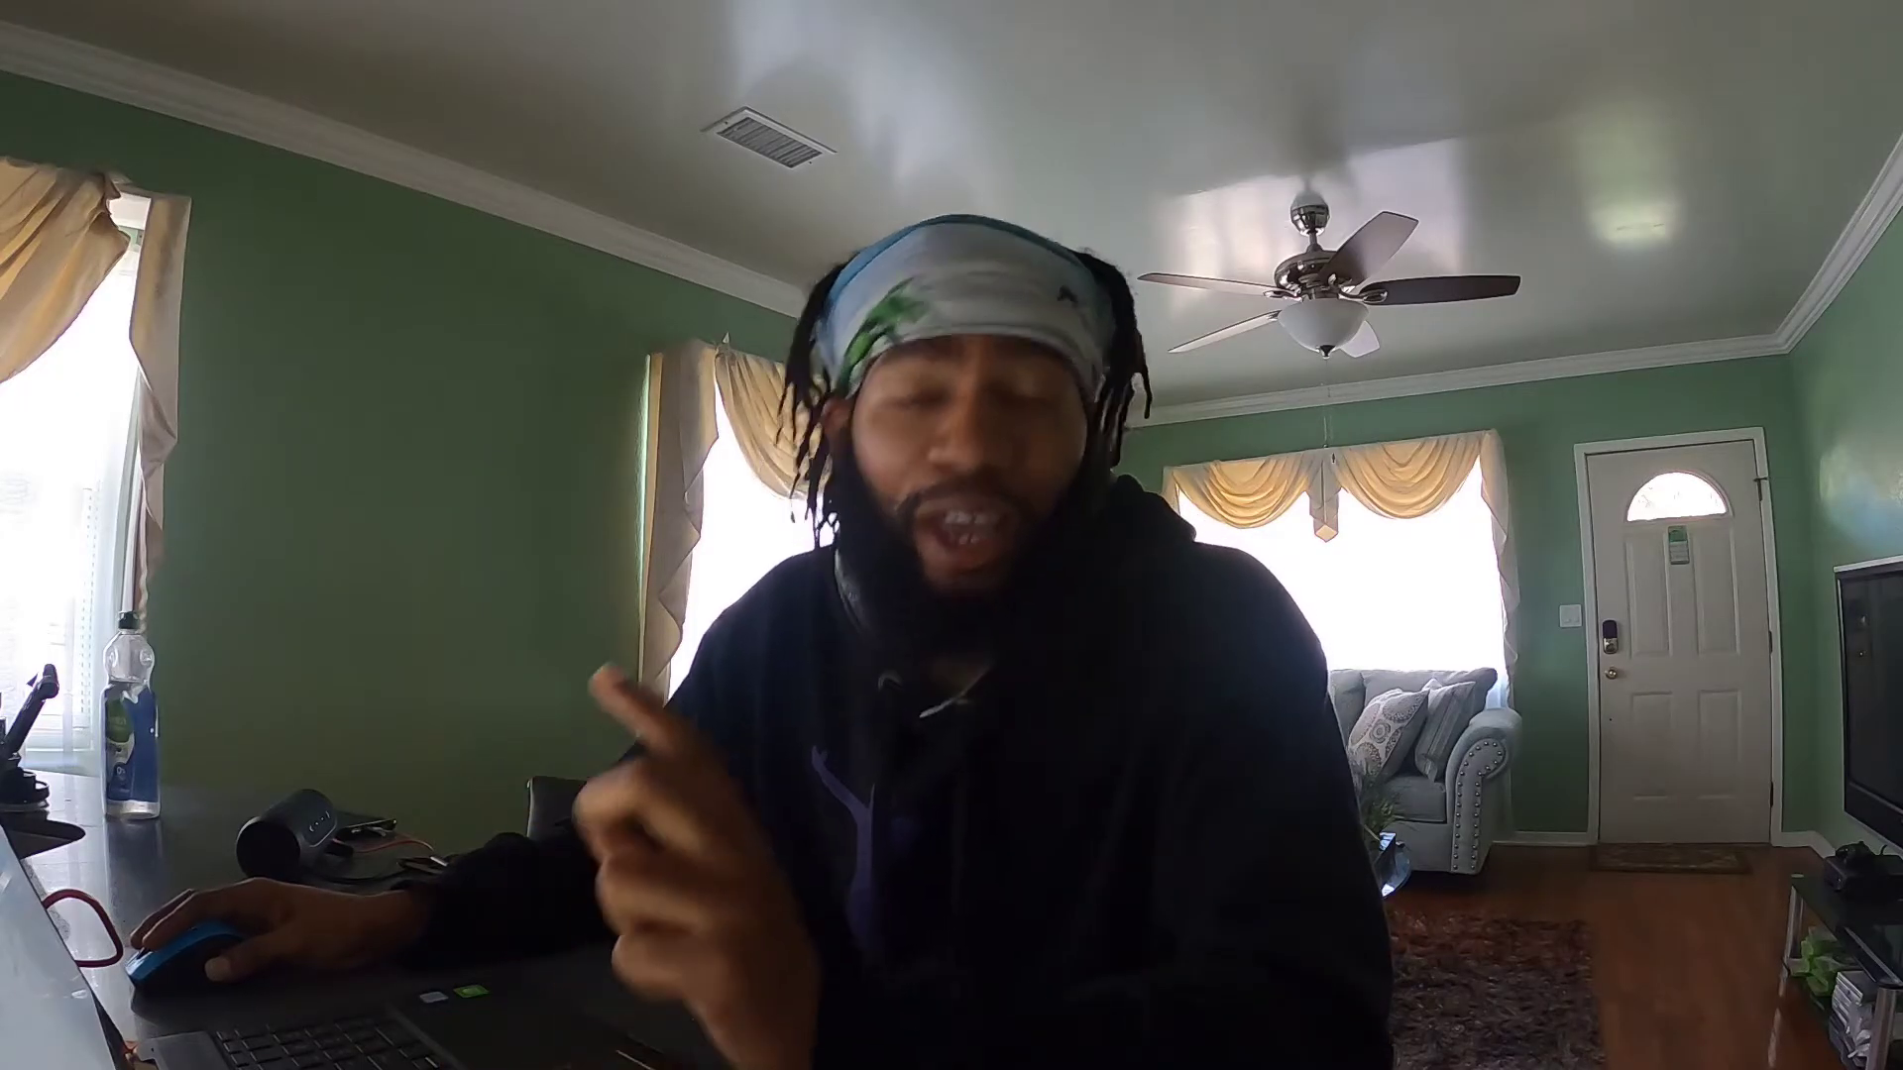
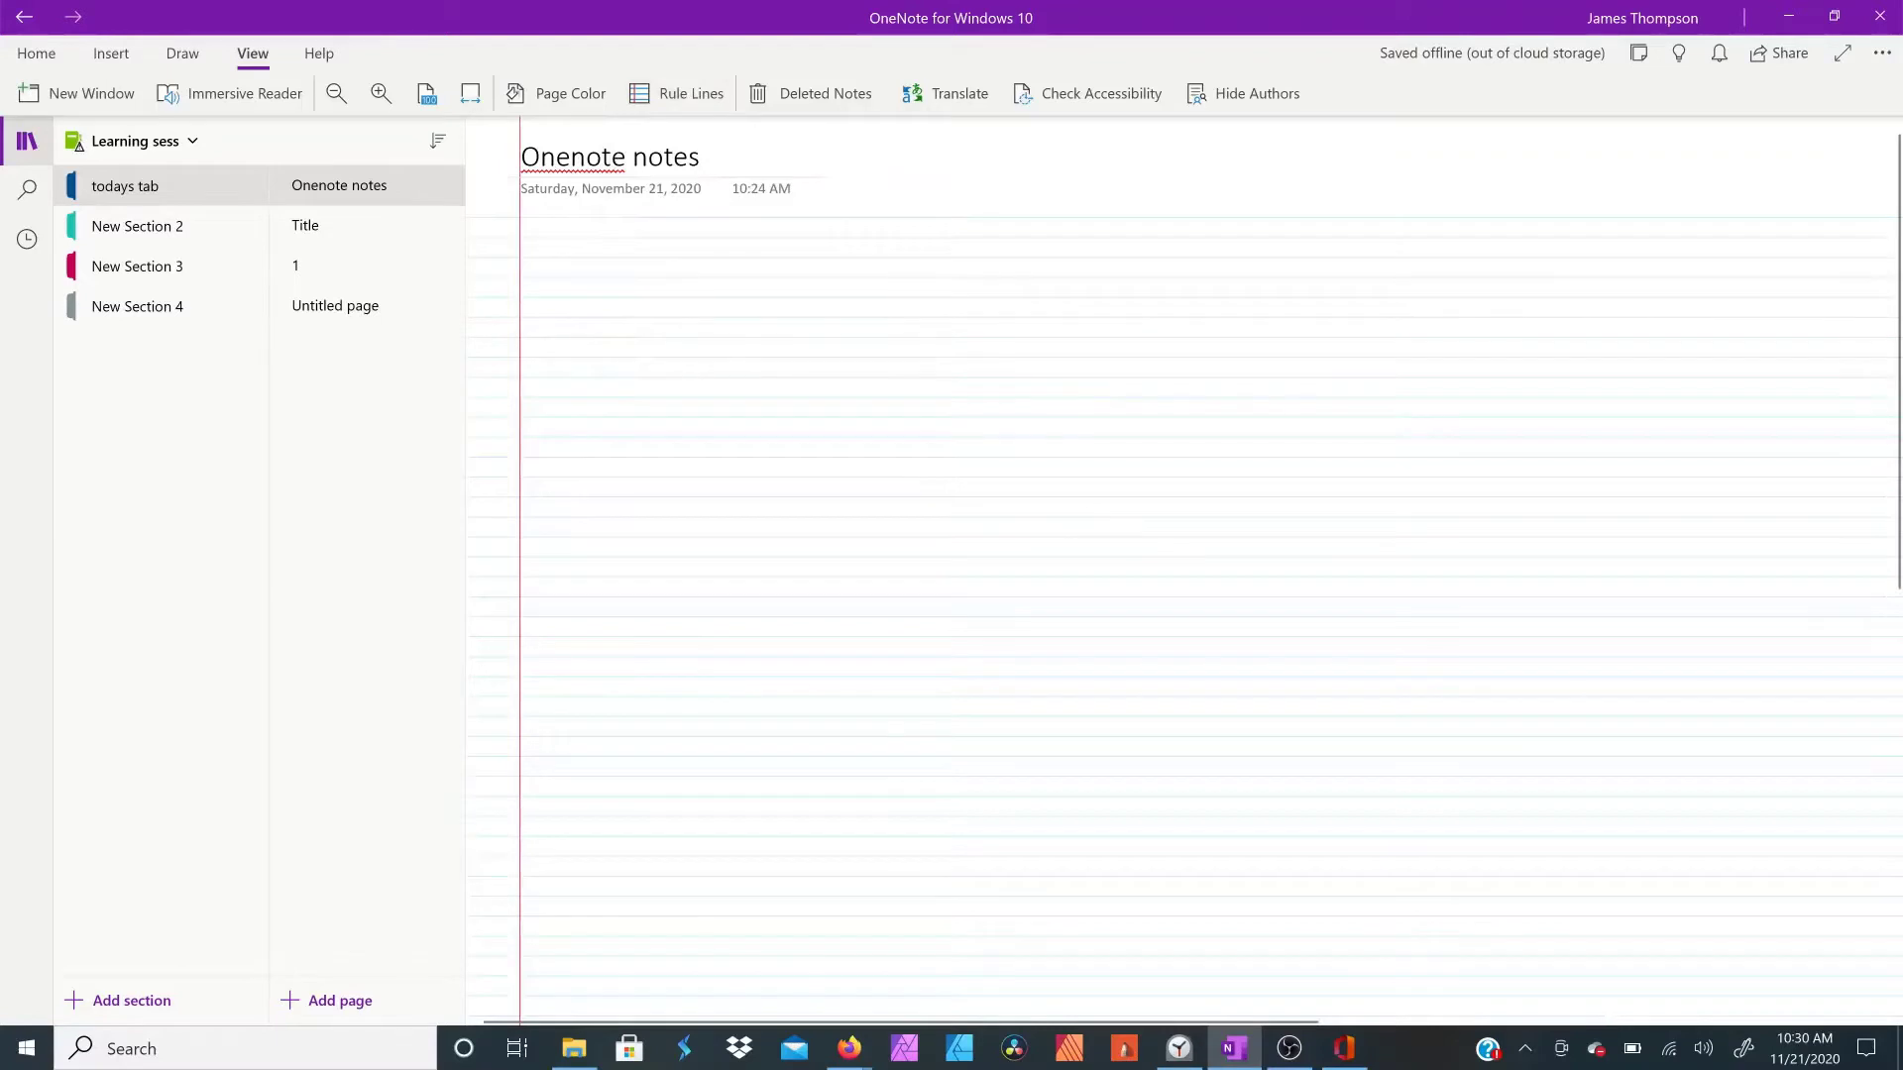
# Step: Try the second-narrowest rule lines on the Onenote notes page, and restore the narrowest rule lines
pyautogui.click(679, 93)
pyautogui.click(696, 170)
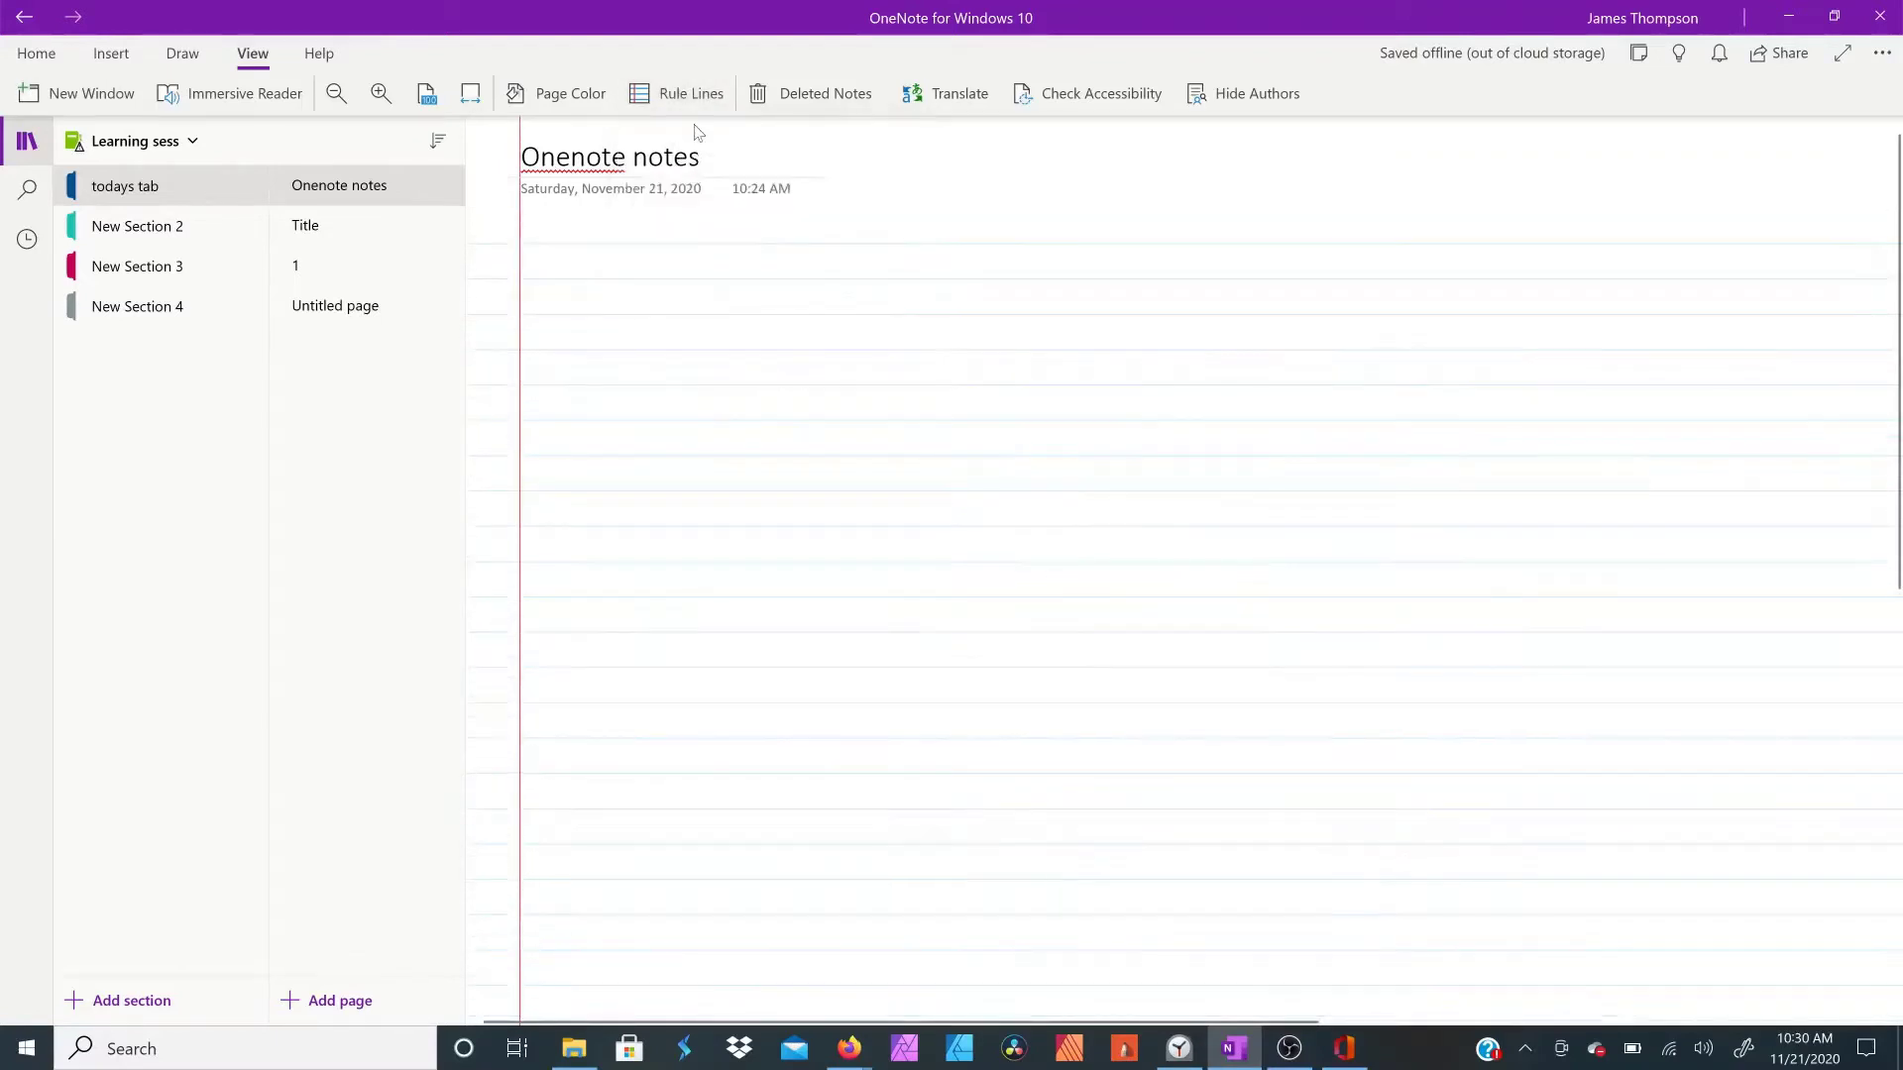
pyautogui.click(684, 93)
pyautogui.click(653, 169)
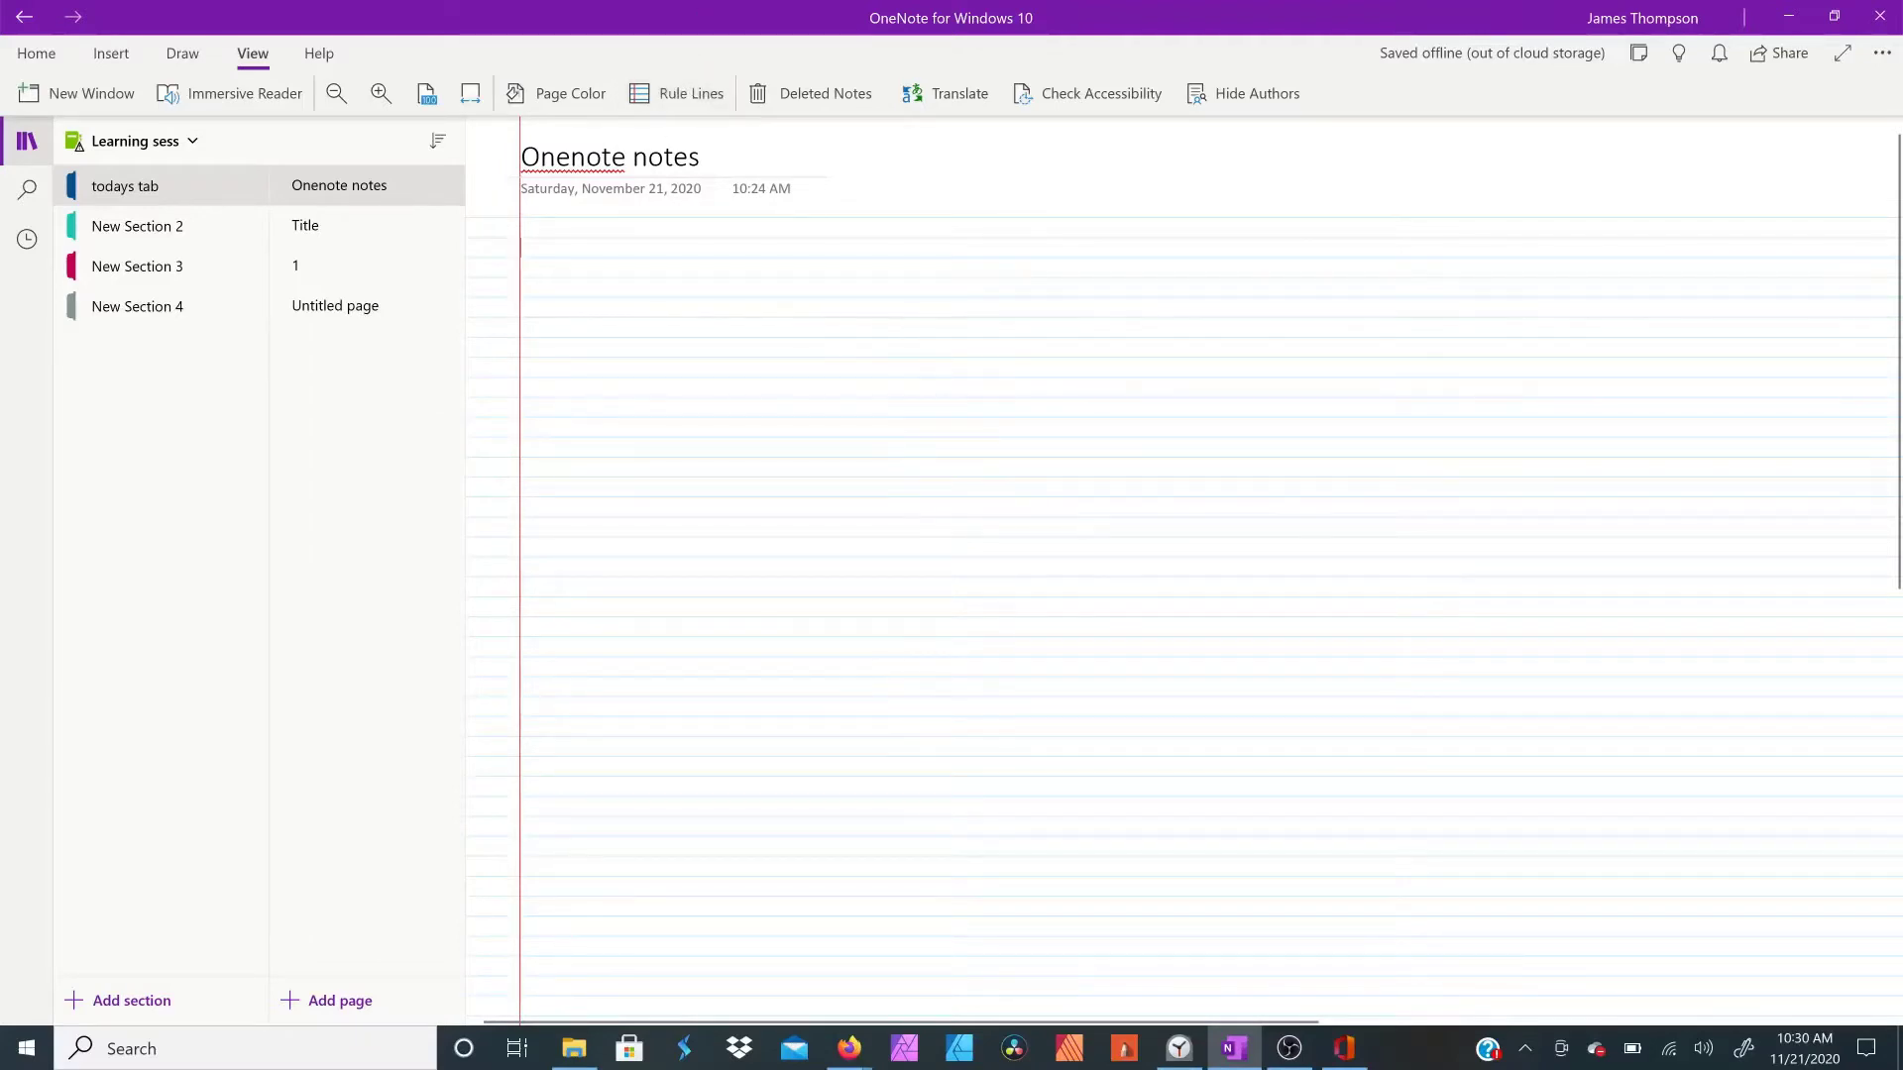
# Step: Write three separate notes on the ruled page: Gsdf dg at the margin line, w beside it, and R sfg below
pyautogui.click(520, 248)
pyautogui.write('Gsdf dg')
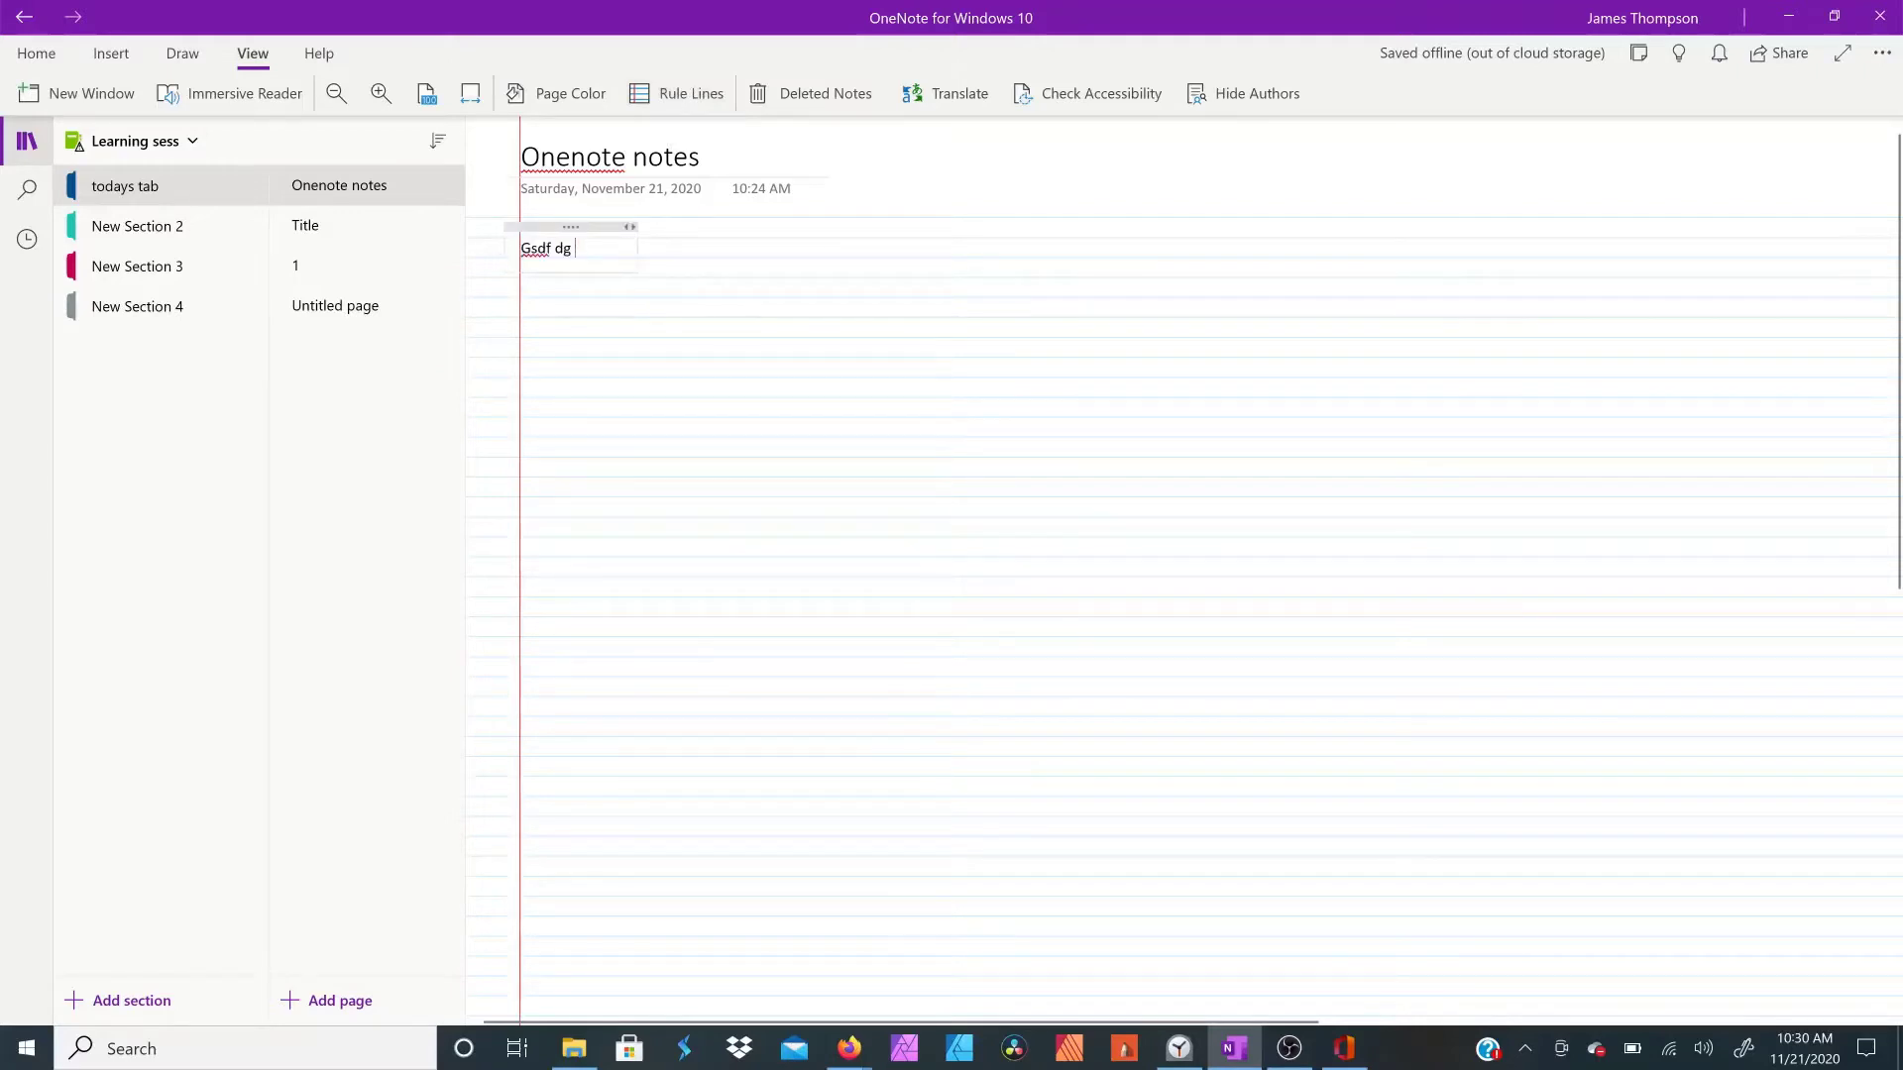
pyautogui.click(706, 248)
pyautogui.write('w')
pyautogui.click(601, 388)
pyautogui.write('R sfg')
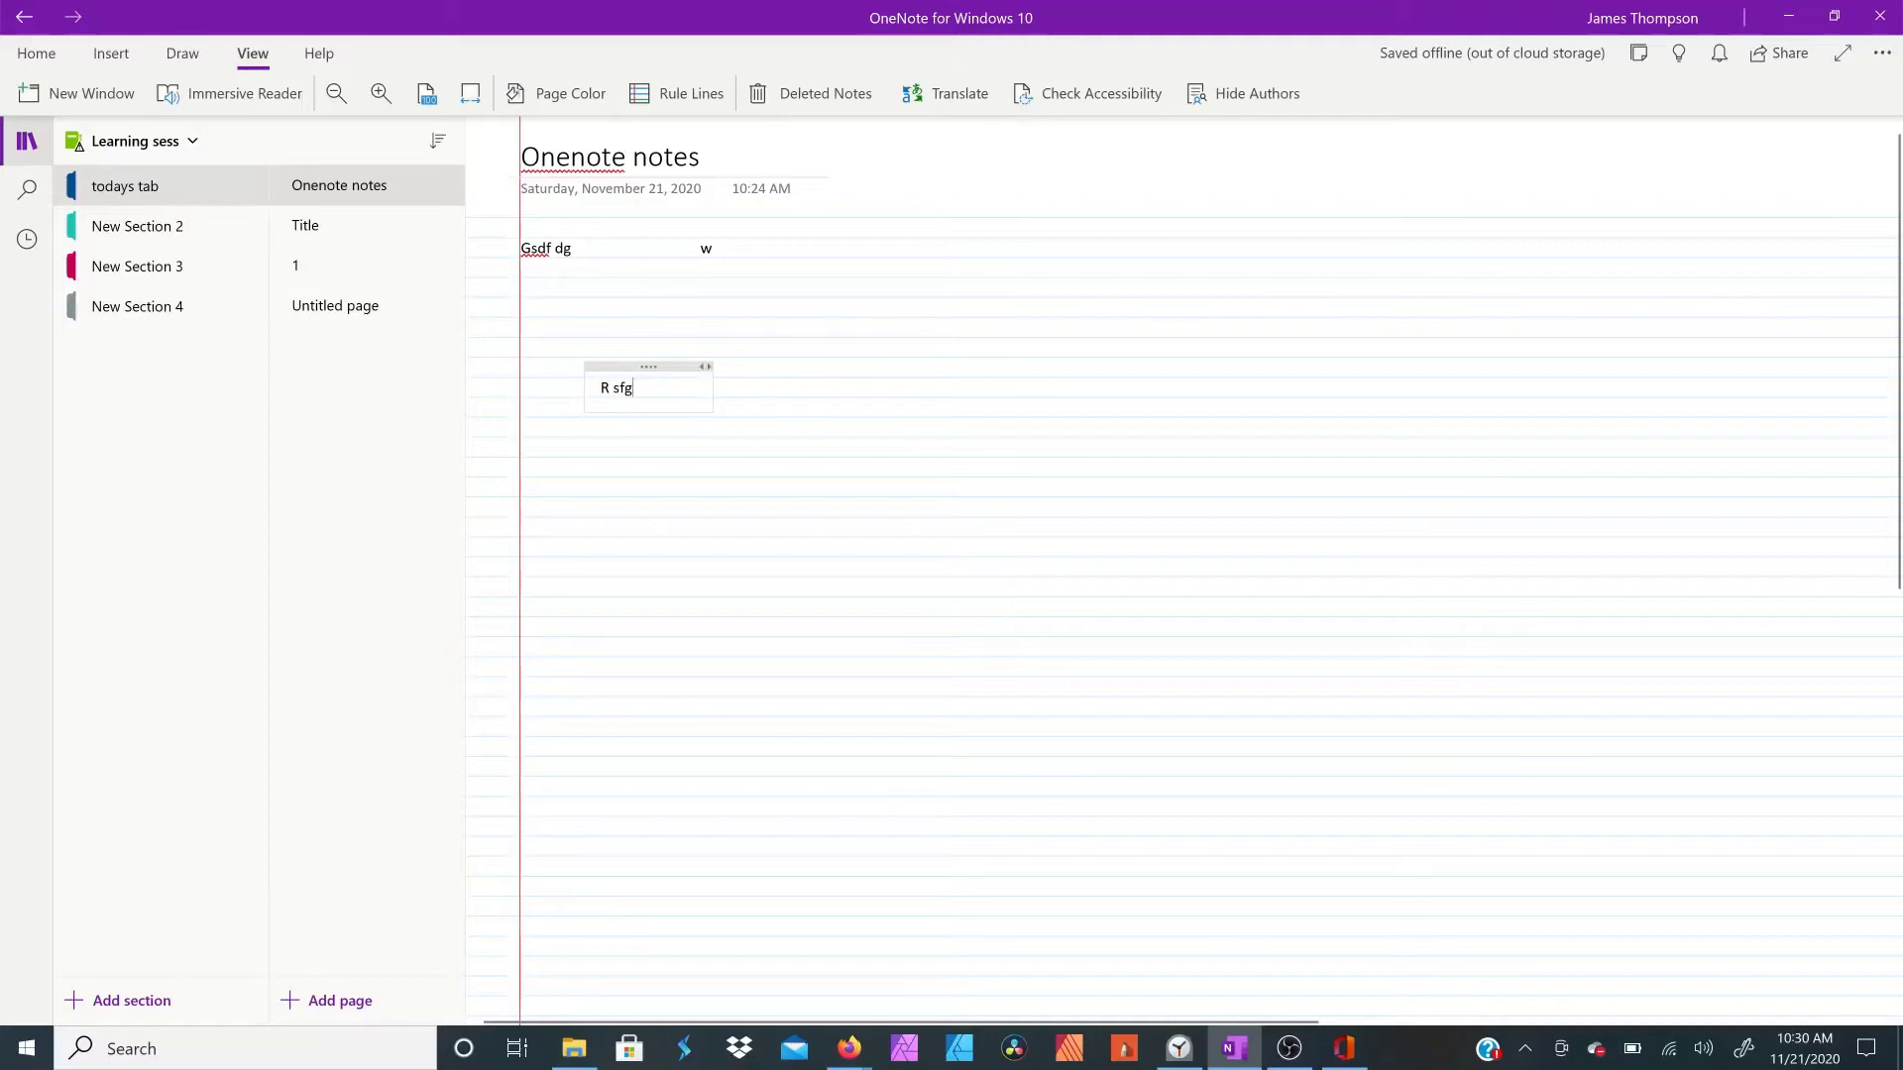
# Step: Delete the R sfg note and write Wrfs sfg fsg fssf gsfg fdg hdfh dgh dsgh near the margin line instead
pyautogui.click(638, 367)
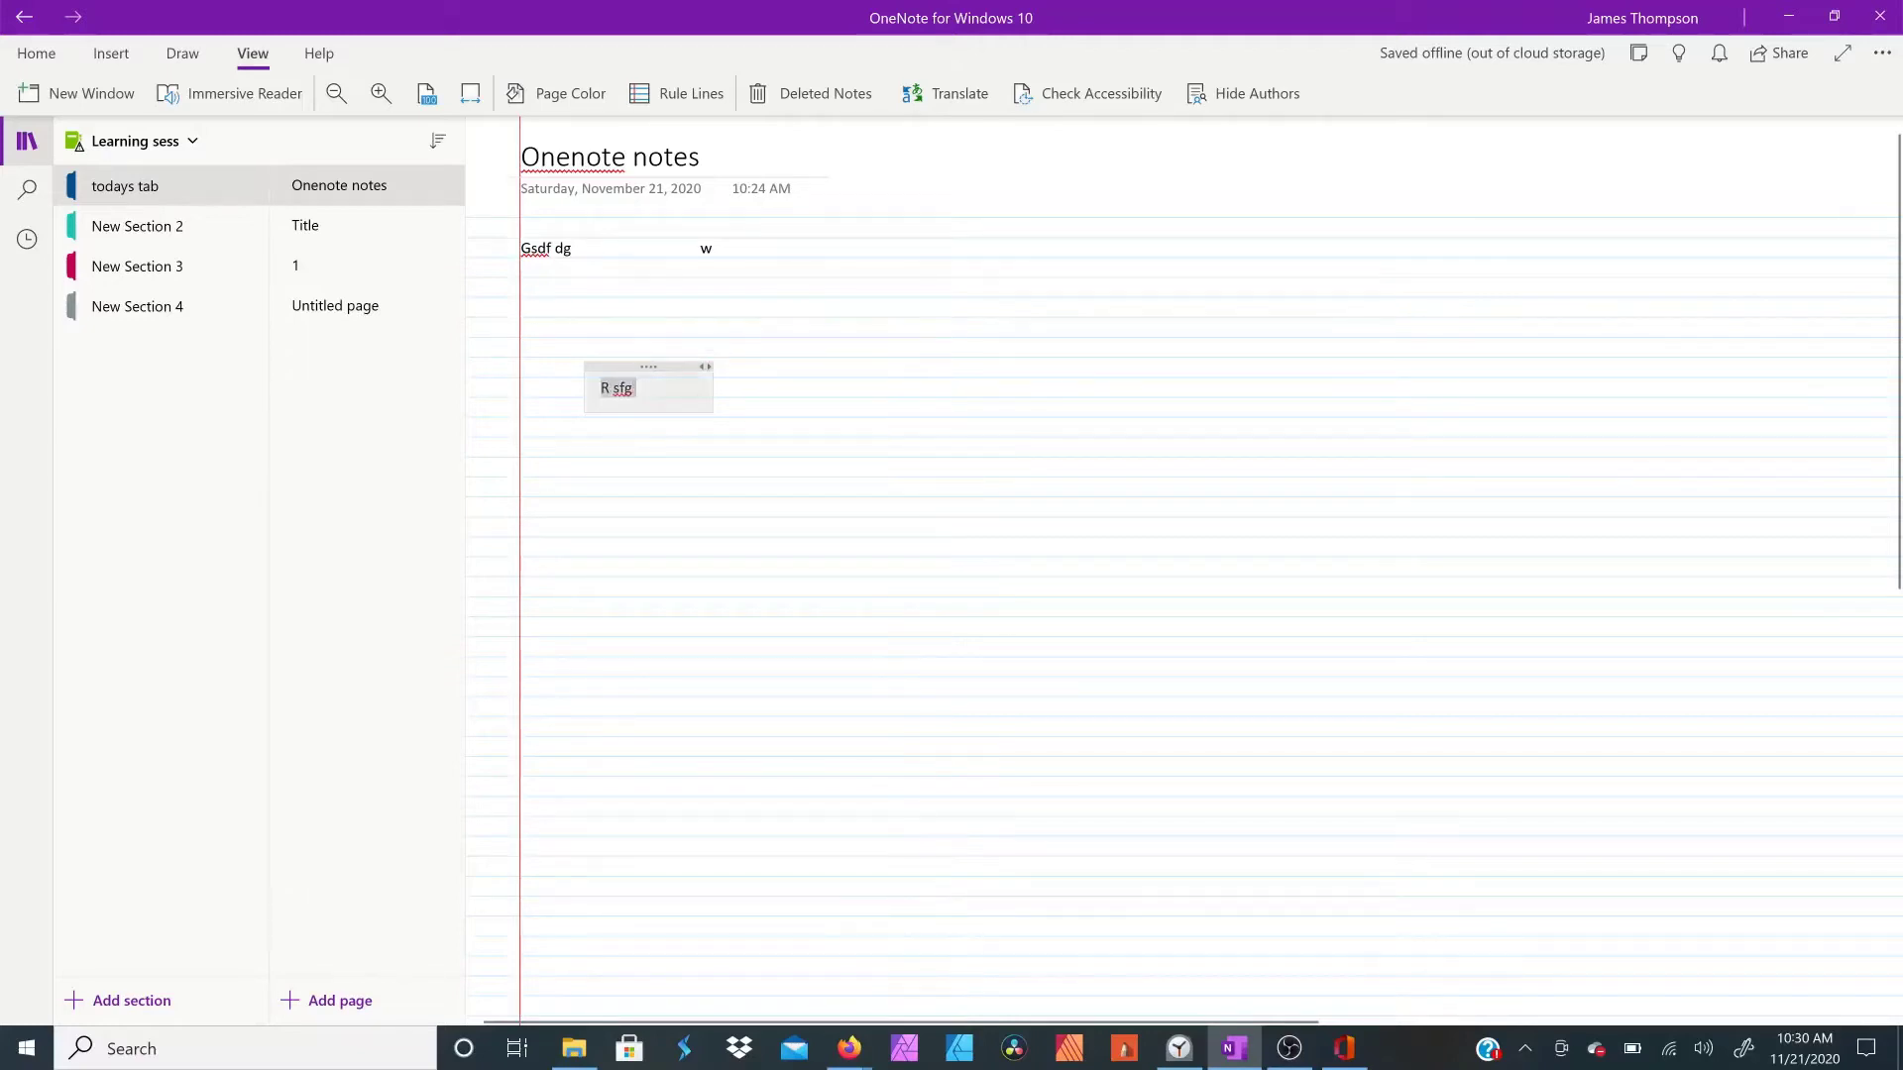
pyautogui.click(581, 327)
pyautogui.click(633, 368)
pyautogui.press('Delete')
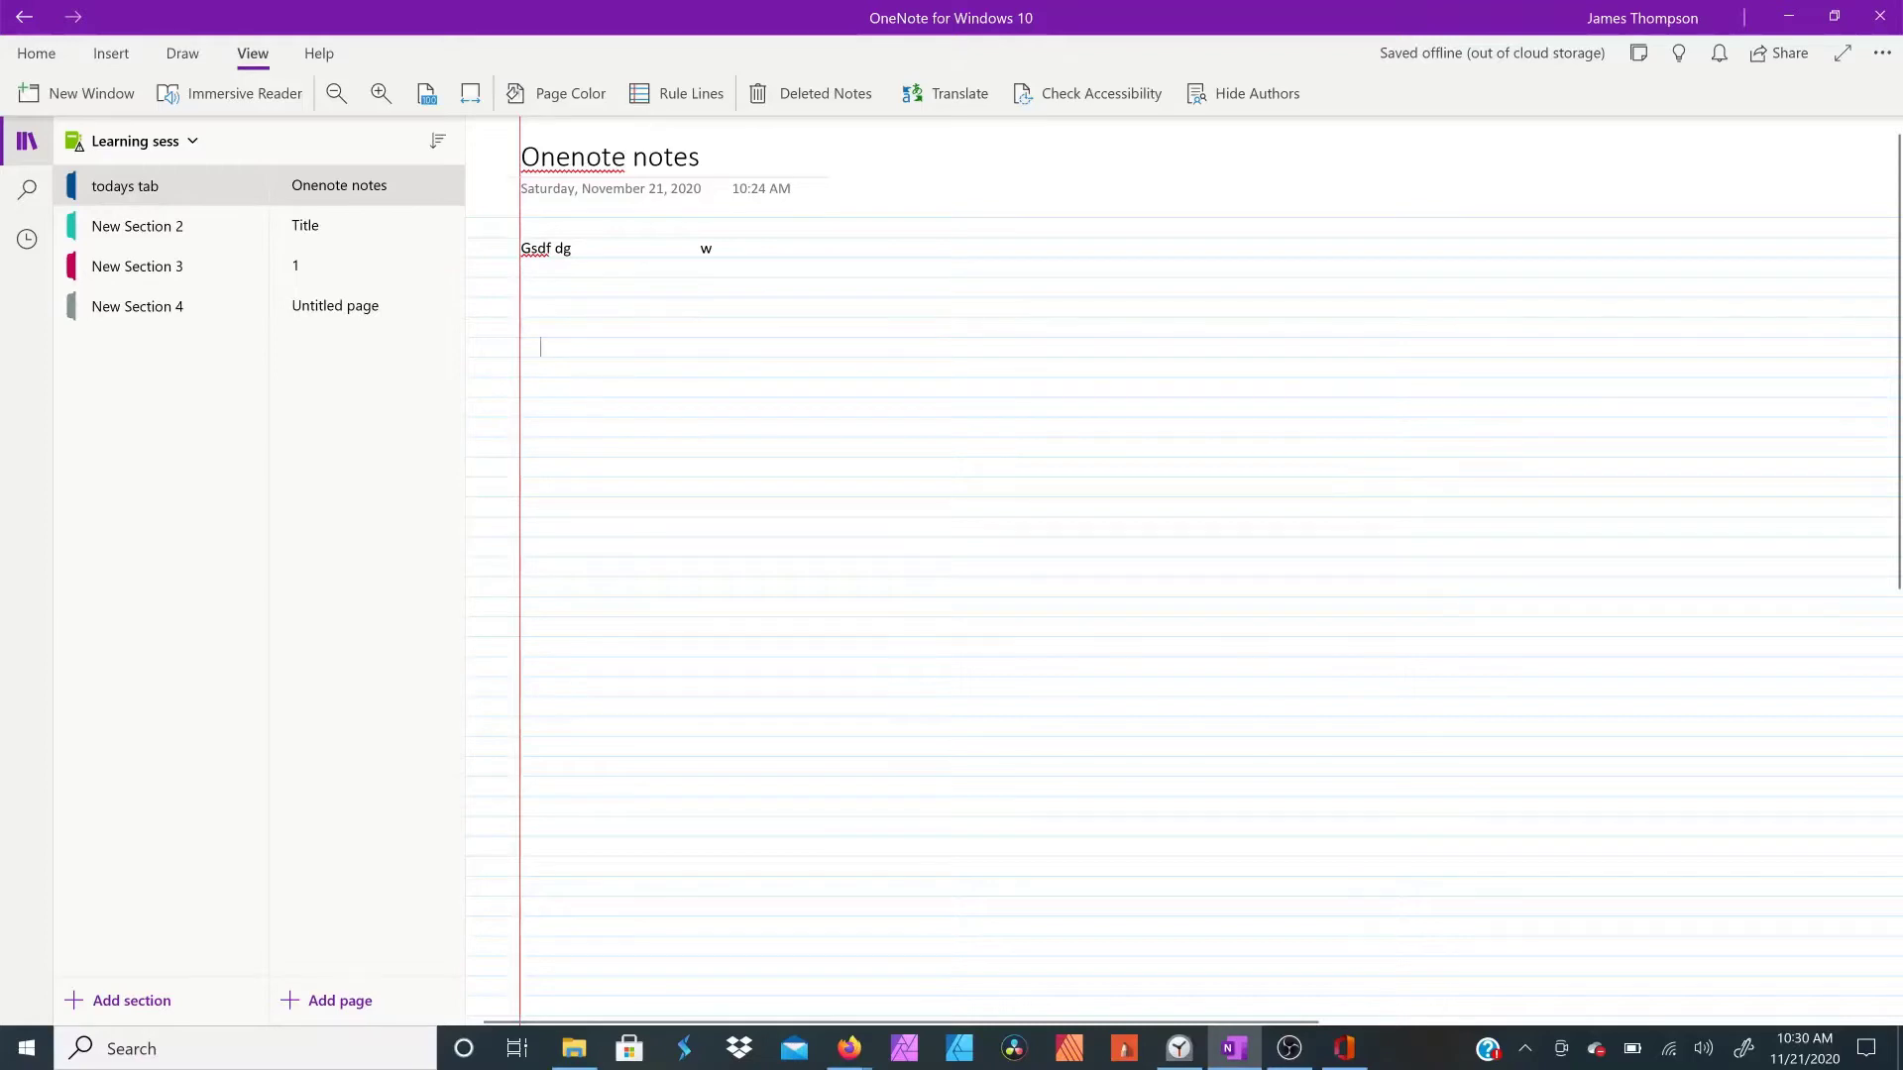
pyautogui.write('wrfs sfg fsg fssf gsfg')
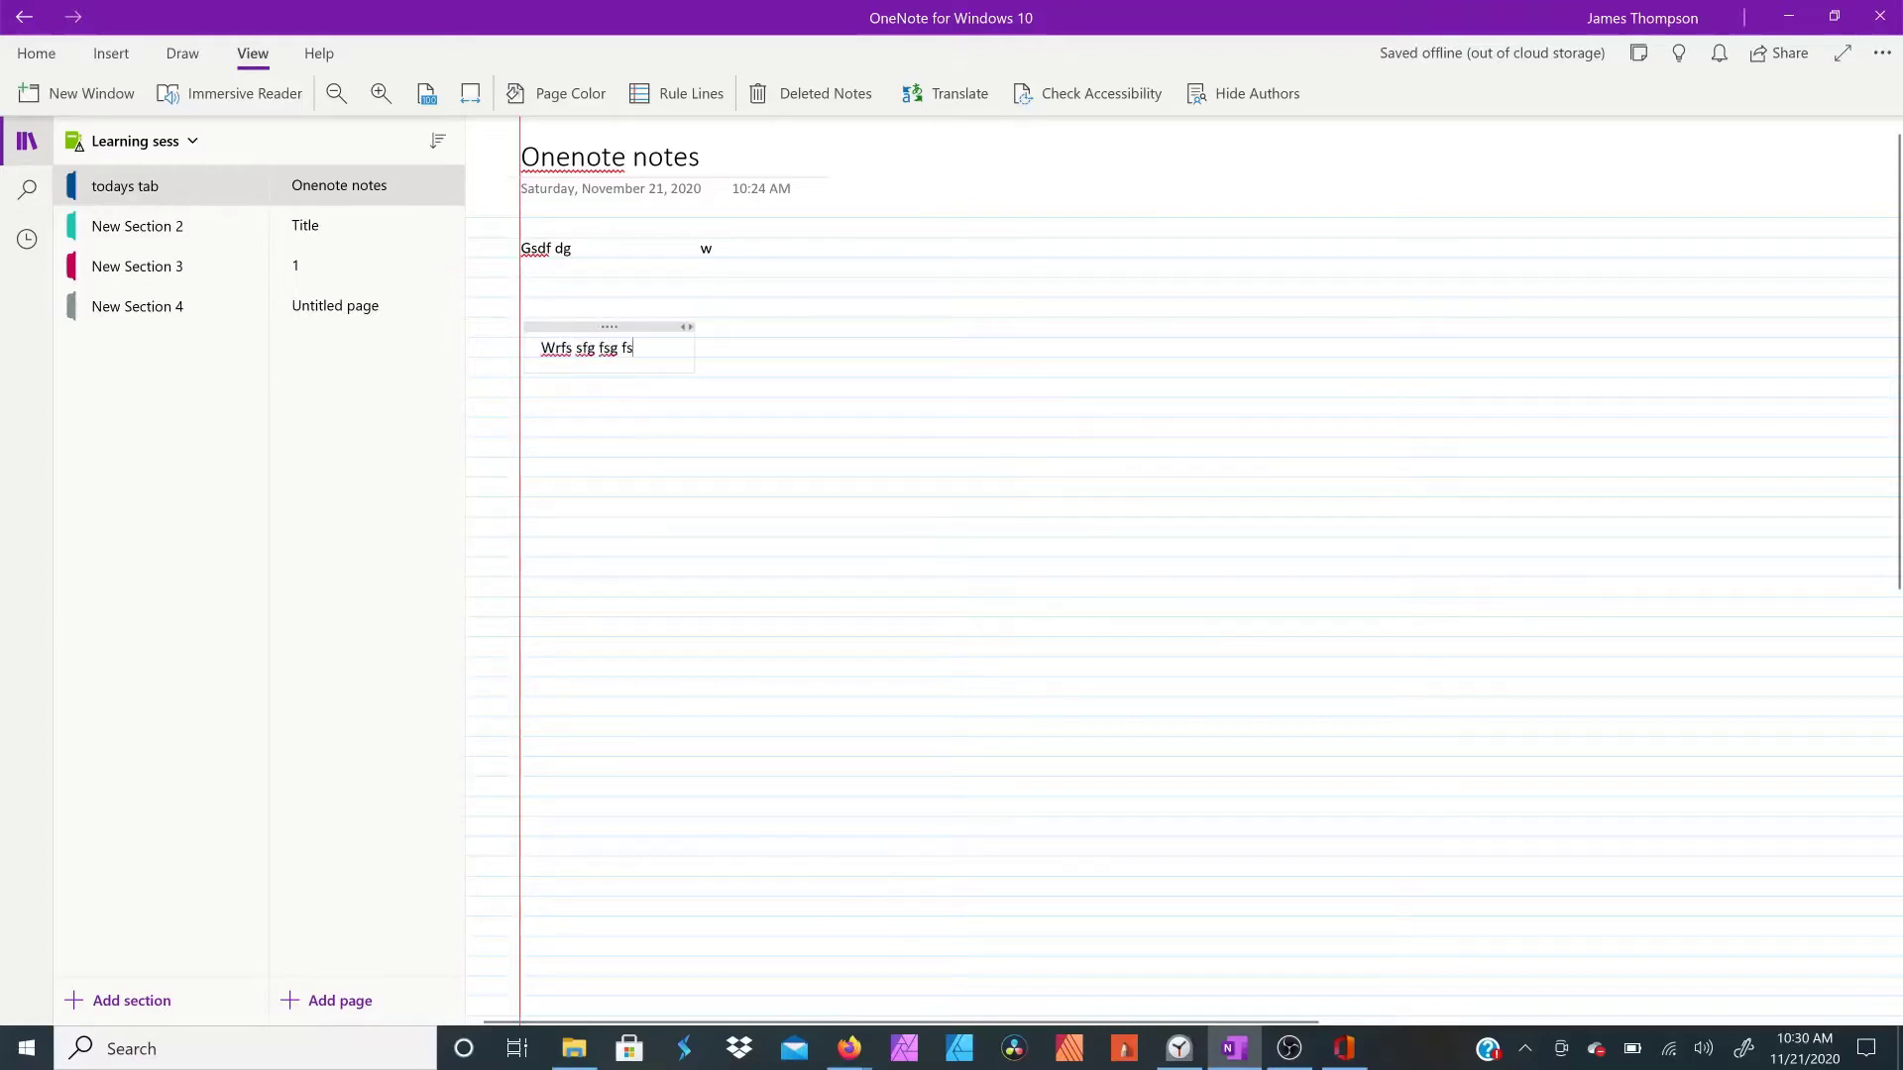
pyautogui.write(' fdg hdfh dgh dsgh')
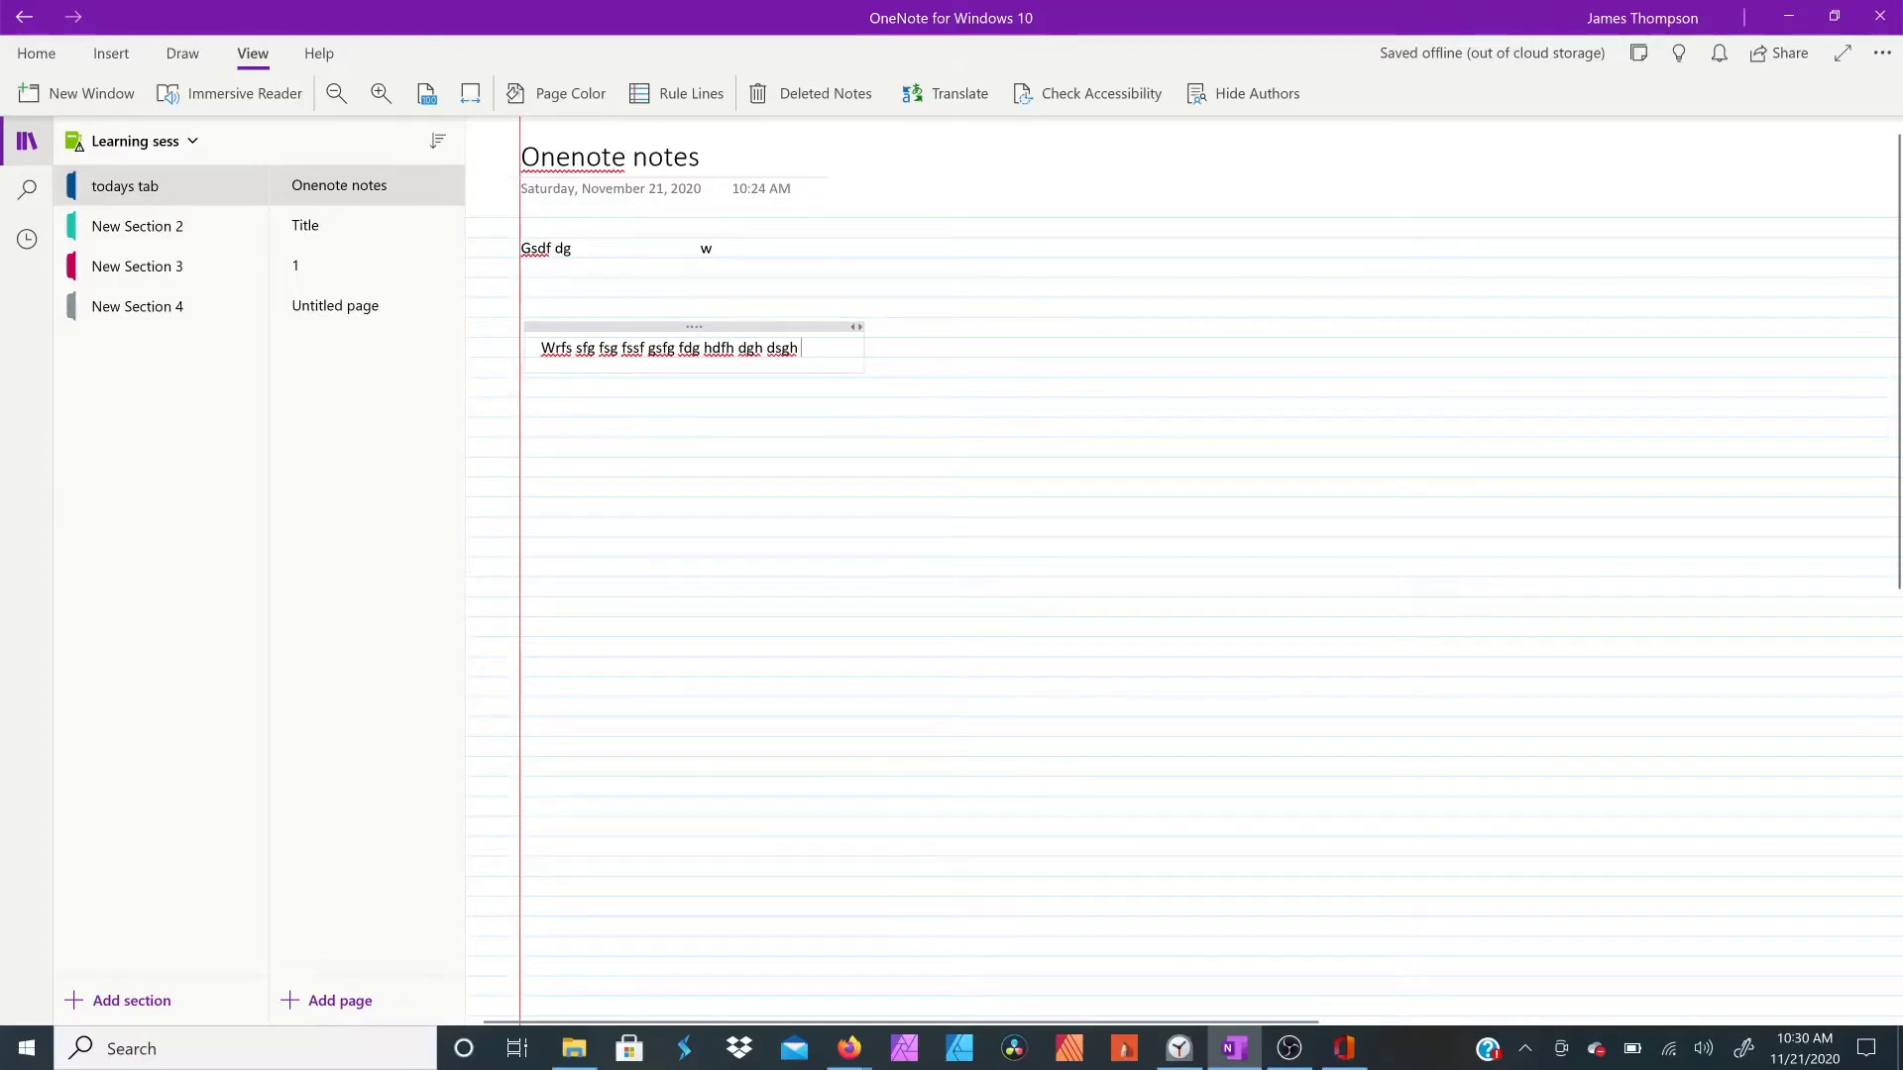
# Step: Move the w note from beside Gsdf dg to just below the long Wrfs note
pyautogui.click(555, 270)
pyautogui.click(727, 227)
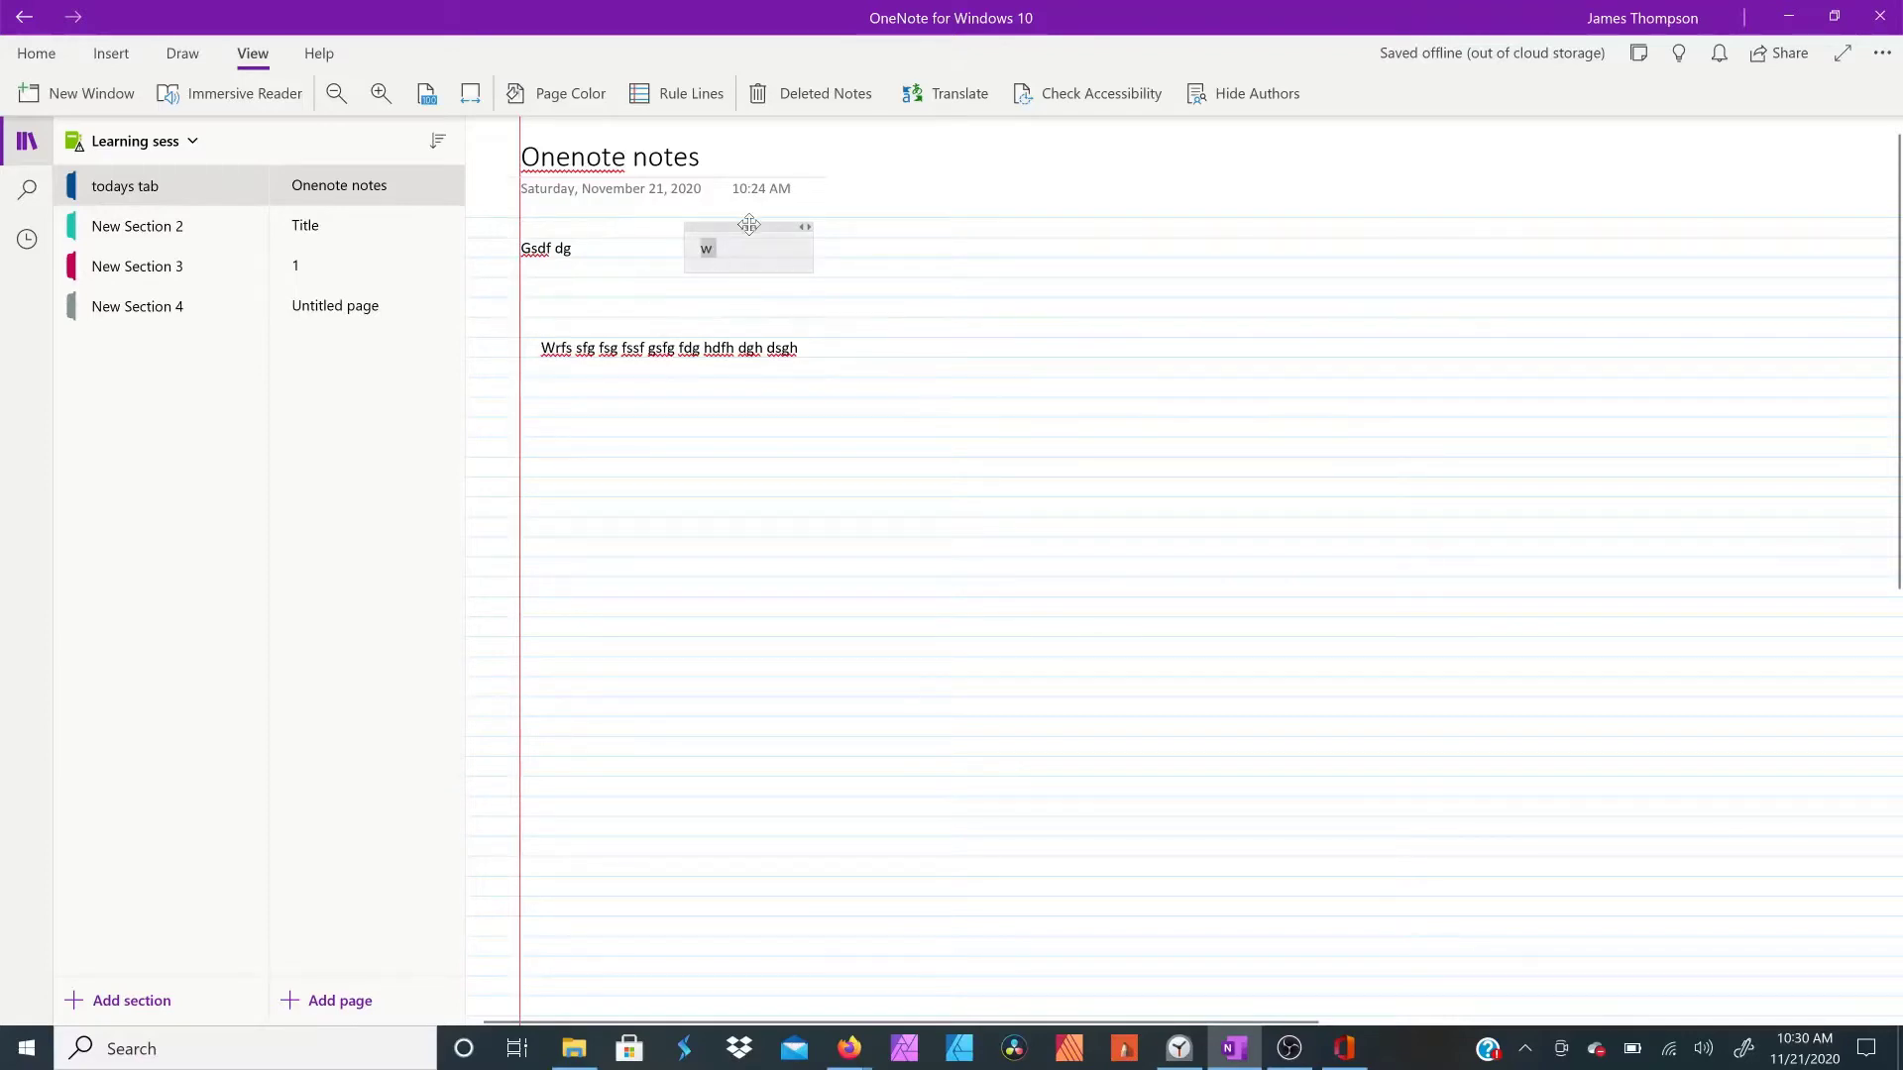
pyautogui.moveTo(749, 227); pyautogui.dragTo(673, 355)
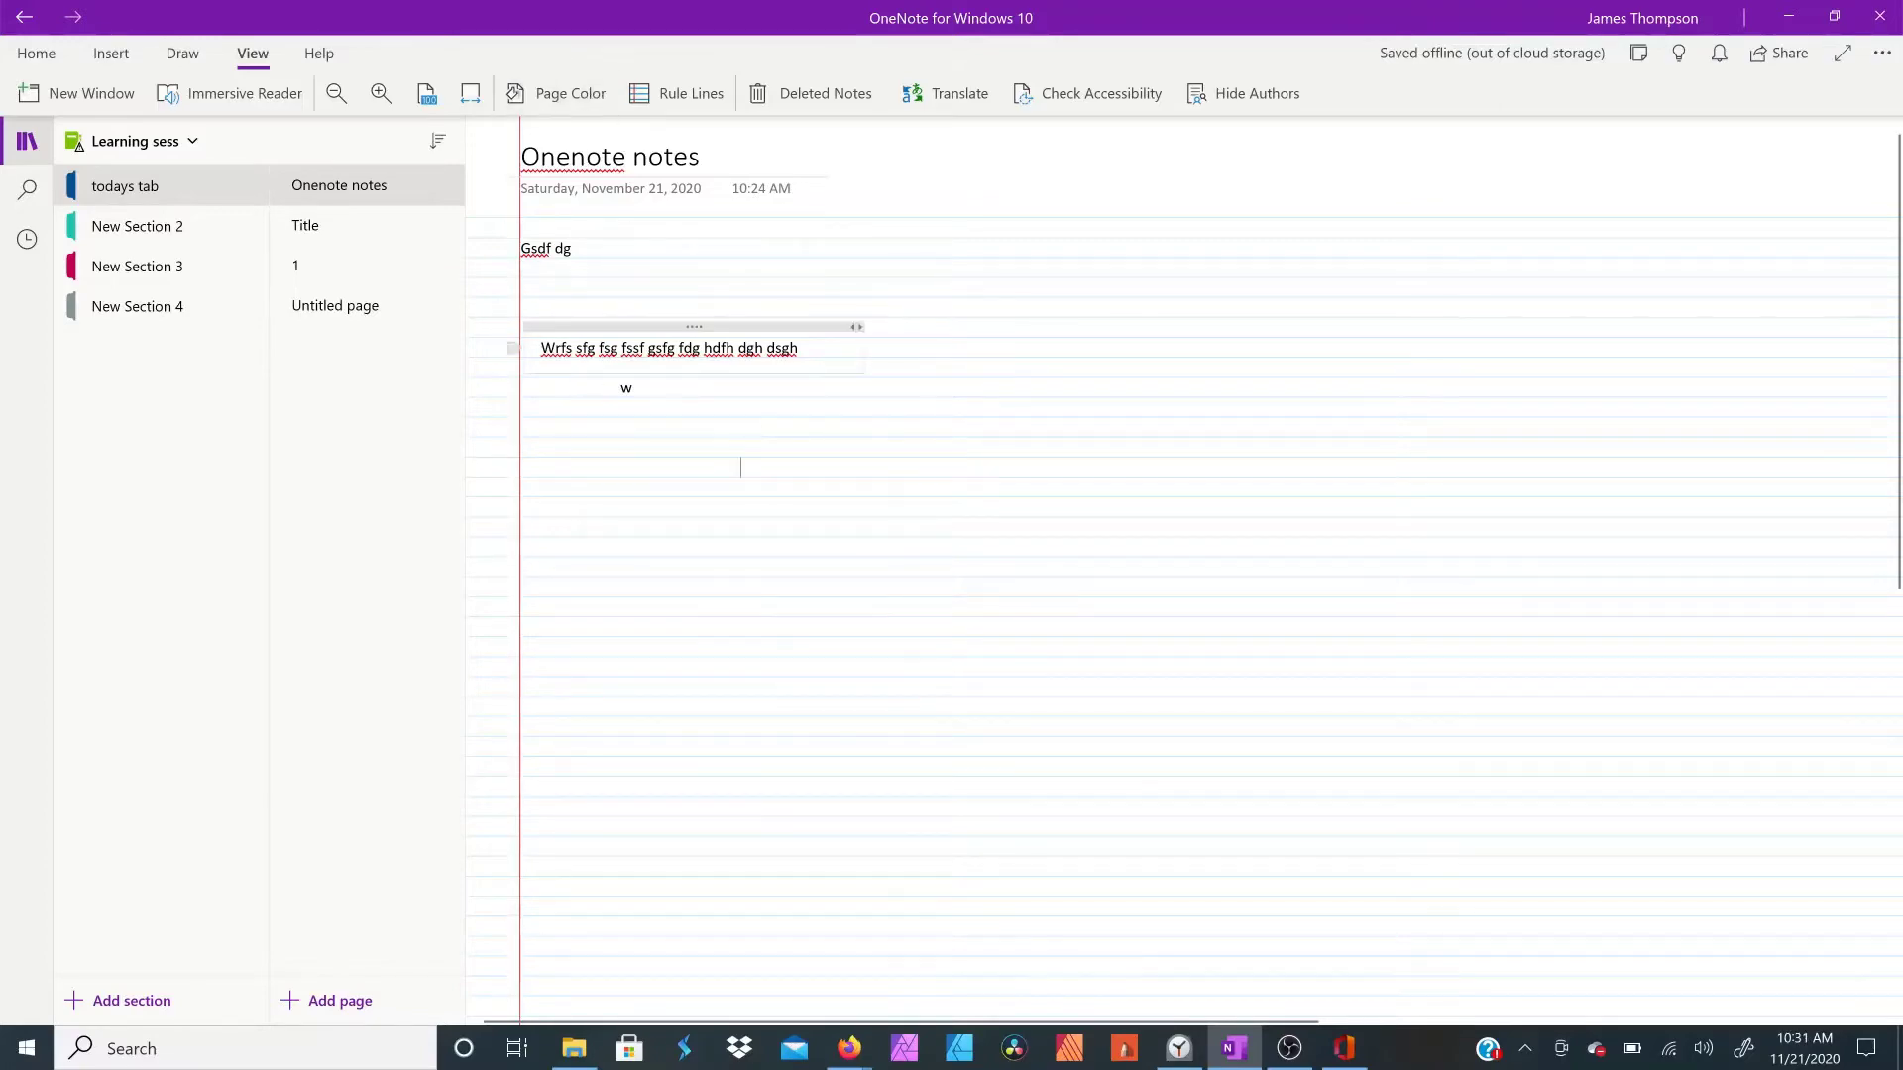
# Step: Apply the three wider rule line spacings to the page in turn, ending with the widest
pyautogui.click(699, 93)
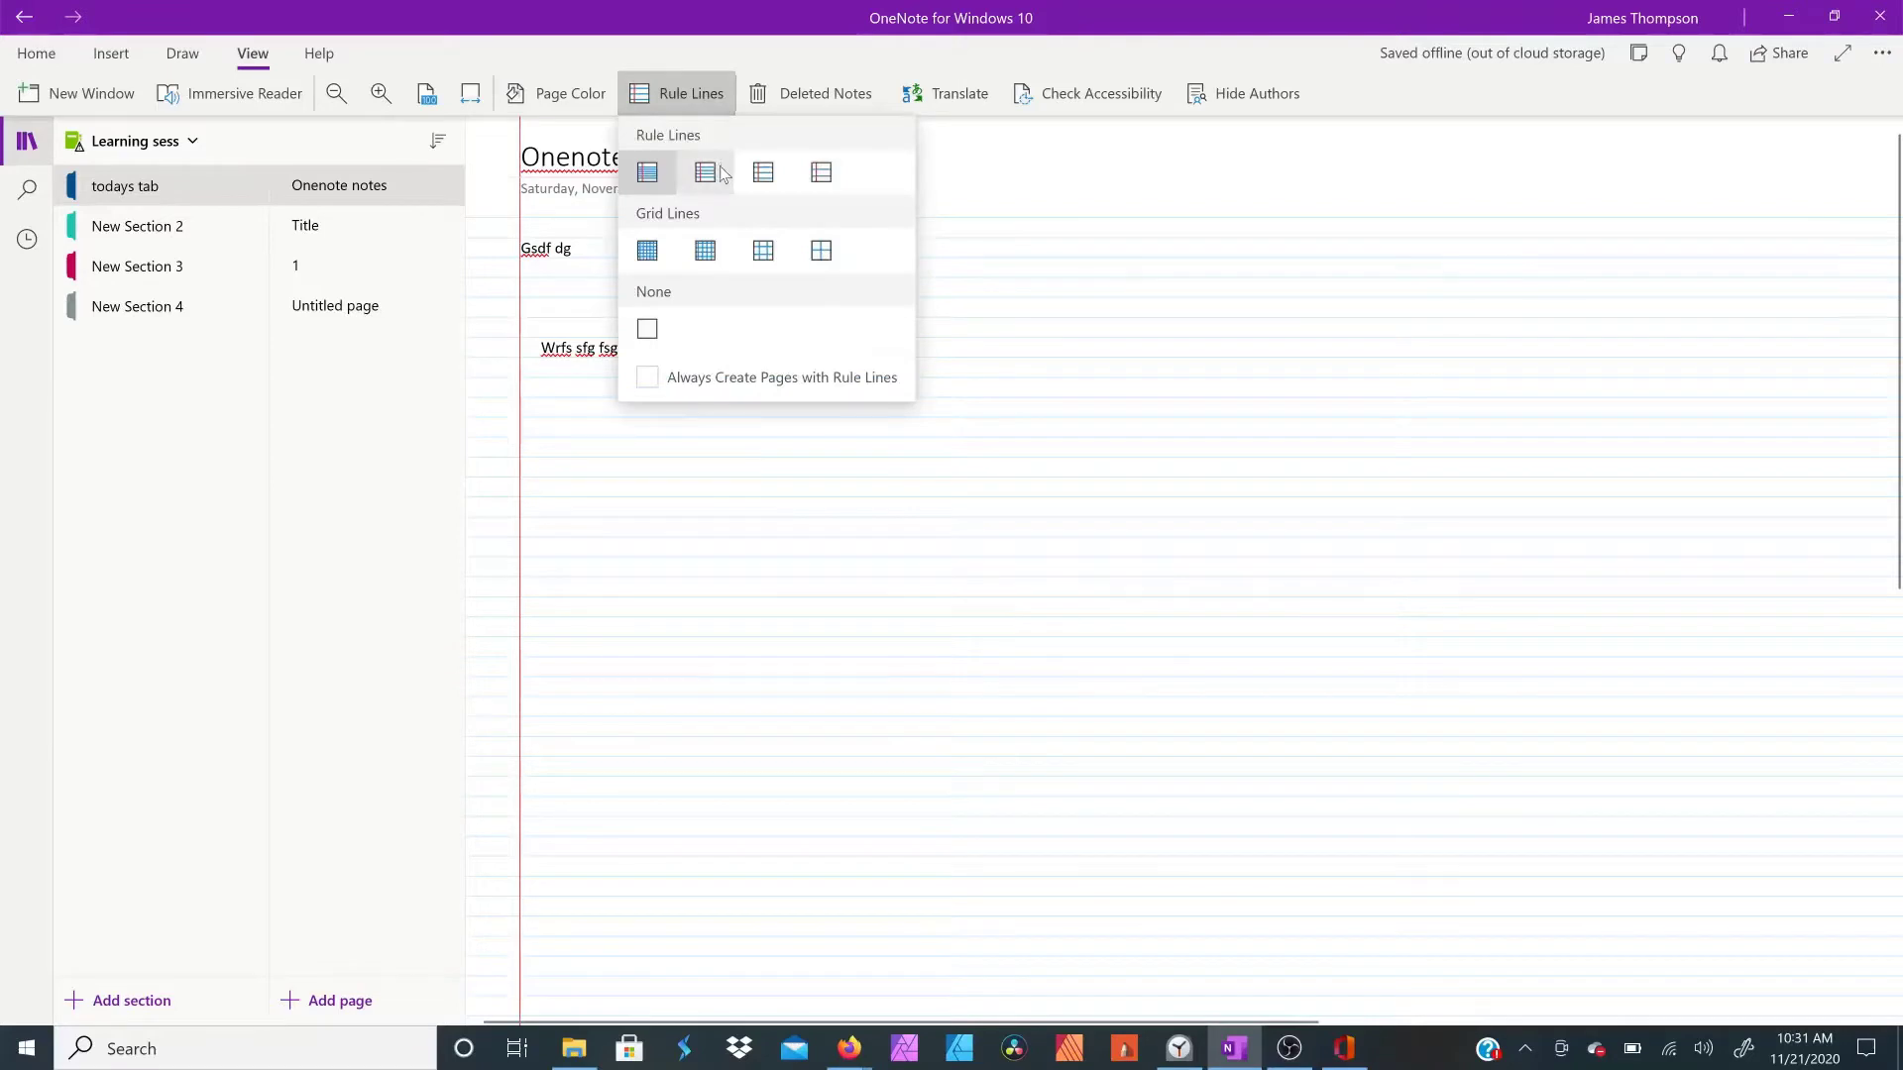
pyautogui.click(709, 173)
pyautogui.click(689, 107)
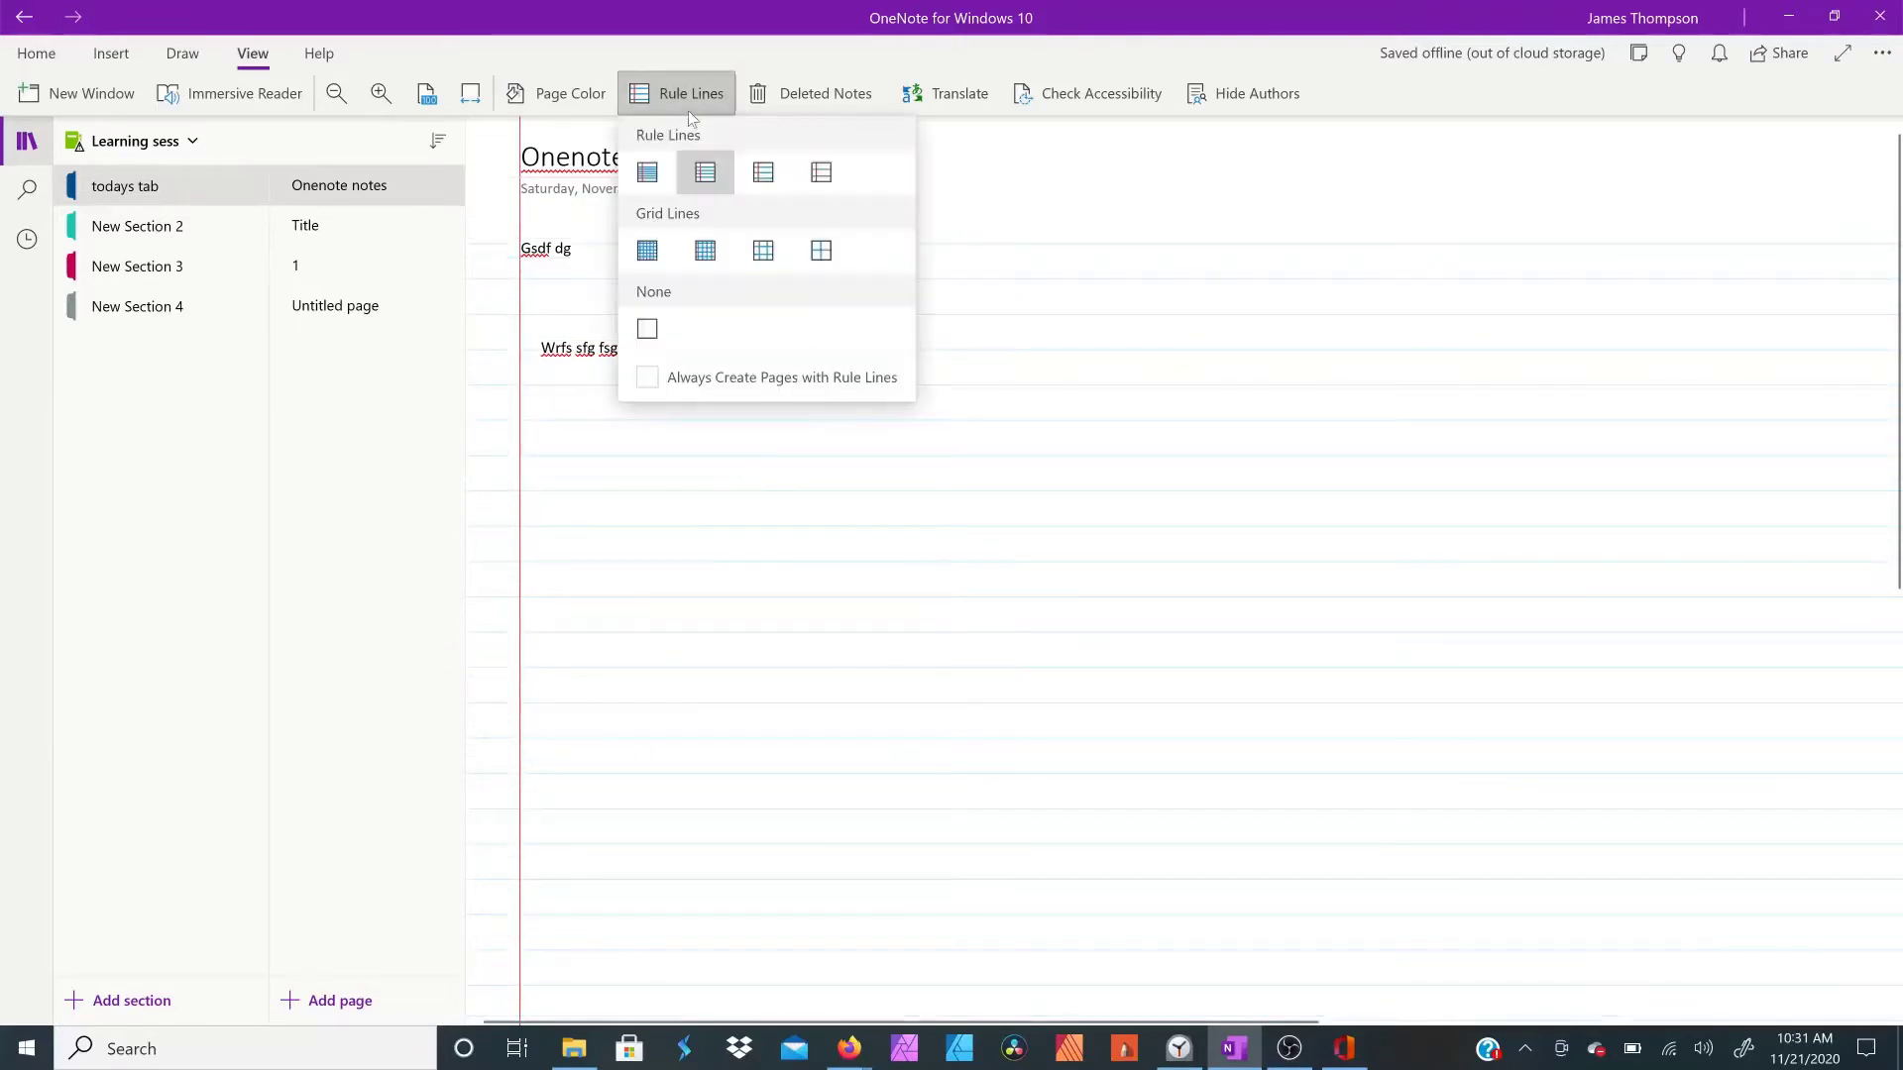
pyautogui.click(768, 183)
pyautogui.click(663, 101)
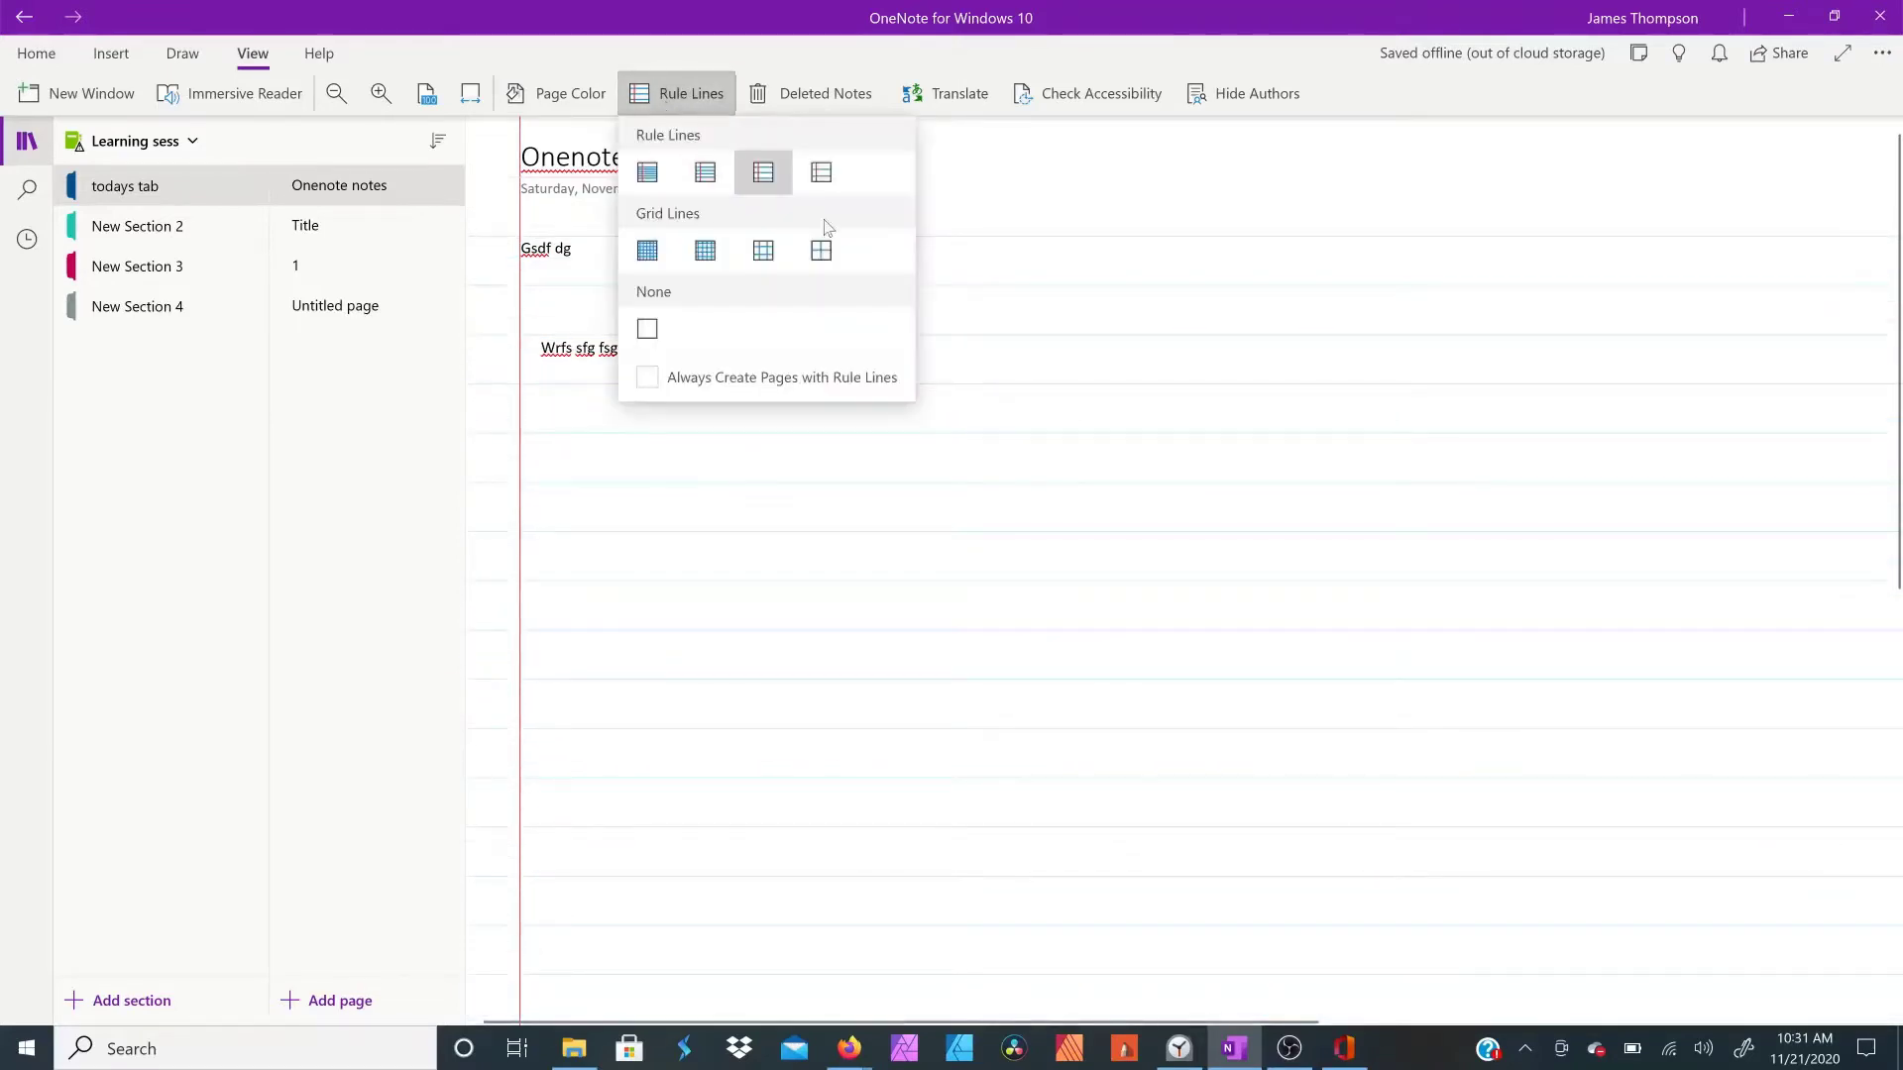
pyautogui.click(820, 173)
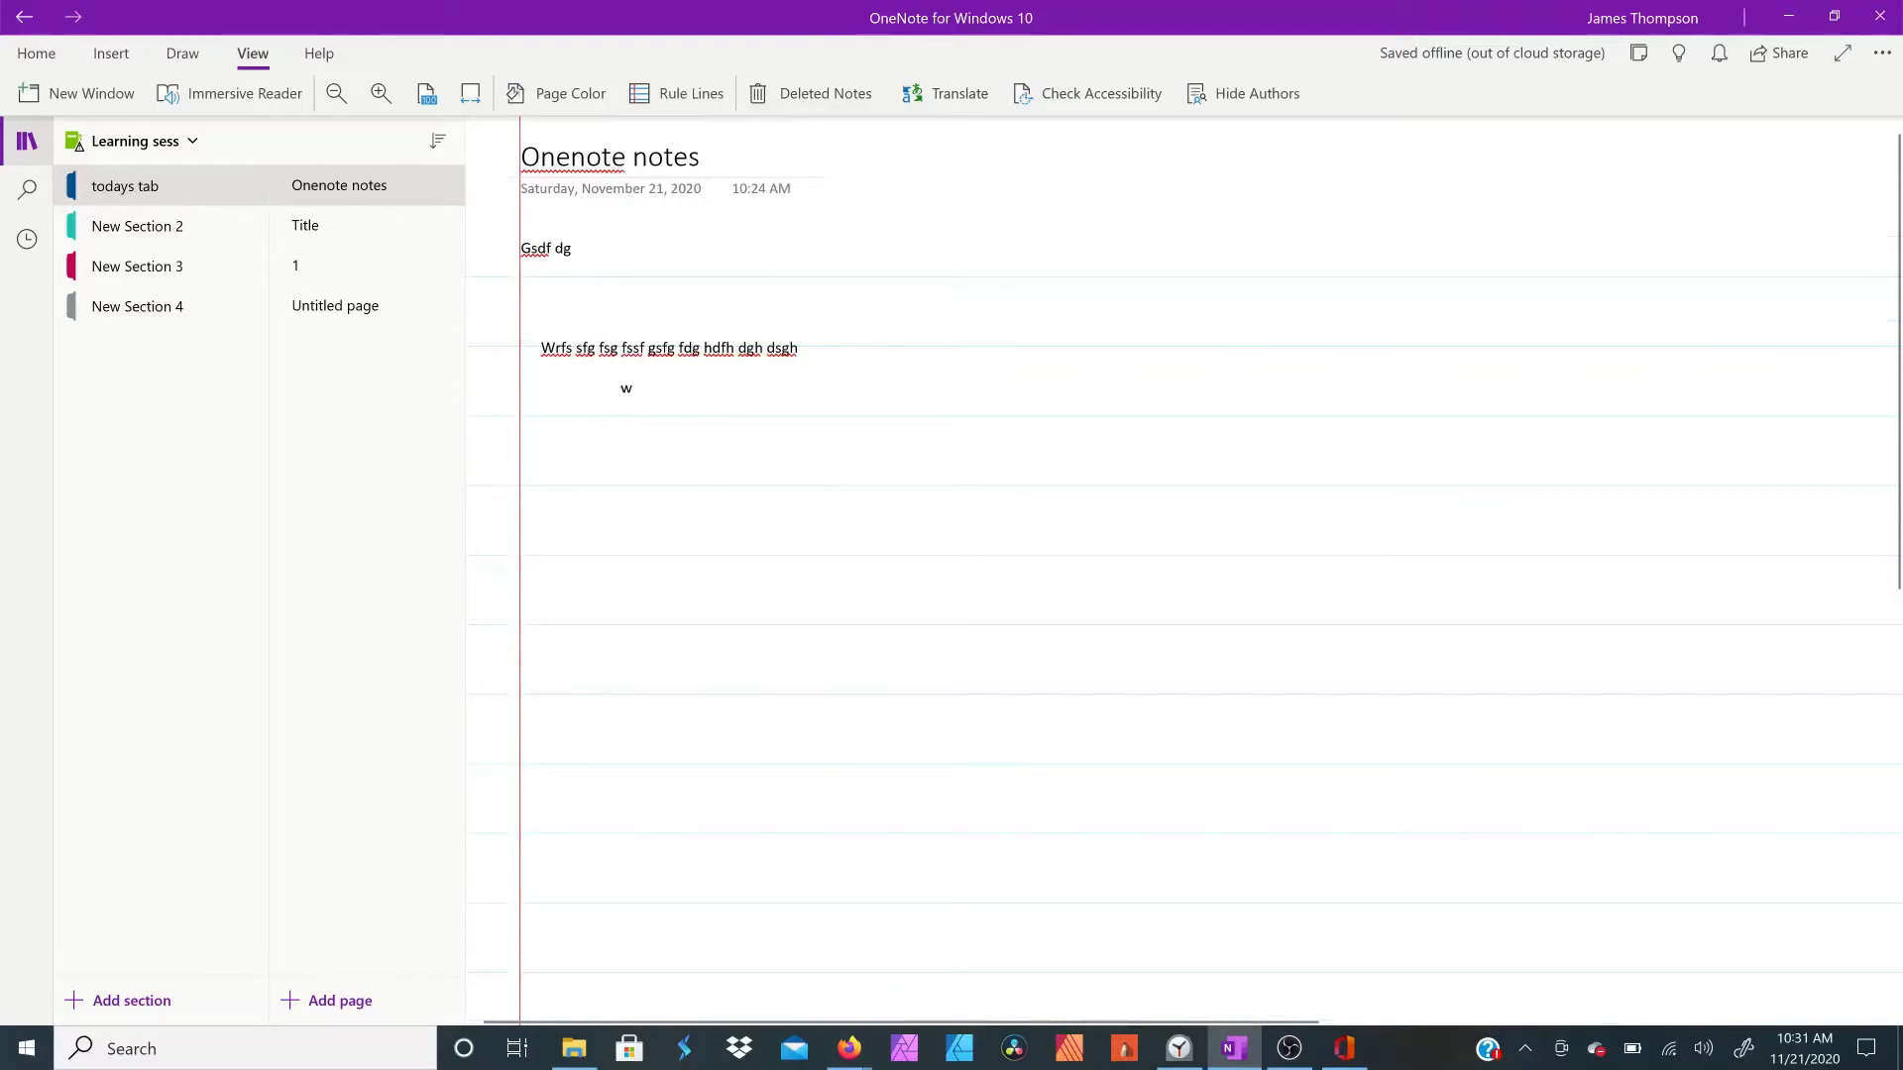
# Step: Apply the three smallest grid line sizes to the page in increasing order, ending with the second-largest grid available
pyautogui.click(672, 85)
pyautogui.click(650, 247)
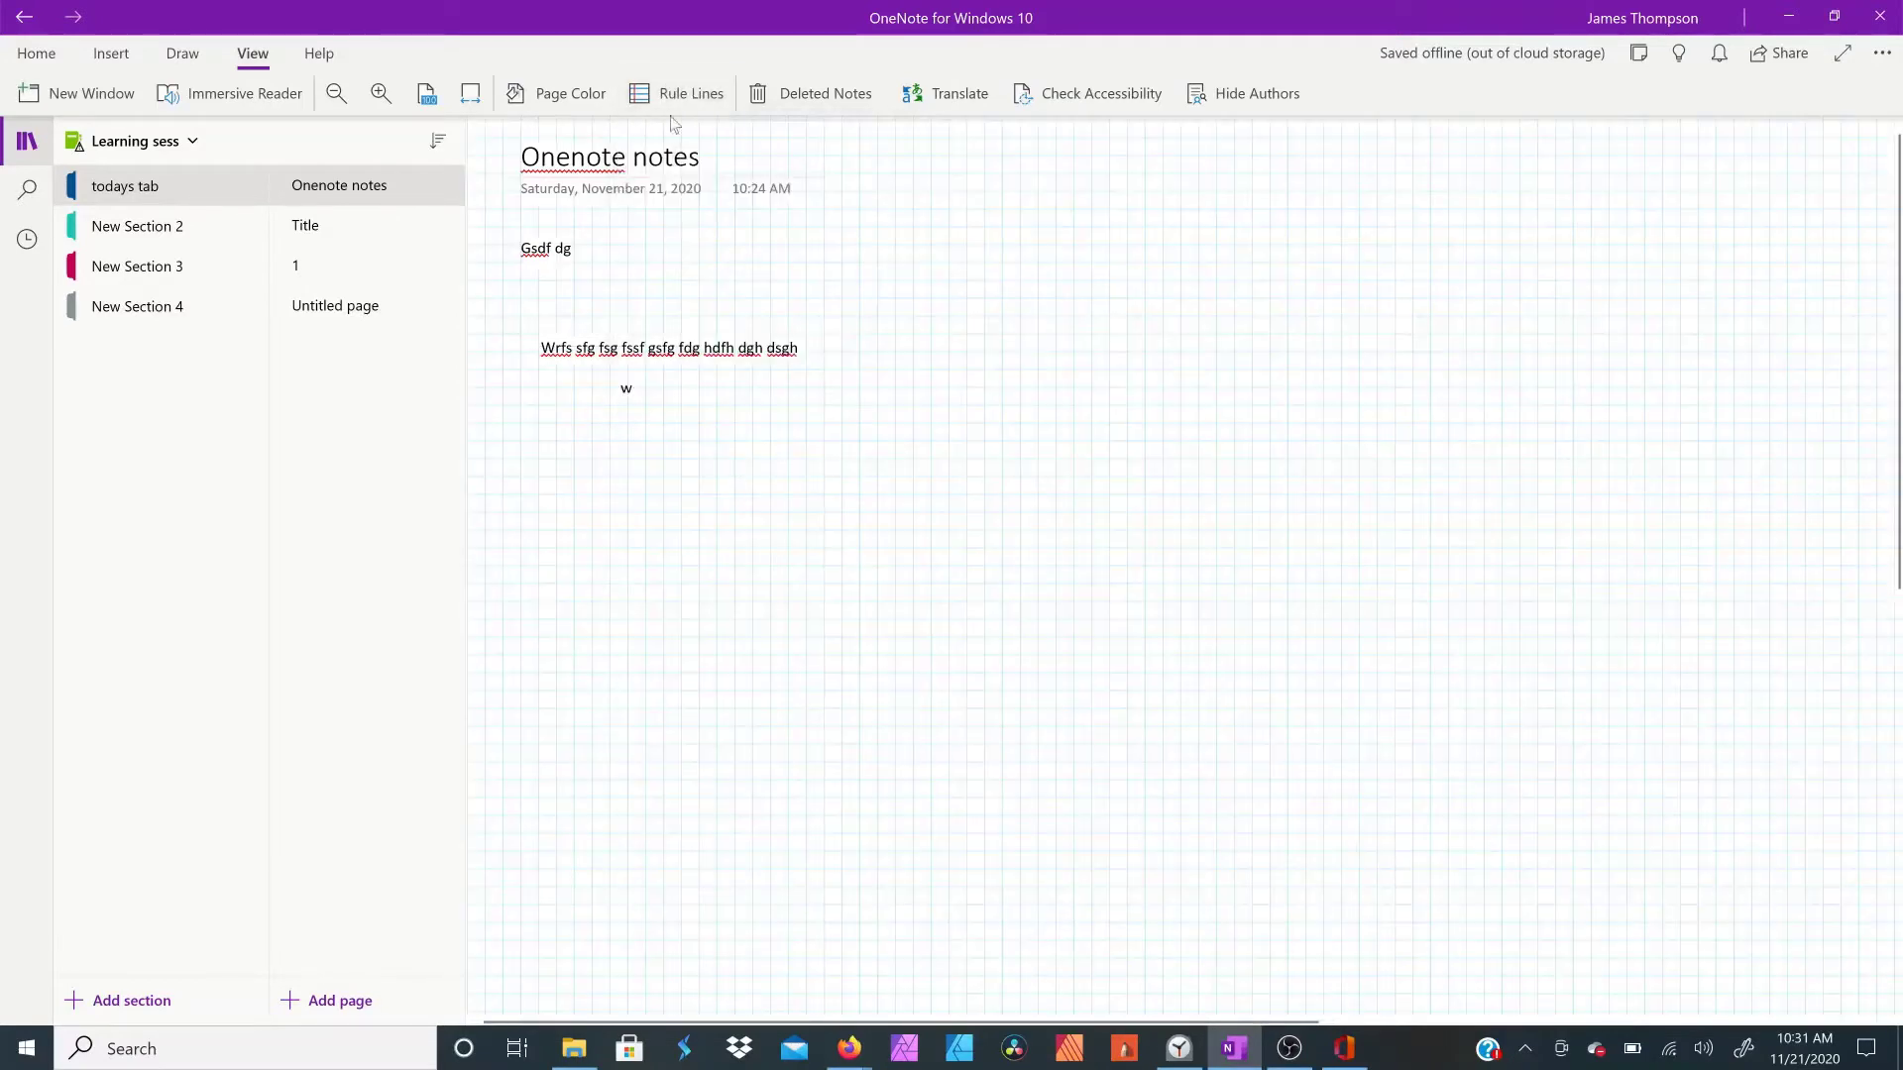
pyautogui.click(664, 99)
pyautogui.click(704, 246)
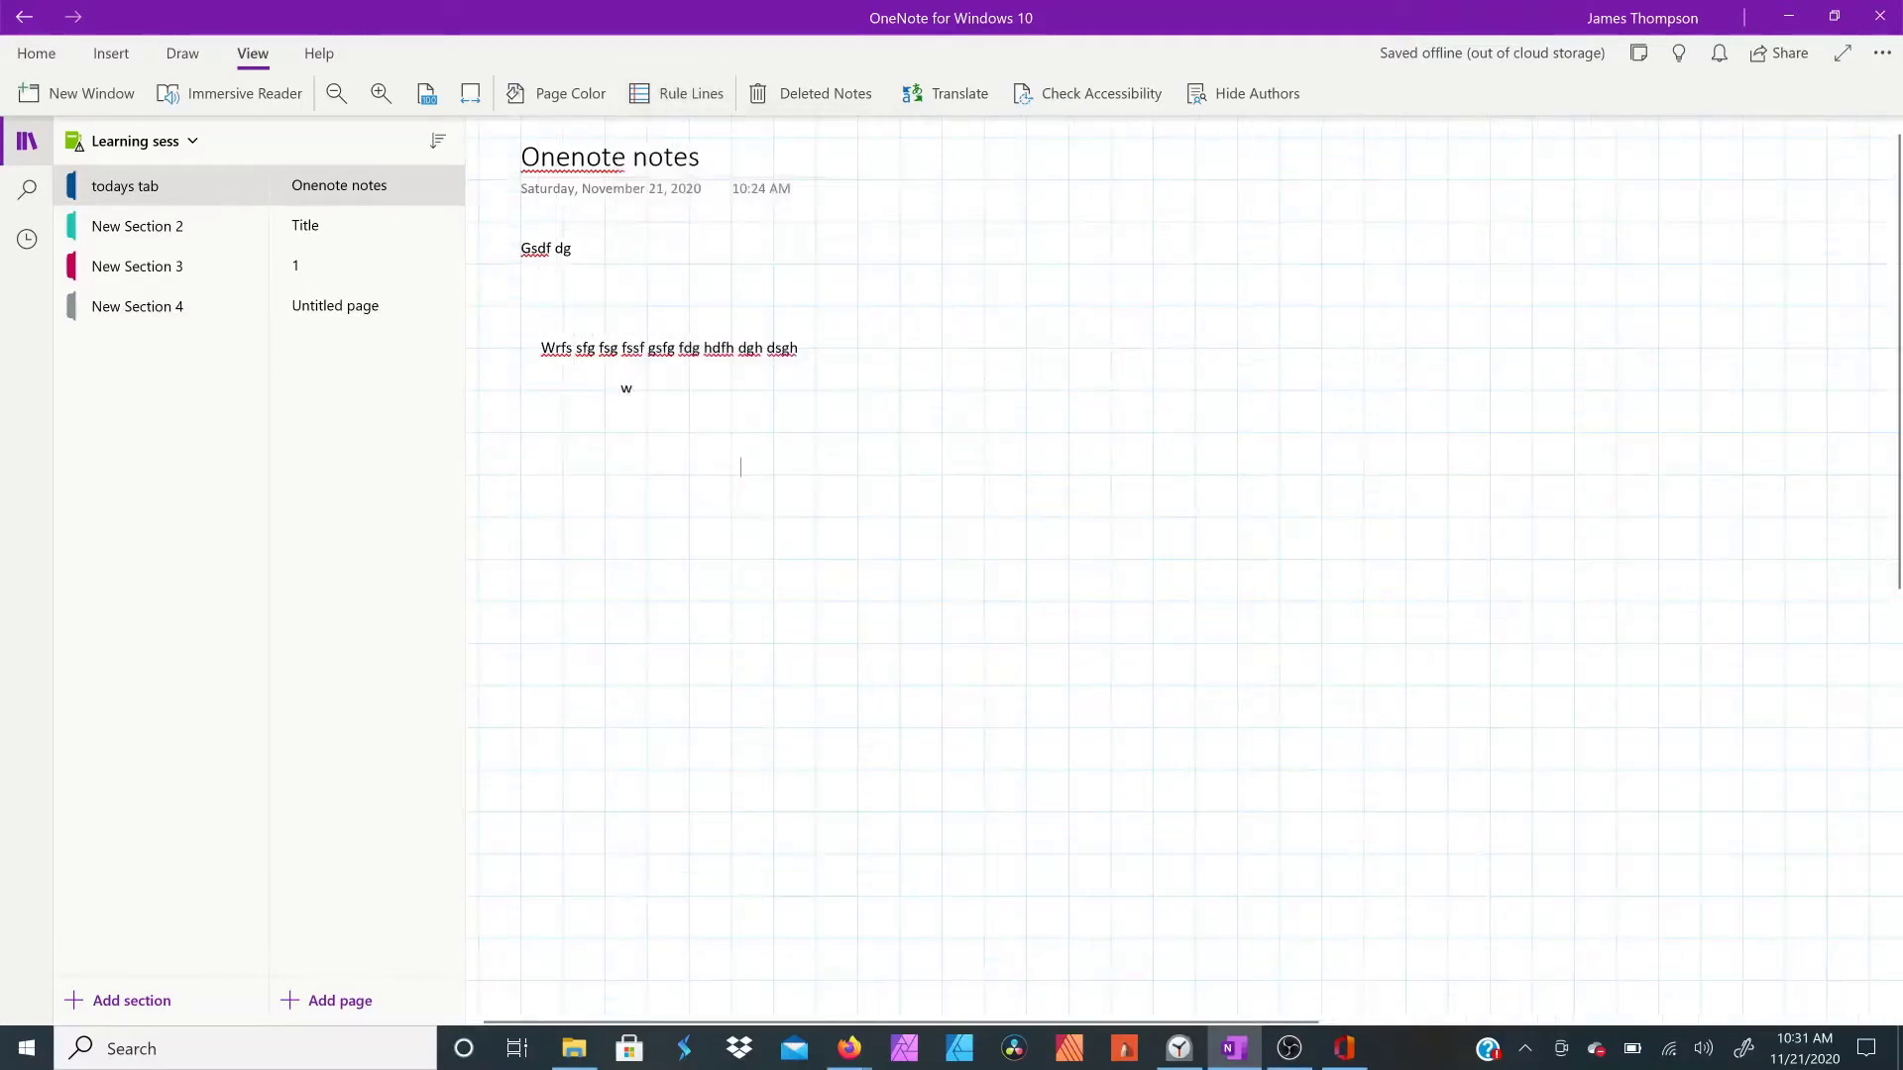
pyautogui.click(682, 83)
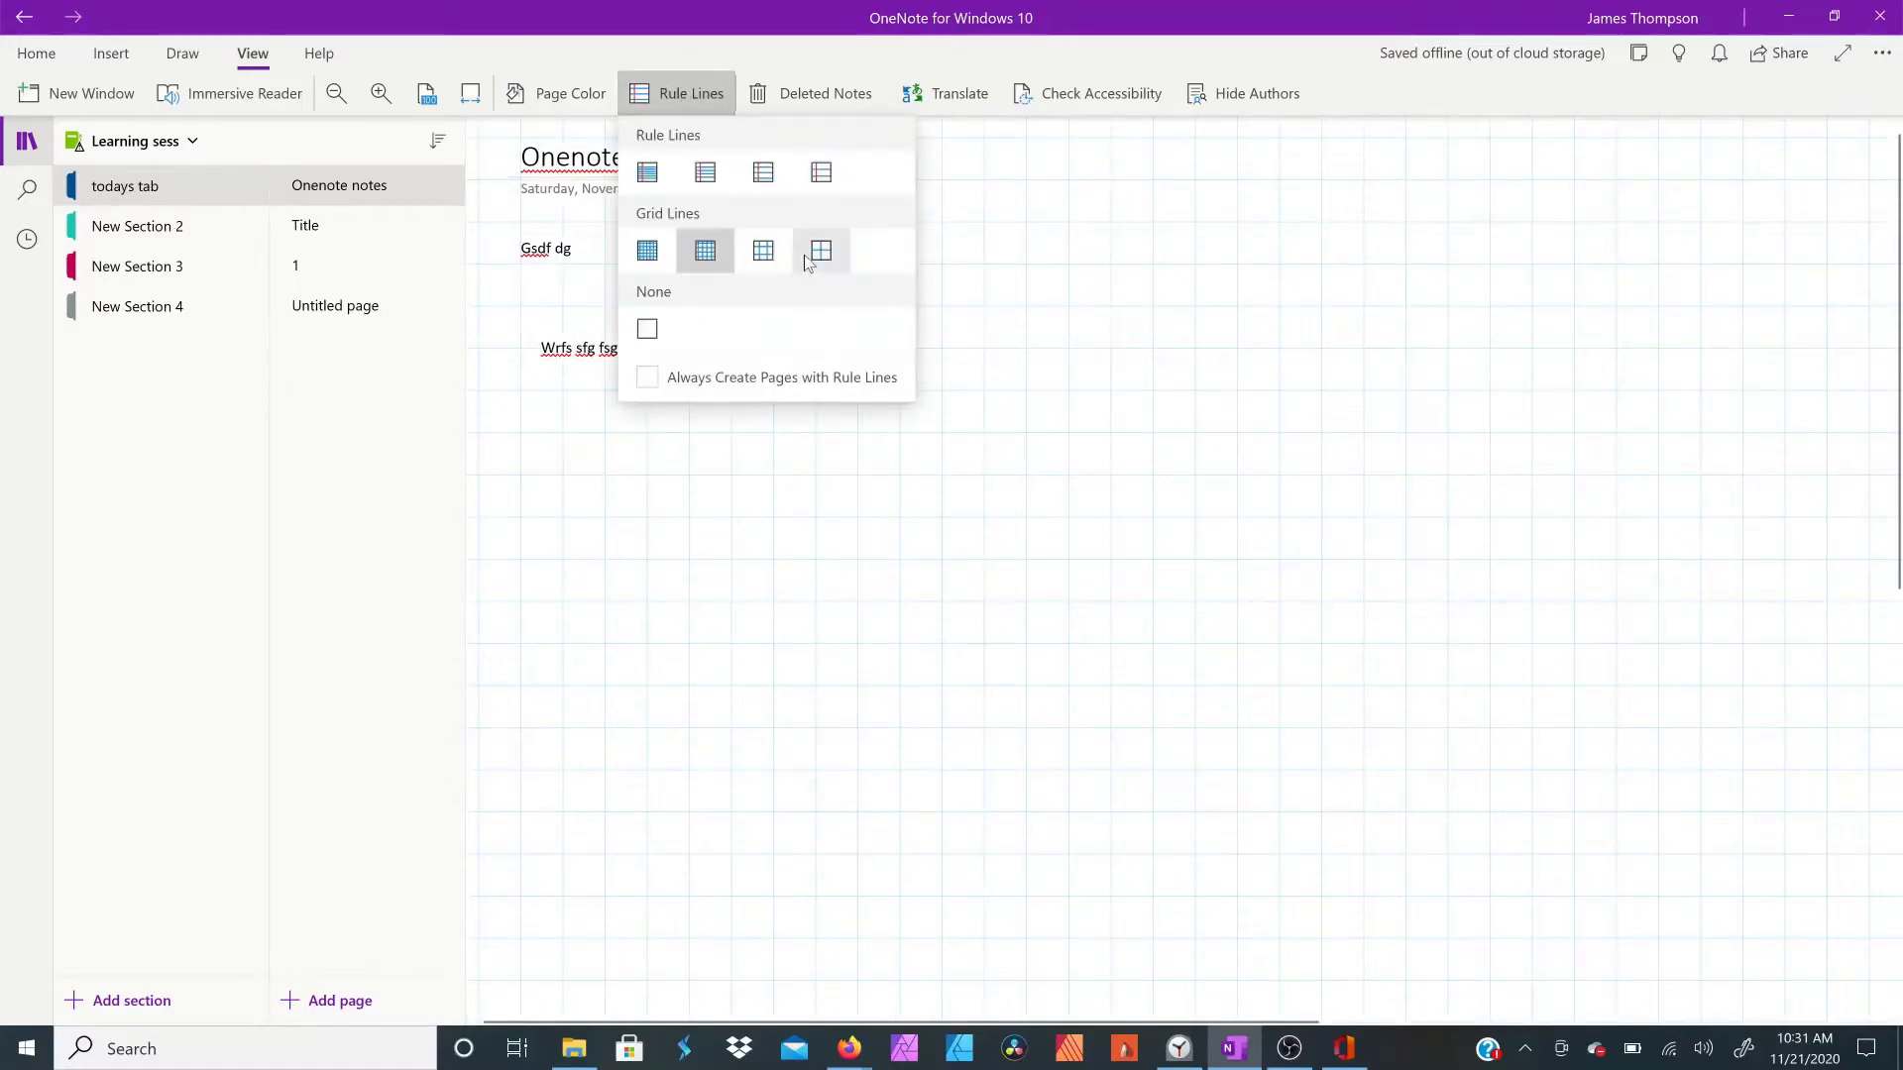
pyautogui.click(763, 250)
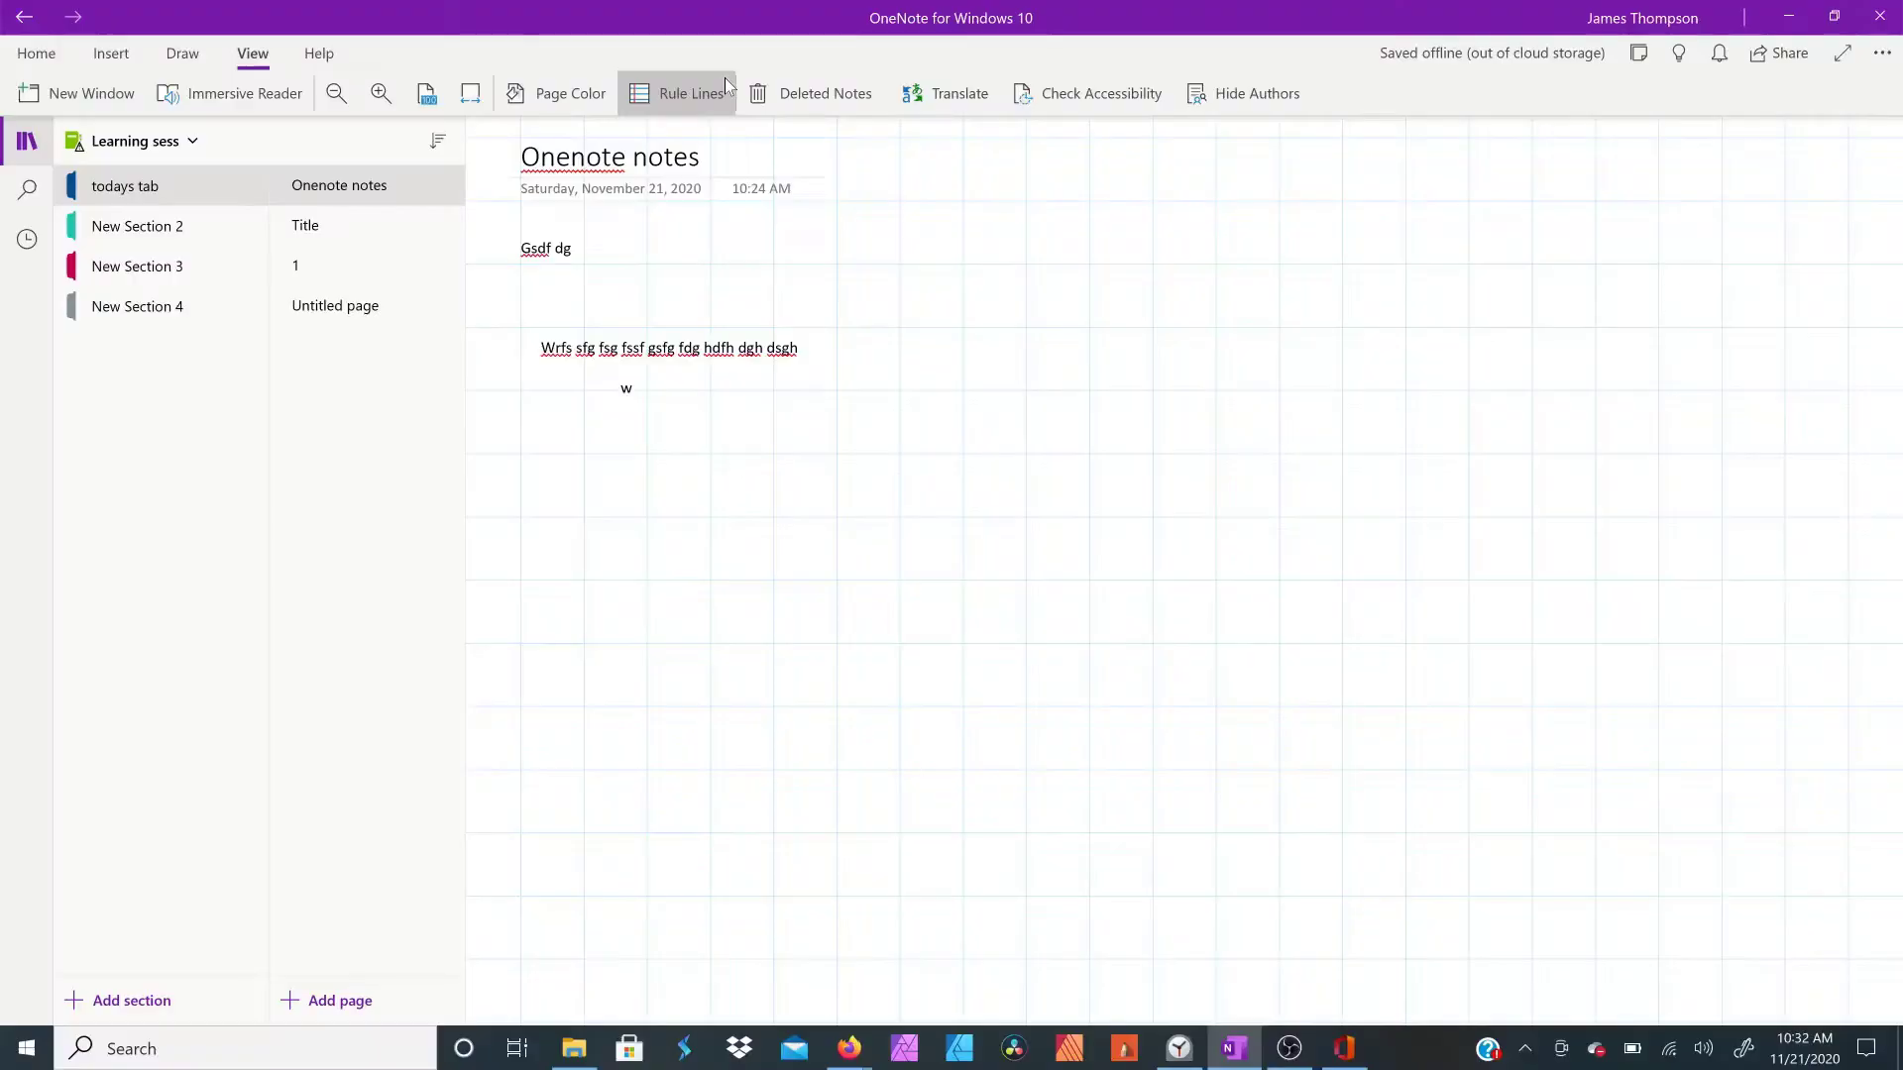
# Step: Draw a freehand zigzag ink stroke with a short diagonal stroke crossing its end, below the typed notes
pyautogui.moveTo(912, 597)
pyautogui.mouseDown()
pyautogui.moveTo(927, 524)
pyautogui.moveTo(949, 573)
pyautogui.moveTo(977, 490)
pyautogui.moveTo(1044, 407)
pyautogui.moveTo(1088, 516)
pyautogui.mouseUp()
pyautogui.moveTo(1006, 573); pyautogui.dragTo(1065, 498)
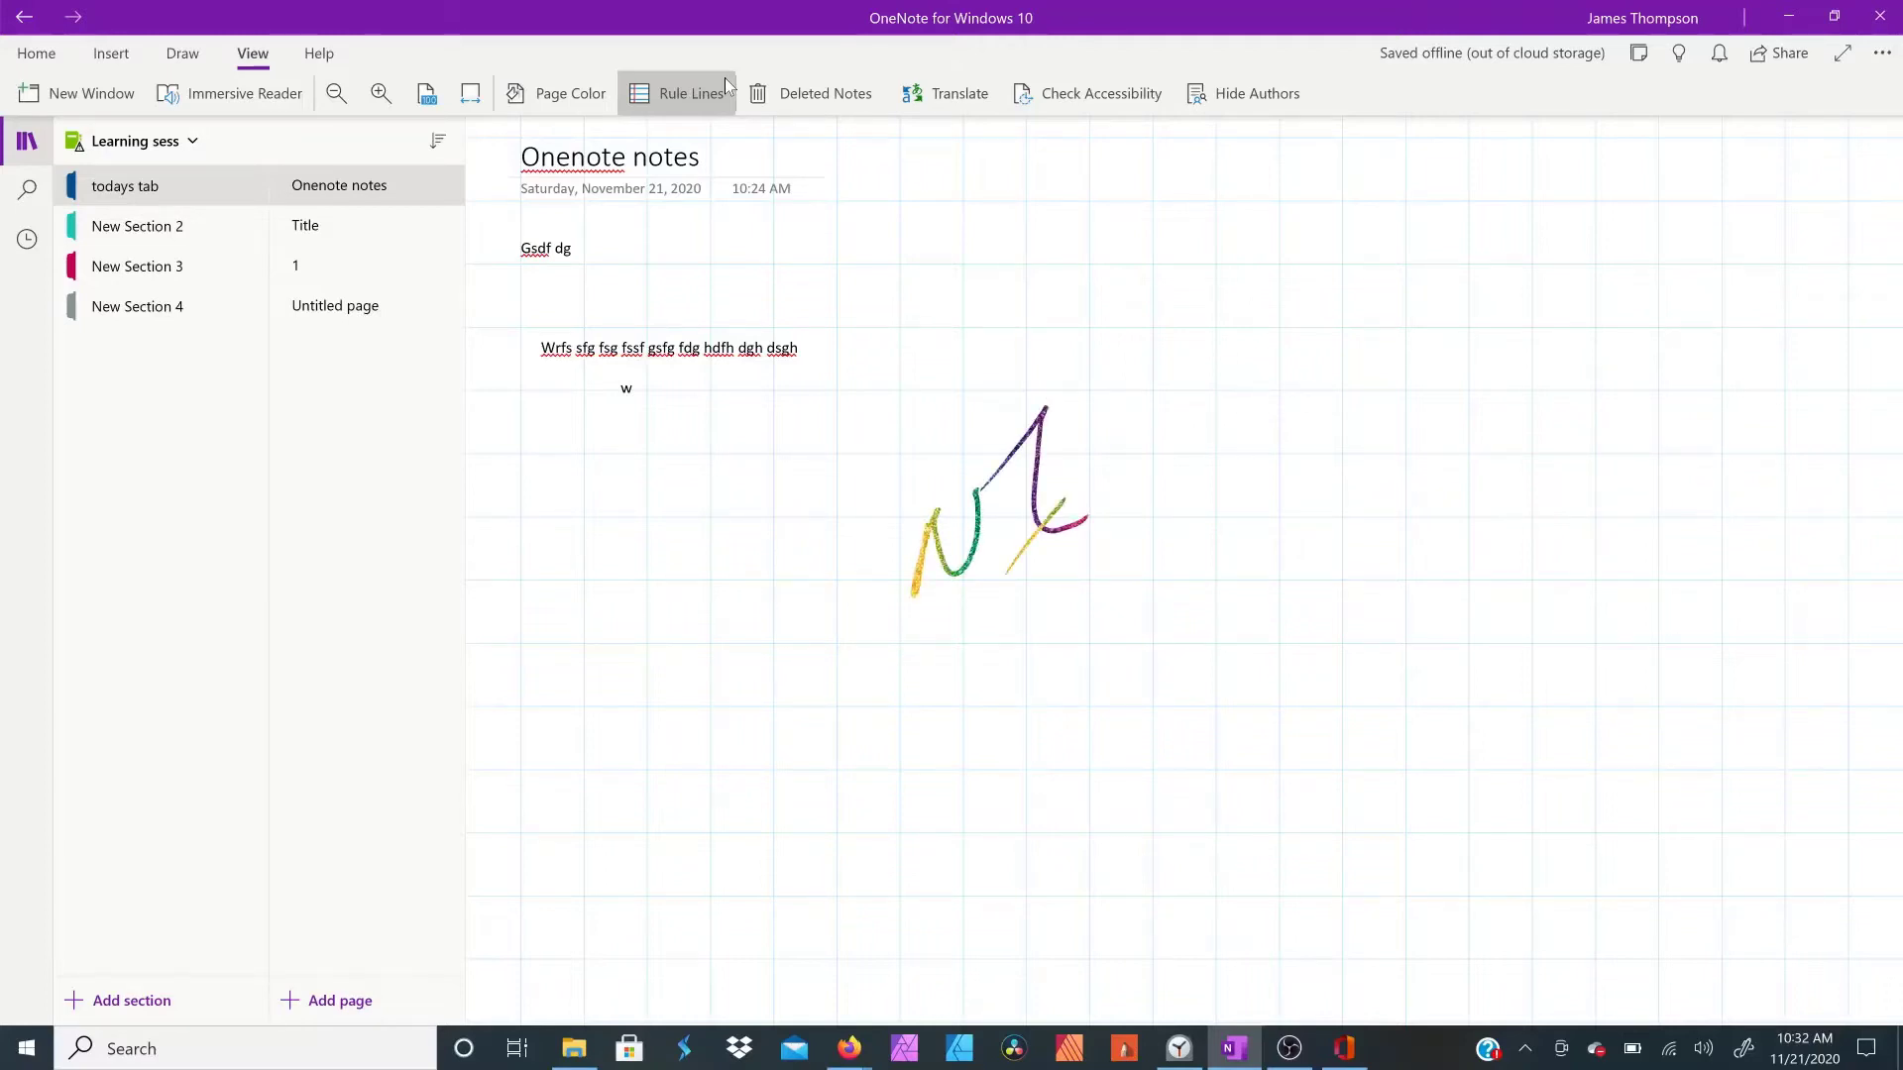
# Step: Draw a small ink square below the zigzag and handwrite the equation 2+2y=3x to the right of it
pyautogui.moveTo(837, 700)
pyautogui.mouseDown()
pyautogui.moveTo(830, 788)
pyautogui.moveTo(919, 699)
pyautogui.moveTo(901, 780)
pyautogui.mouseUp()
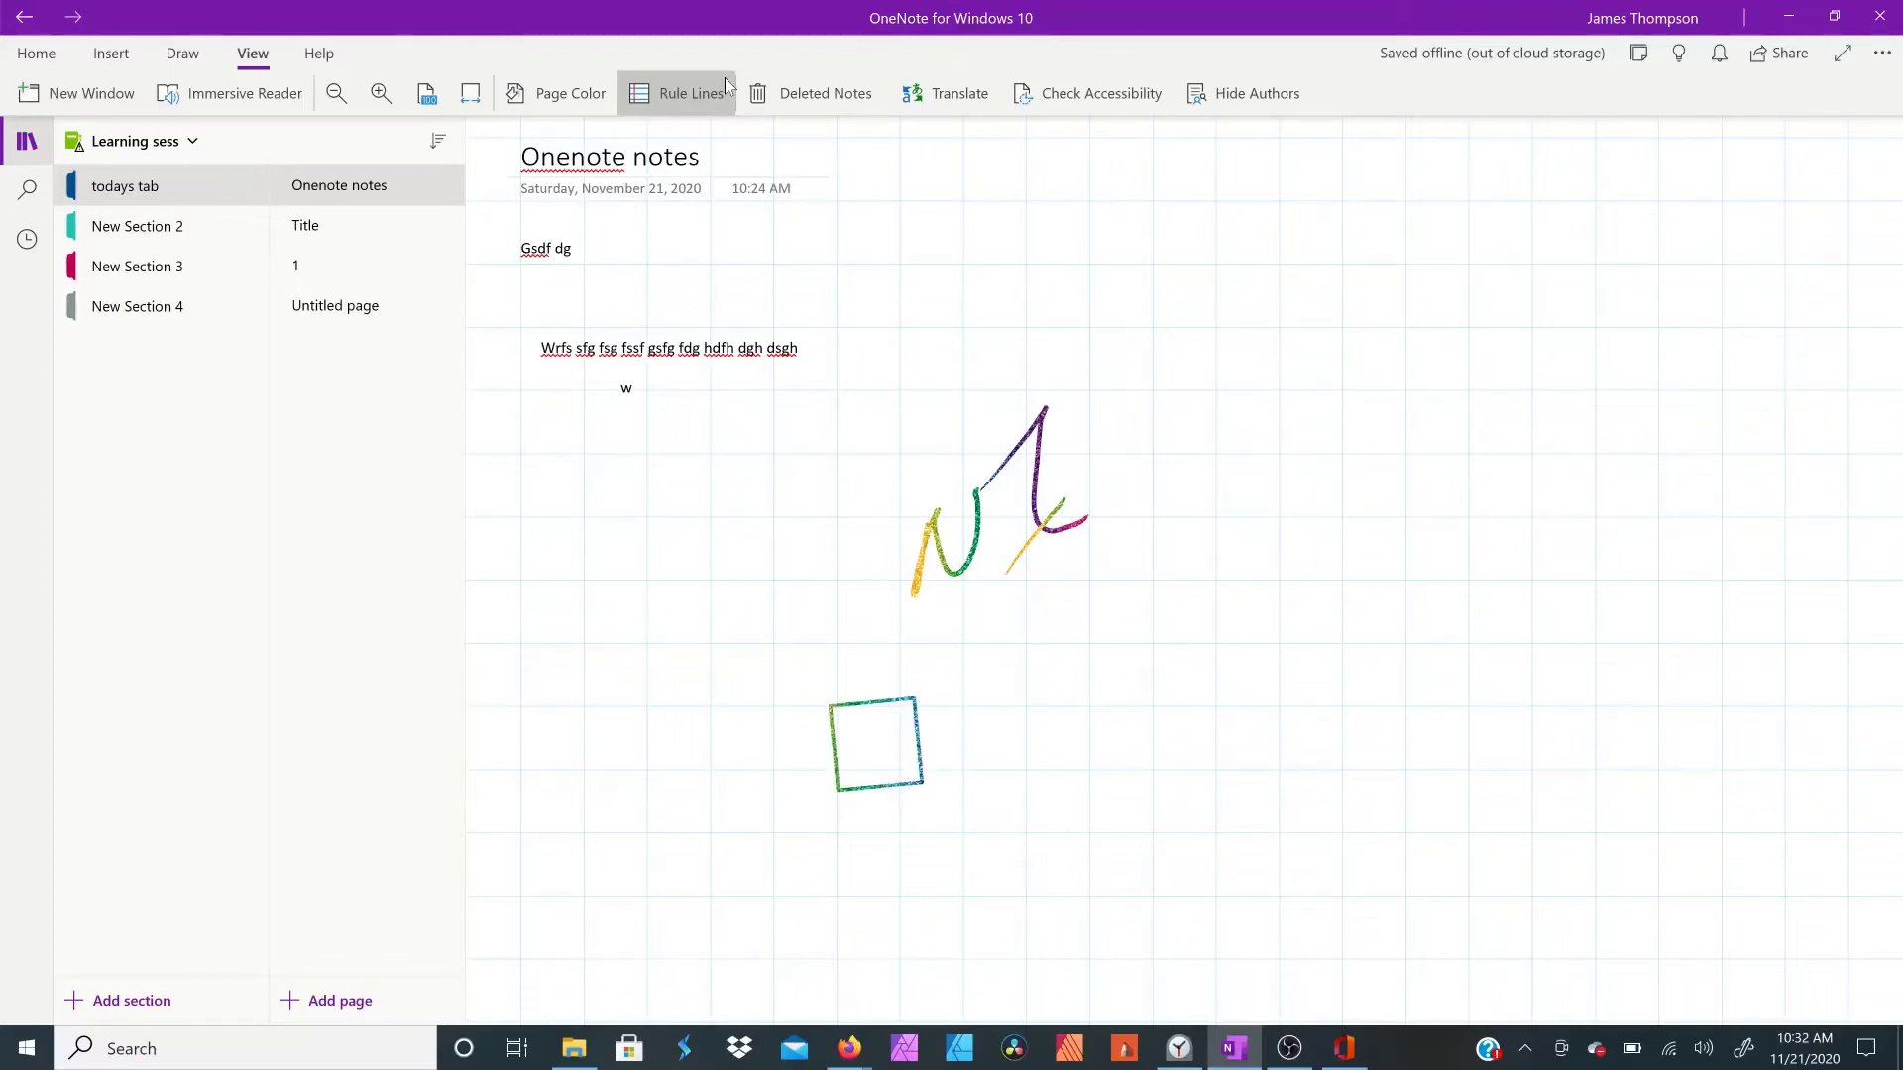
pyautogui.moveTo(1046, 679)
pyautogui.mouseDown()
pyautogui.moveTo(1065, 729)
pyautogui.moveTo(1136, 707)
pyautogui.moveTo(1154, 729)
pyautogui.mouseUp()
pyautogui.moveTo(1136, 708)
pyautogui.mouseDown()
pyautogui.moveTo(1208, 661)
pyautogui.moveTo(1334, 716)
pyautogui.mouseUp()
pyautogui.moveTo(1342, 645); pyautogui.dragTo(1312, 778)
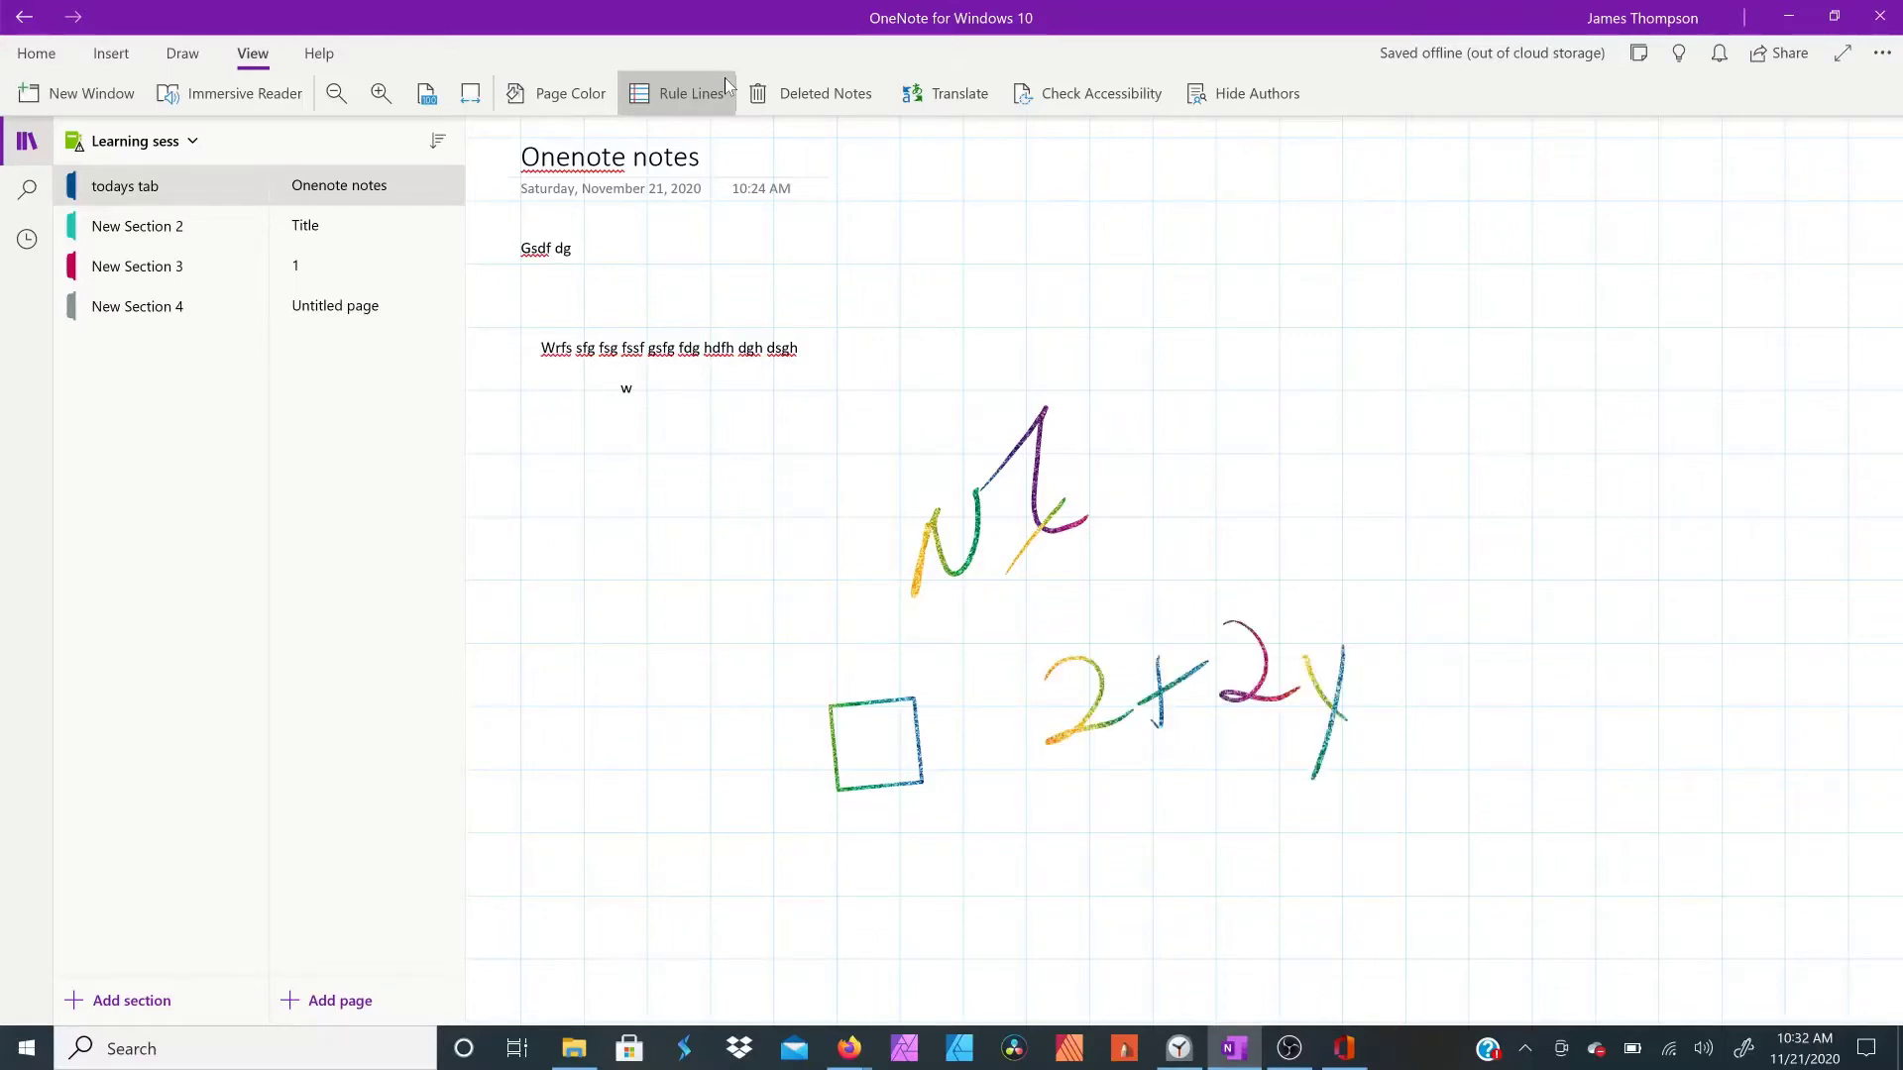
pyautogui.moveTo(1371, 654); pyautogui.dragTo(1425, 652)
pyautogui.moveTo(1367, 691); pyautogui.dragTo(1444, 677)
pyautogui.moveTo(1480, 610); pyautogui.dragTo(1432, 723)
pyautogui.moveTo(1533, 651); pyautogui.dragTo(1479, 722)
pyautogui.moveTo(1472, 671); pyautogui.dragTo(1578, 739)
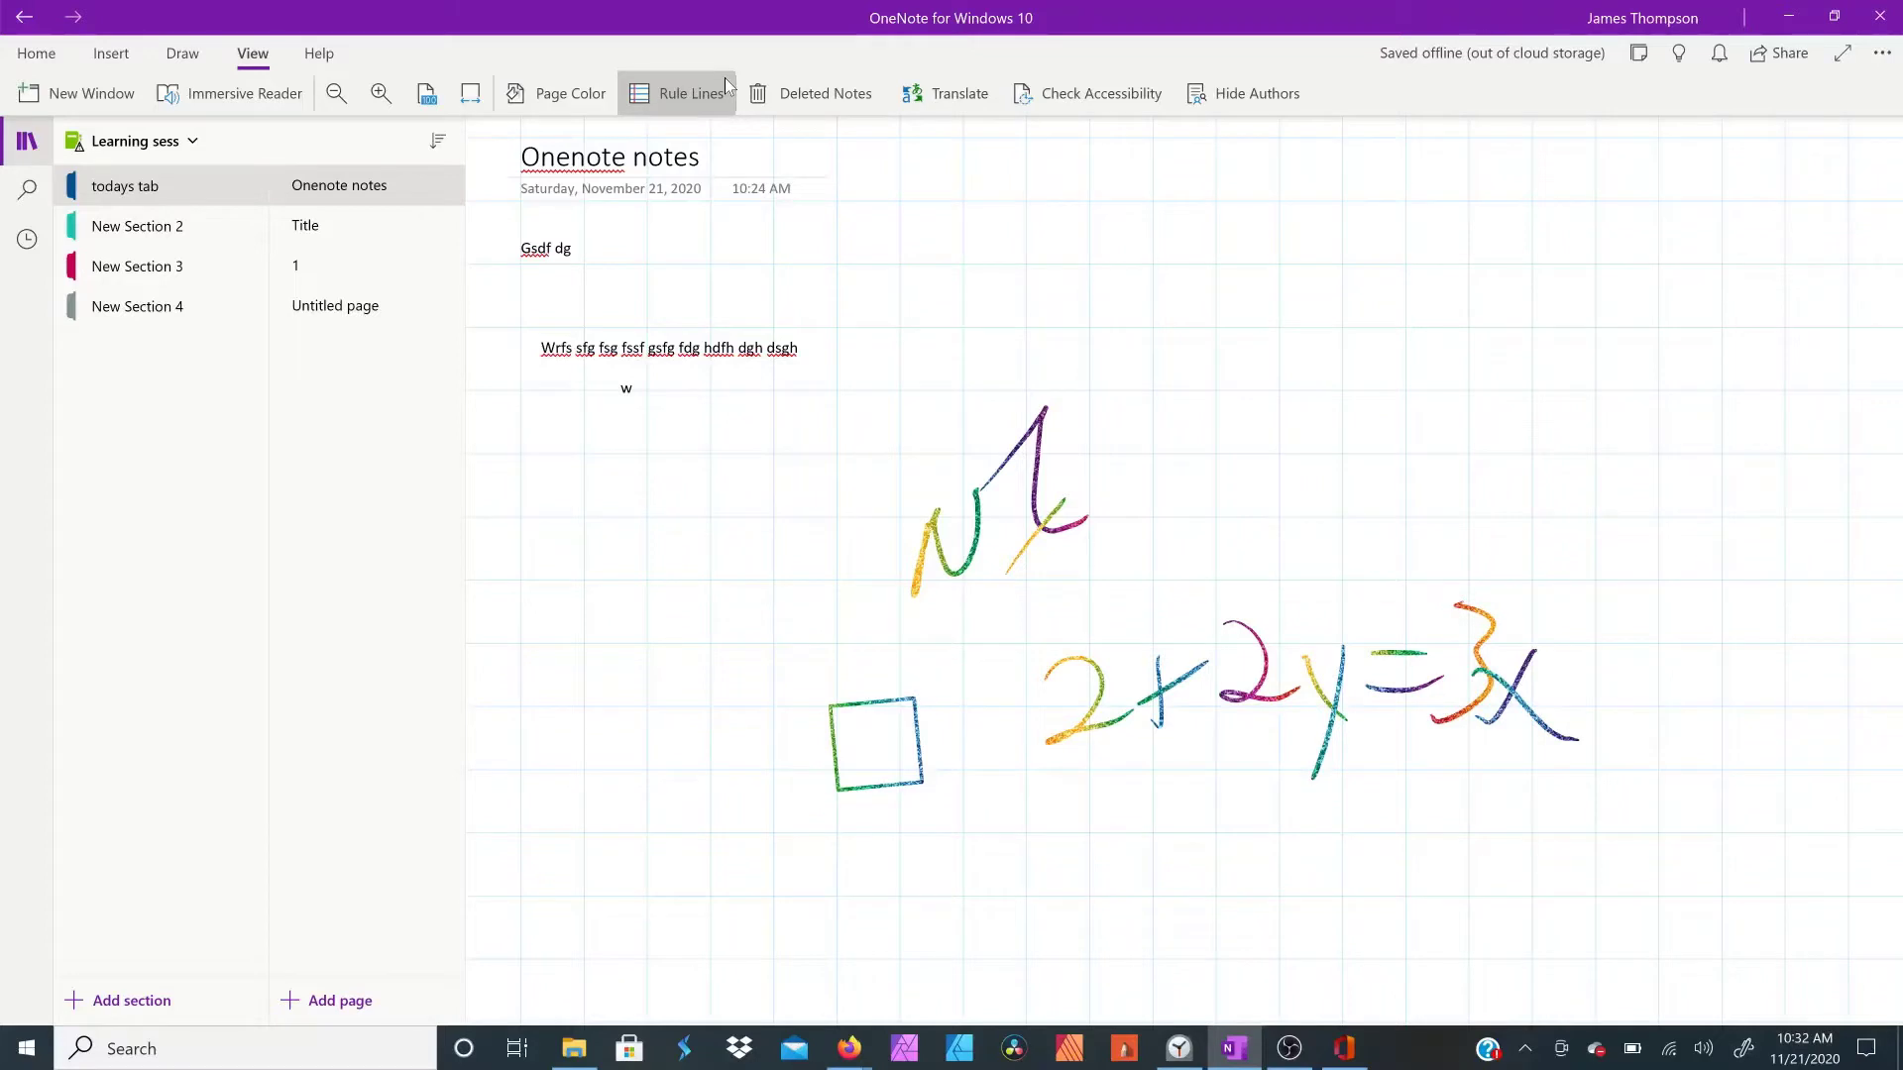
# Step: Underline the y and the final x of the handwritten equation with short horizontal ink strokes
pyautogui.moveTo(1283, 732); pyautogui.dragTo(1355, 735)
pyautogui.moveTo(1494, 736); pyautogui.dragTo(1575, 734)
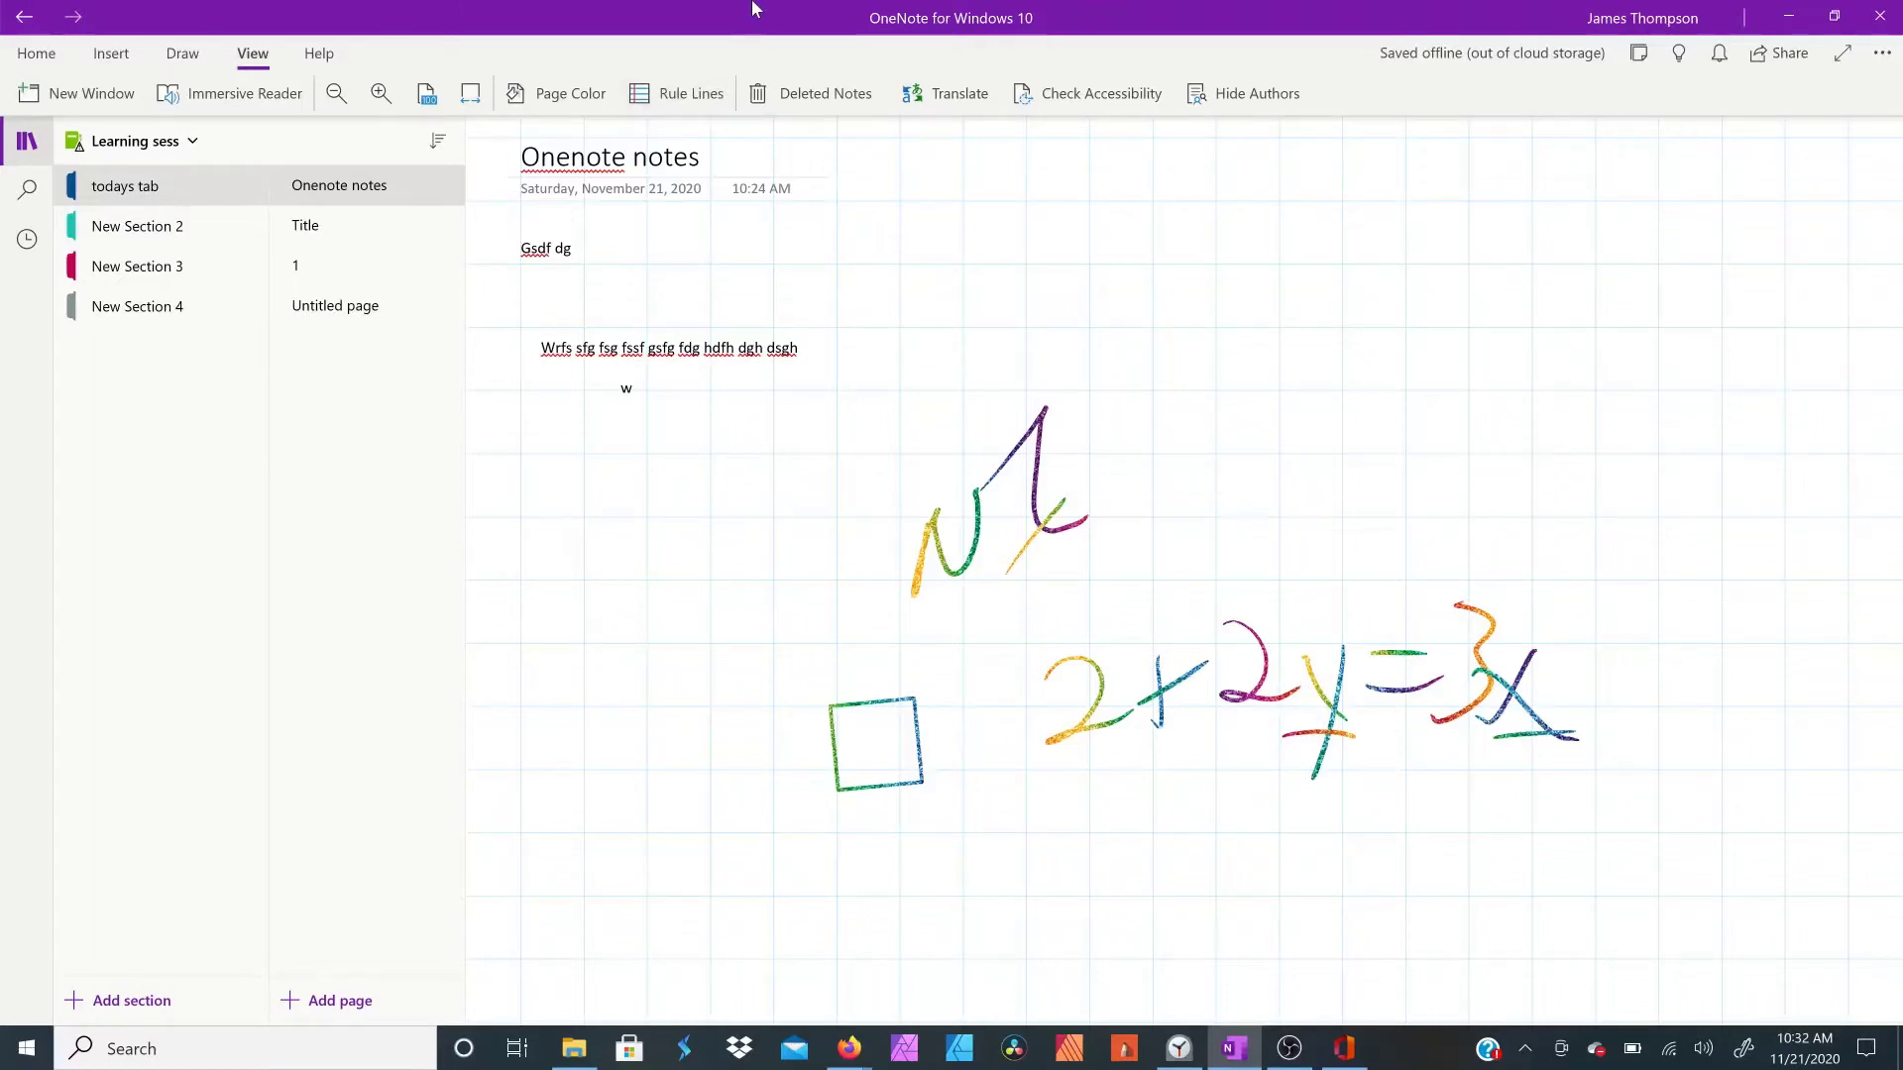
# Step: Draw large curved ink strokes in the blank area of the page far to the right of the handwritten equation
pyautogui.hotkey('ctrl', '-')
pyautogui.hotkey('ctrl', '-')
pyautogui.hotkey('ctrl', '-')
pyautogui.hotkey('ctrl', '-')
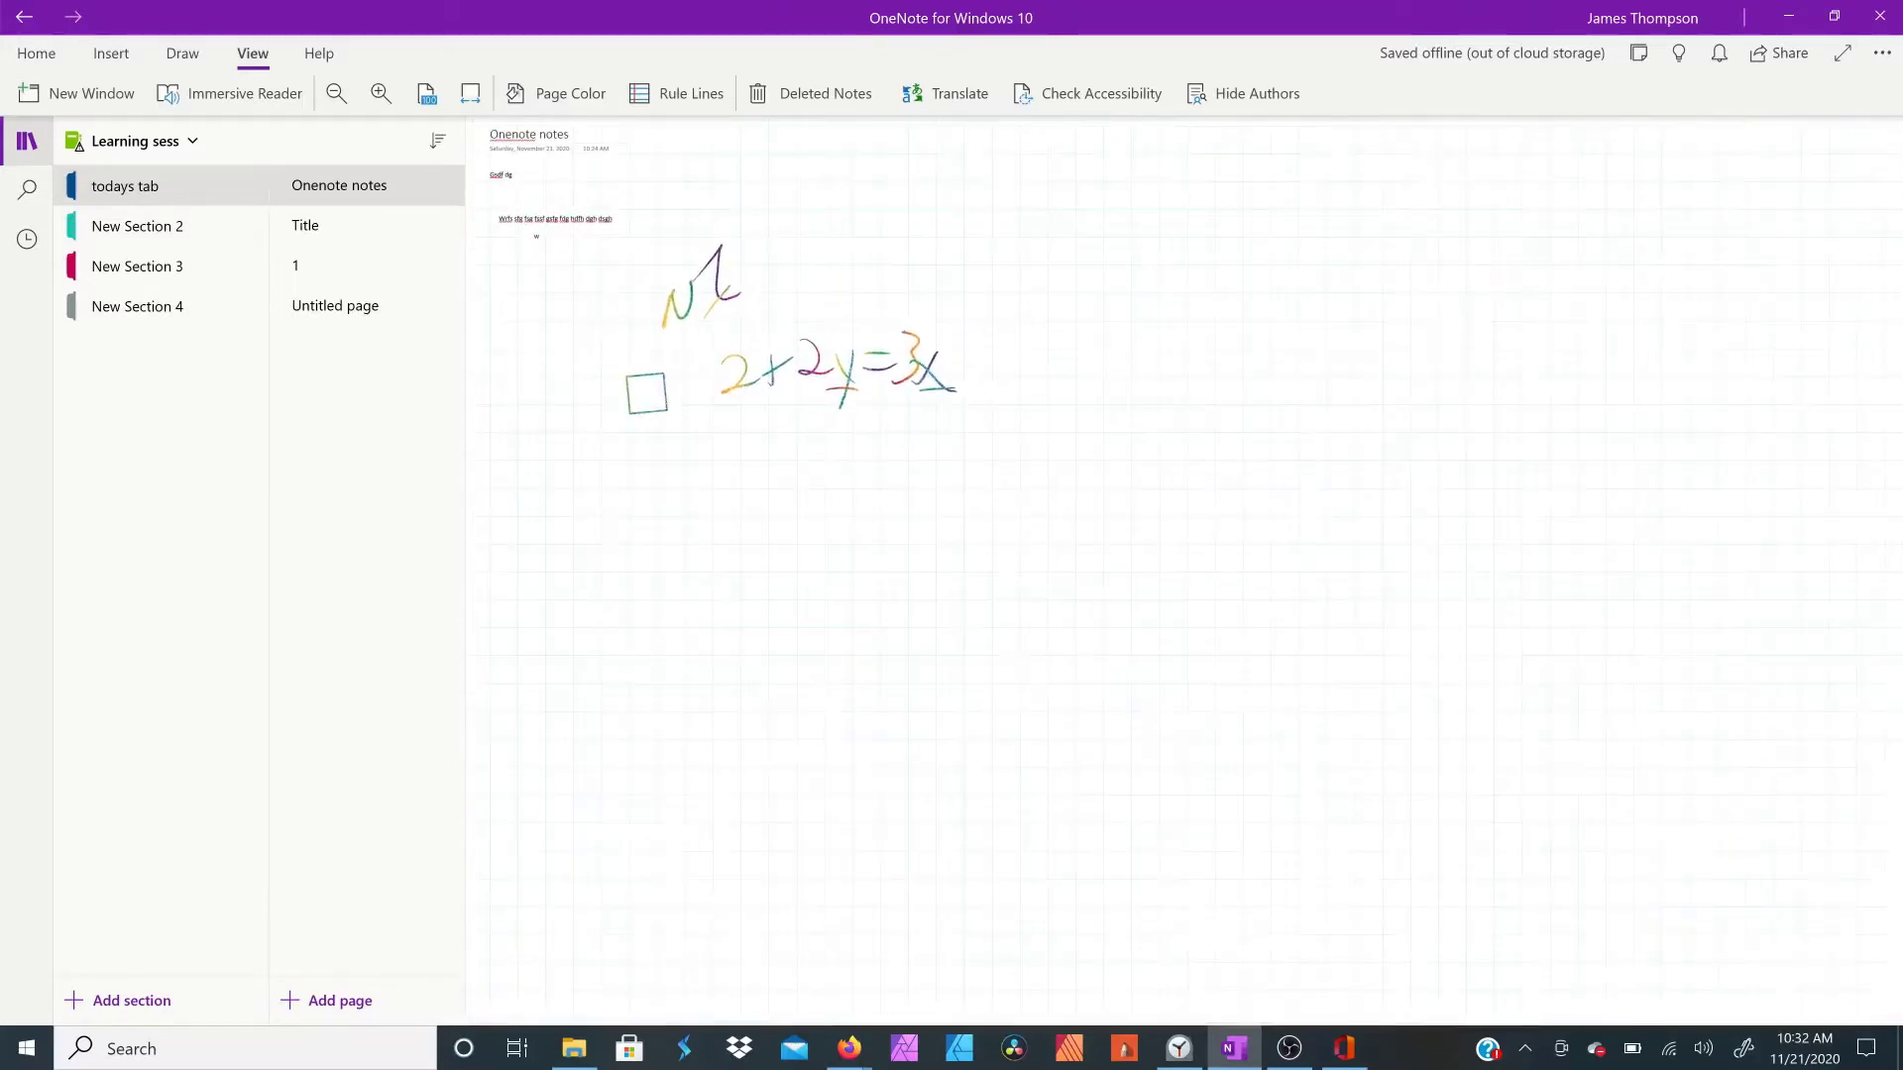
pyautogui.scroll(3, 793, 377)
pyautogui.scroll(-6, 793, 377)
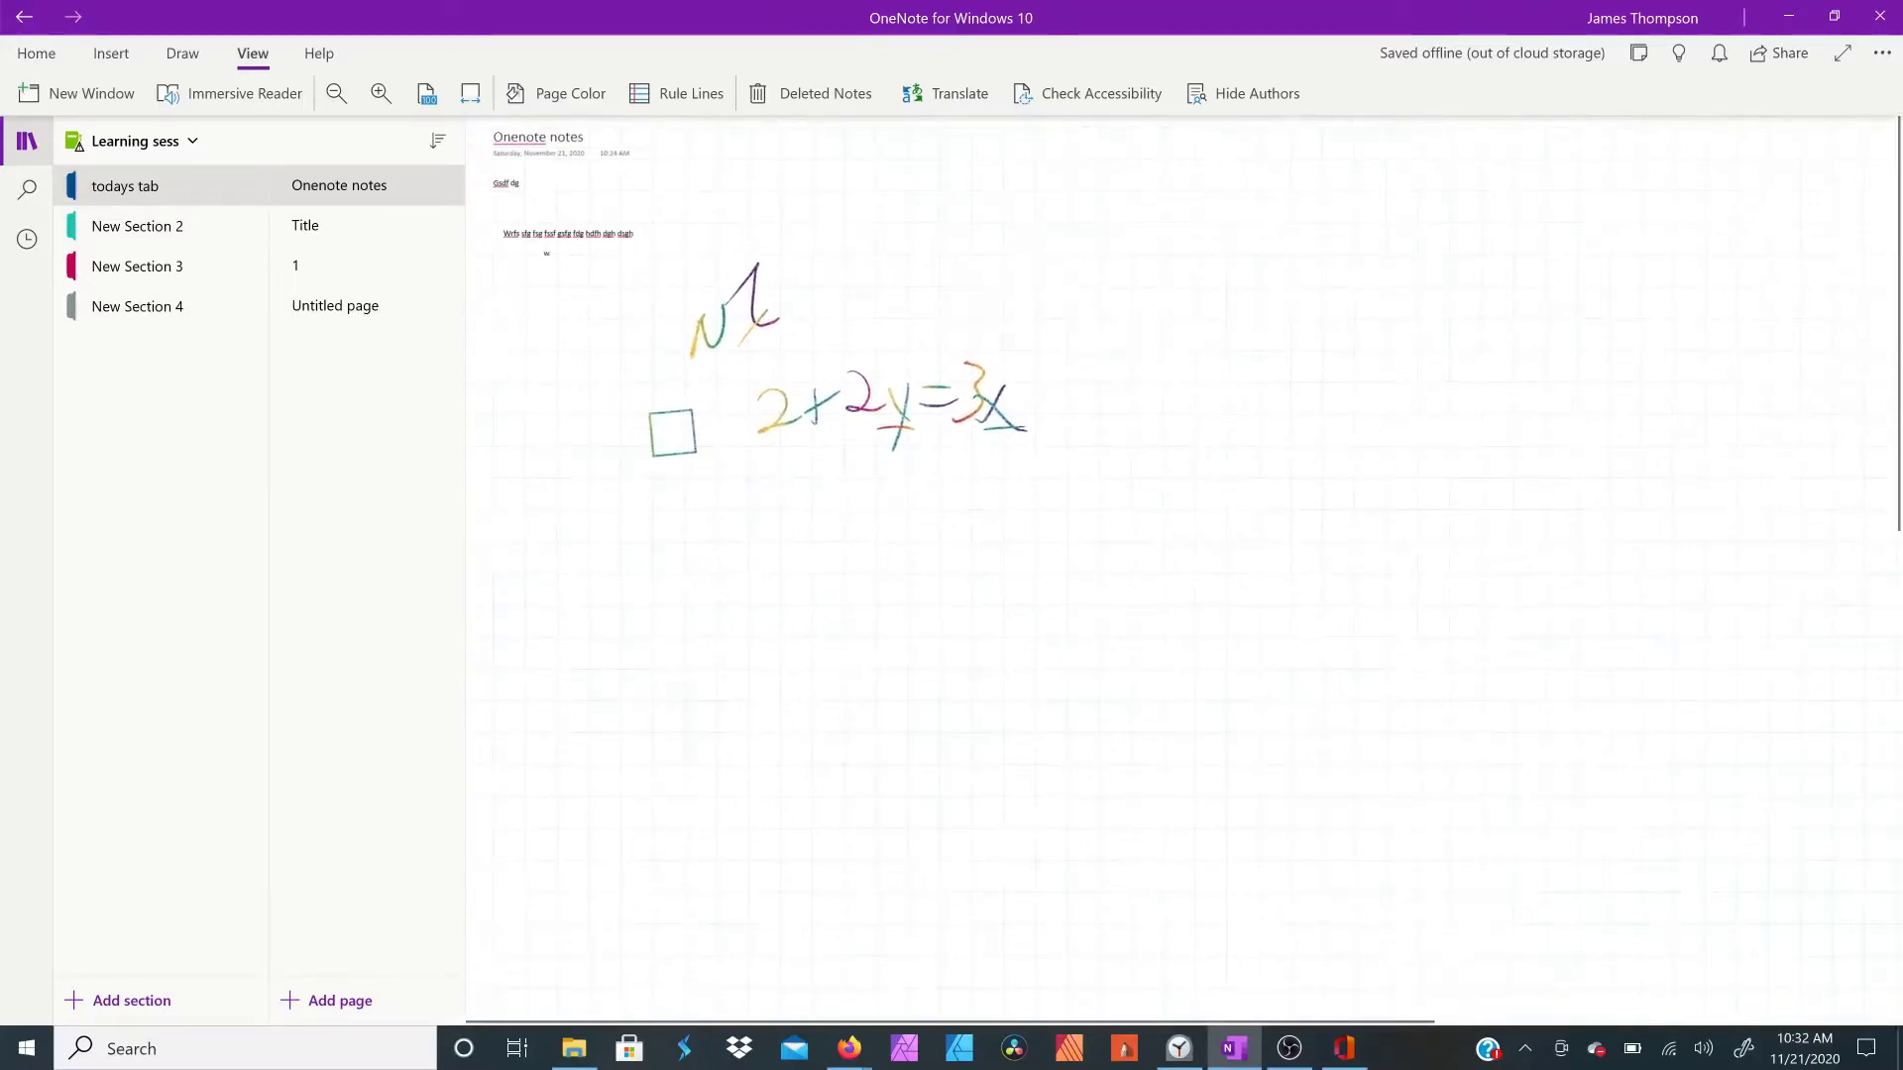
pyautogui.hotkey('ctrl', '+')
pyautogui.hotkey('ctrl', '-')
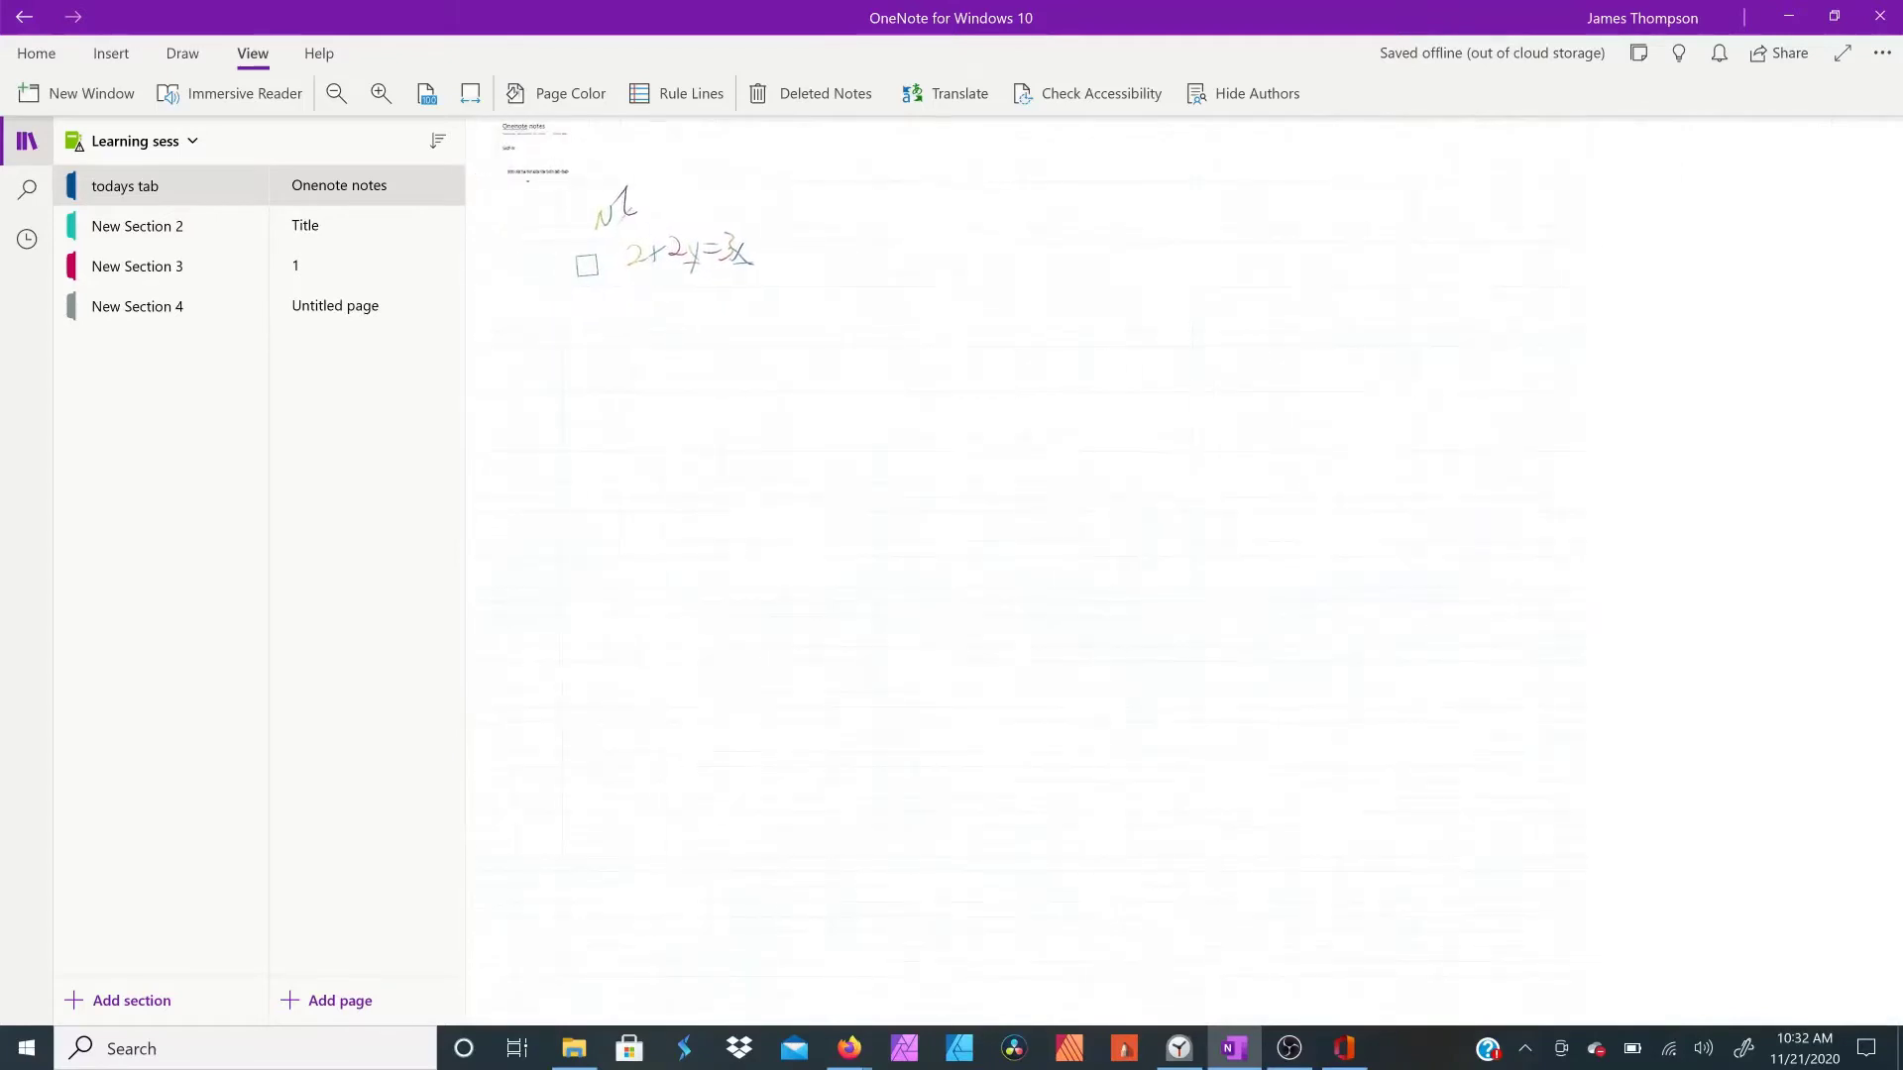
pyautogui.moveTo(1584, 341)
pyautogui.mouseDown()
pyautogui.moveTo(1487, 390)
pyautogui.moveTo(1625, 408)
pyautogui.mouseUp()
pyautogui.moveTo(1432, 502); pyautogui.dragTo(1553, 419)
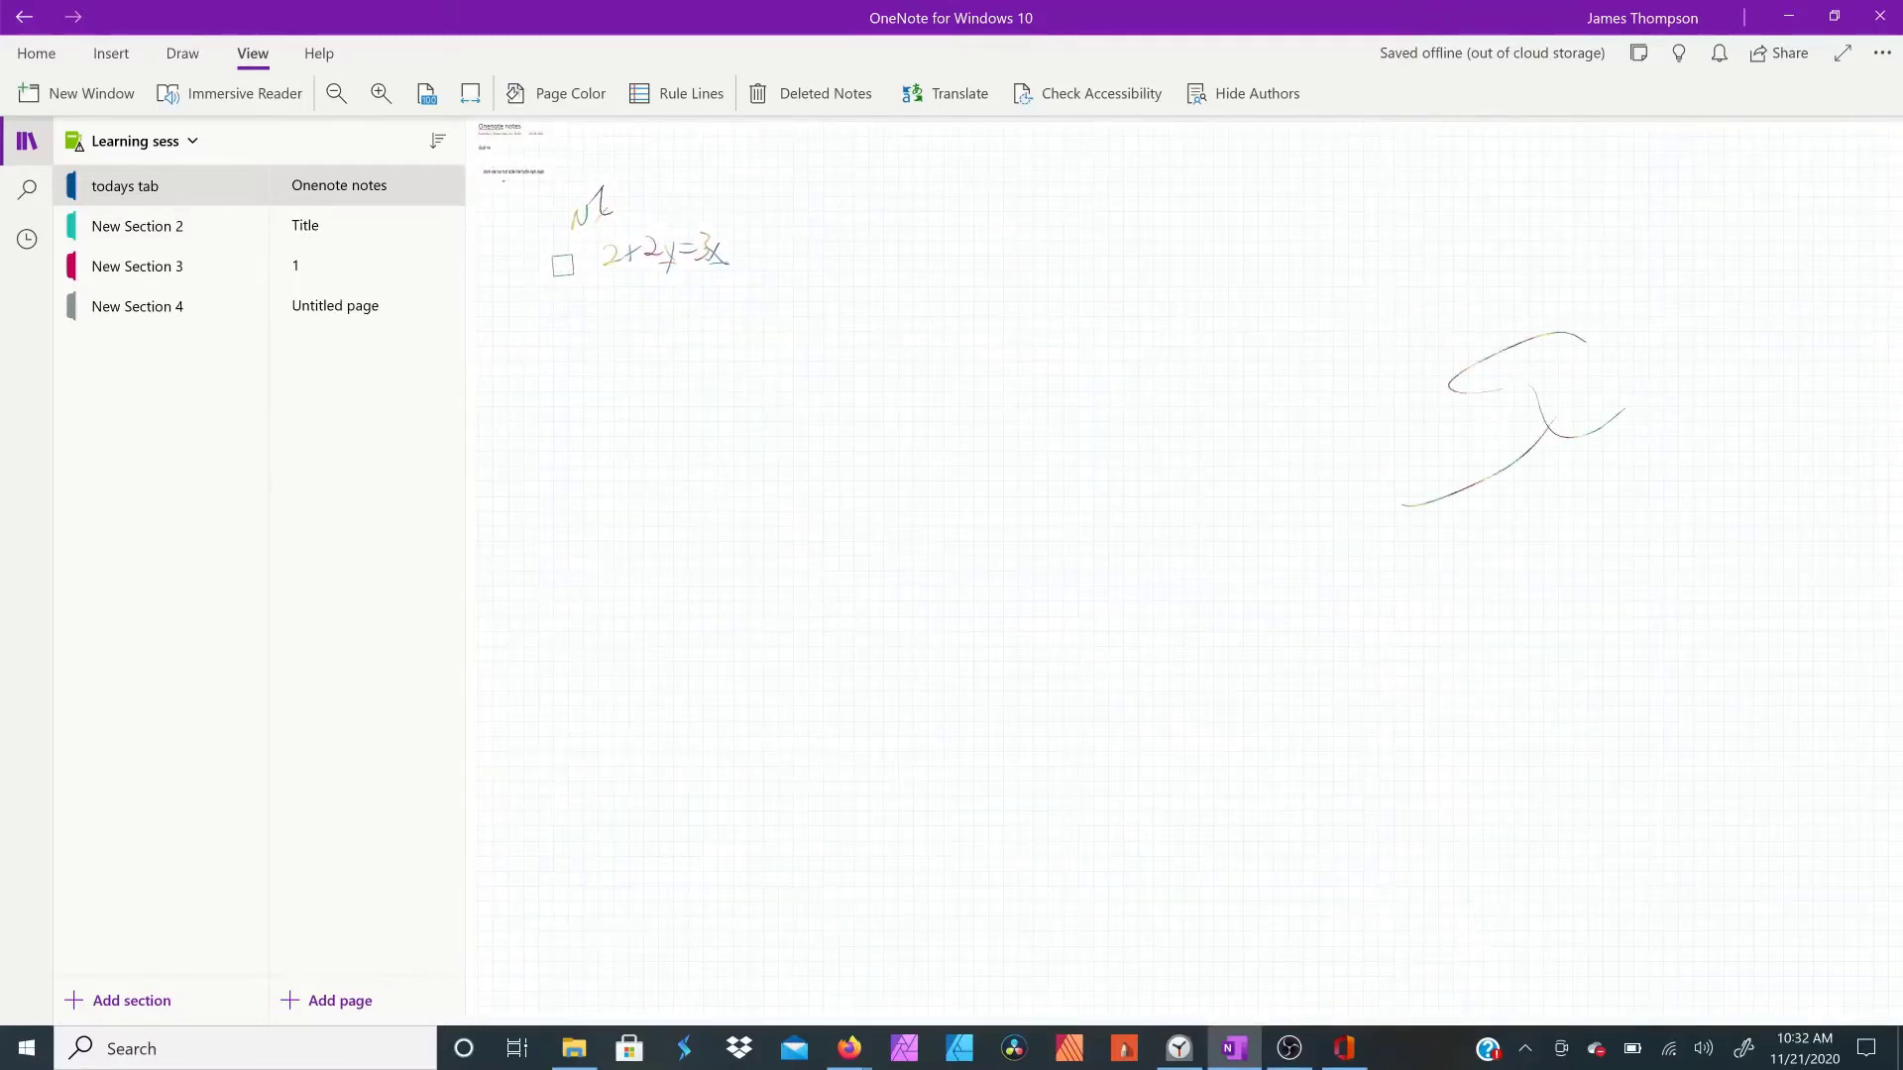
# Step: Undo the large curved strokes, both underlines and the x at the end of the handwritten equation
pyautogui.hotkey('ctrl', 'z')
pyautogui.hotkey('ctrl', 'z')
pyautogui.hotkey('ctrl', 'z')
pyautogui.hotkey('ctrl', 'z')
pyautogui.scroll(5, 634, 257)
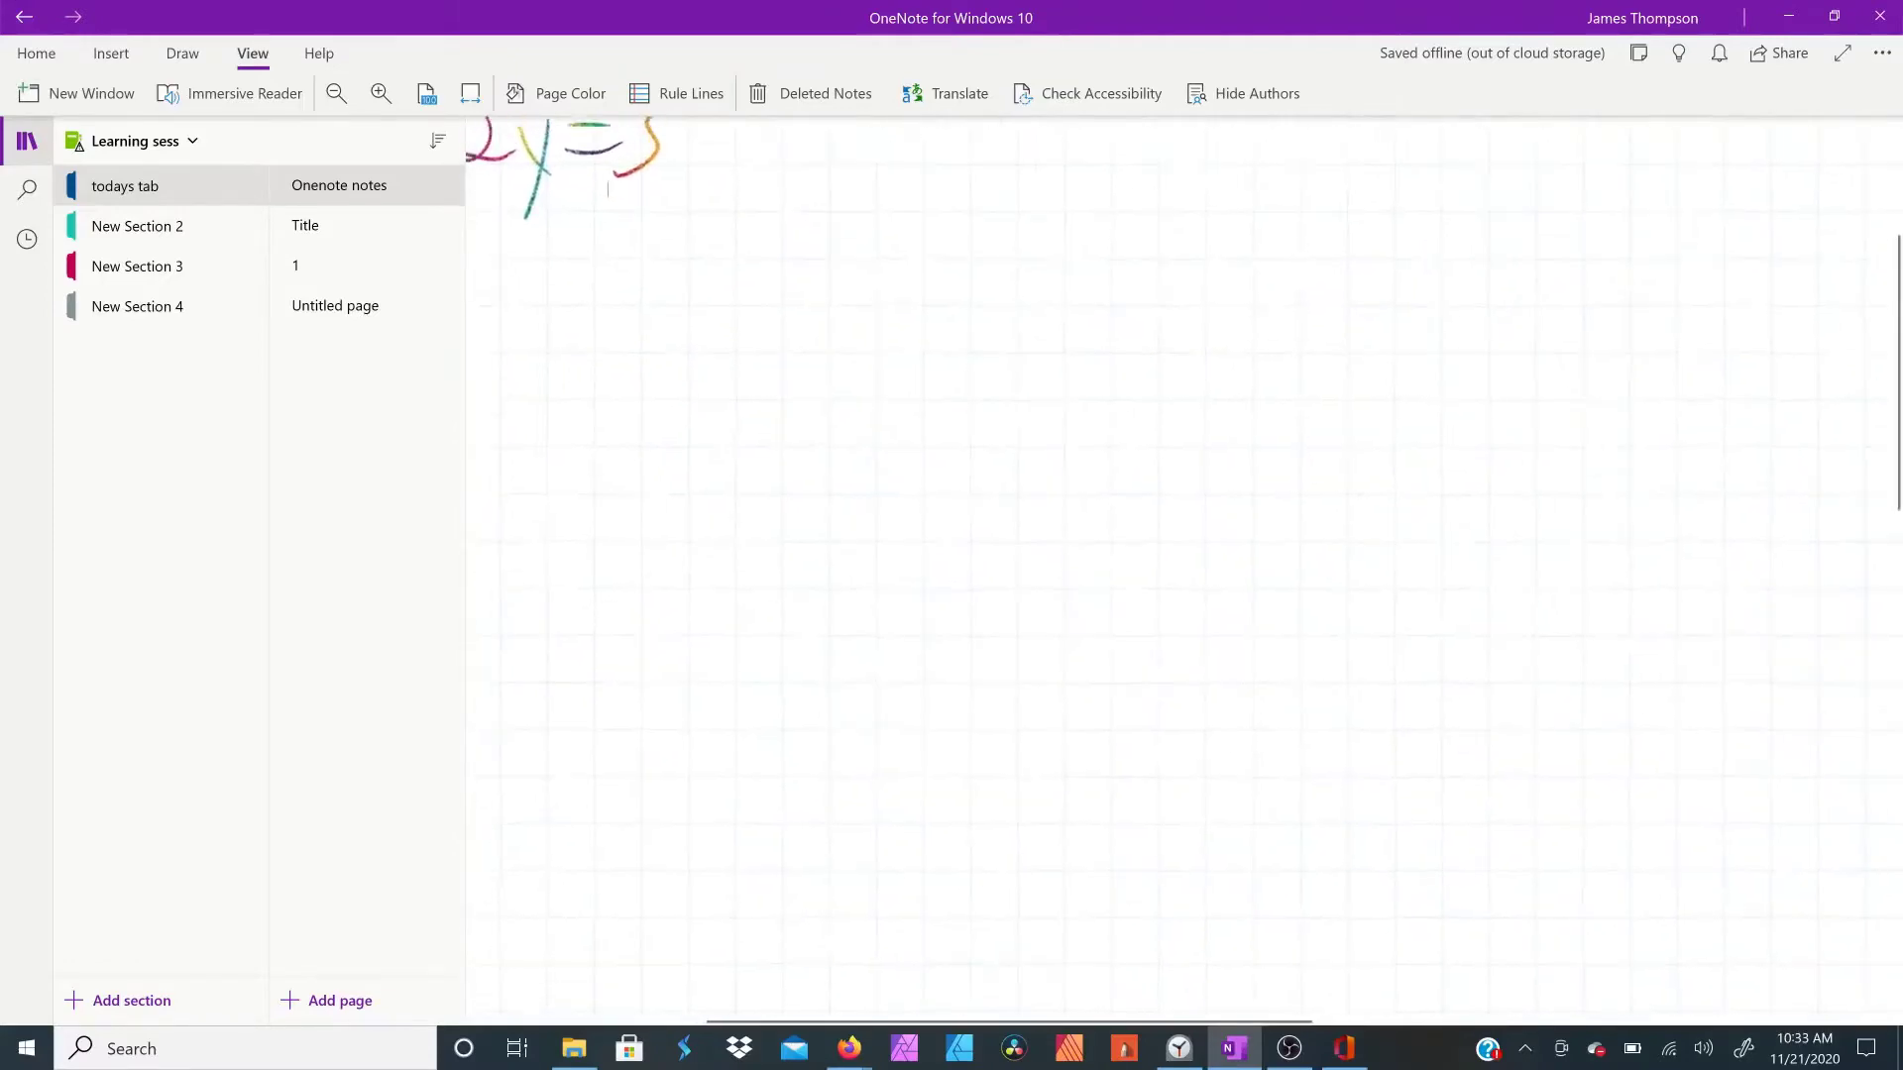
pyautogui.scroll(-5, 892, 396)
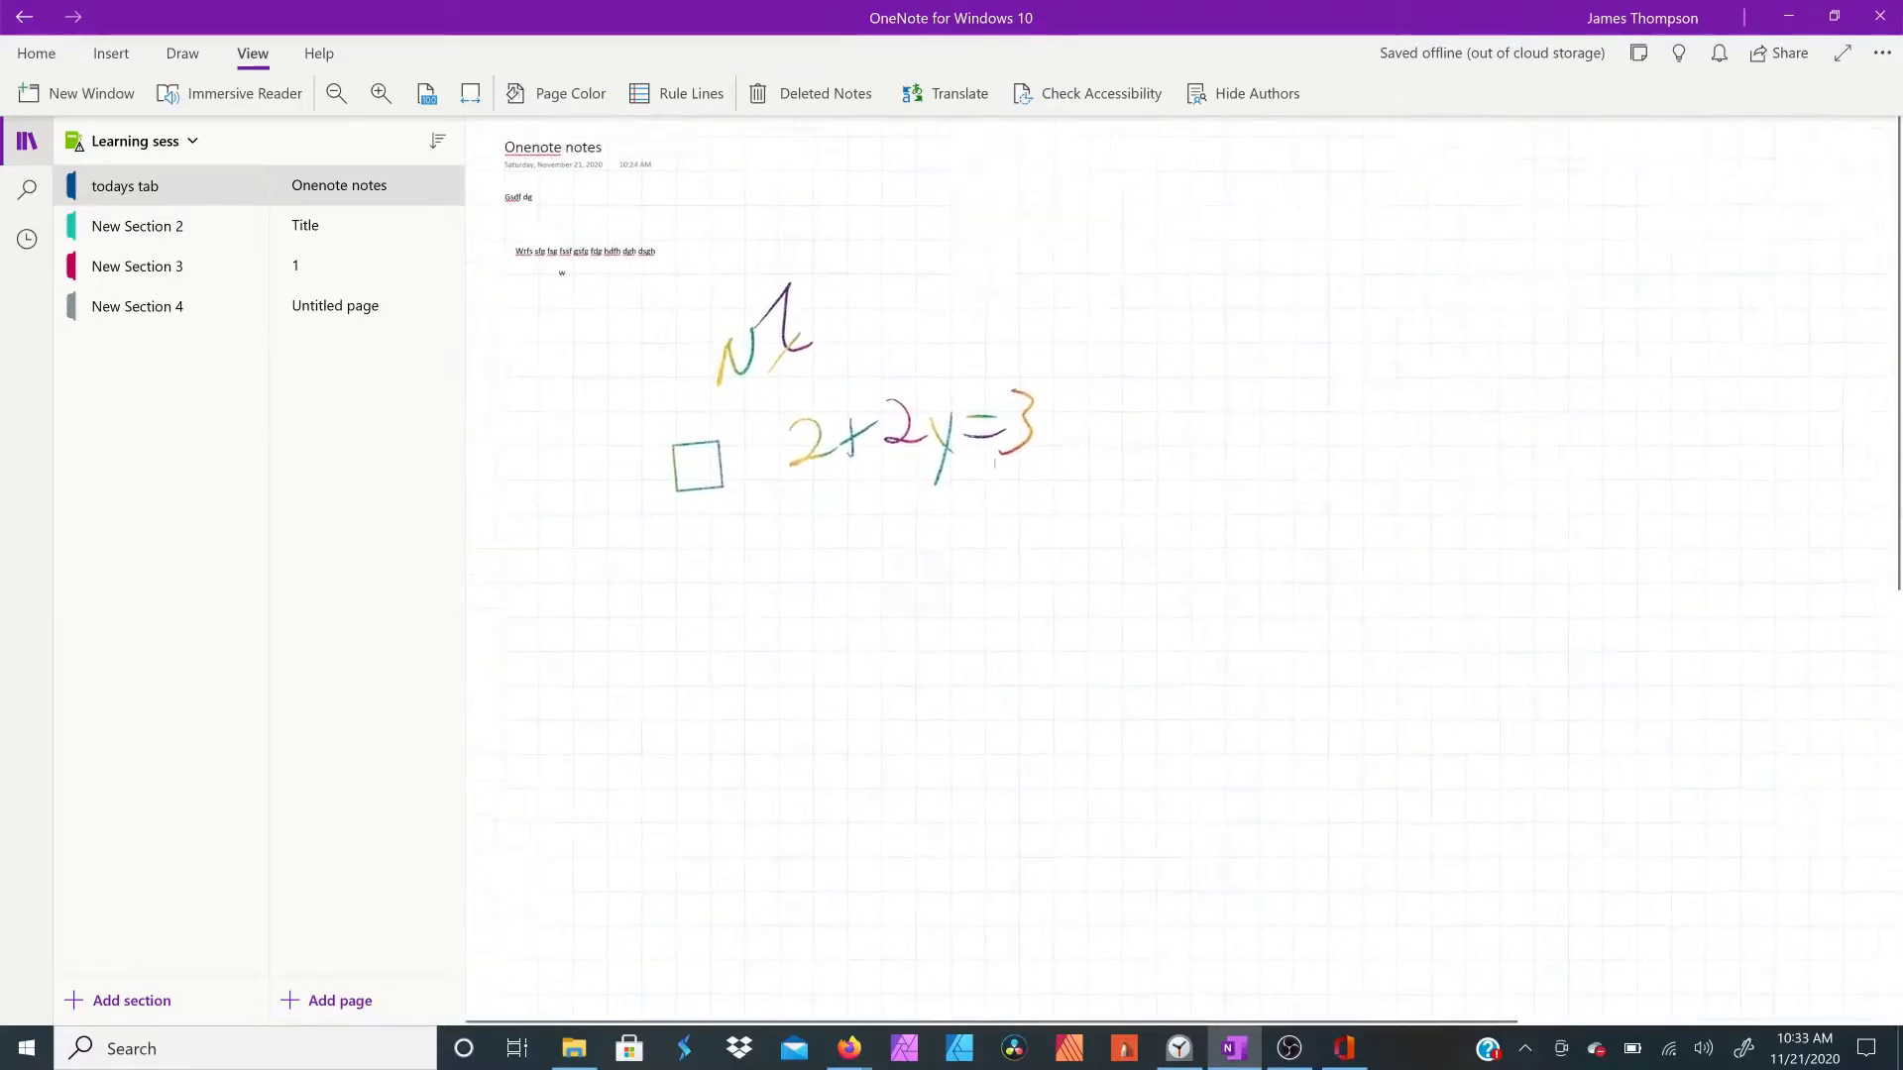
pyautogui.scroll(5, 892, 426)
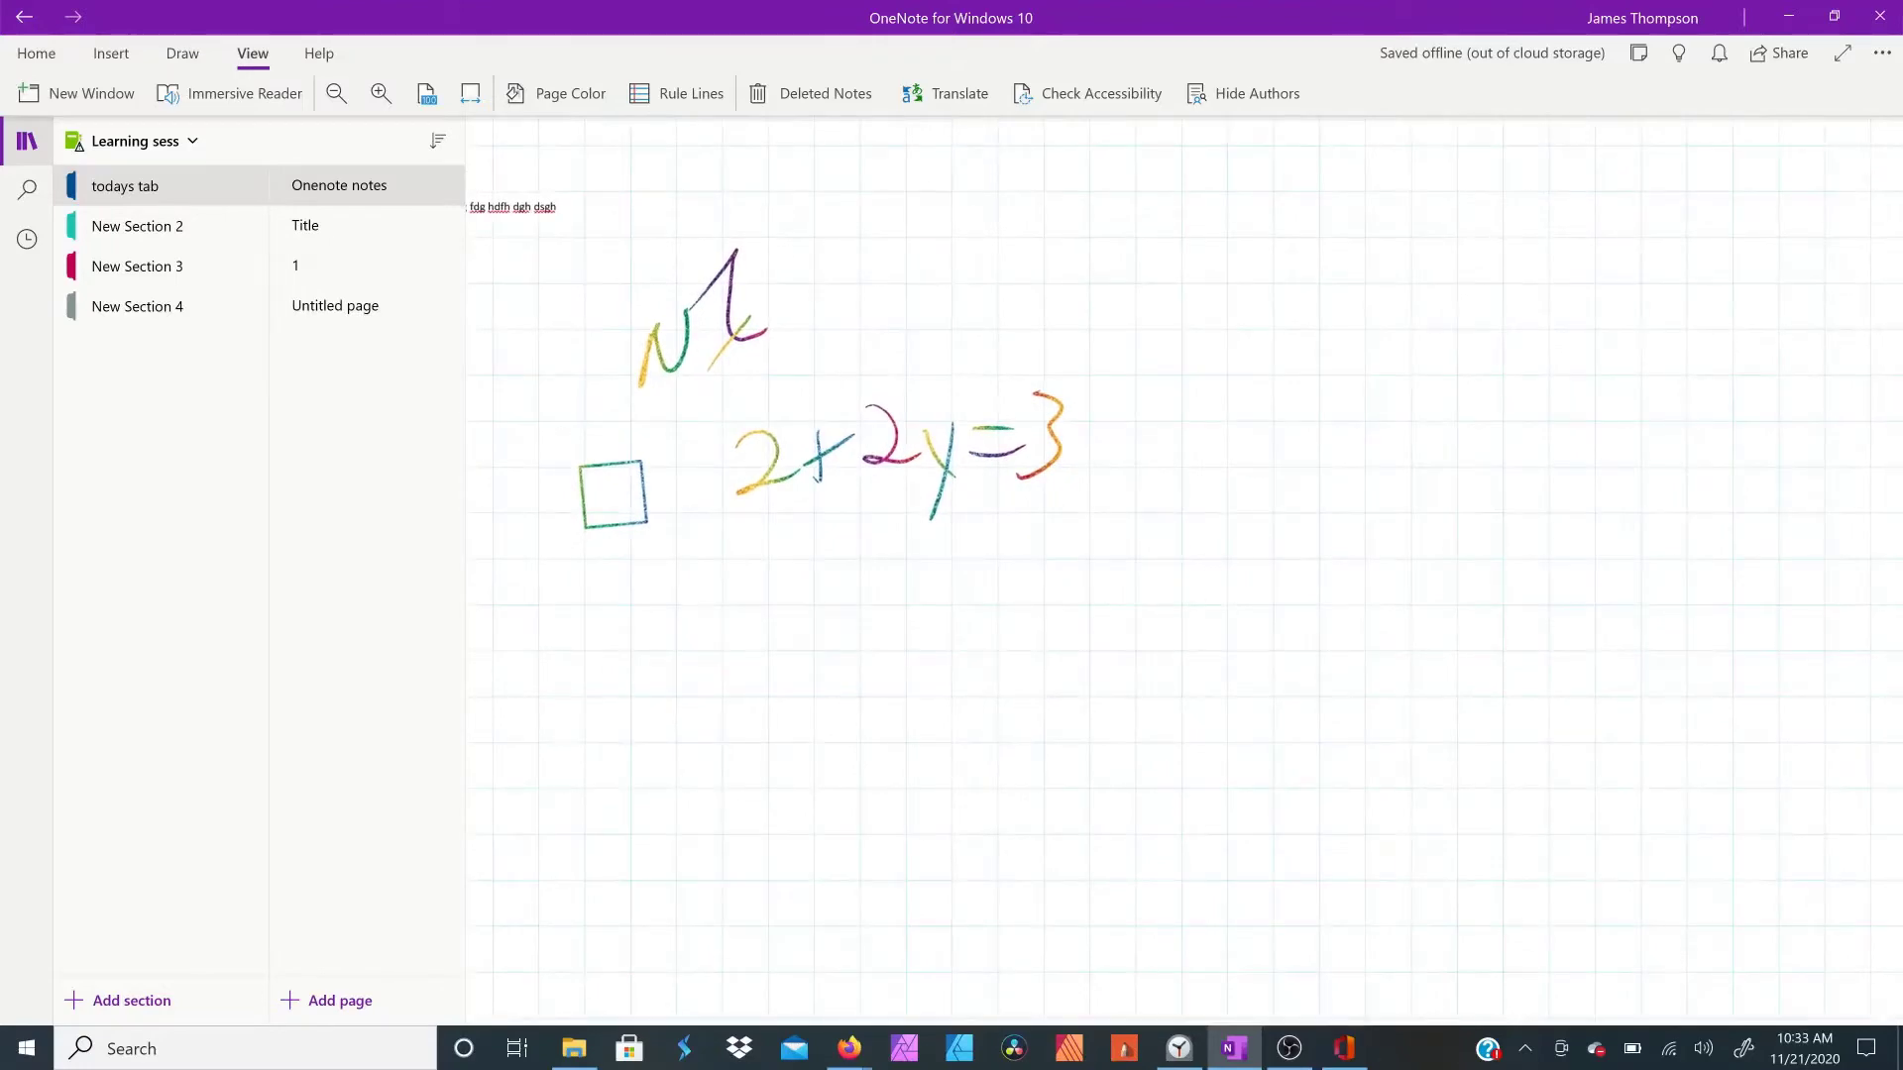
pyautogui.scroll(-3, 991, 575)
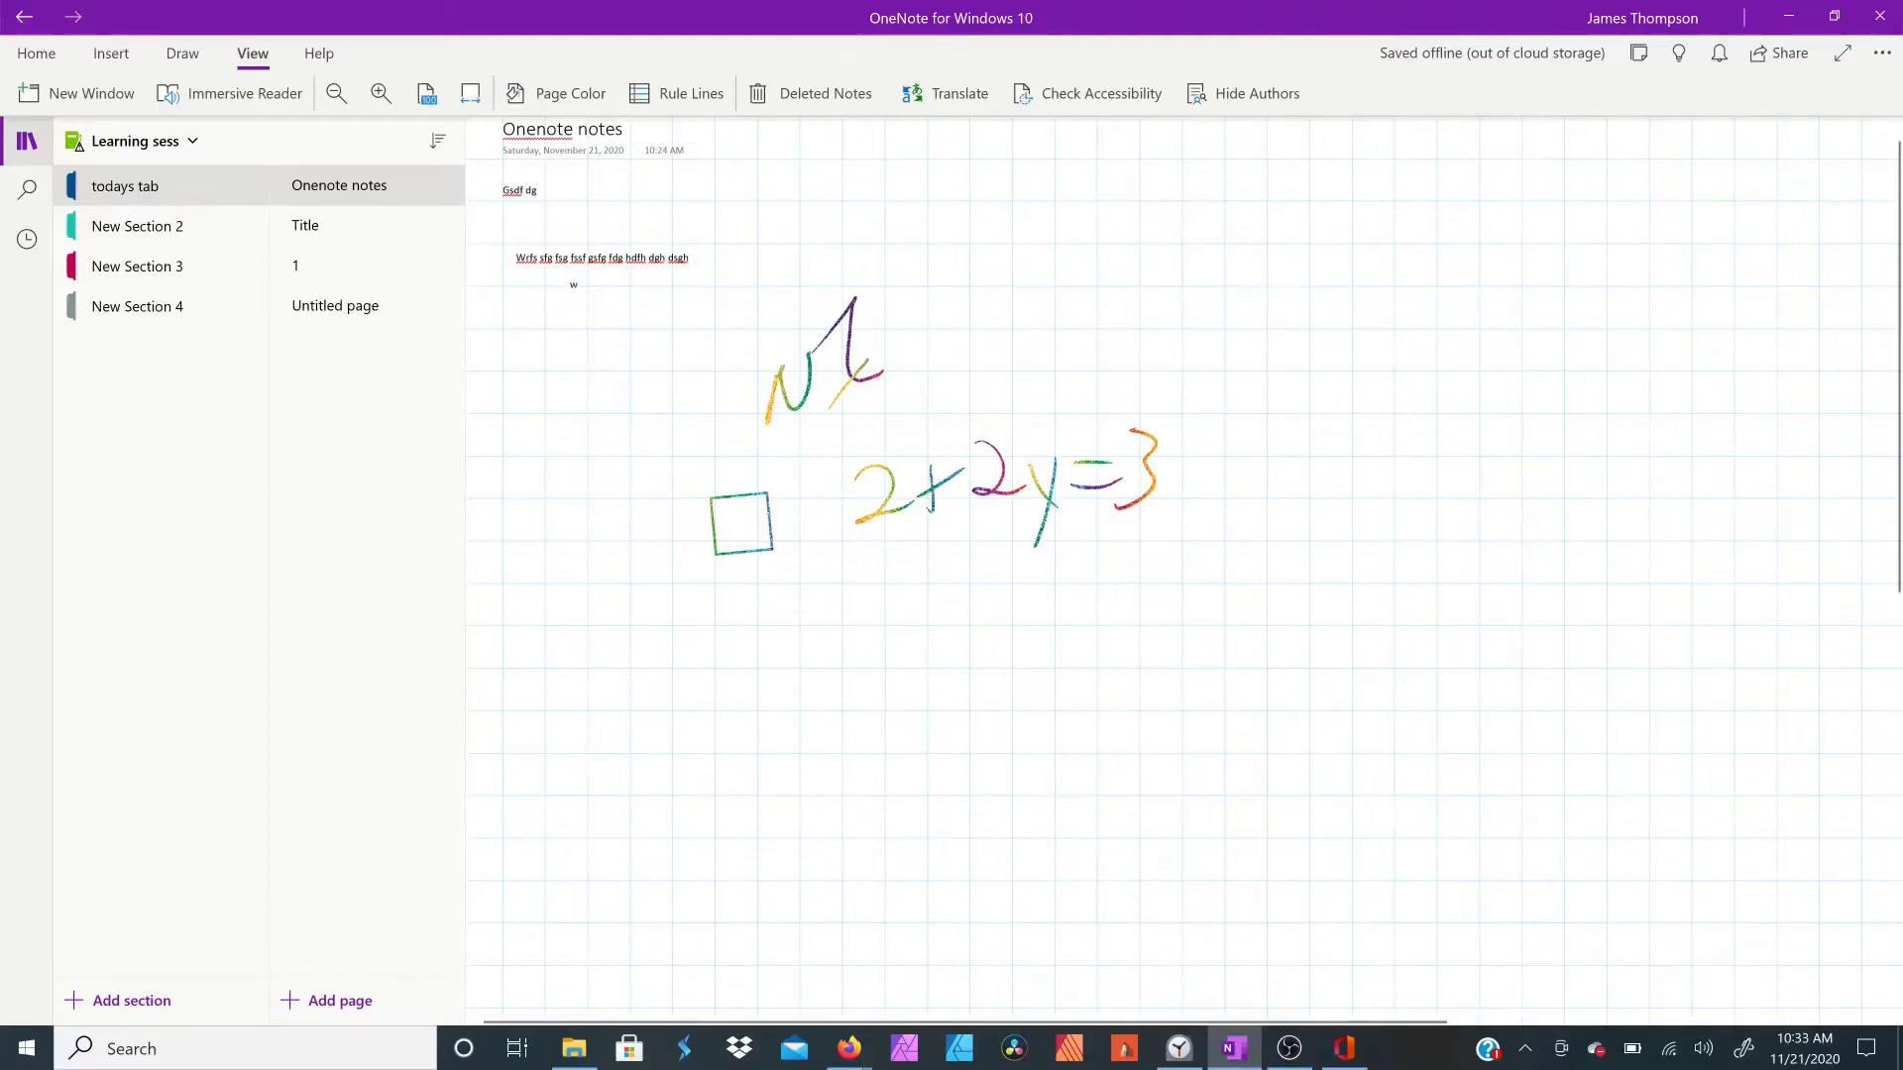
# Step: Handwrite the equation 2+1x=3x+5 in ink below the equation 2+2y=3
pyautogui.click(183, 54)
pyautogui.click(119, 56)
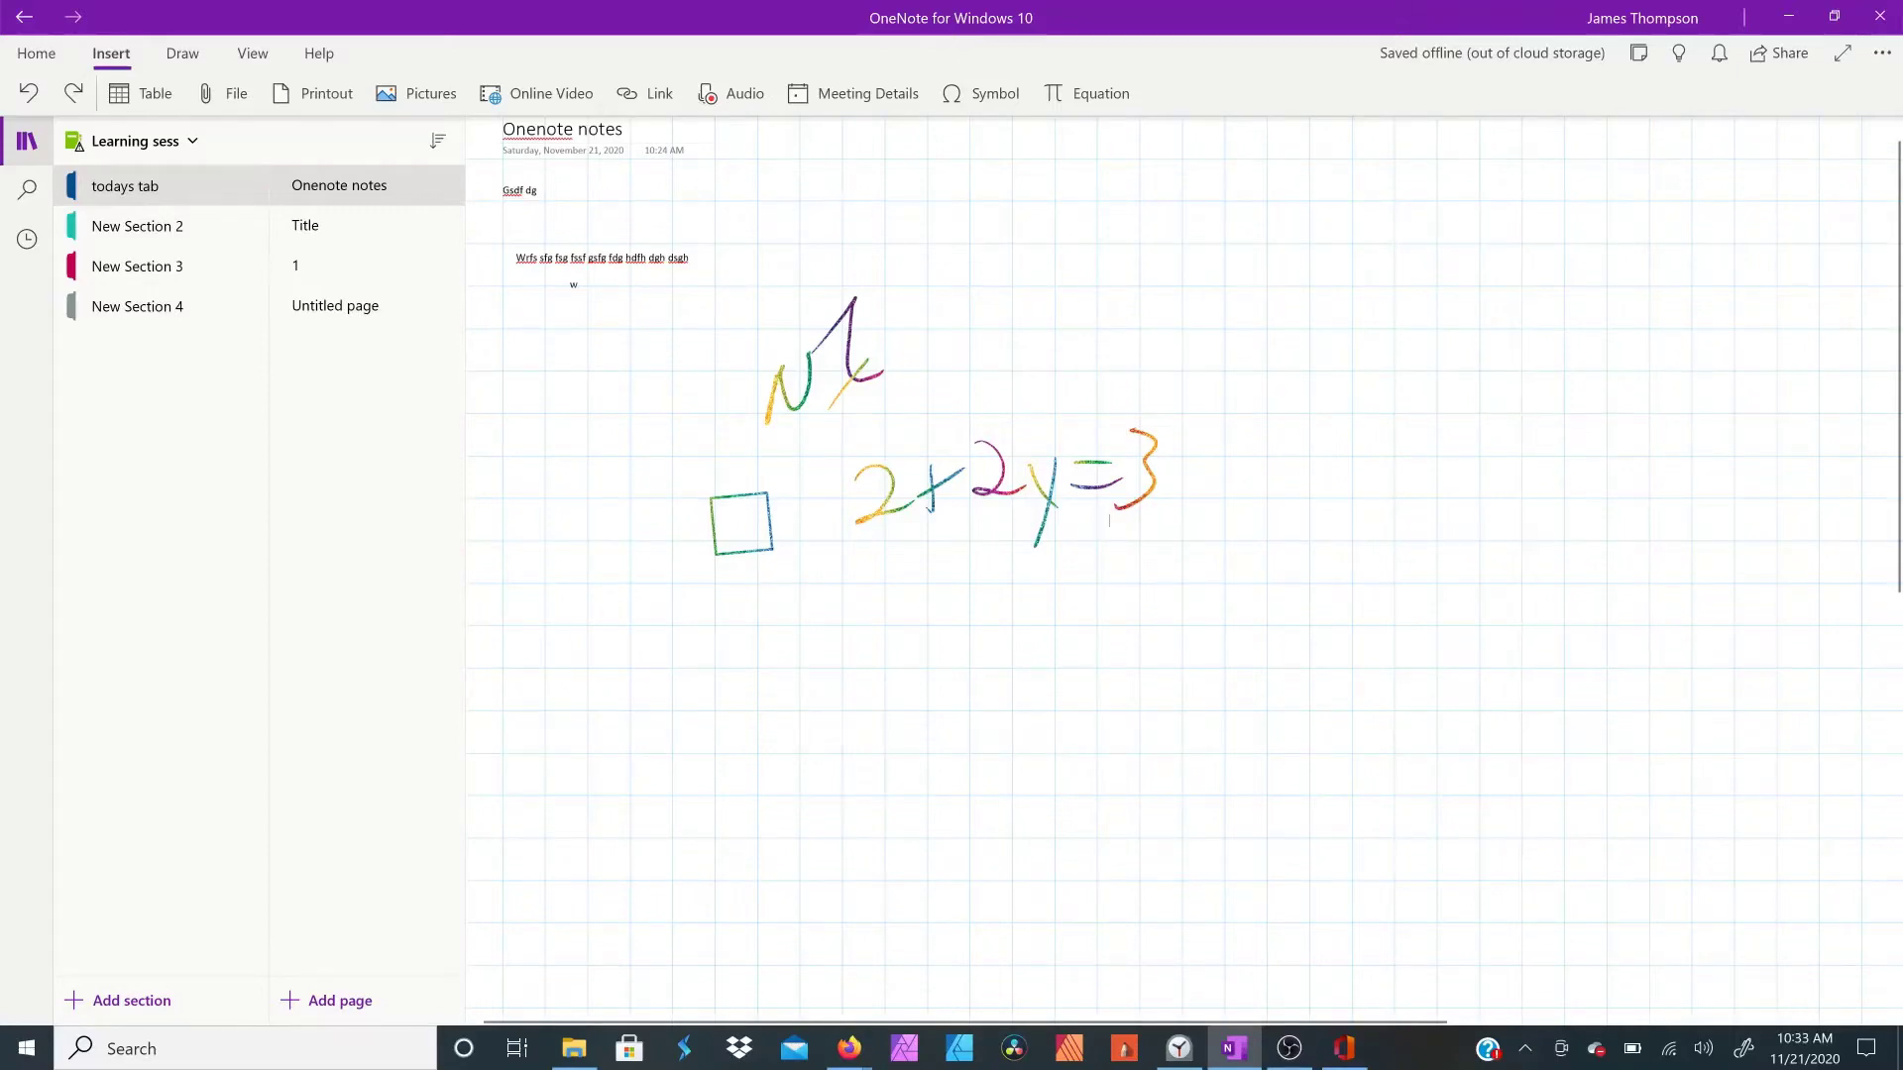
pyautogui.moveTo(1030, 624)
pyautogui.mouseDown()
pyautogui.moveTo(1065, 678)
pyautogui.moveTo(1127, 654)
pyautogui.mouseUp()
pyautogui.moveTo(1097, 639)
pyautogui.mouseDown()
pyautogui.moveTo(1097, 674)
pyautogui.moveTo(1147, 647)
pyautogui.moveTo(1144, 662)
pyautogui.moveTo(1195, 649)
pyautogui.moveTo(1174, 671)
pyautogui.moveTo(1251, 641)
pyautogui.mouseUp()
pyautogui.moveTo(1226, 655); pyautogui.dragTo(1351, 663)
pyautogui.moveTo(1359, 637)
pyautogui.mouseDown()
pyautogui.moveTo(1324, 672)
pyautogui.moveTo(1399, 674)
pyautogui.moveTo(1427, 635)
pyautogui.moveTo(1445, 649)
pyautogui.mouseUp()
pyautogui.moveTo(1449, 617); pyautogui.dragTo(1486, 611)
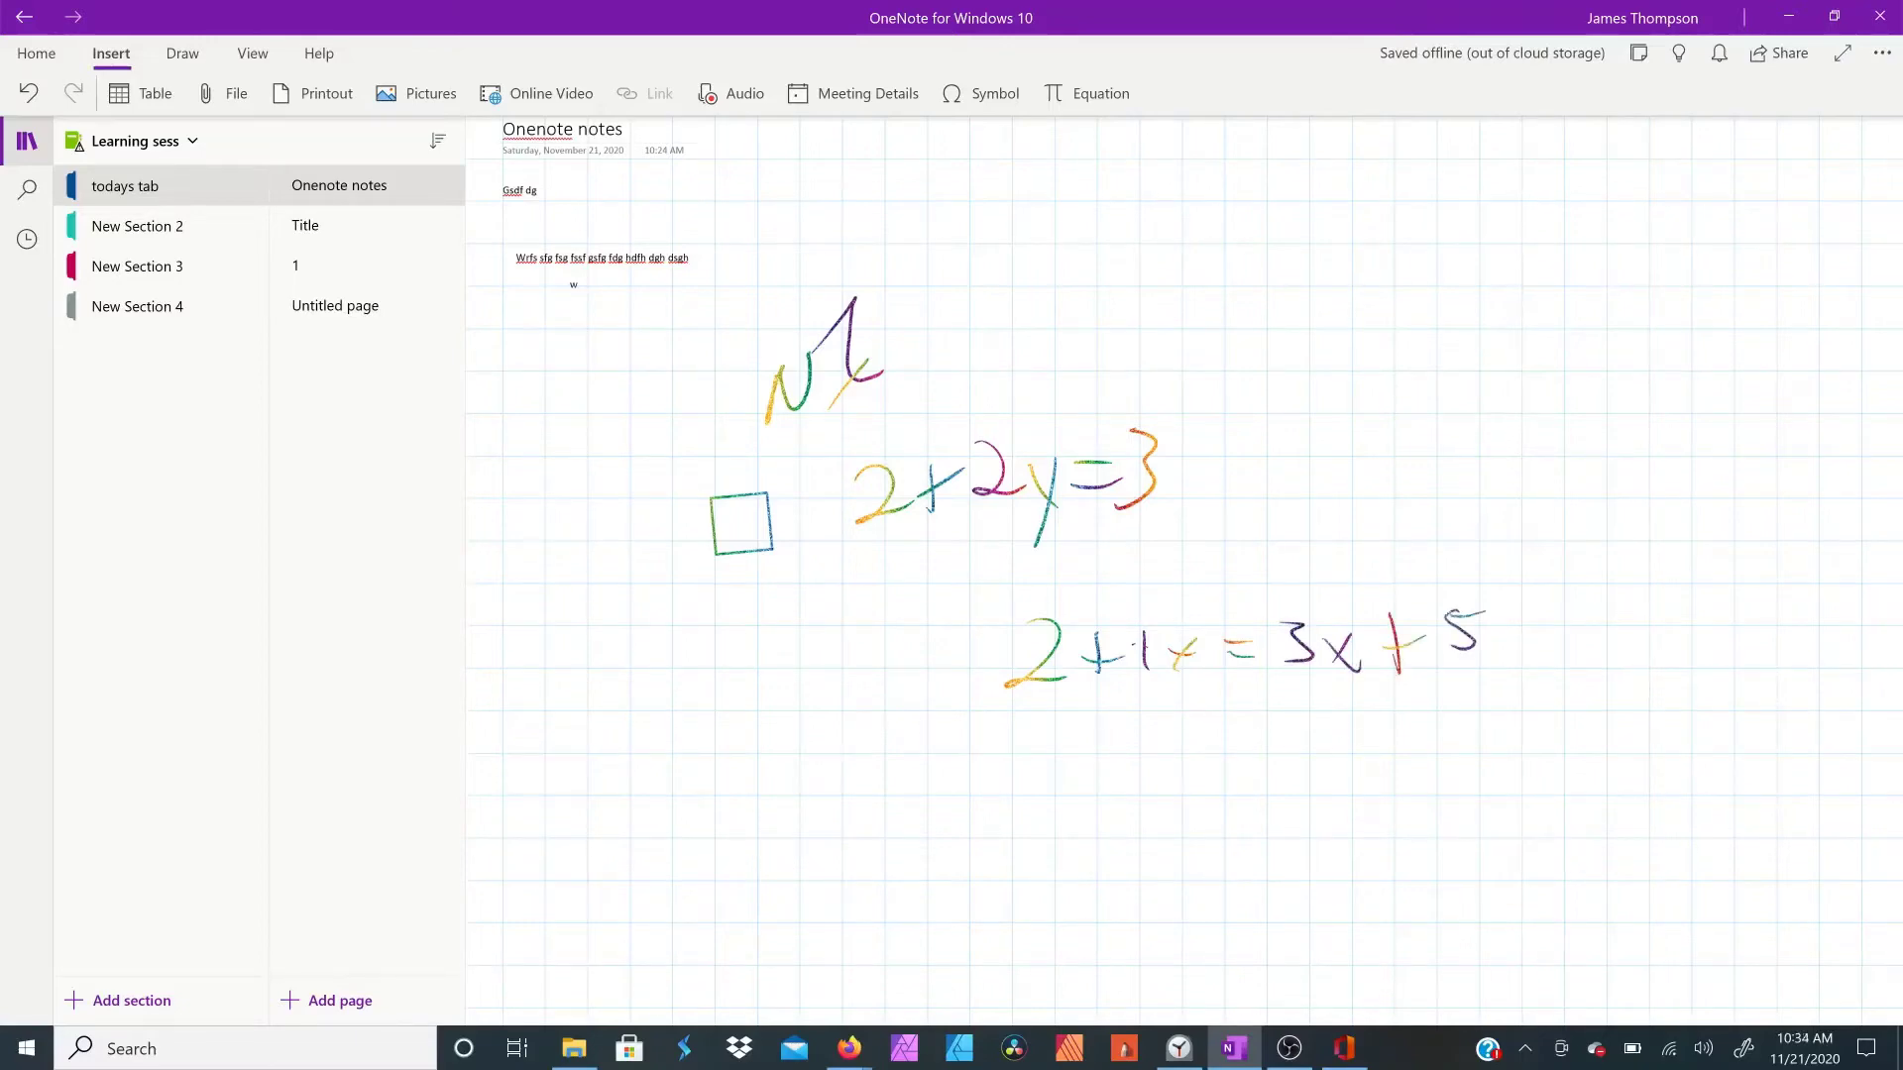
# Step: Examine the structures, symbols and recent items in the equation tools, and select the middle part of the lower handwritten equation
pyautogui.click(1055, 95)
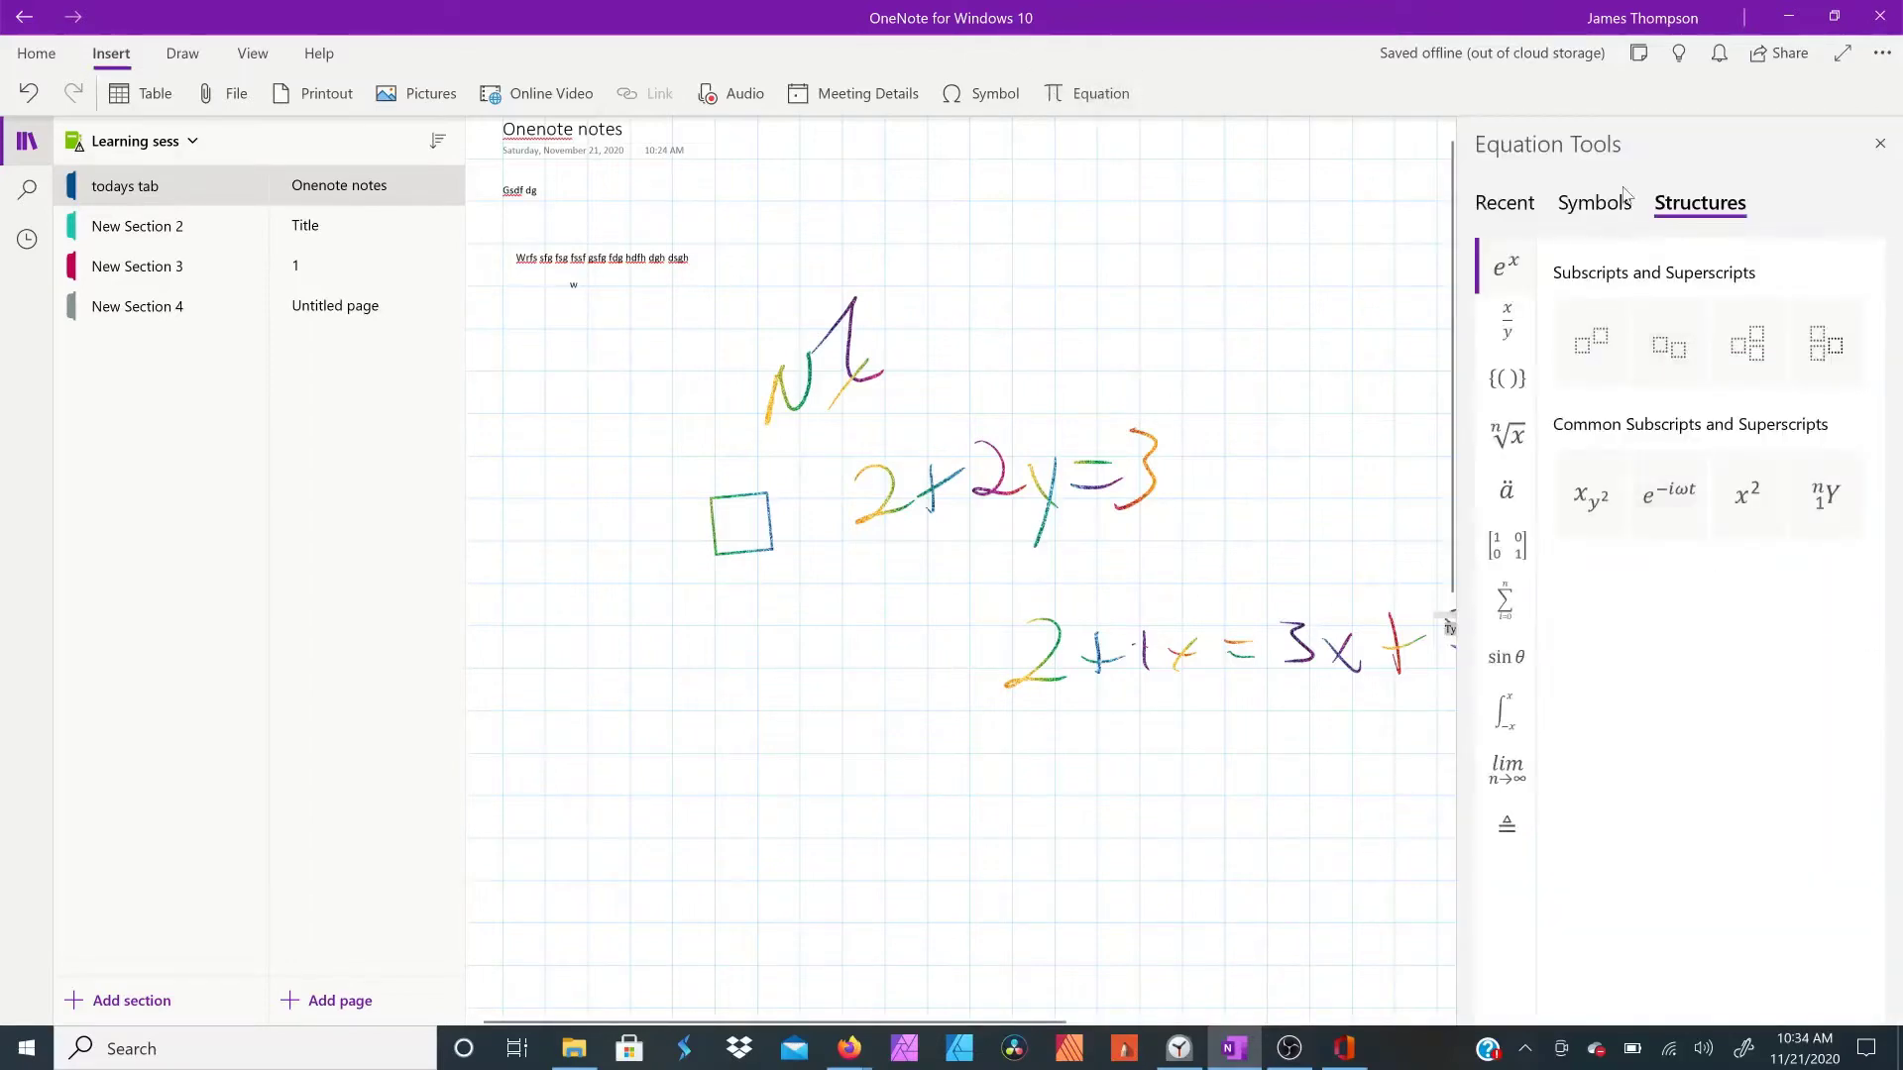
pyautogui.click(1594, 203)
pyautogui.click(1505, 202)
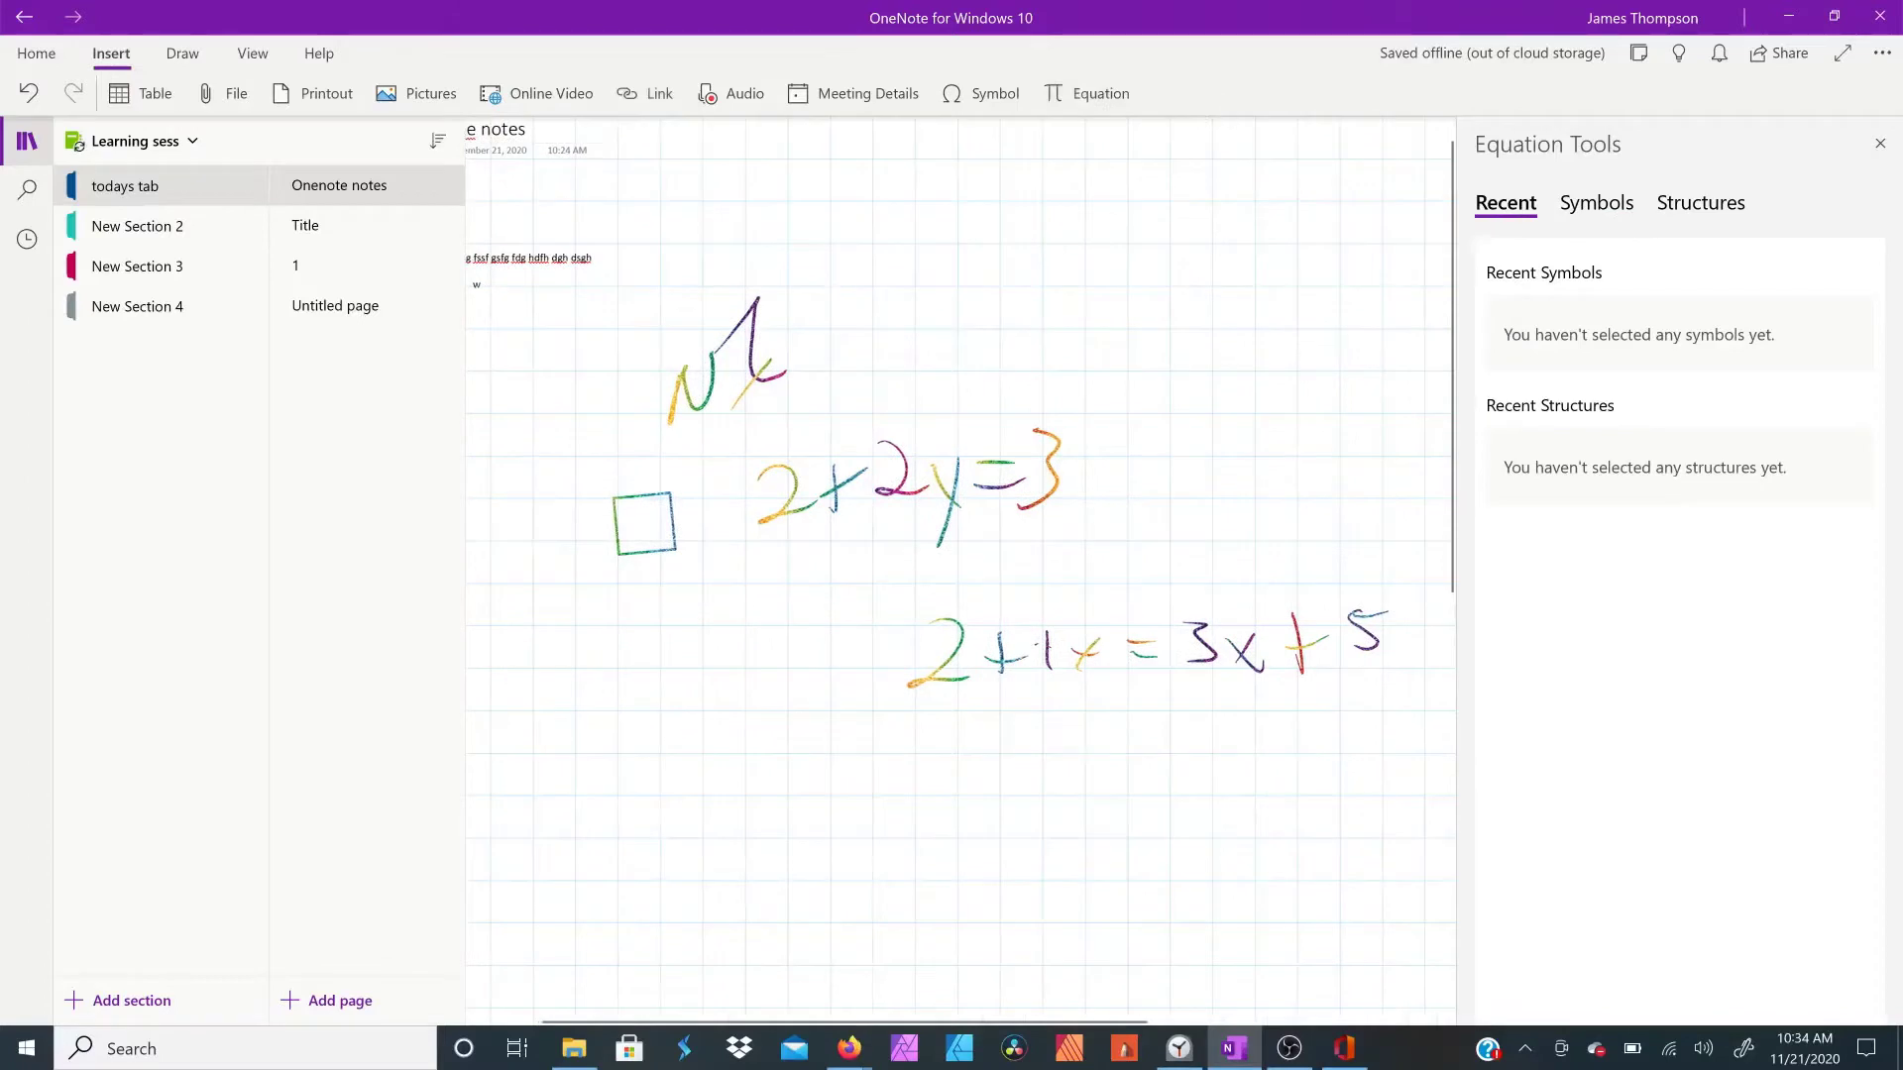
pyautogui.click(1880, 144)
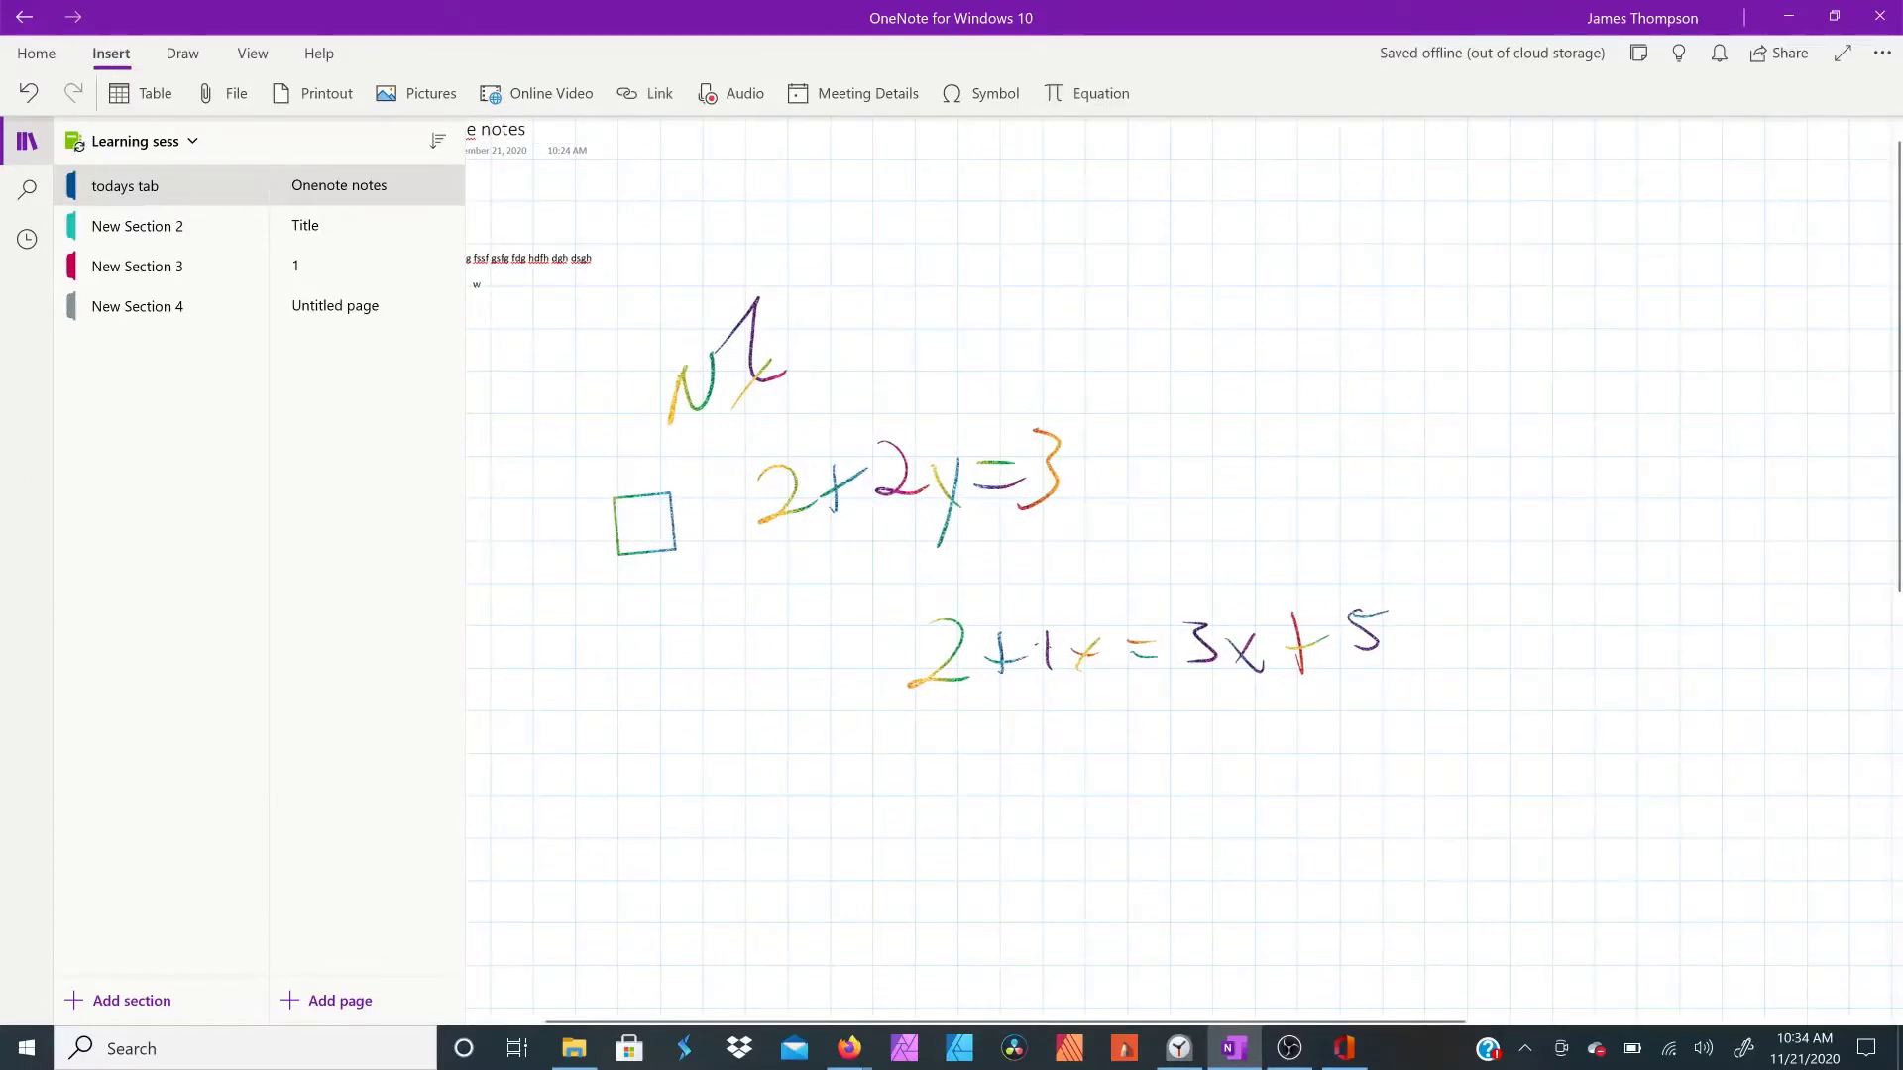
pyautogui.moveTo(895, 616)
pyautogui.mouseDown()
pyautogui.moveTo(937, 642)
pyautogui.moveTo(1486, 686)
pyautogui.mouseUp()
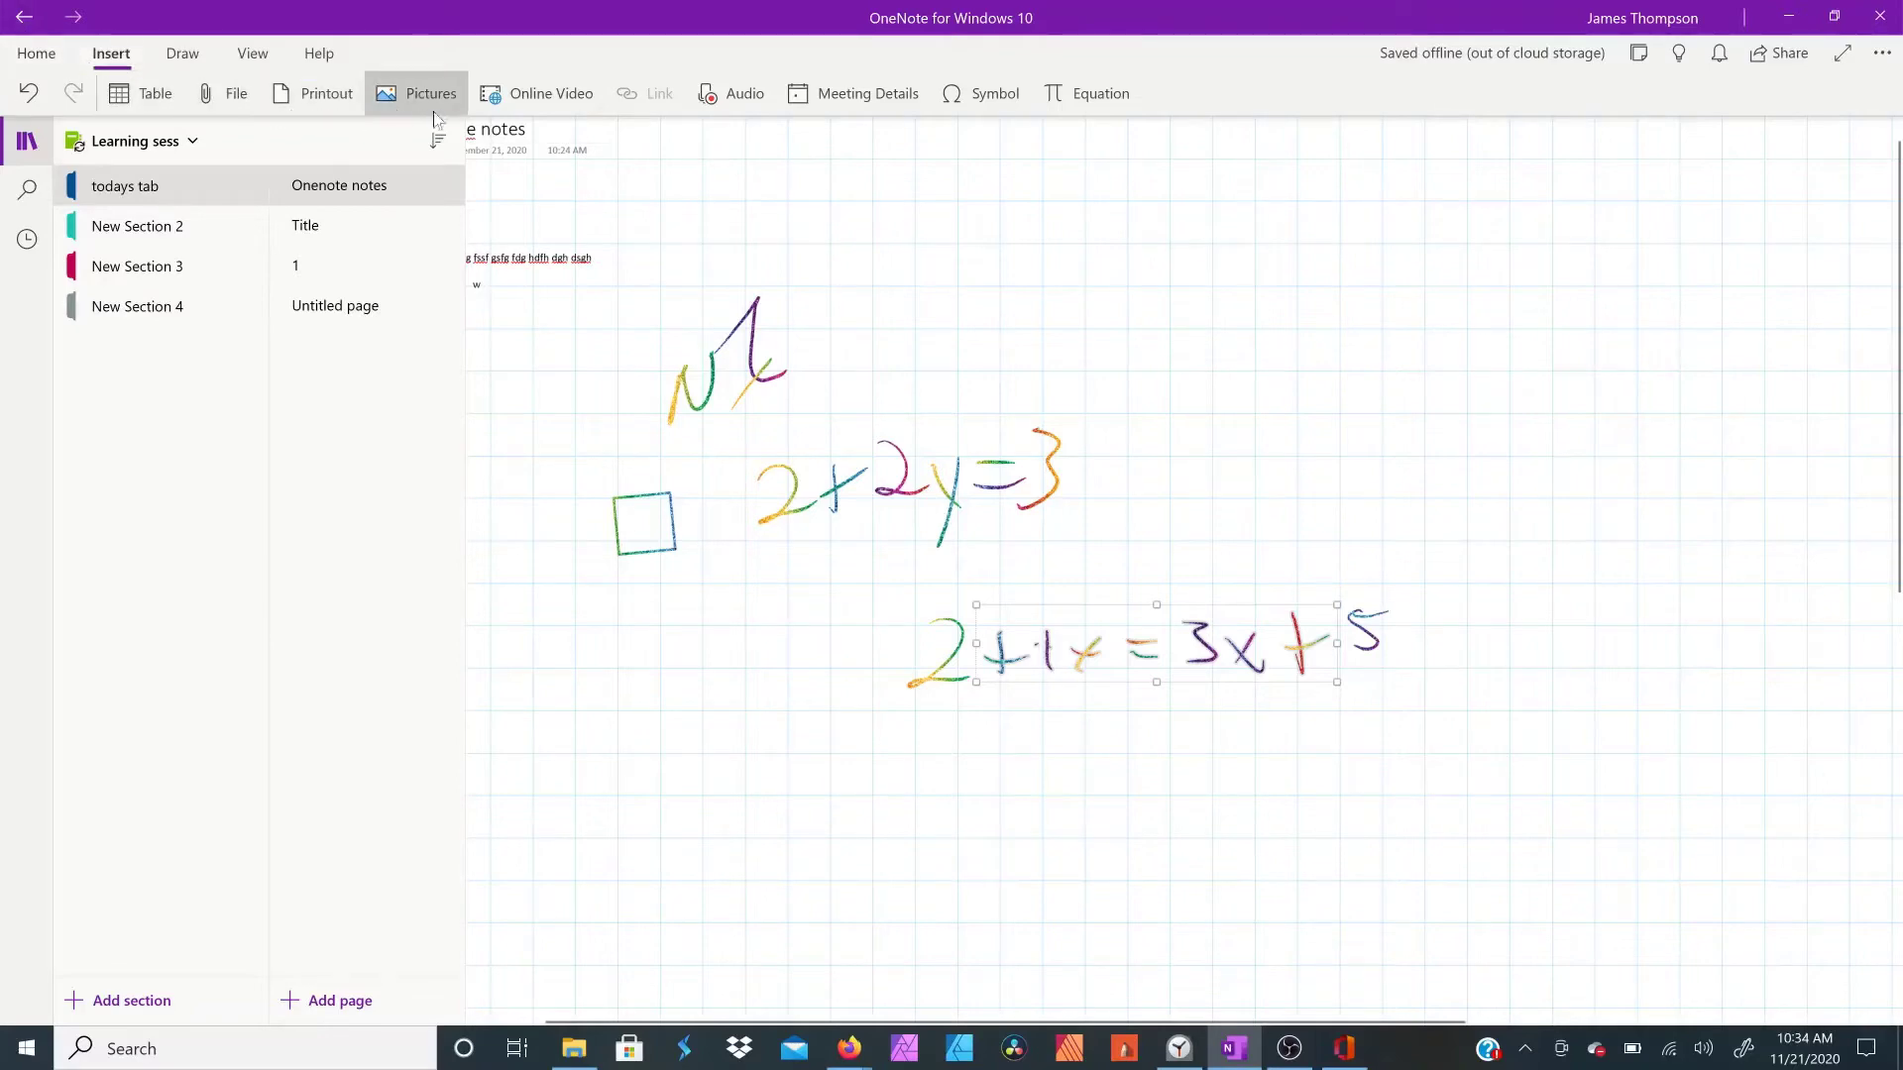
# Step: Record a short audio clip on the page, allowing microphone access, and play part of it back
pyautogui.click(745, 95)
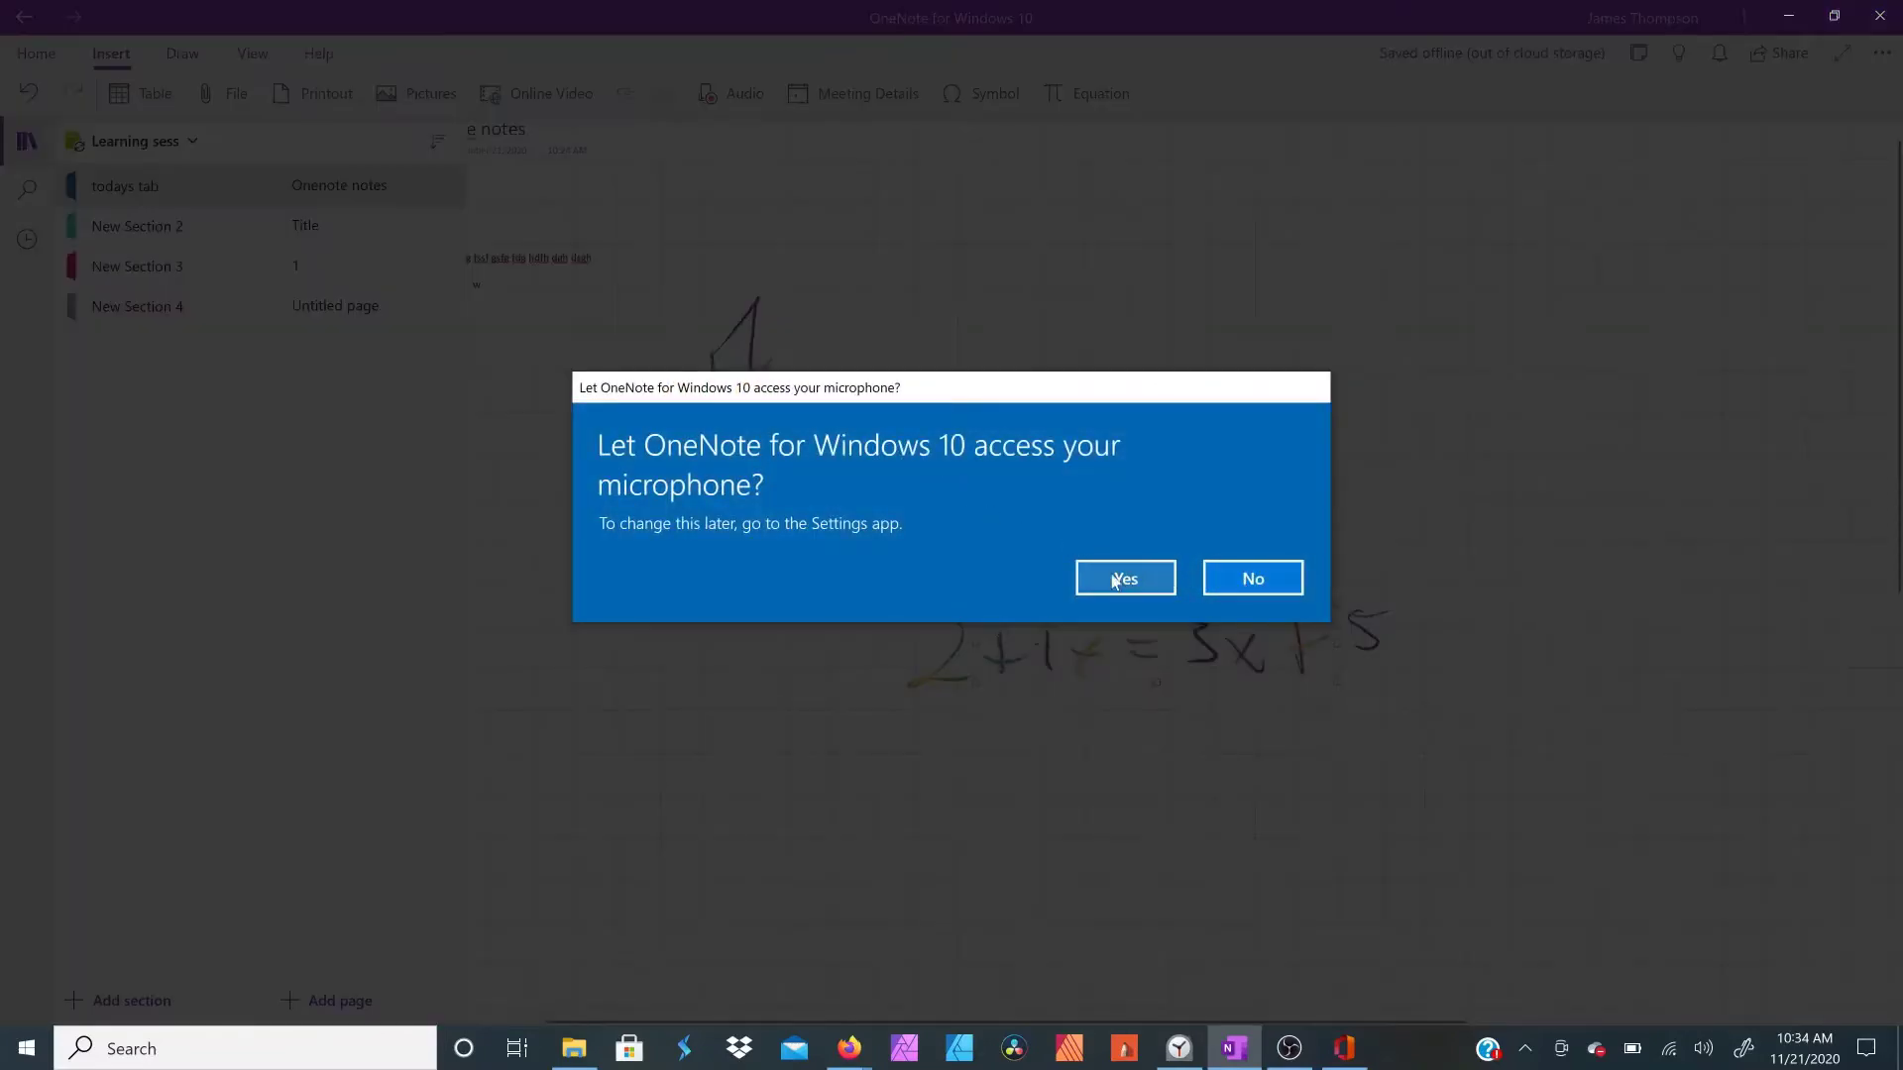
pyautogui.click(1126, 578)
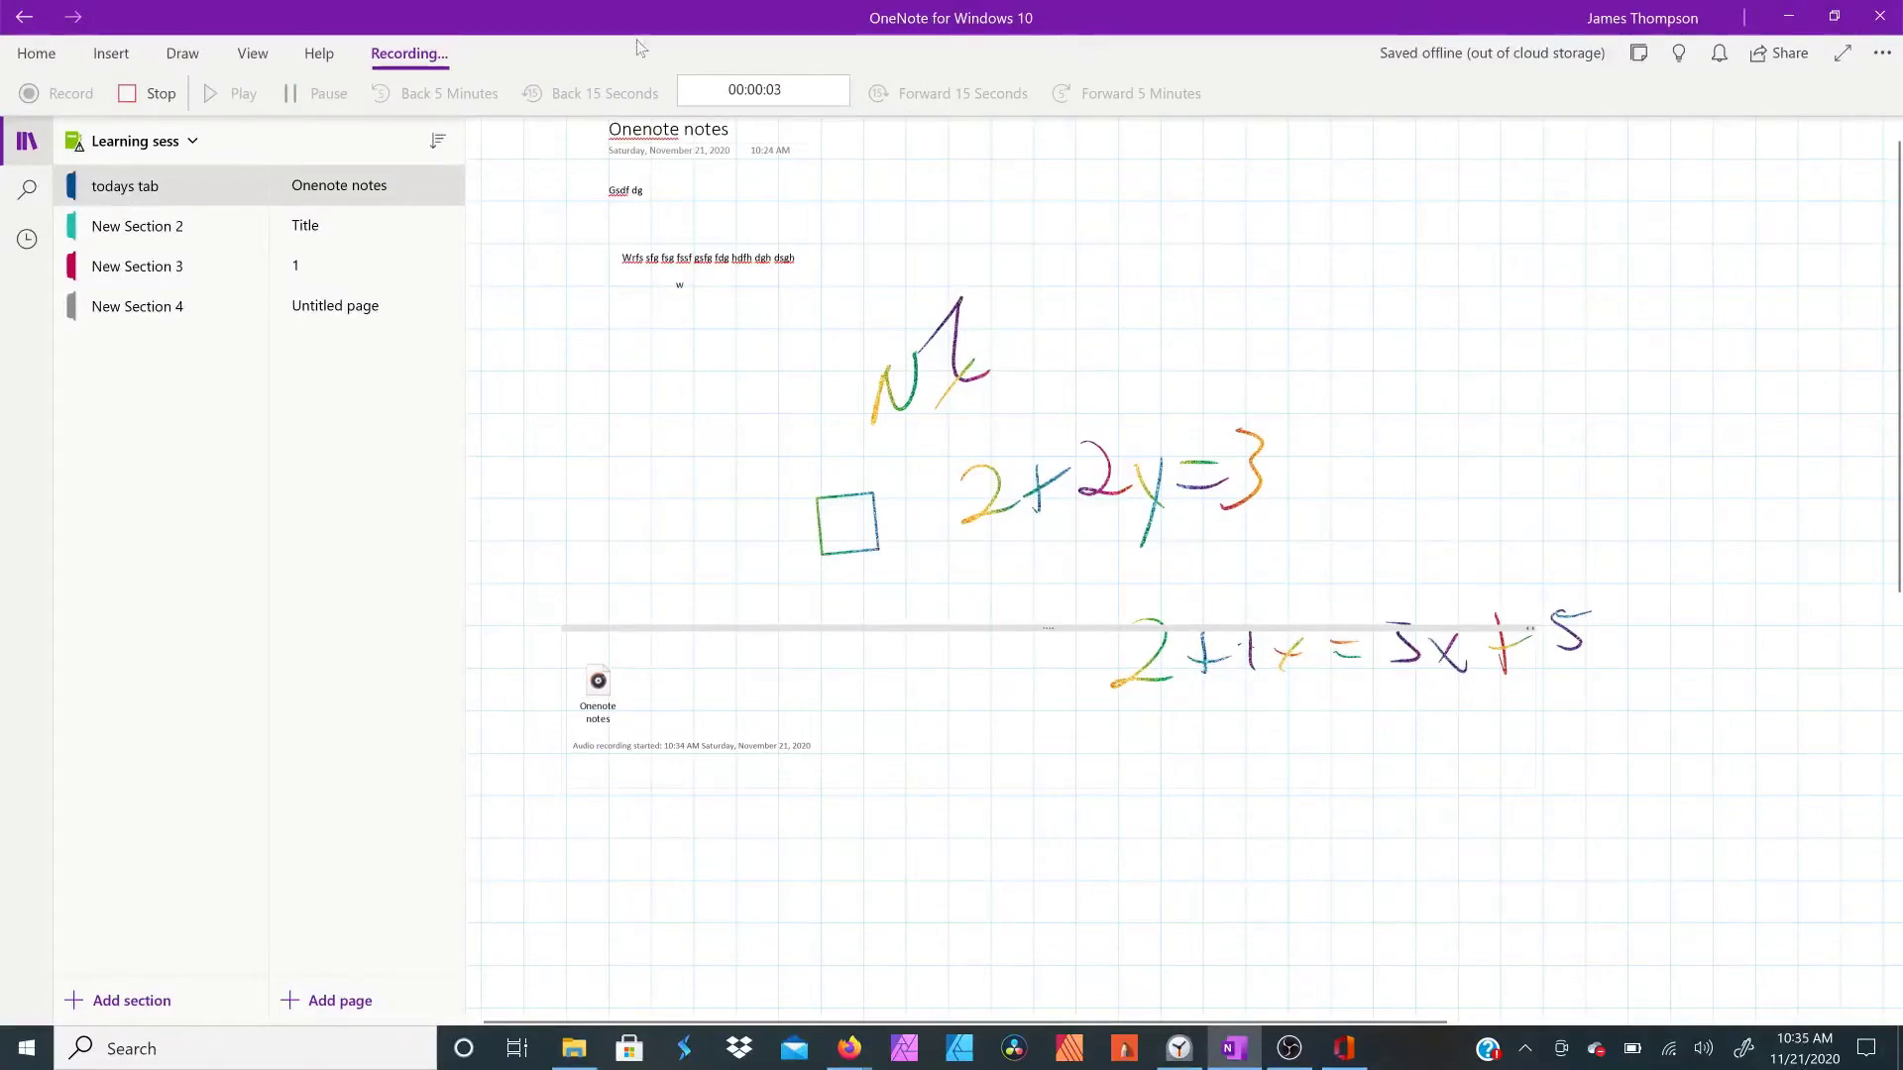
pyautogui.click(139, 94)
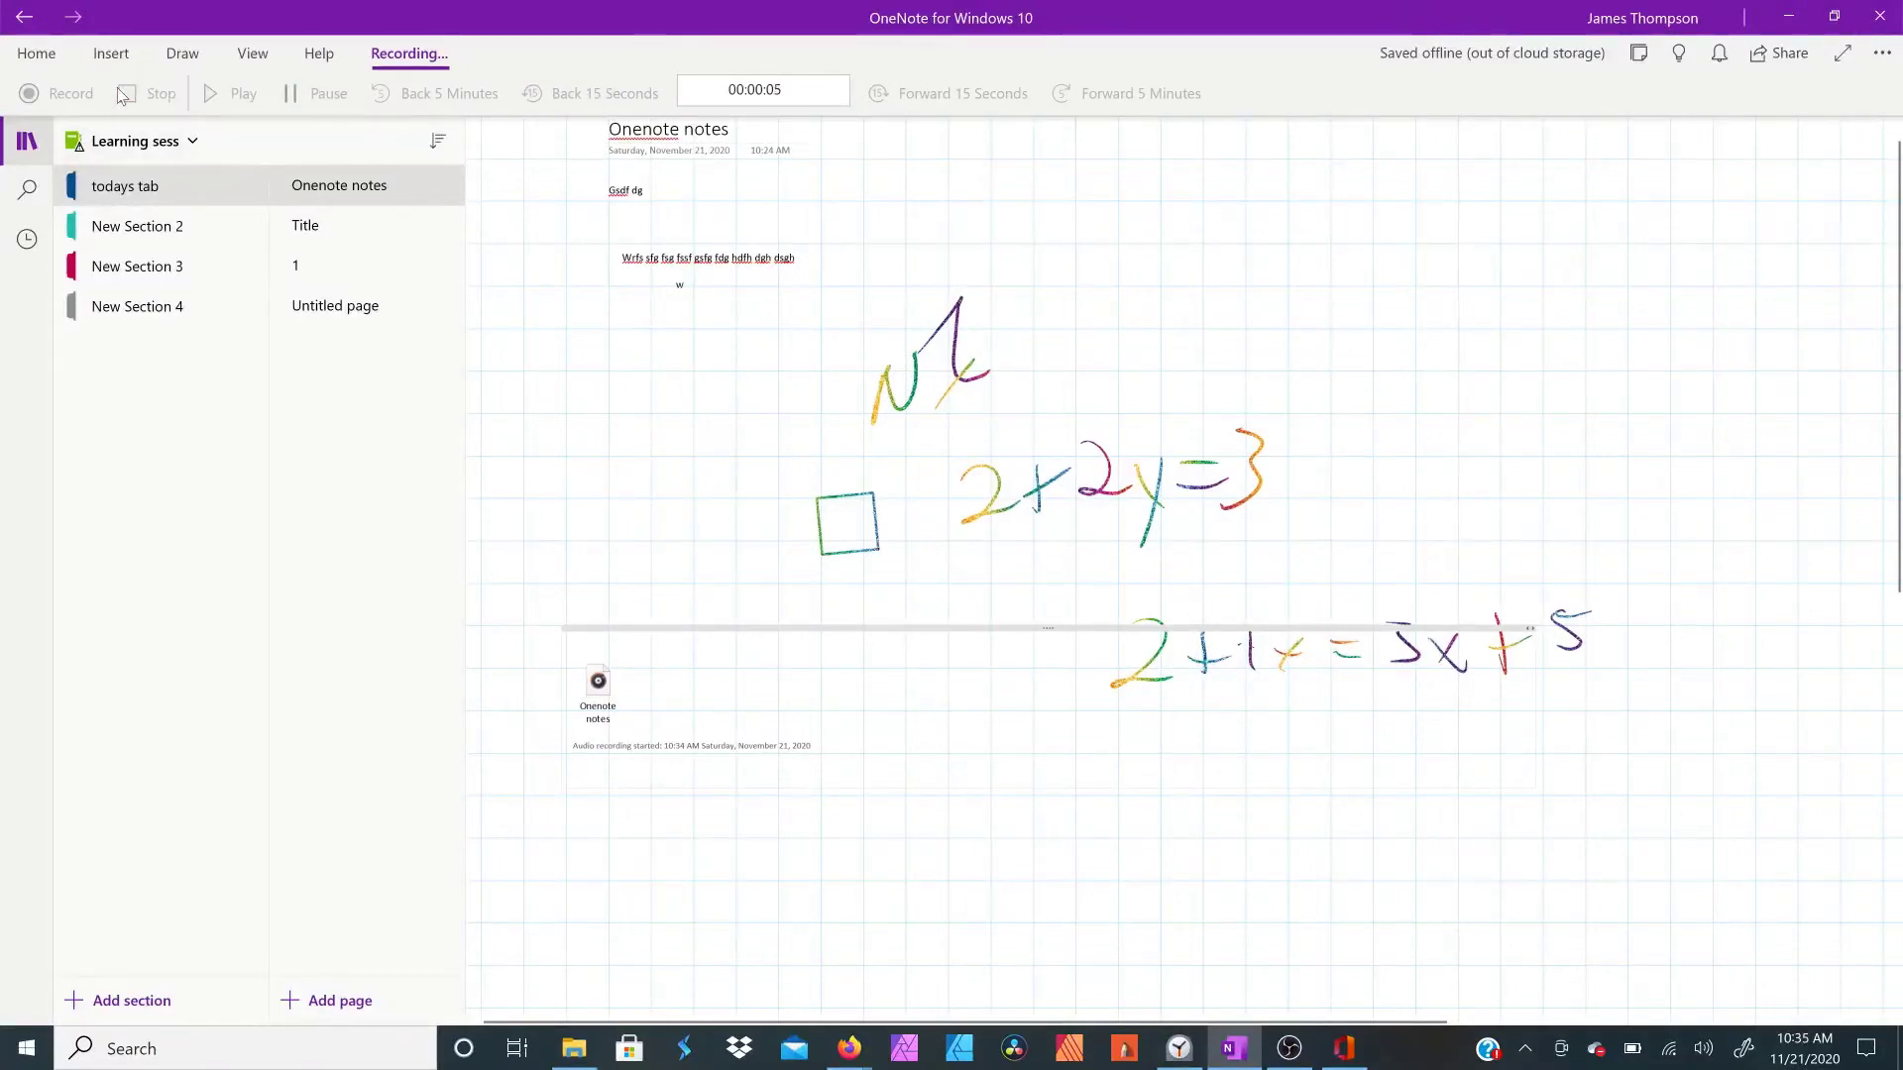
pyautogui.click(229, 104)
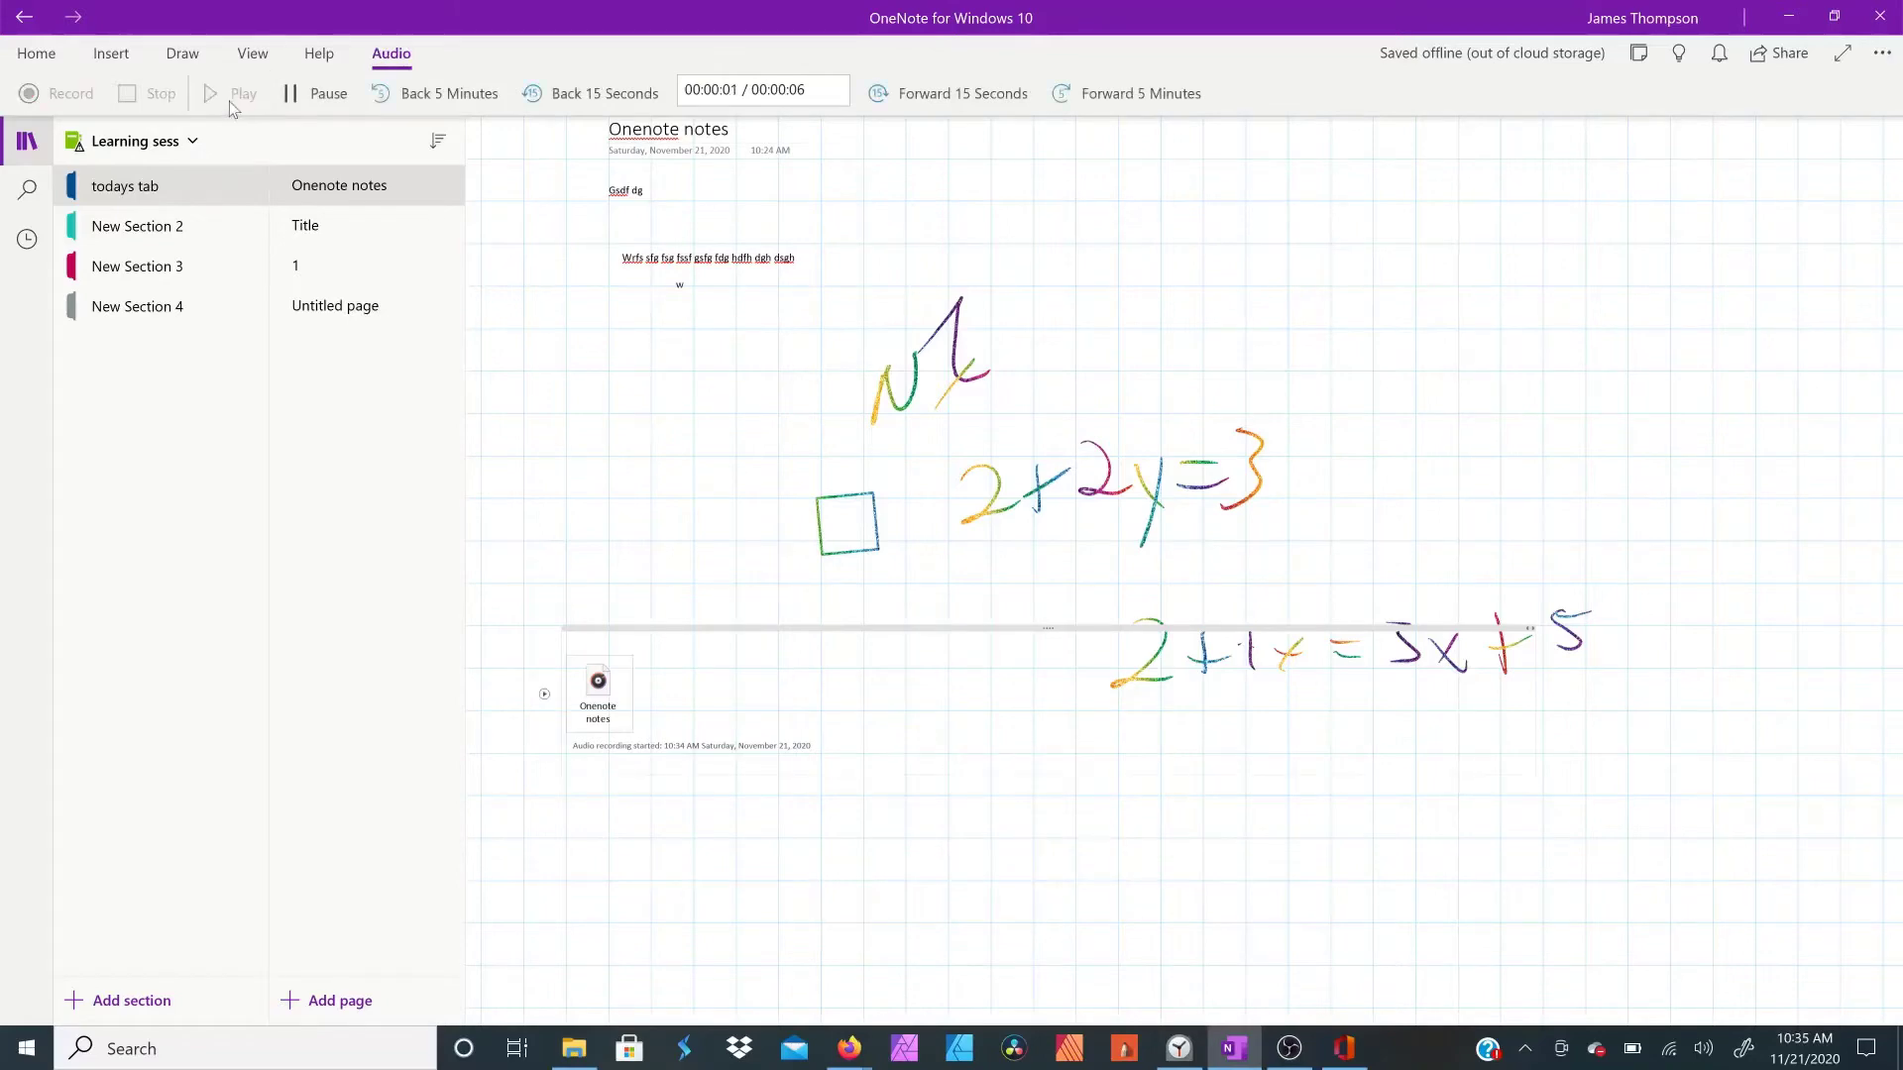
pyautogui.click(298, 99)
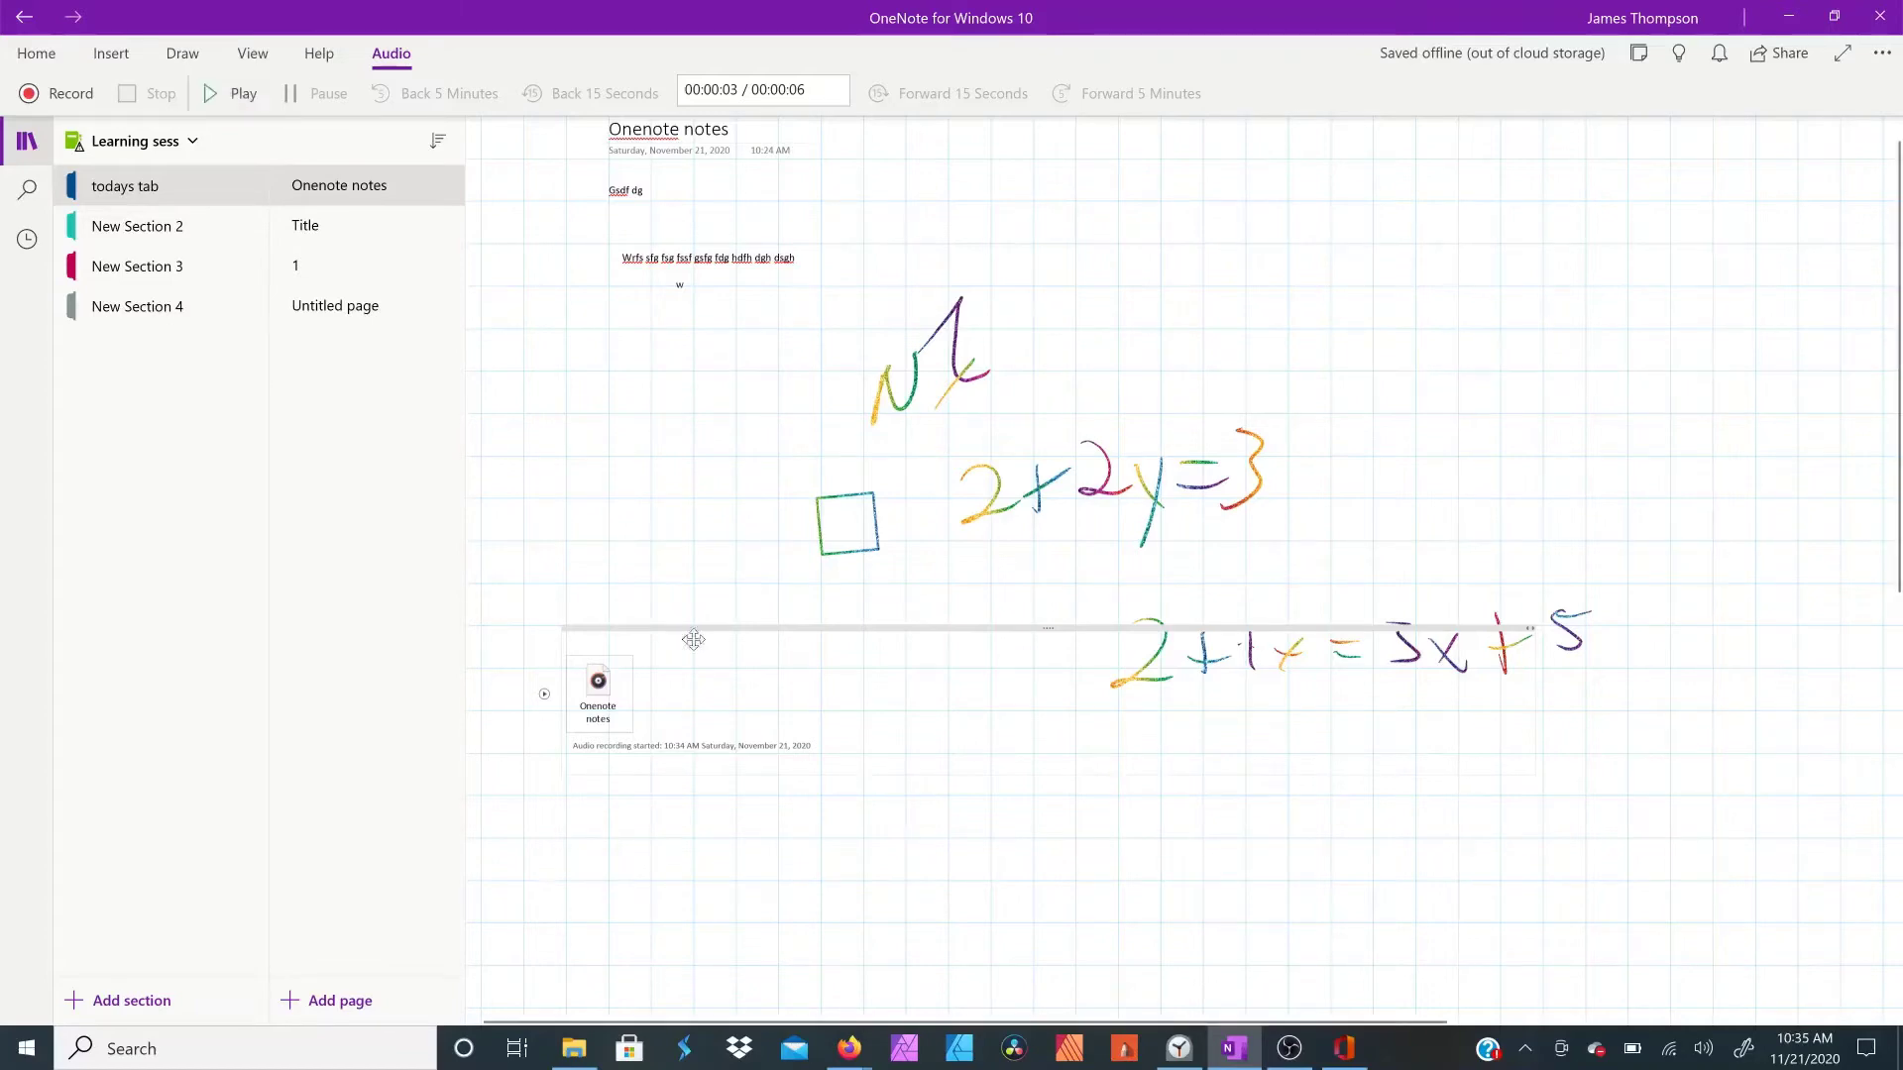
# Step: Move the audio recording's file icon to the blank area right of the equation 2+2y=3
pyautogui.moveTo(604, 687); pyautogui.dragTo(1583, 473)
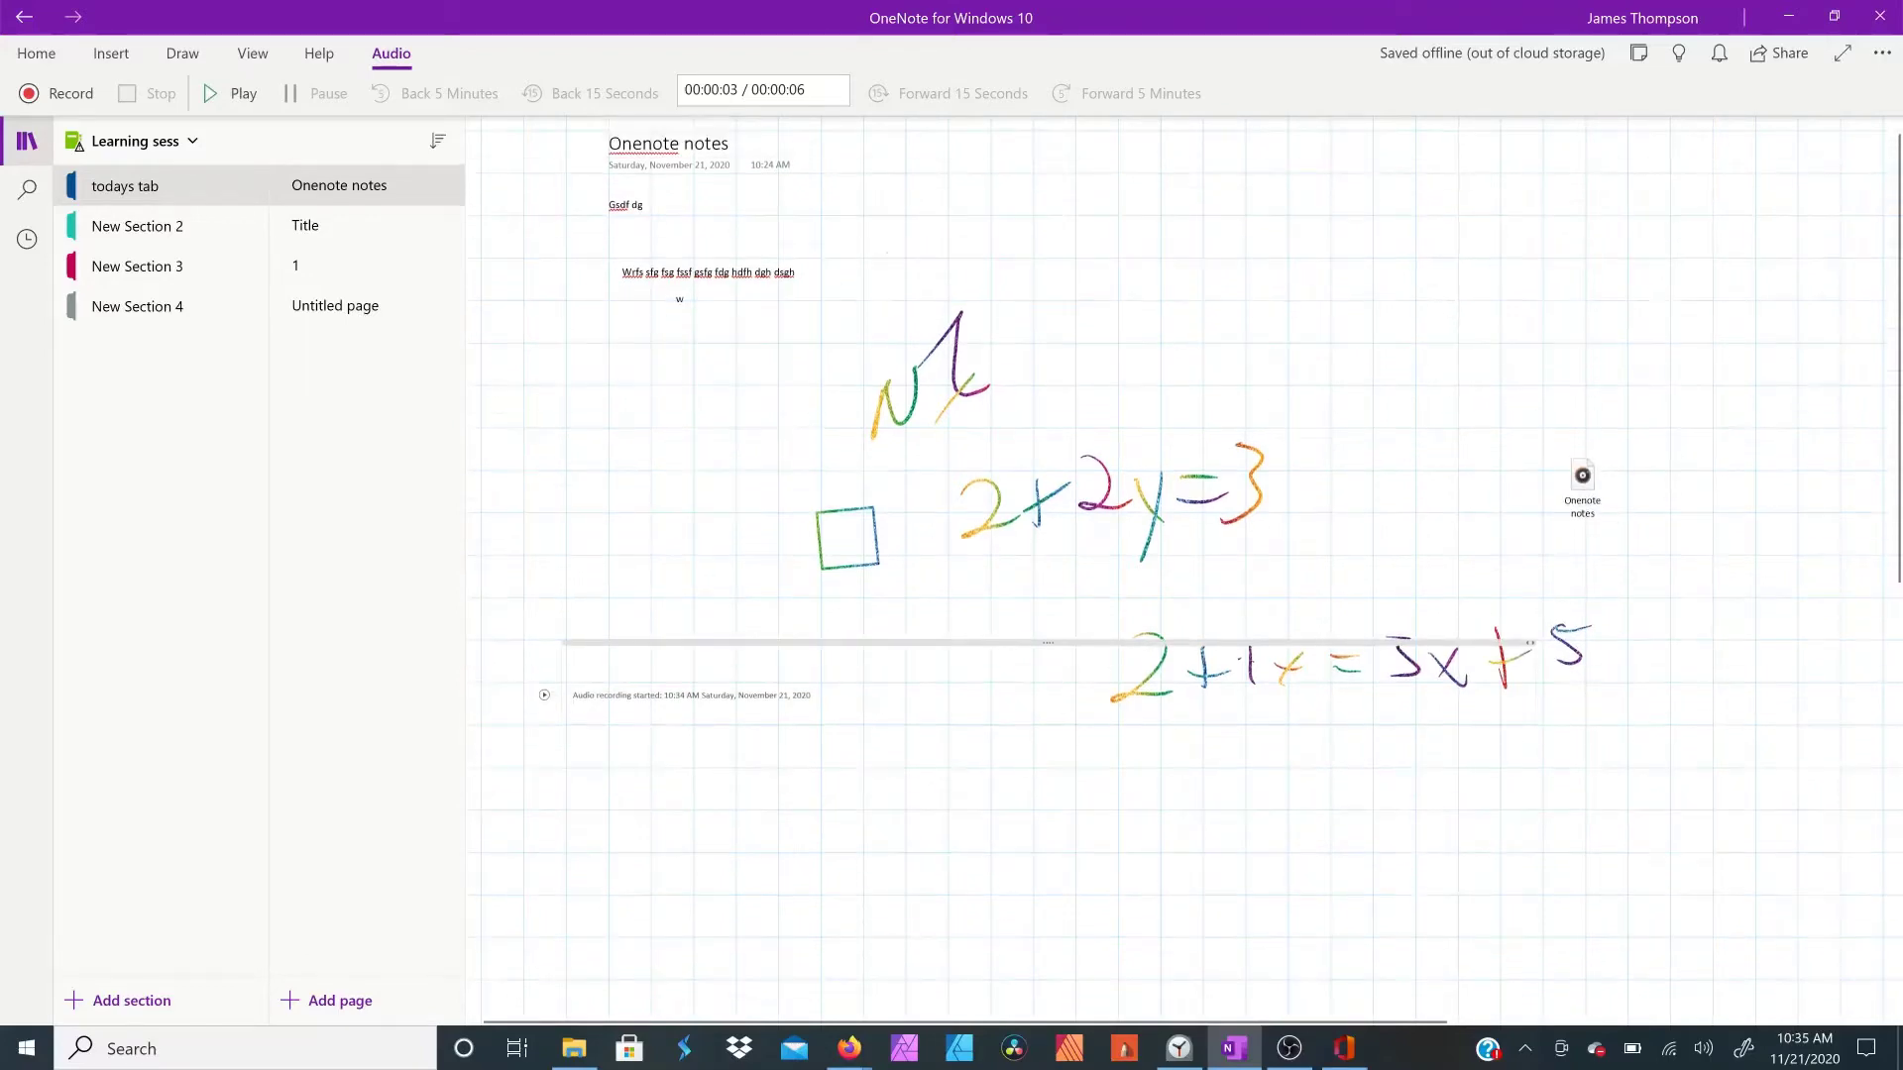
pyautogui.scroll(-3, 1187, 521)
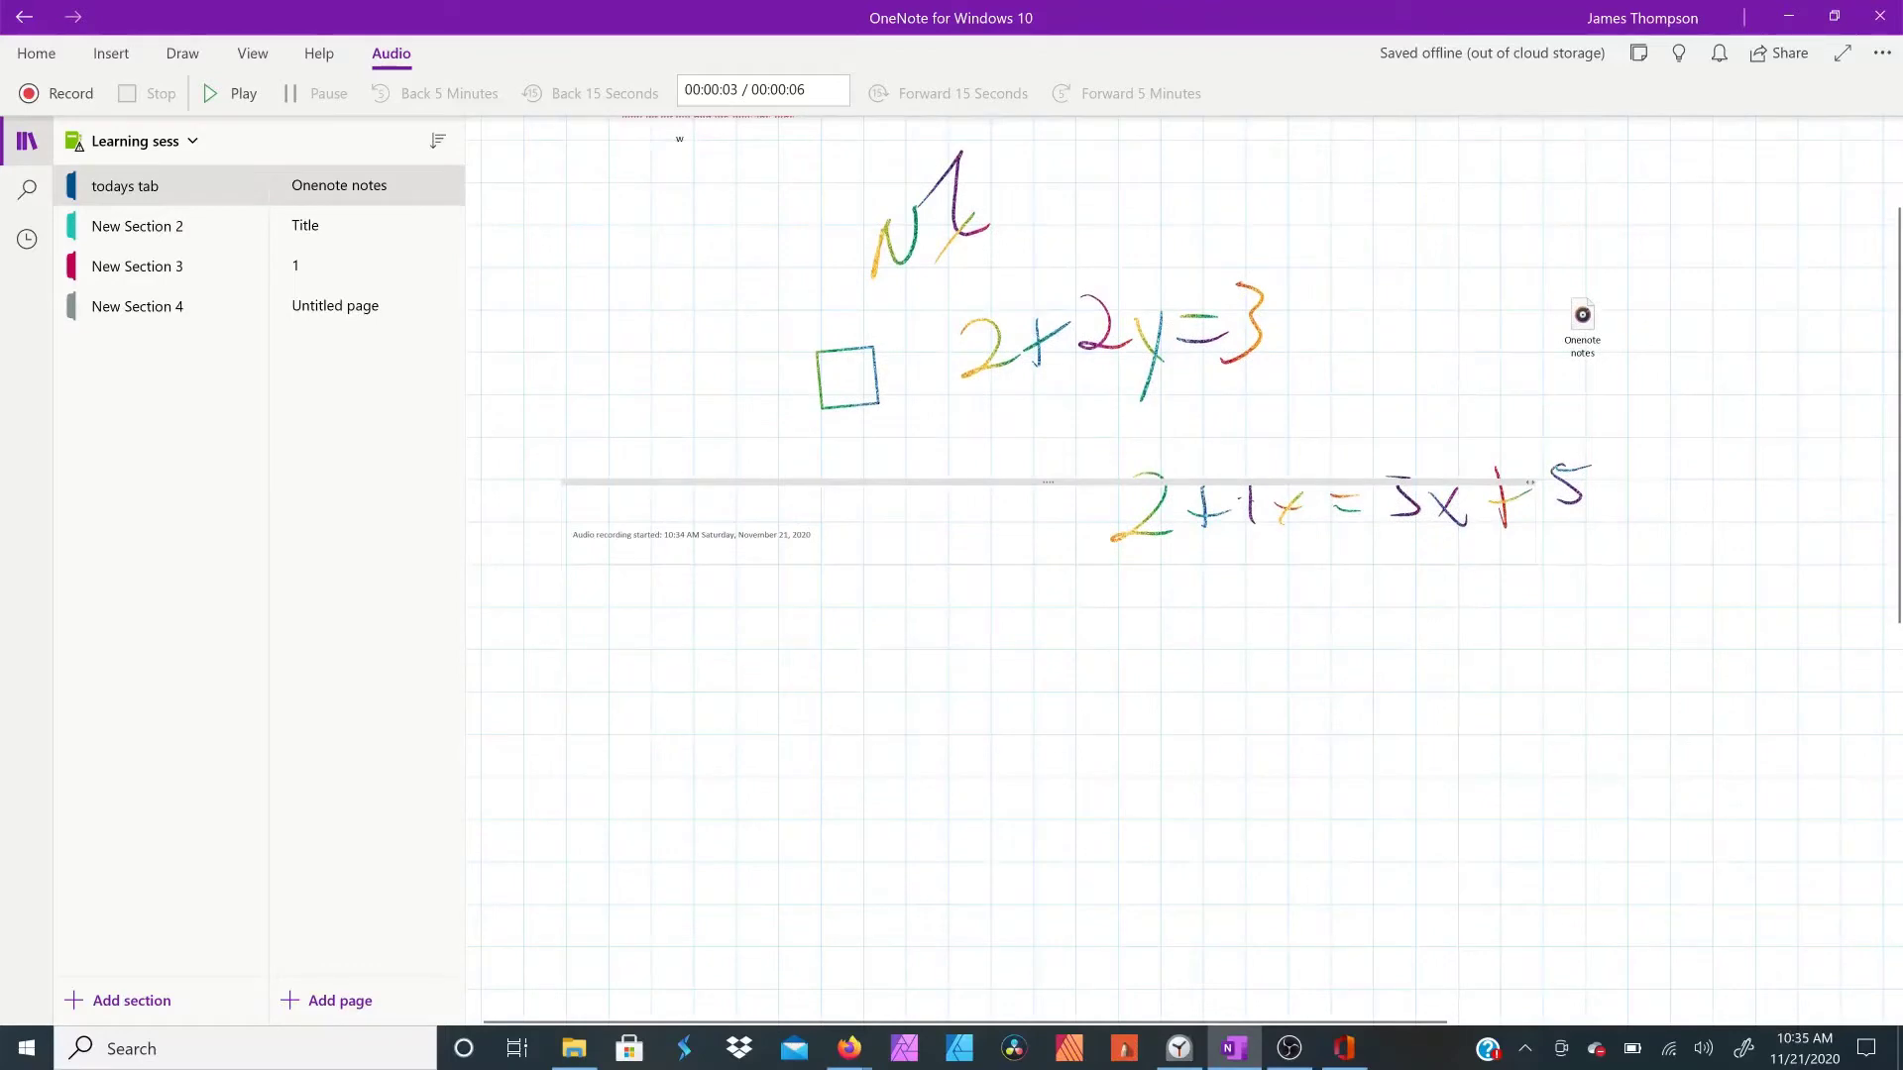
pyautogui.scroll(-2, 1187, 521)
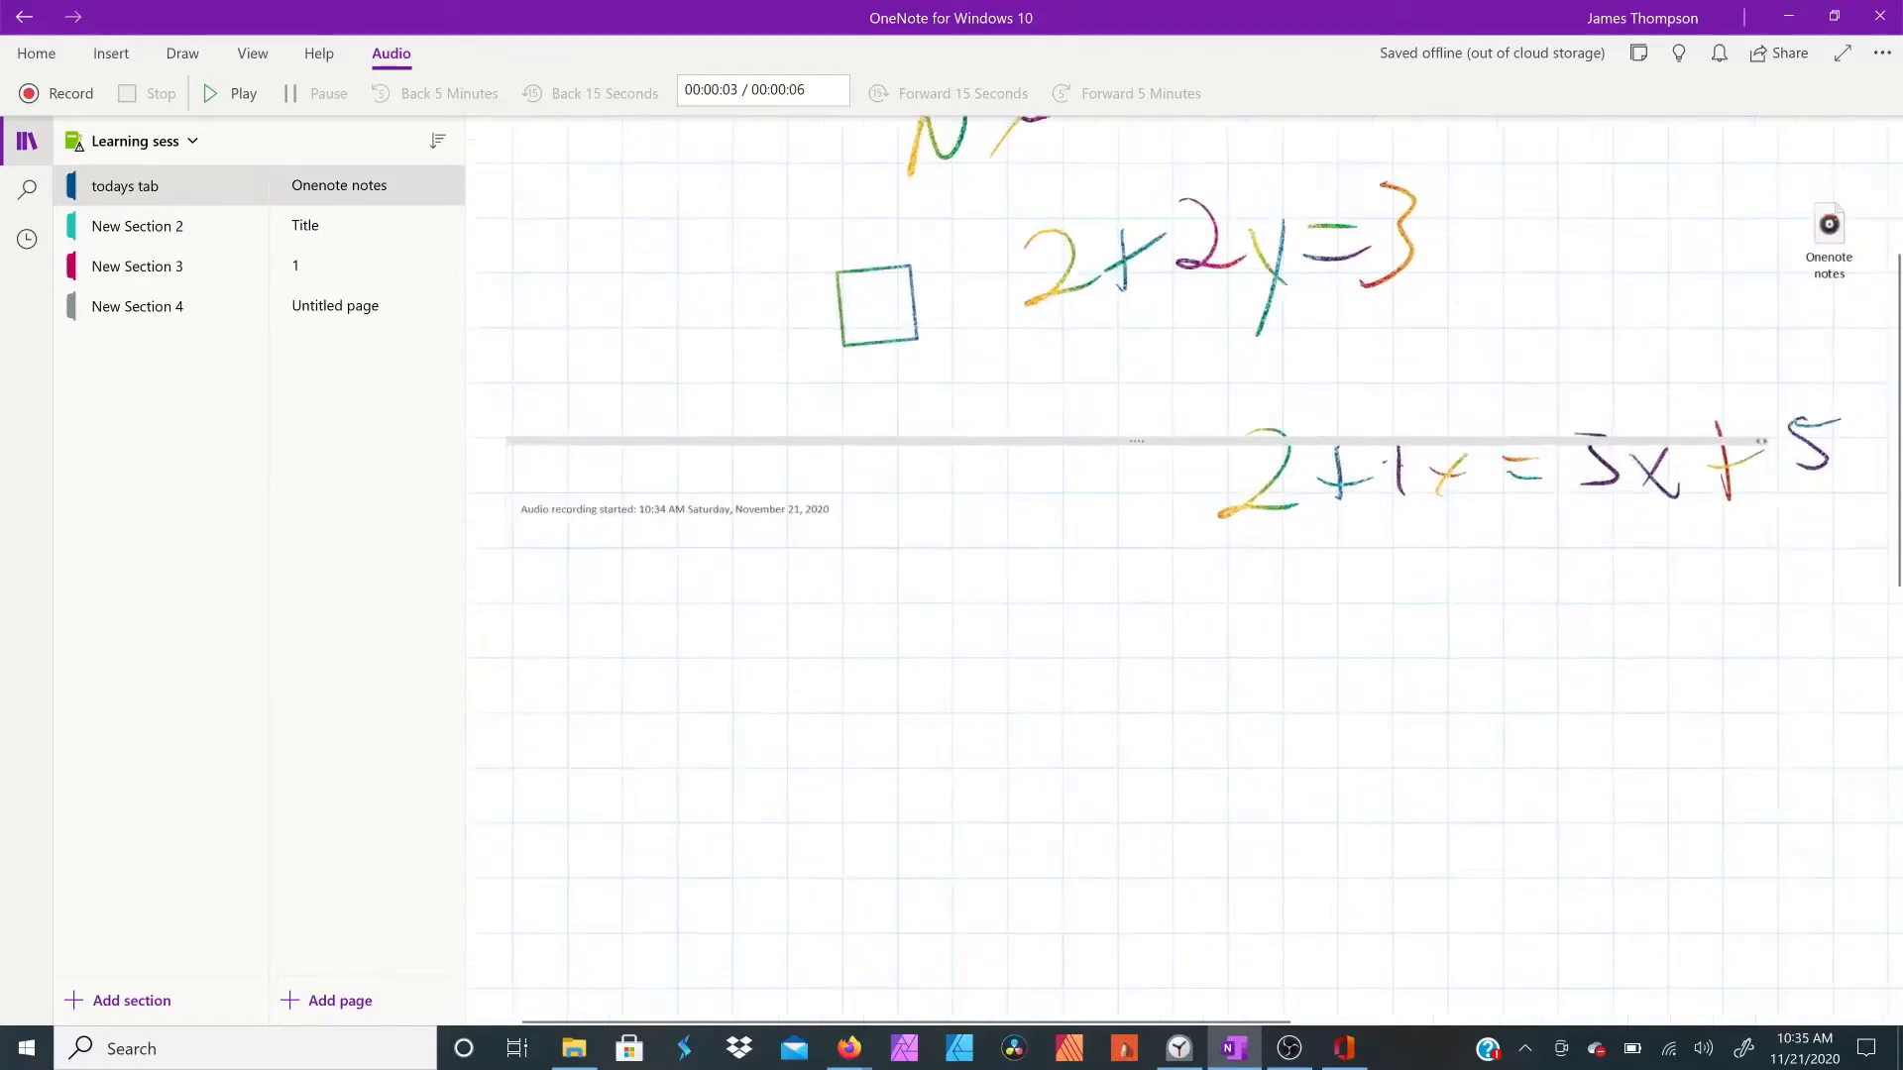
pyautogui.scroll(3, 1186, 522)
pyautogui.scroll(-1, 1187, 521)
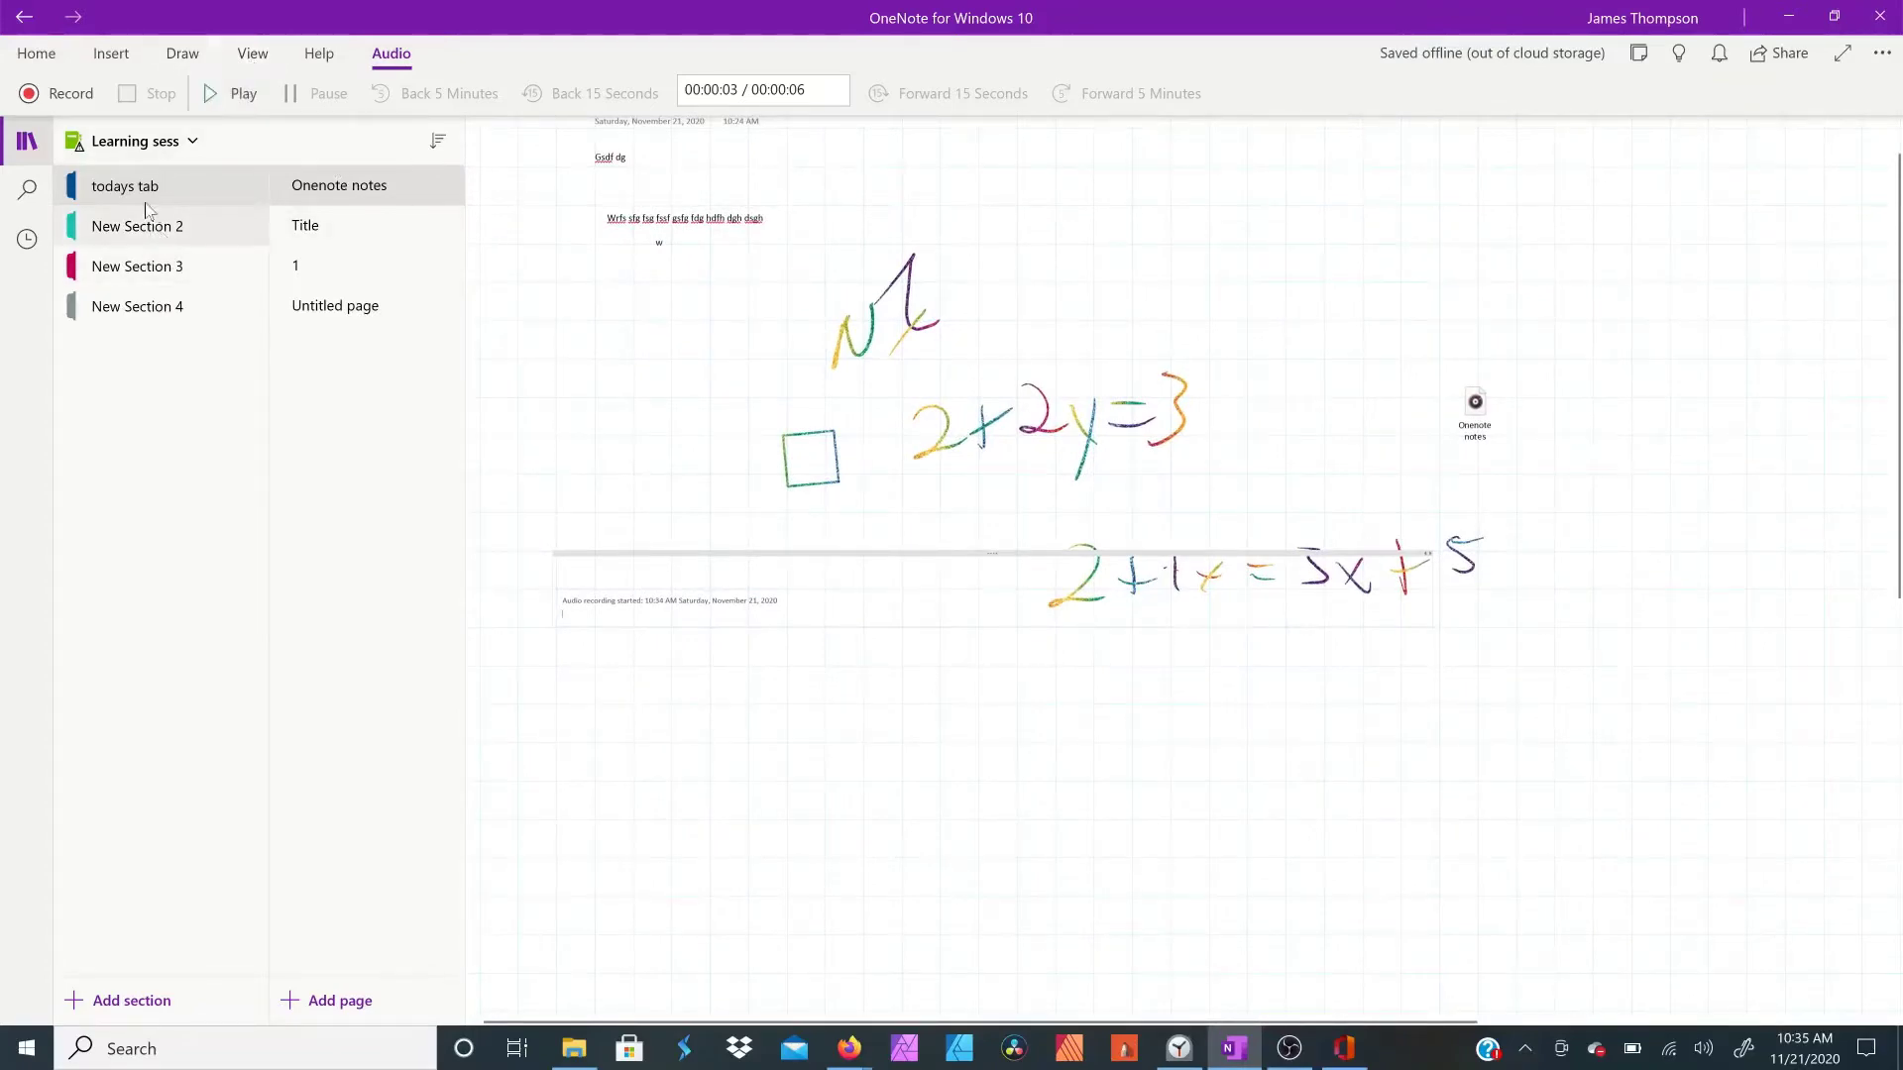
# Step: Change the rainbow pen to the blue-purple galaxy-style ink and draw a wavy looping stroke above the equation 2+2y=3
pyautogui.click(183, 55)
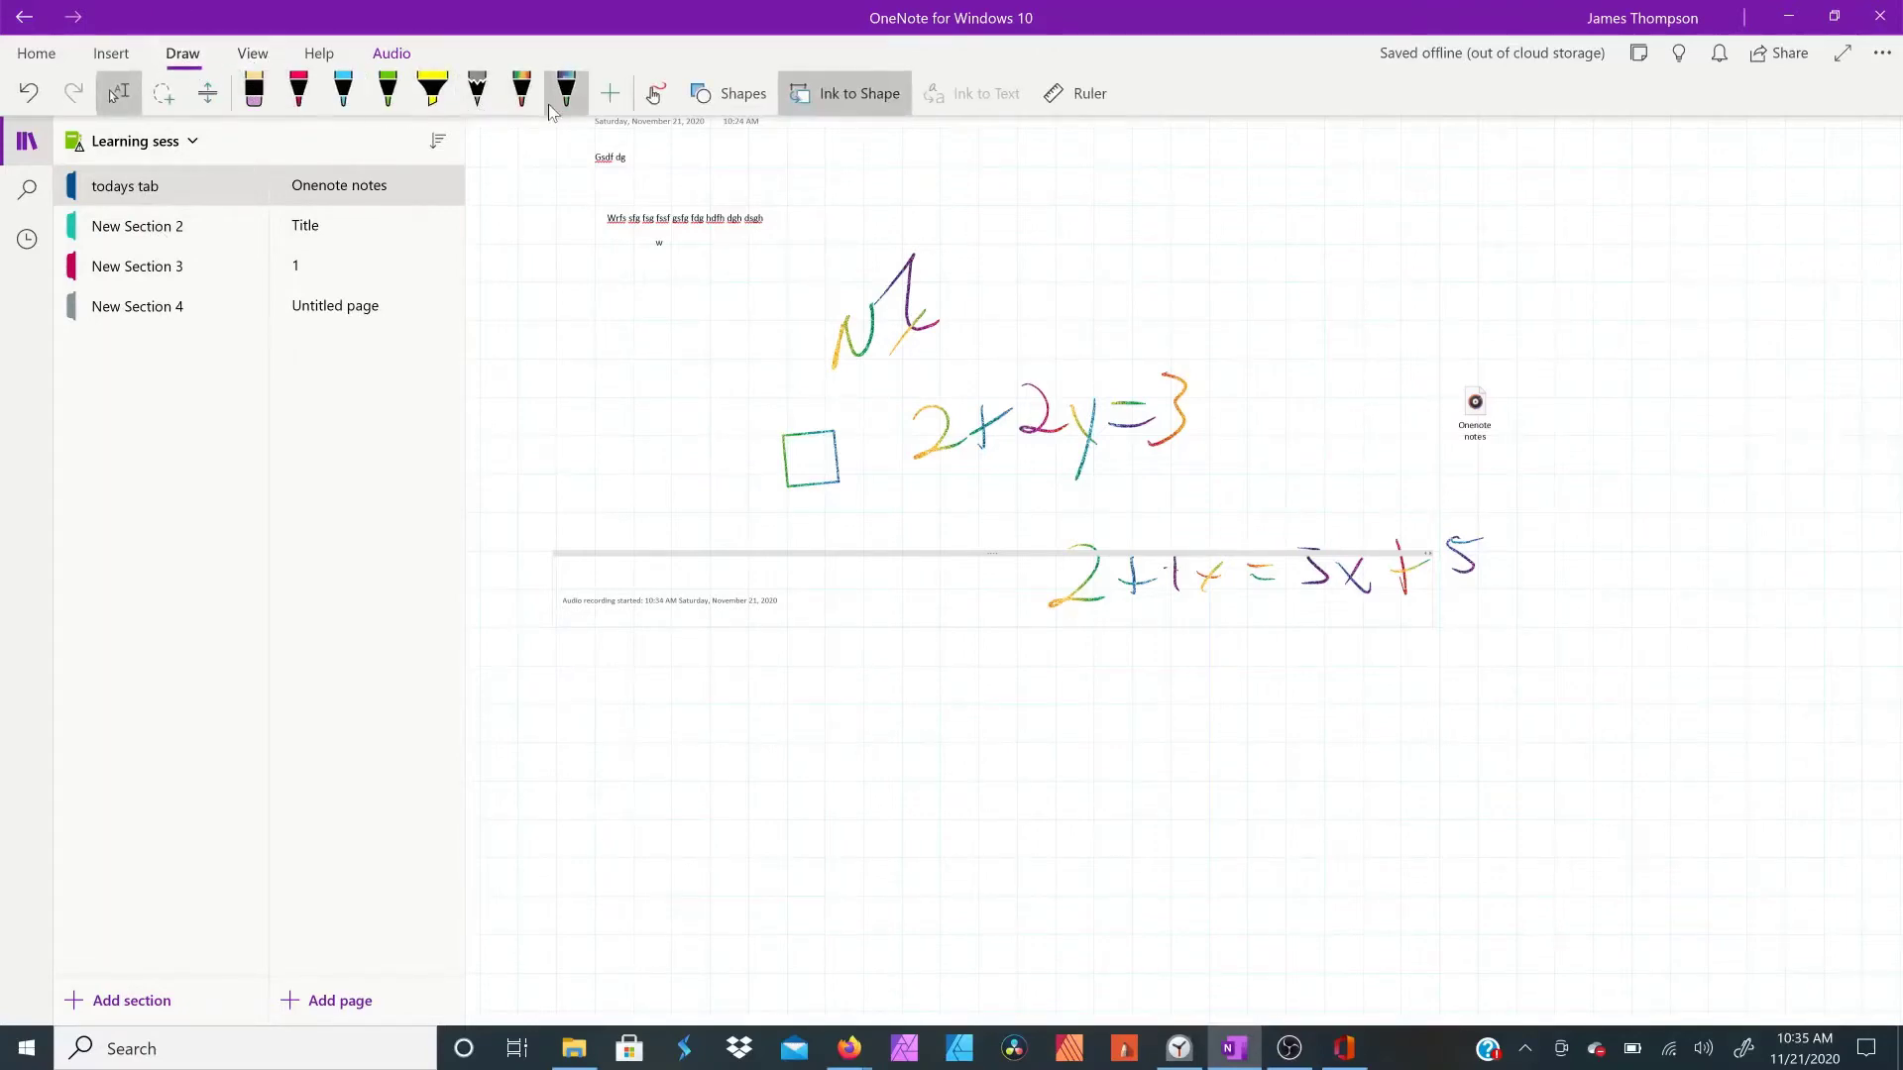
pyautogui.click(519, 105)
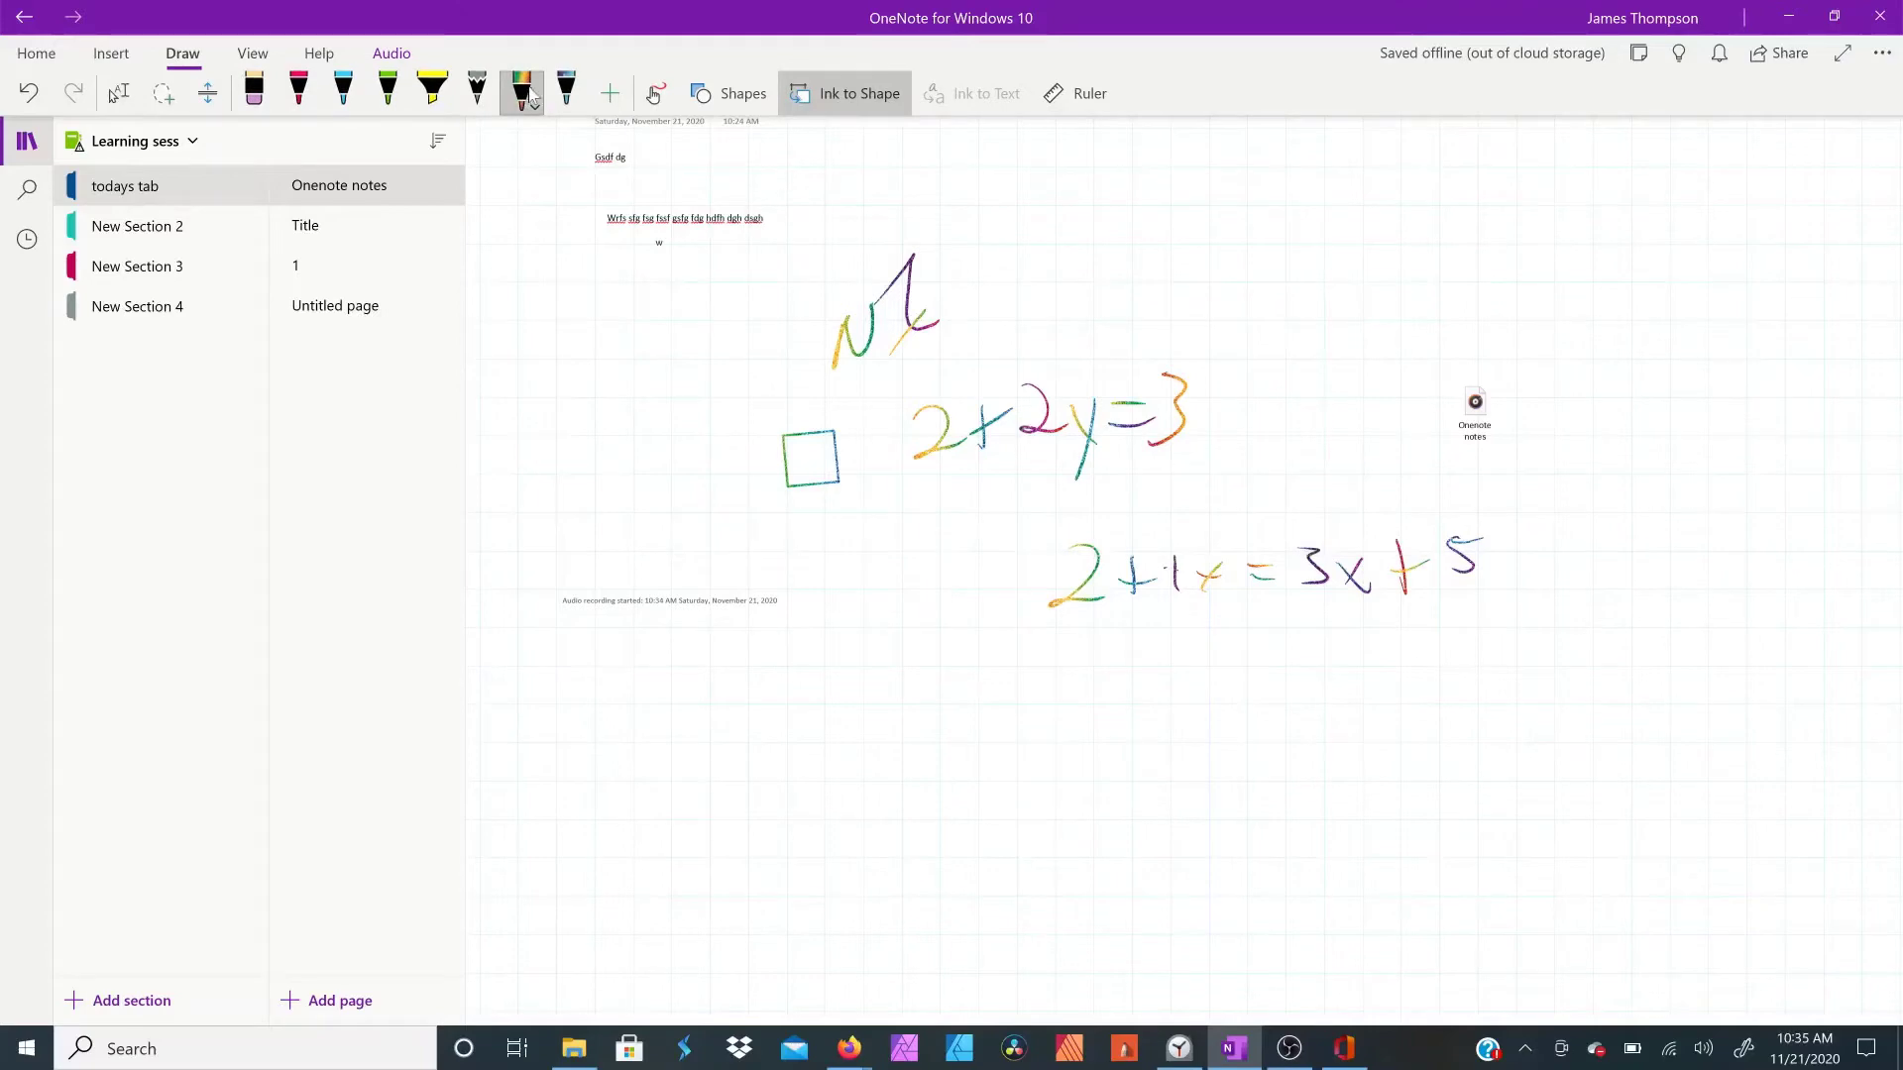
pyautogui.click(532, 96)
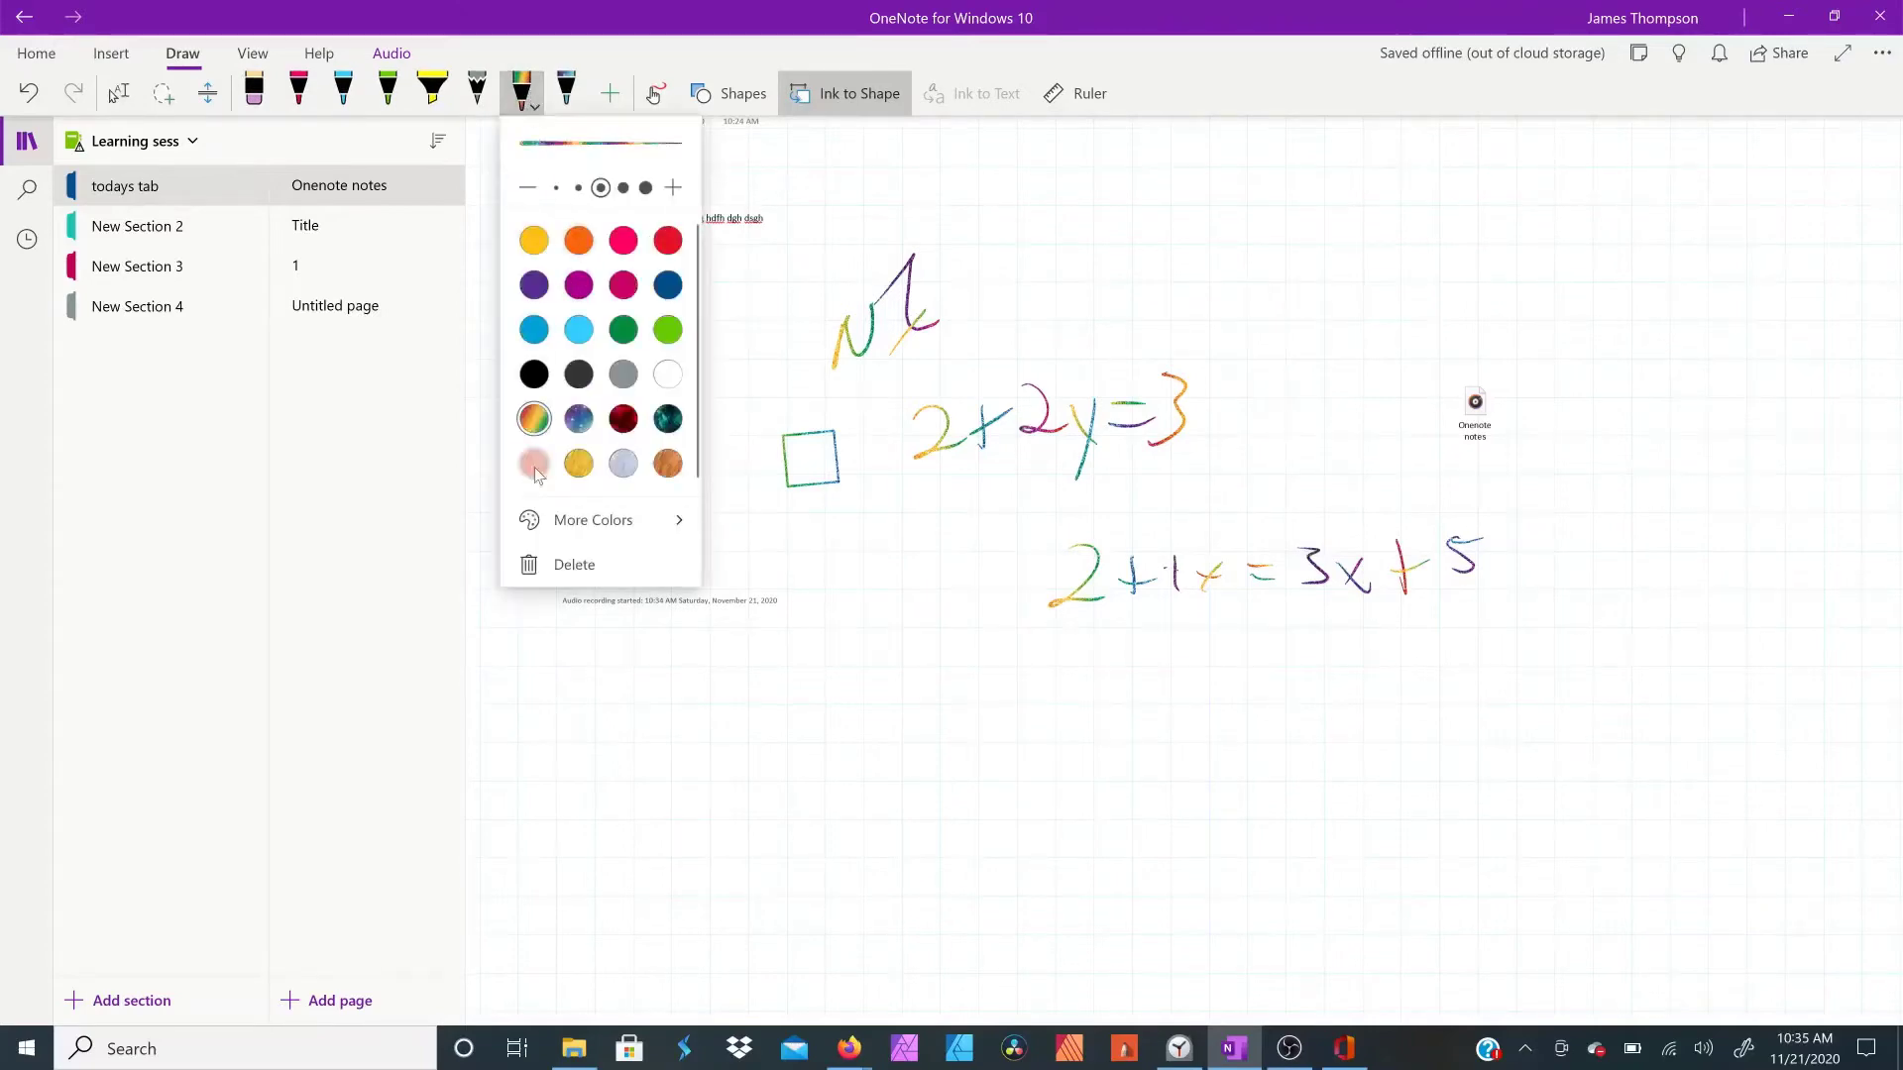
pyautogui.click(578, 418)
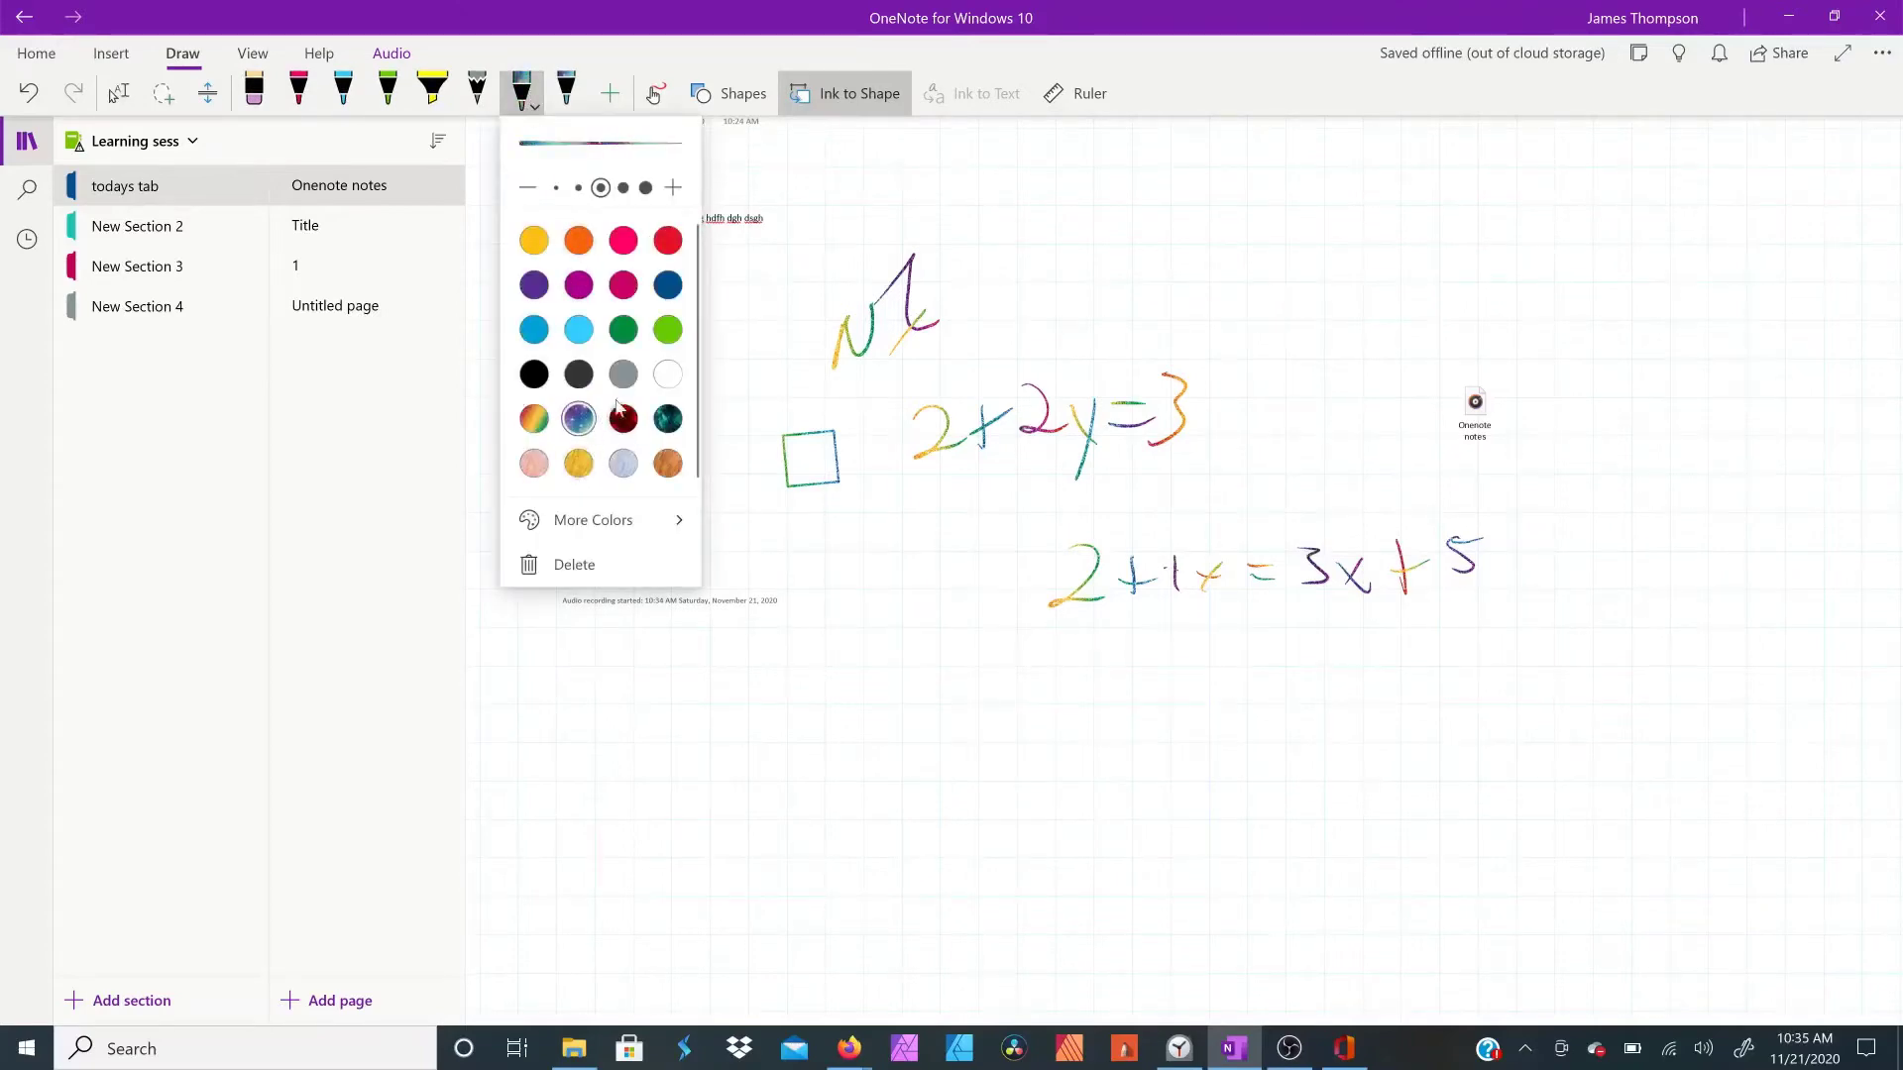
pyautogui.click(977, 271)
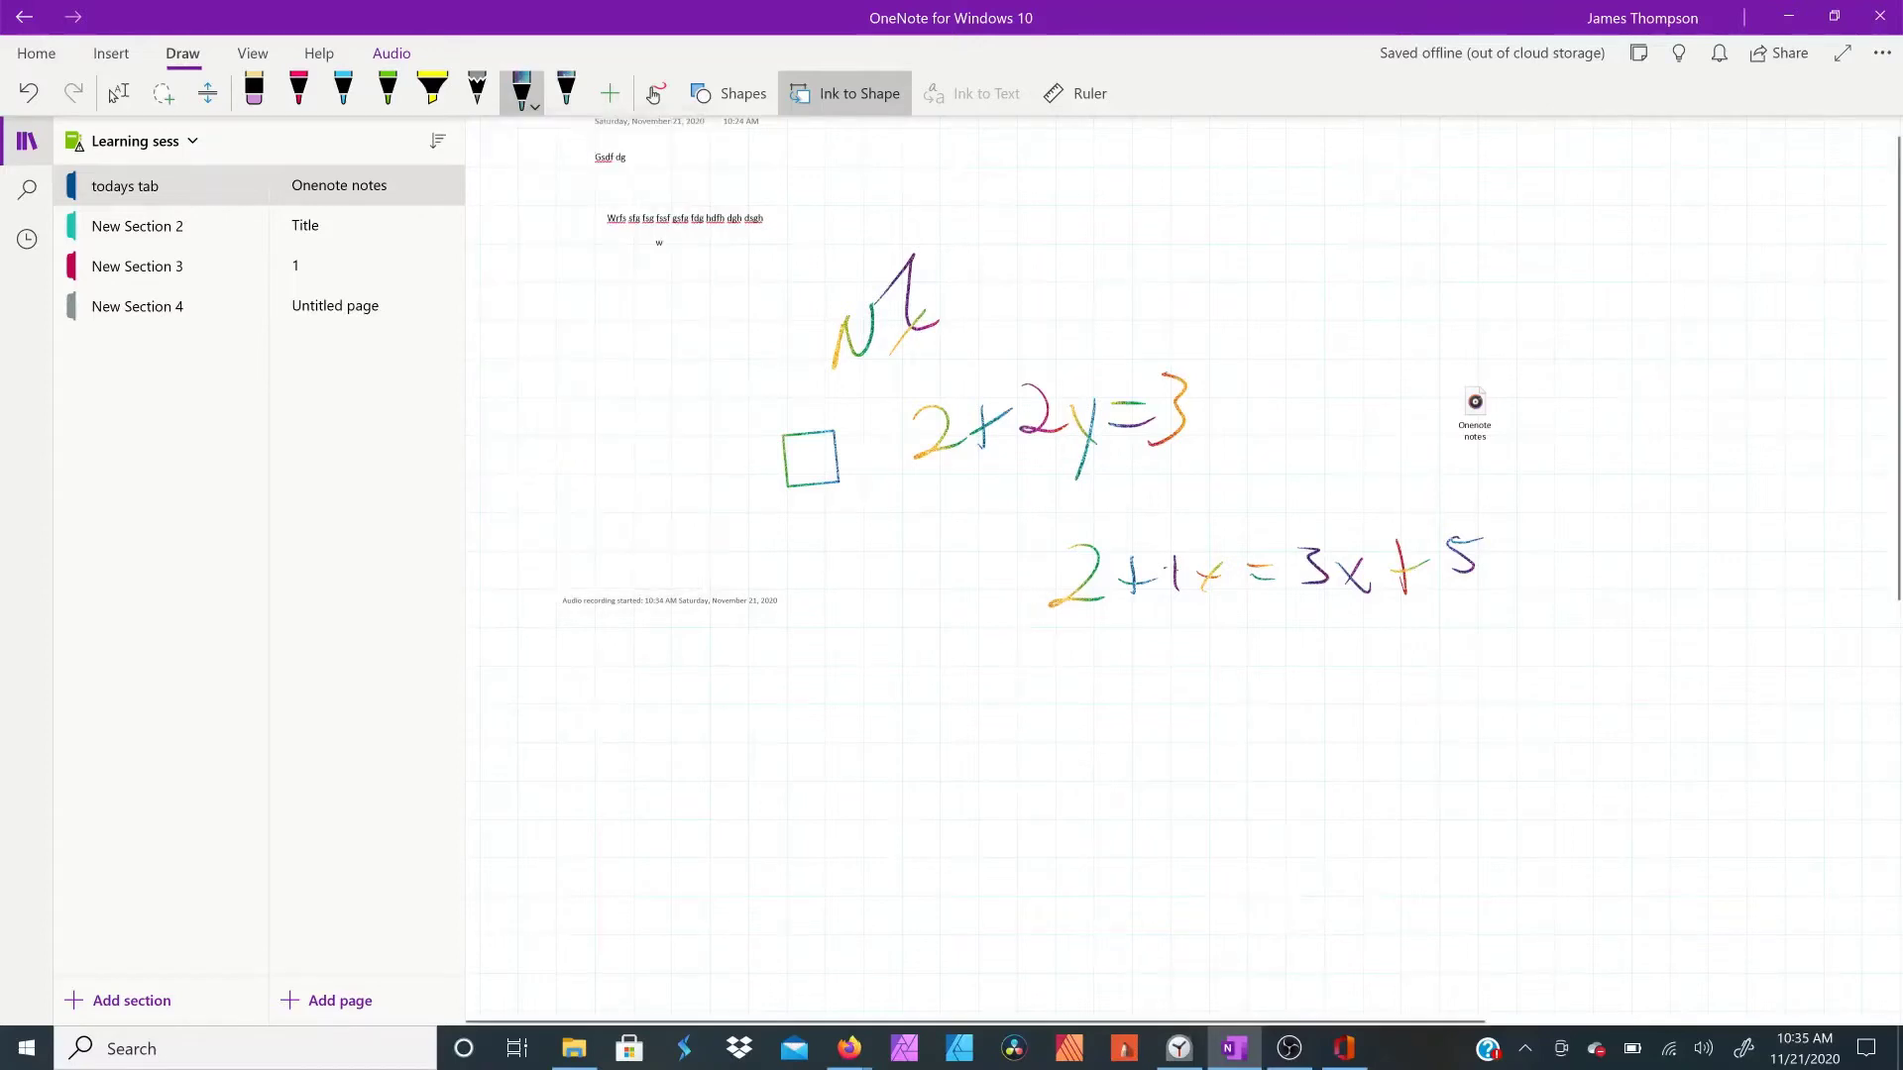
pyautogui.moveTo(1072, 286)
pyautogui.mouseDown()
pyautogui.moveTo(1219, 263)
pyautogui.moveTo(1288, 313)
pyautogui.moveTo(1369, 234)
pyautogui.mouseUp()
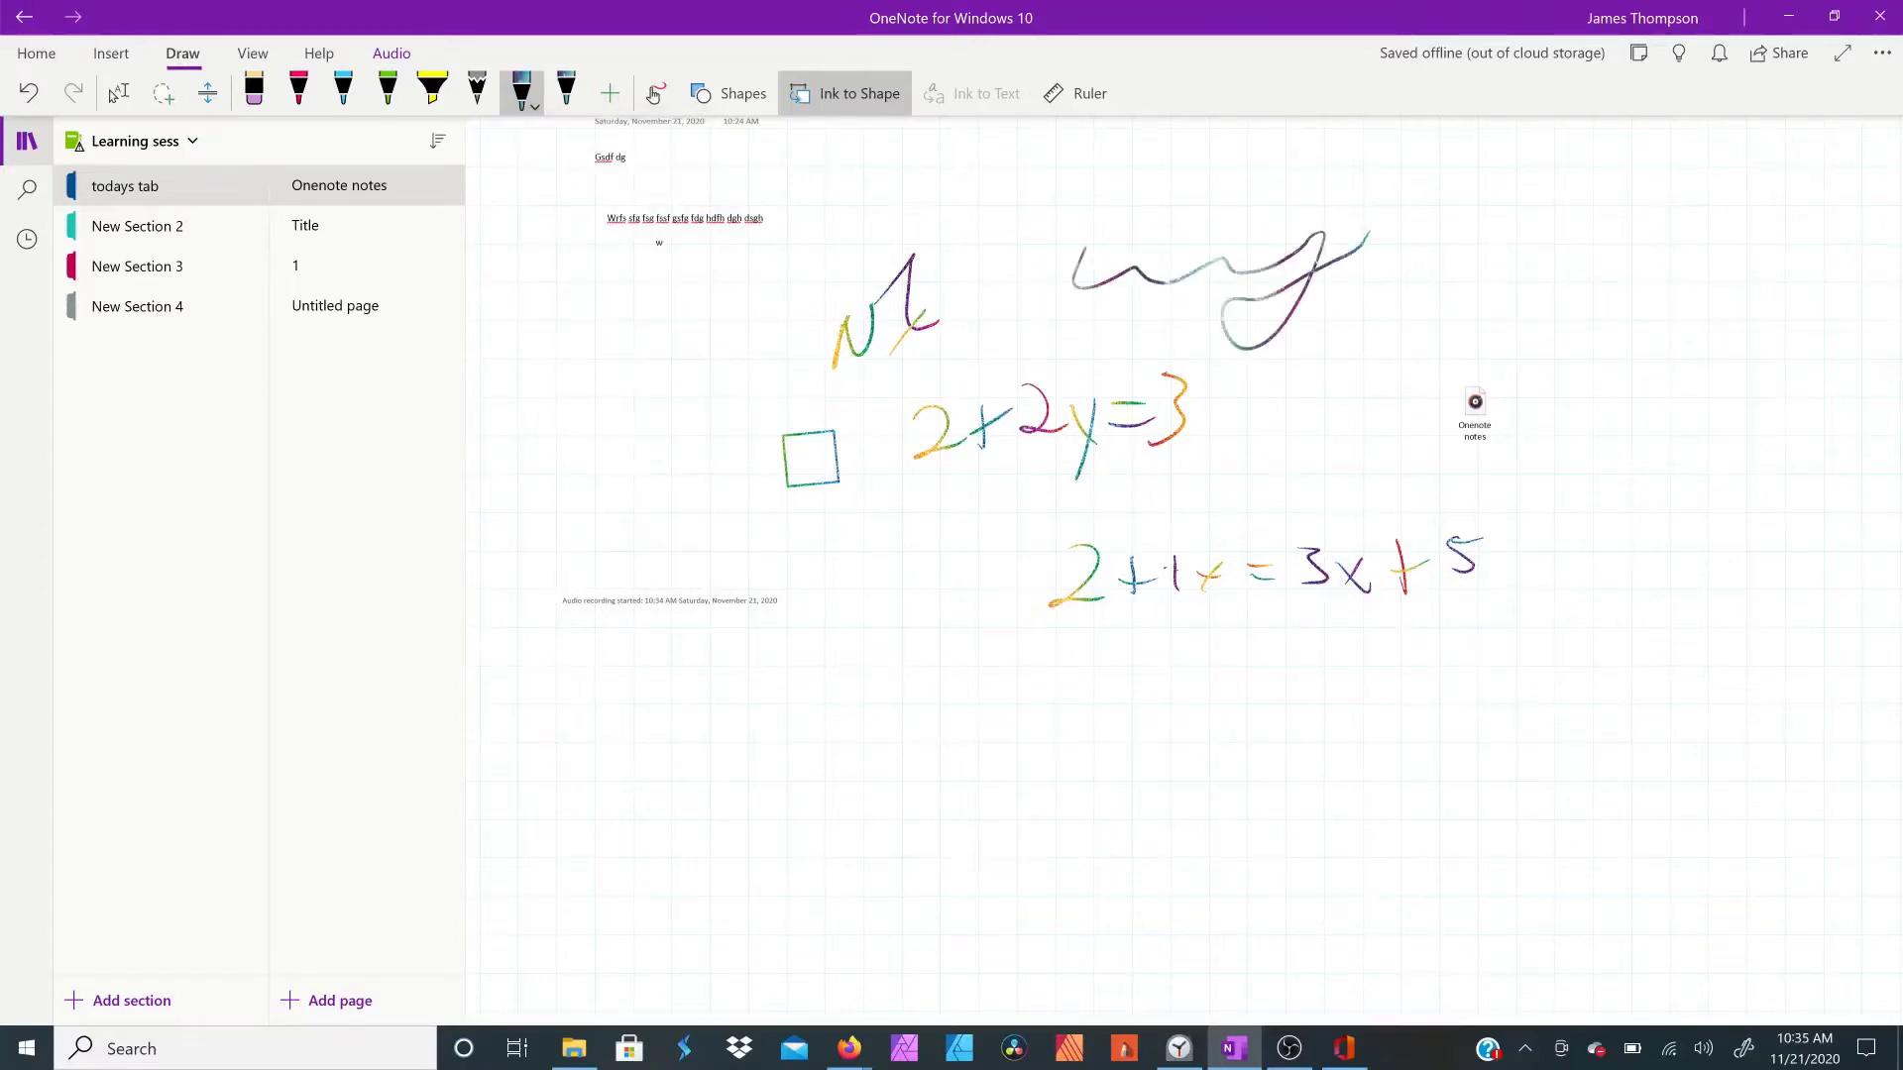
pyautogui.click(113, 93)
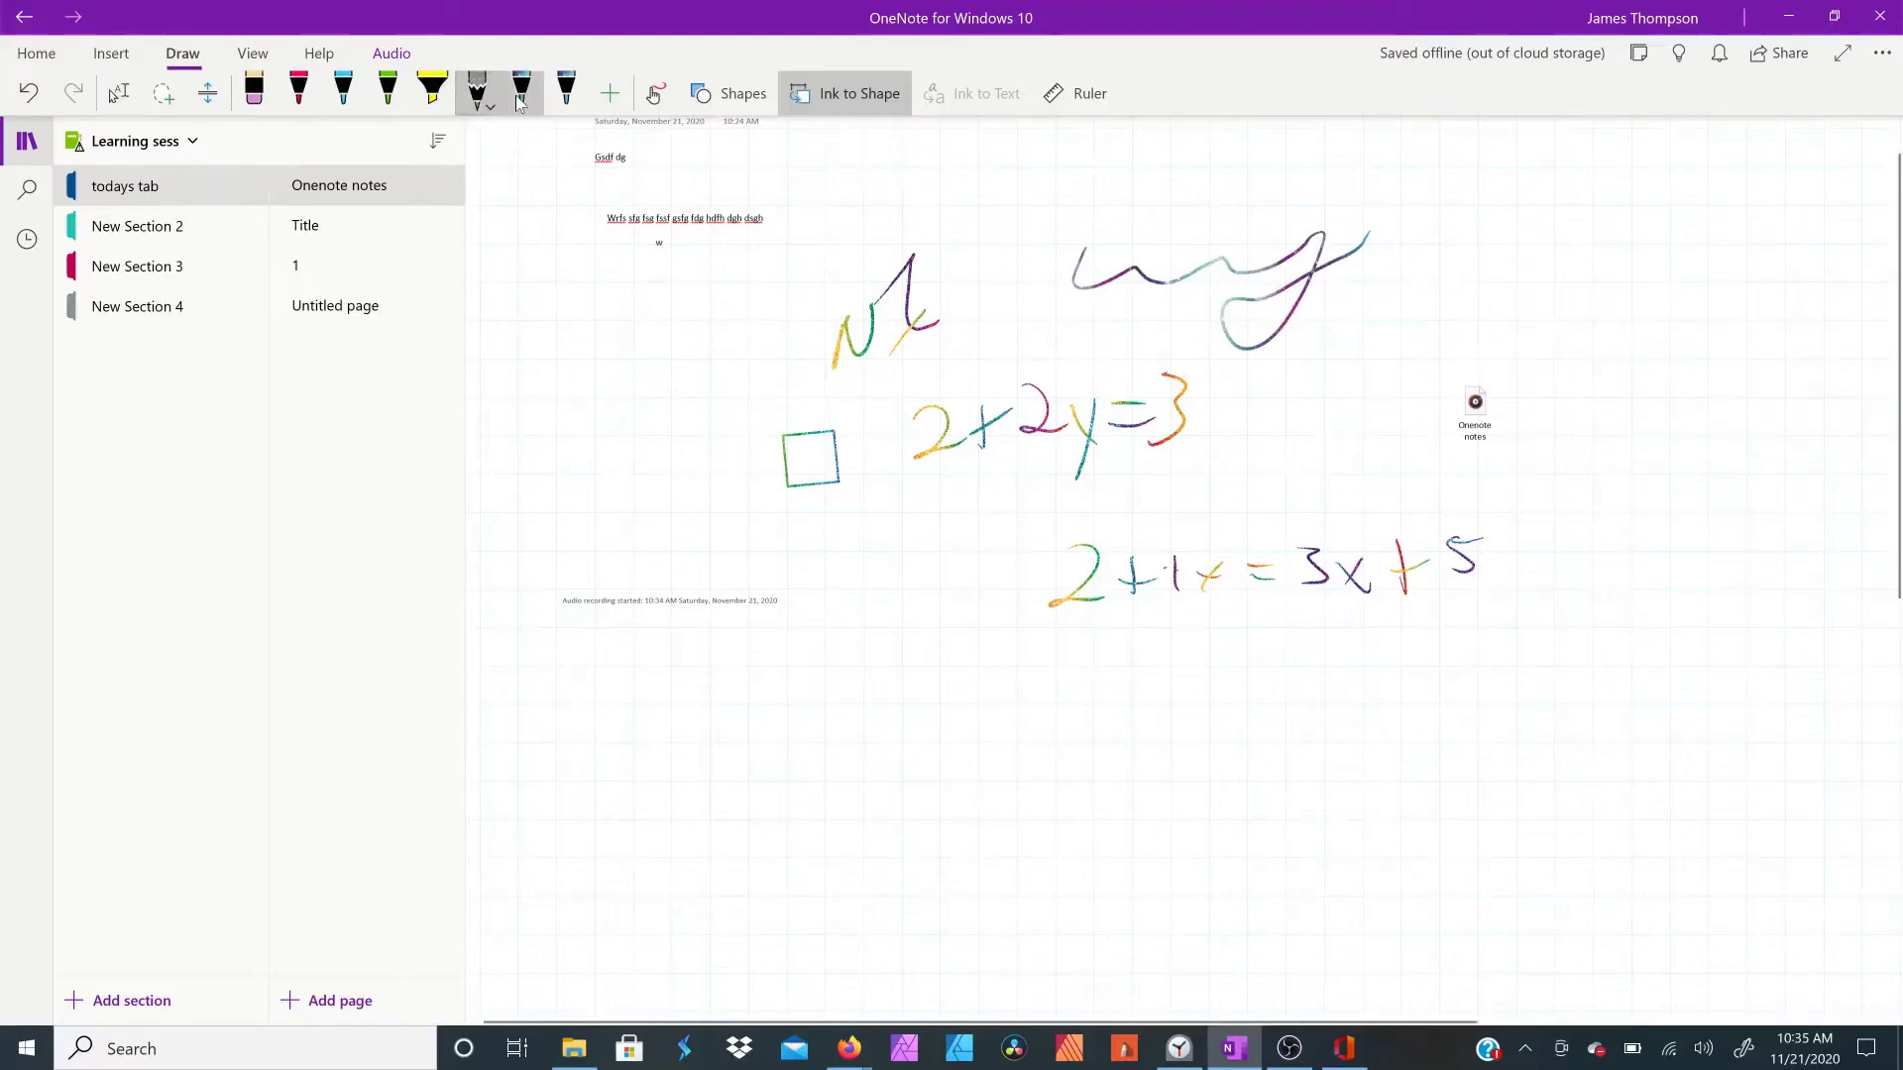
pyautogui.click(527, 95)
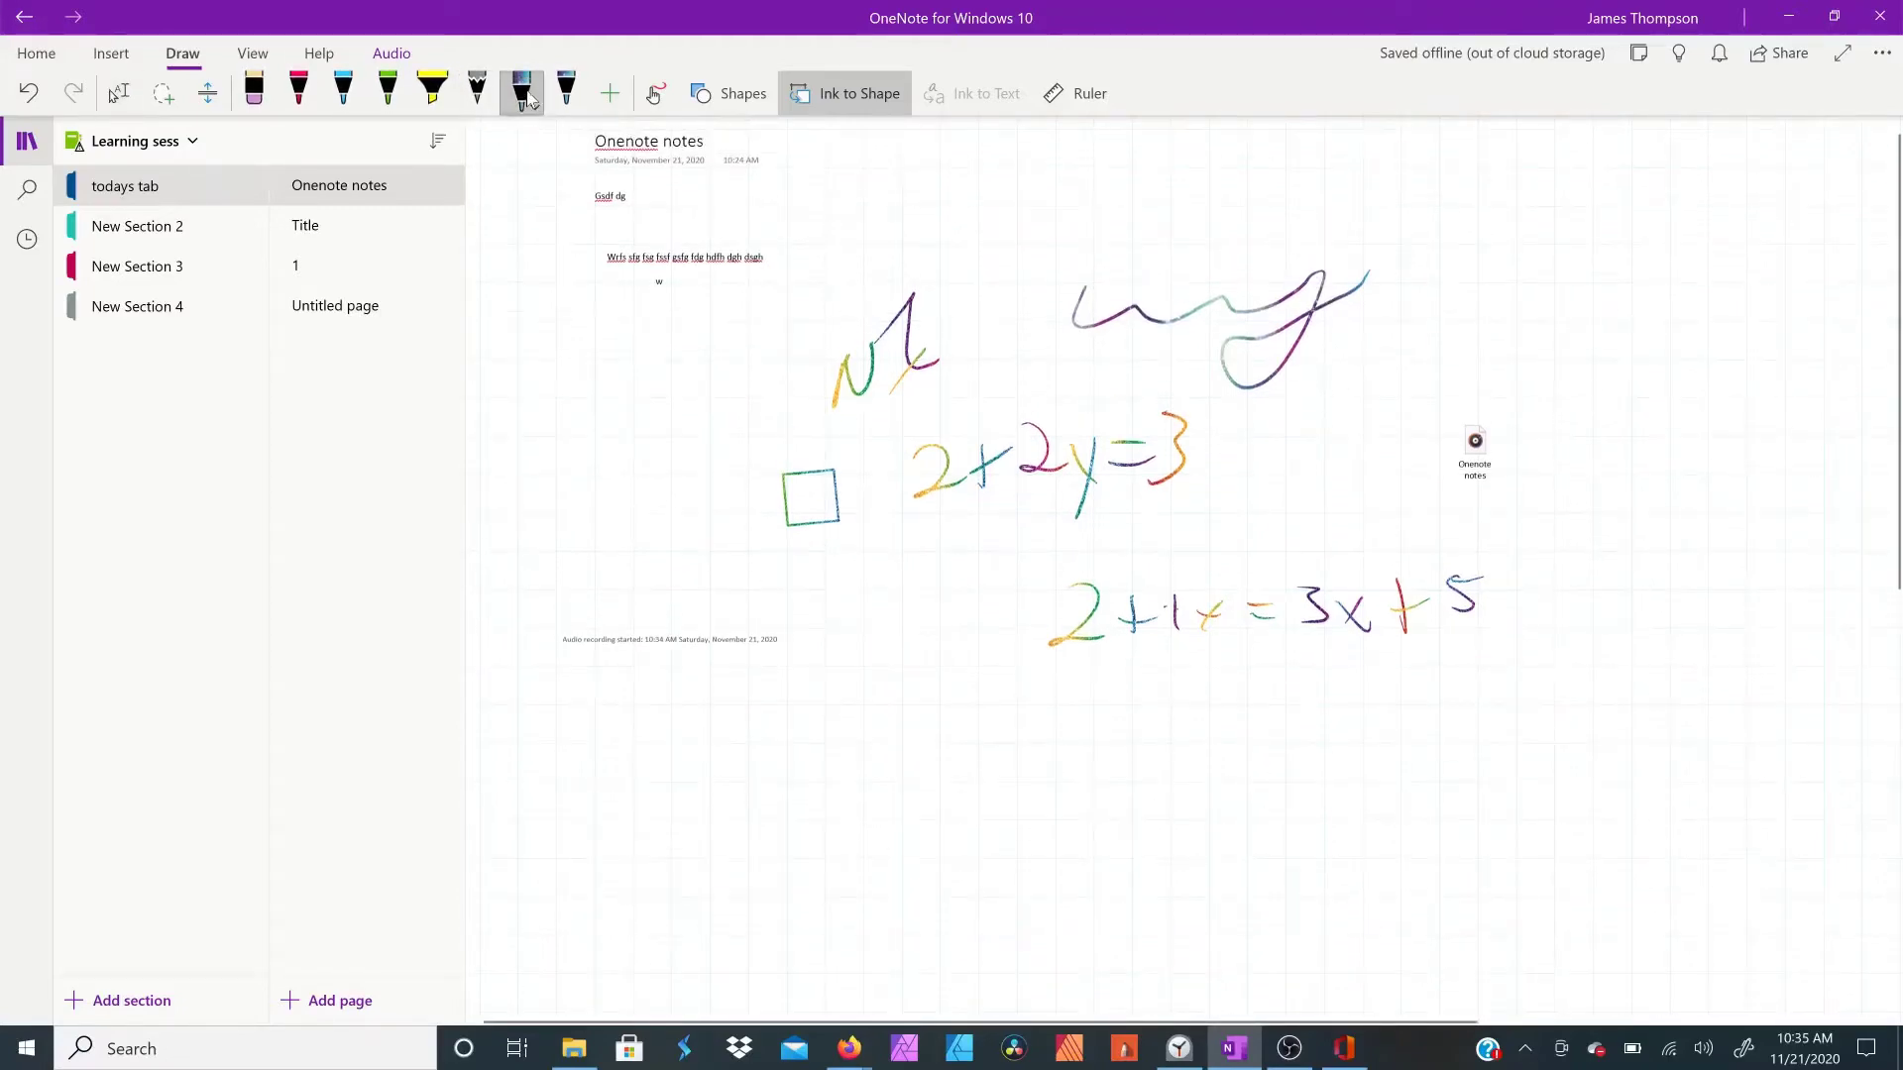
# Step: Change the blue-purple galaxy-style pen to the glittery gold ink
pyautogui.click(526, 95)
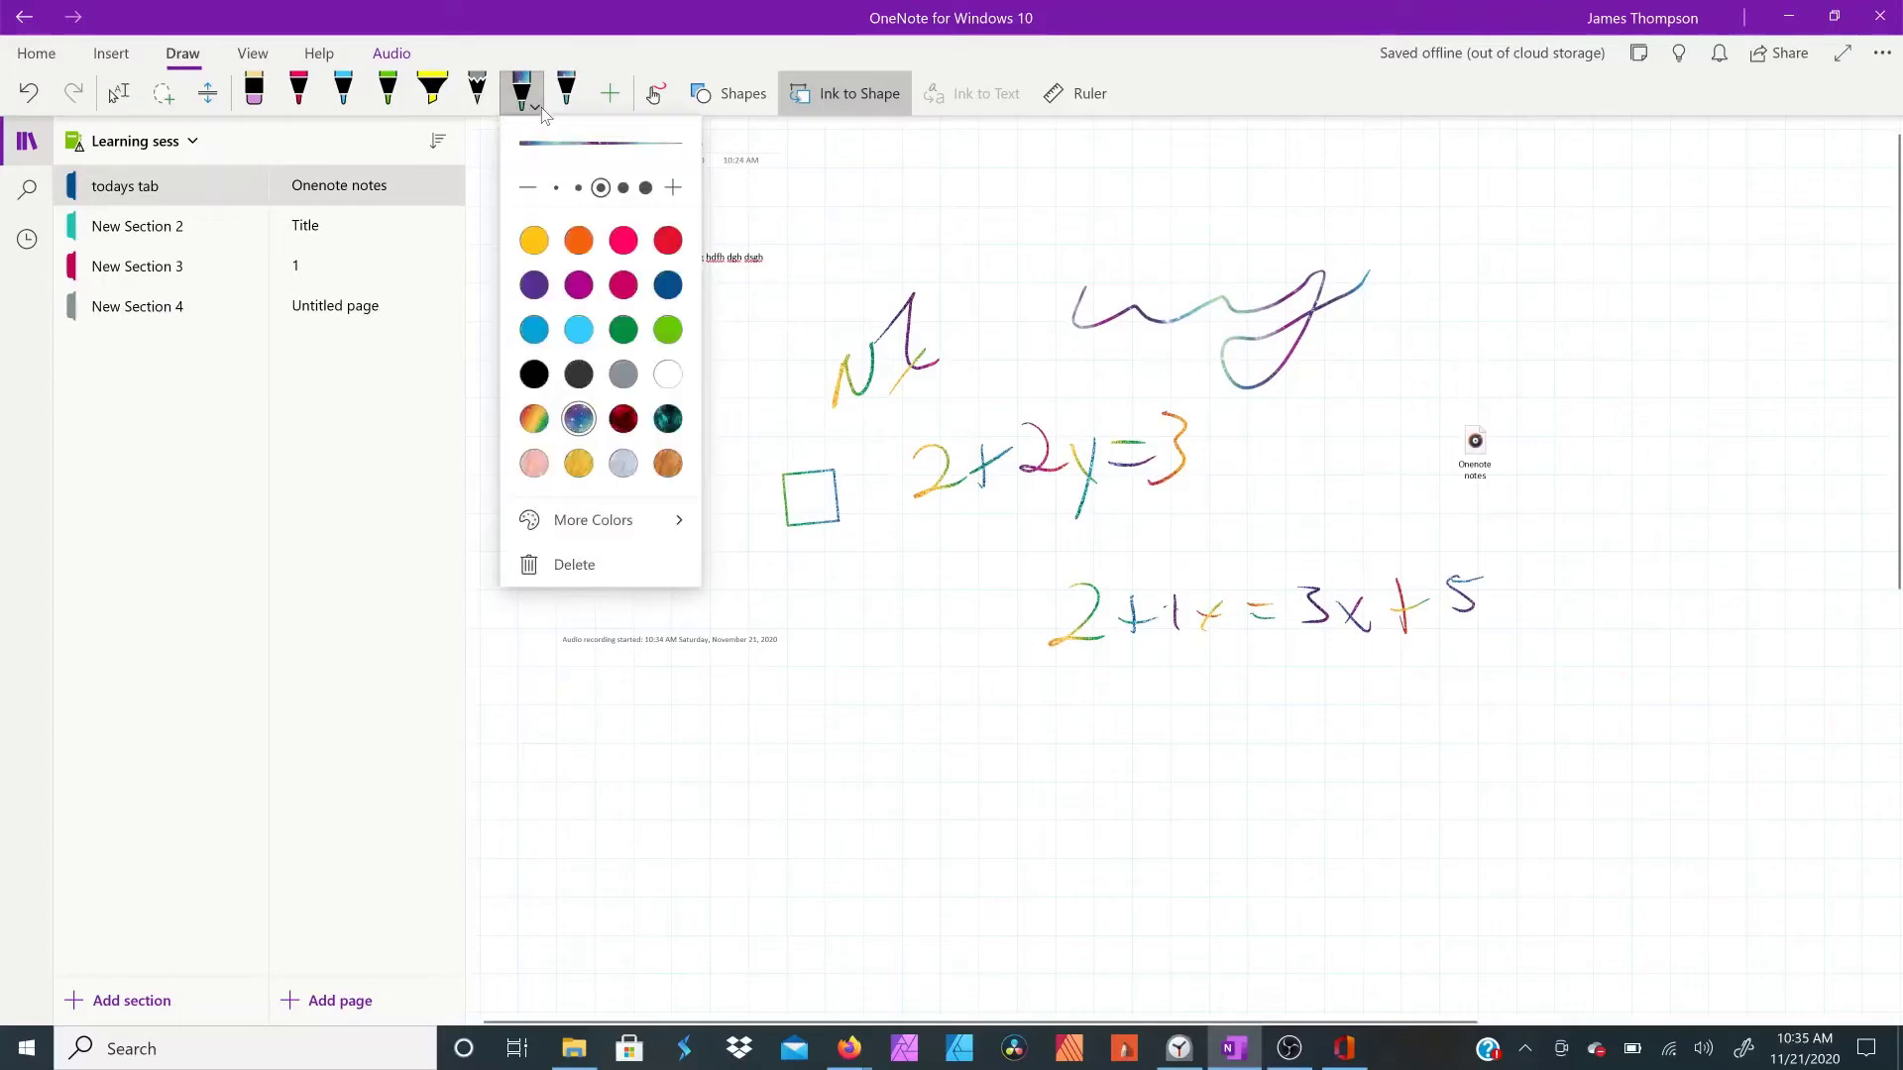
pyautogui.click(579, 463)
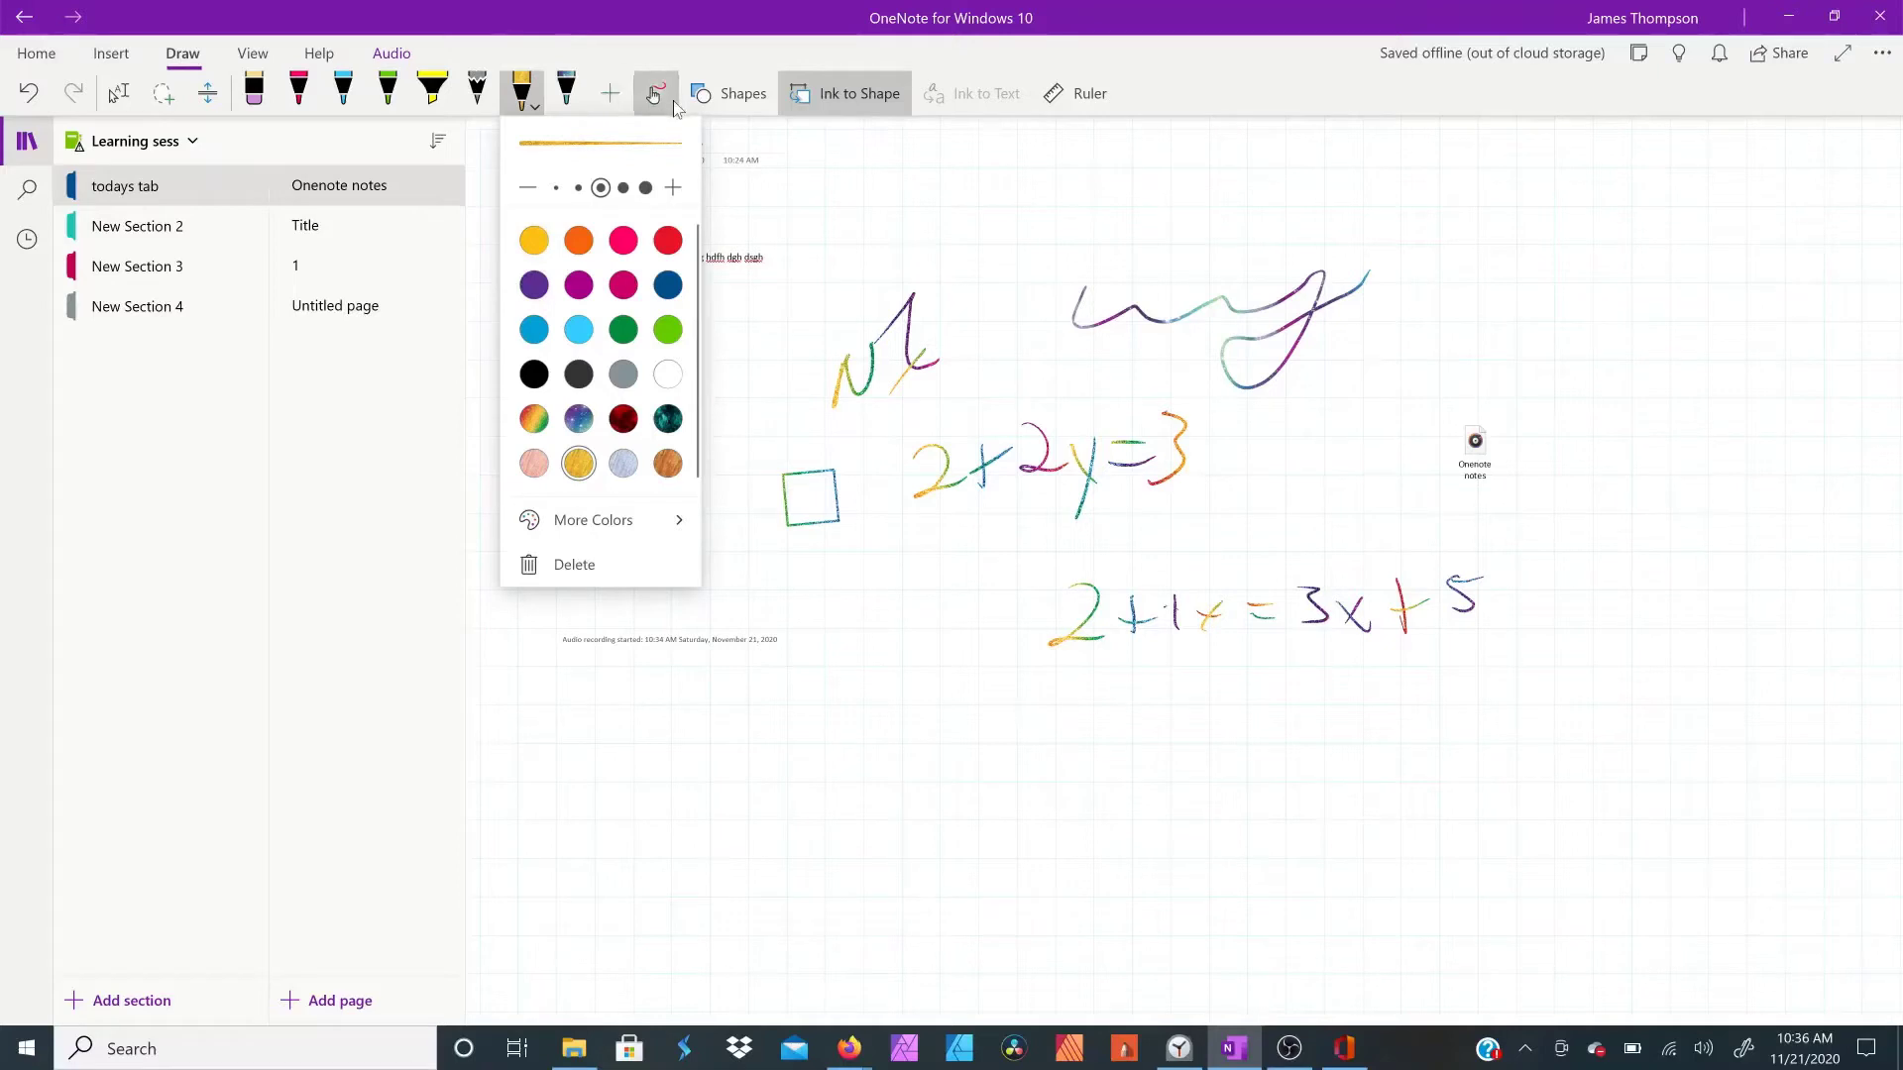
pyautogui.click(521, 92)
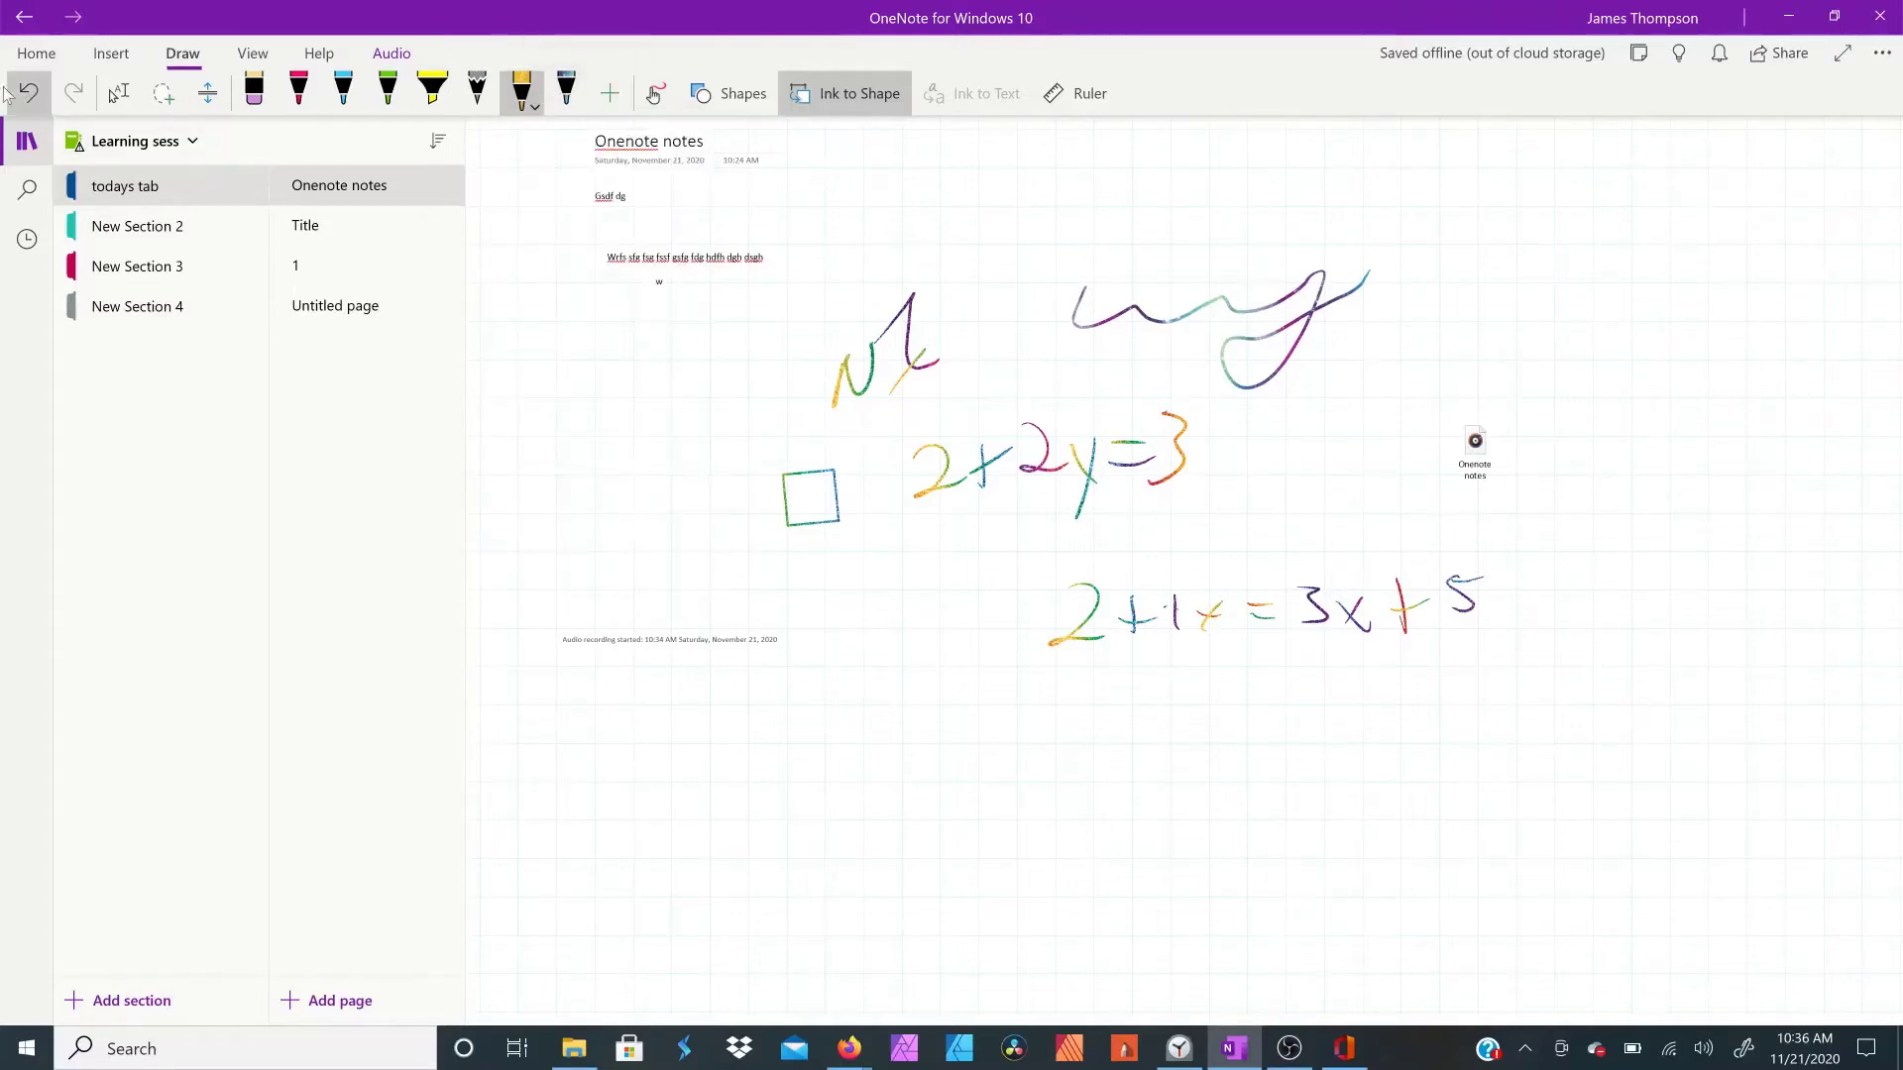
# Step: Switch to the personal notebook and open the Daily/Weekly Planer Layout page in its 90 Day Daily/Weekly planner section
pyautogui.click(99, 143)
pyautogui.click(176, 188)
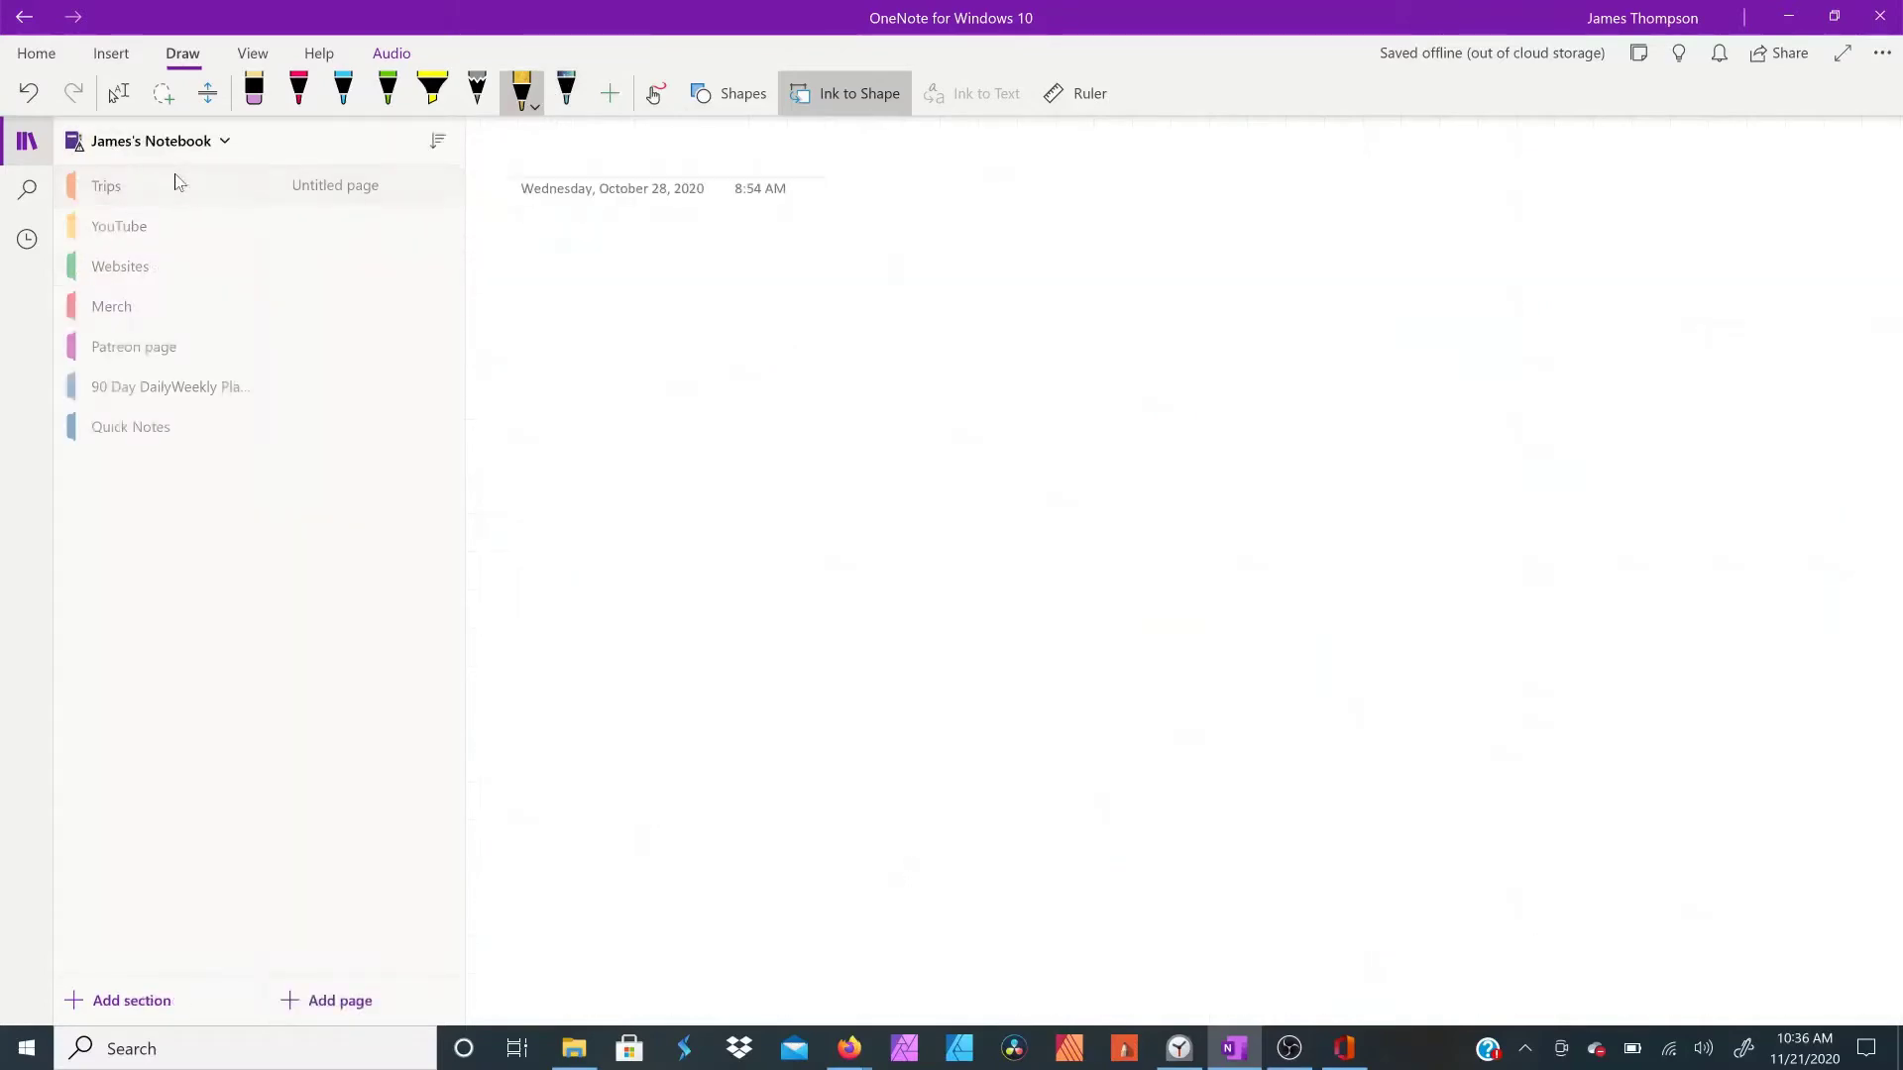
pyautogui.click(82, 392)
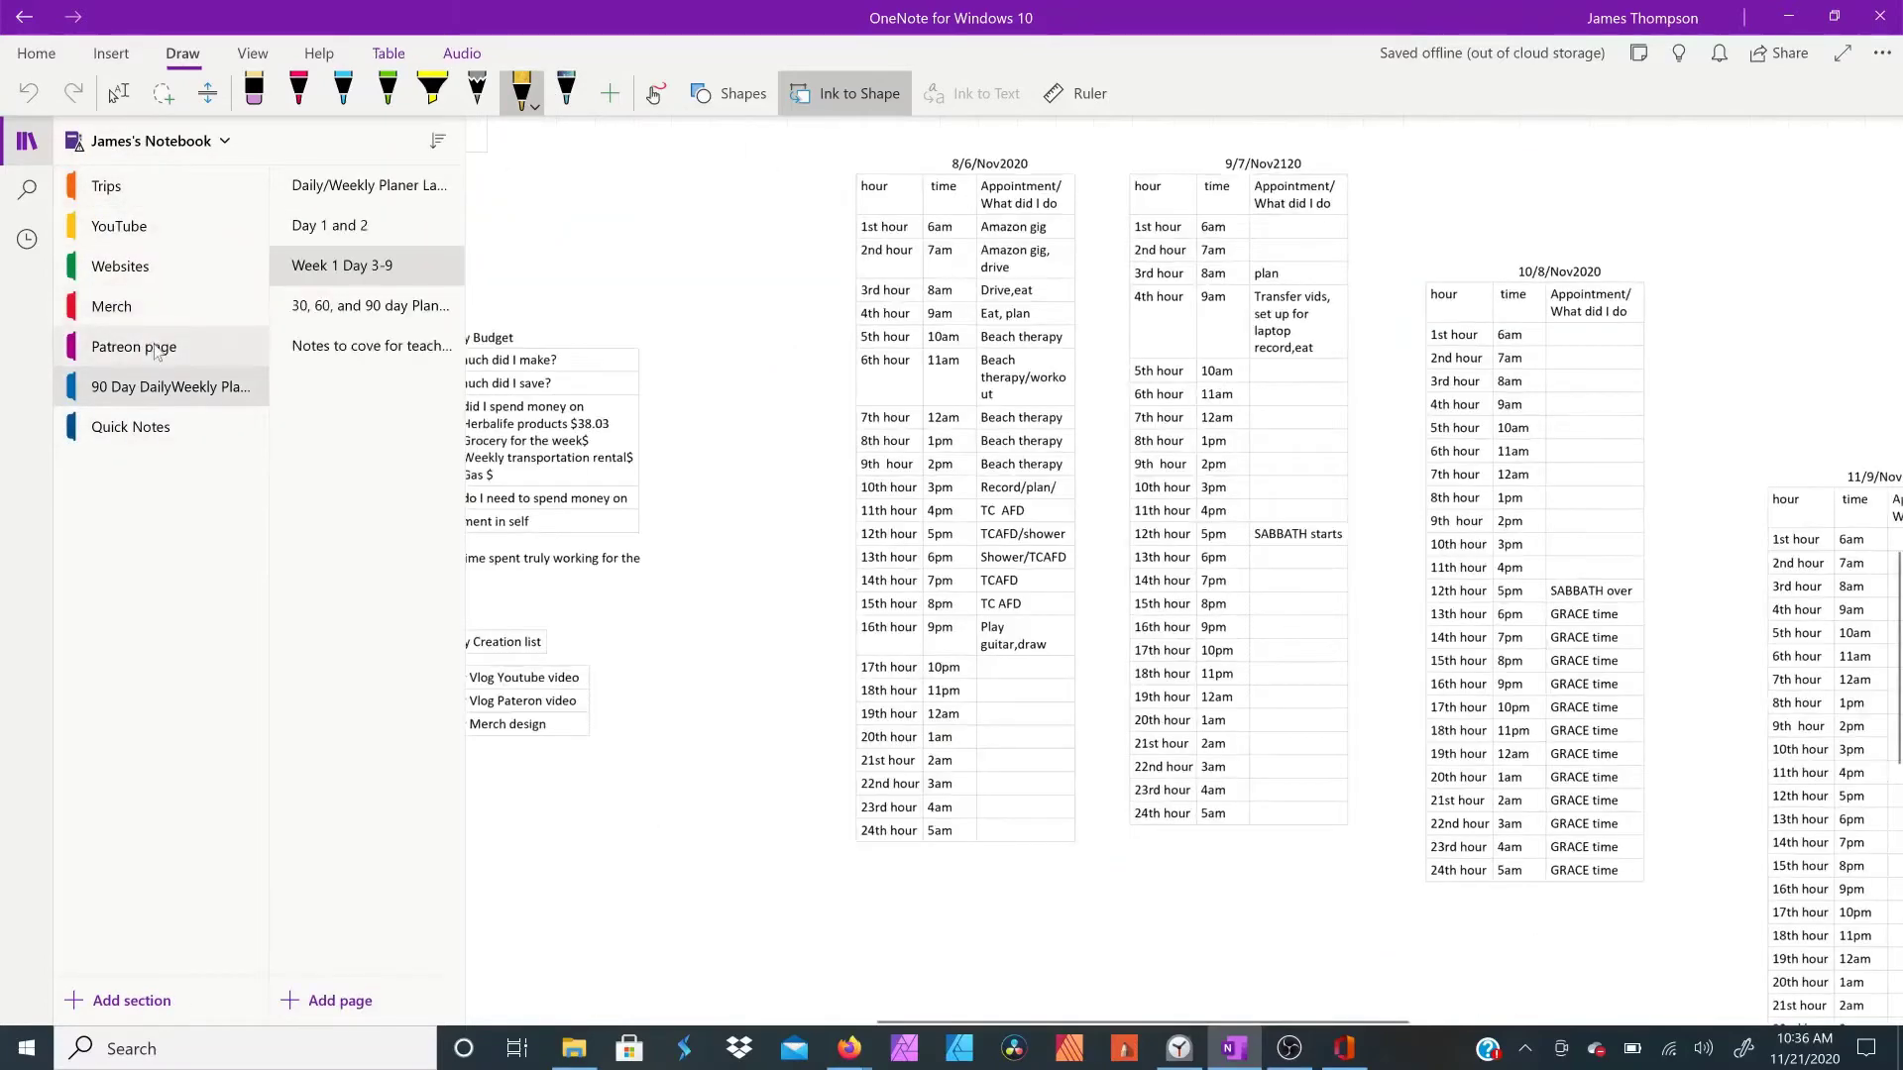
pyautogui.click(357, 188)
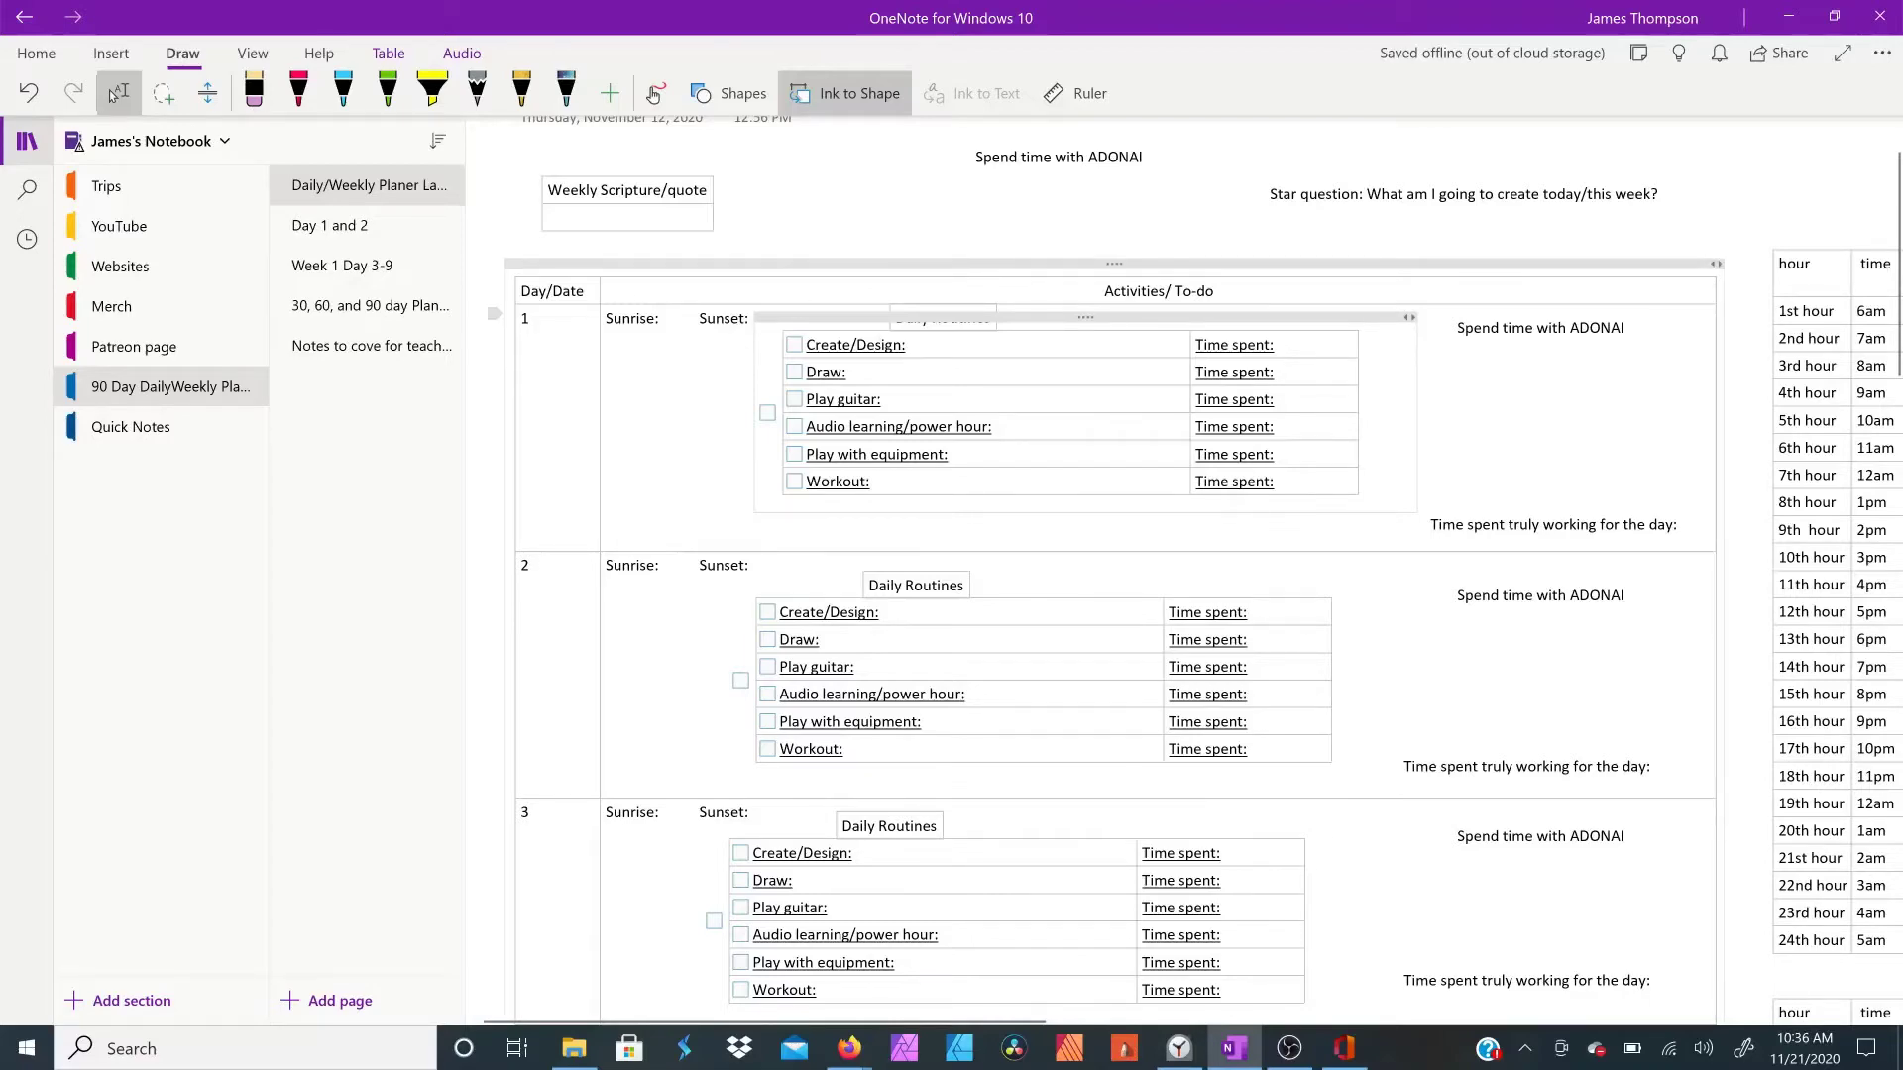
# Step: Look through the planner's daily routine tables, selecting the page contents and checking the day 1 routine container
pyautogui.scroll(-5, 112, 94)
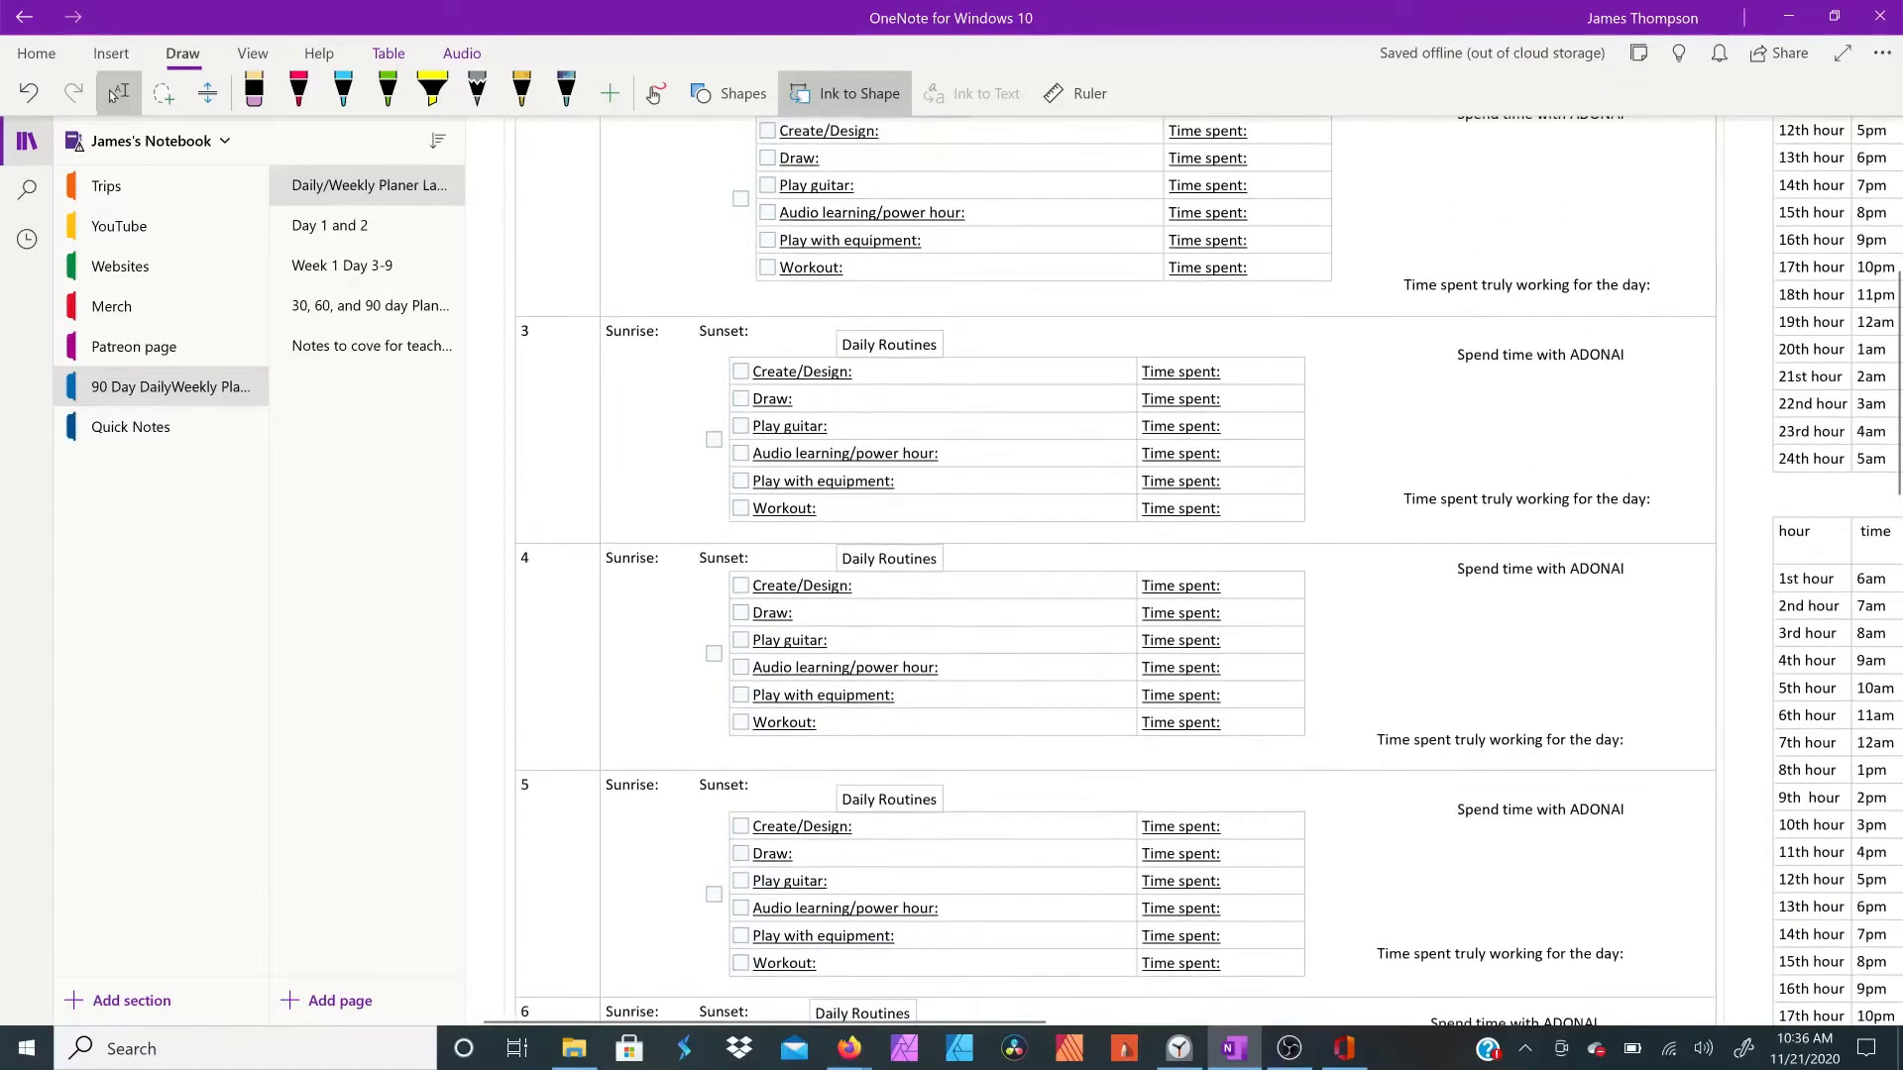
pyautogui.hotkey('ctrl', 'a')
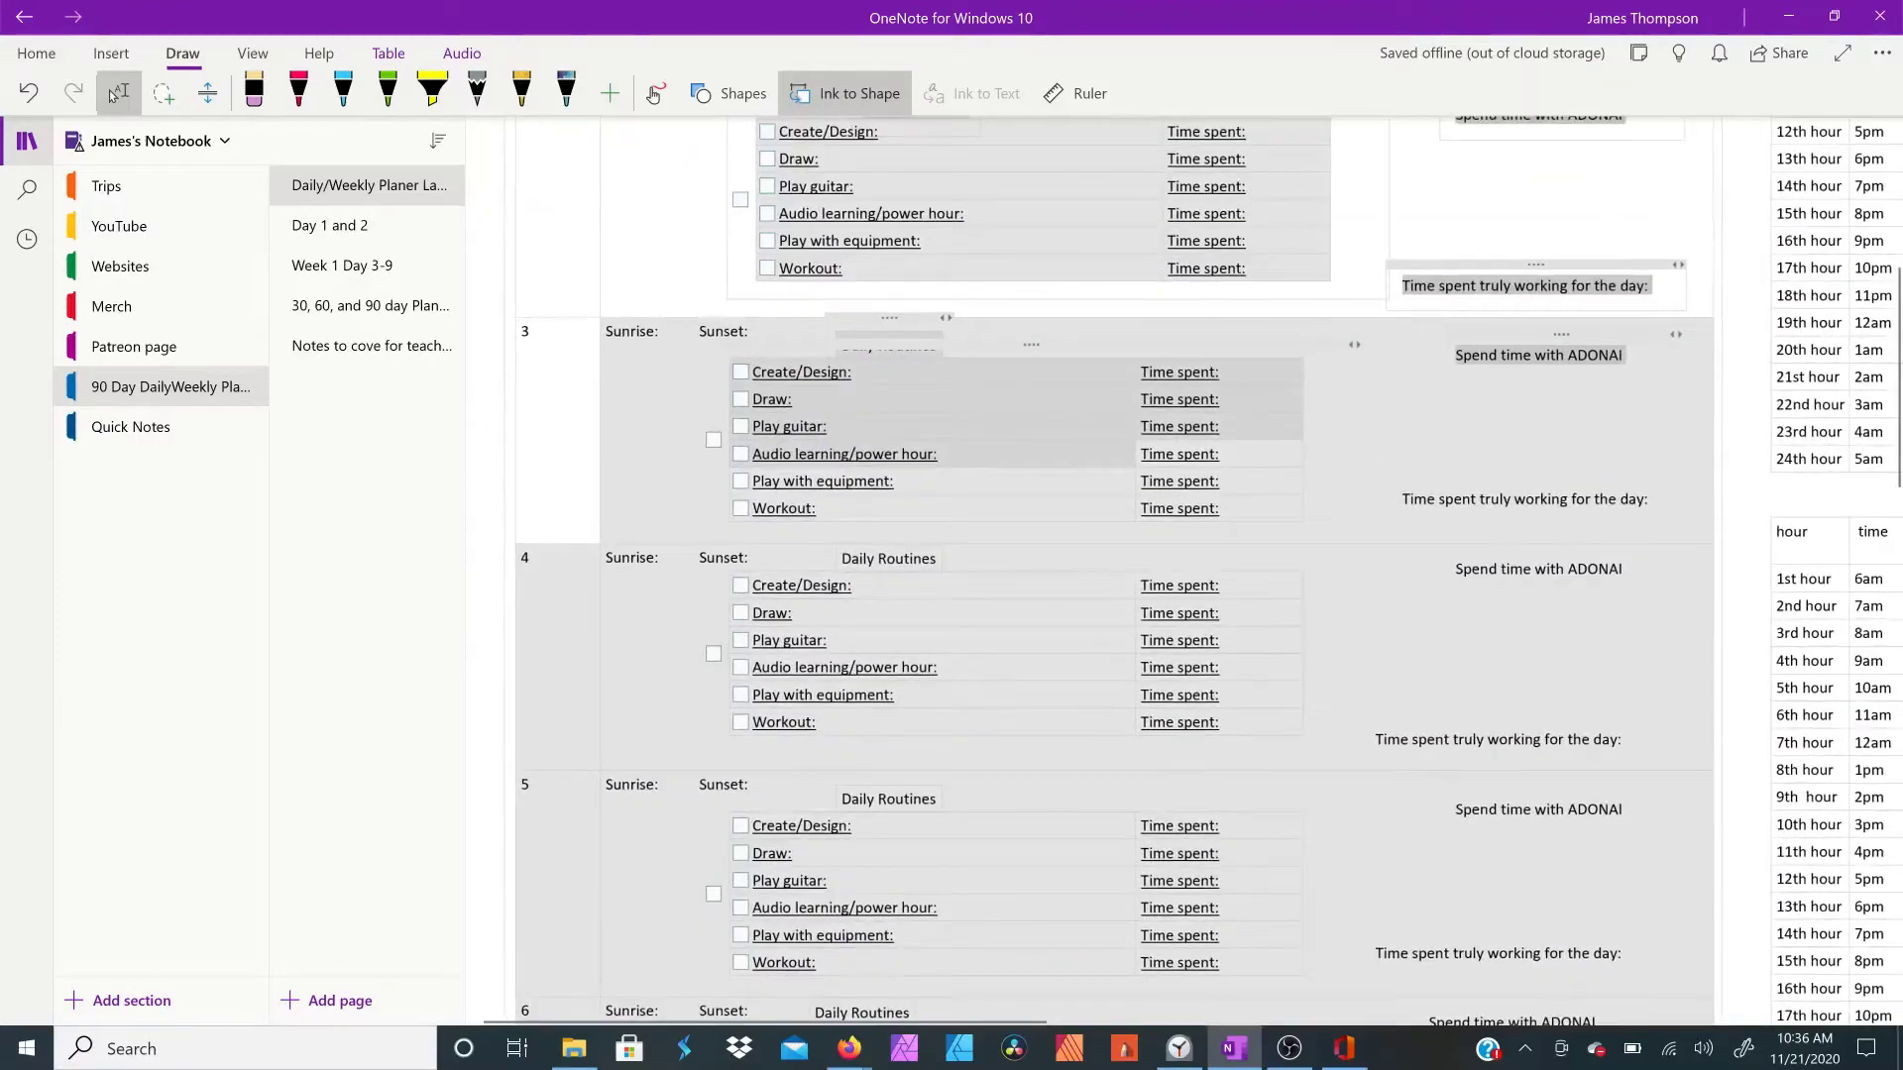
pyautogui.scroll(5, 116, 95)
pyautogui.click(1177, 349)
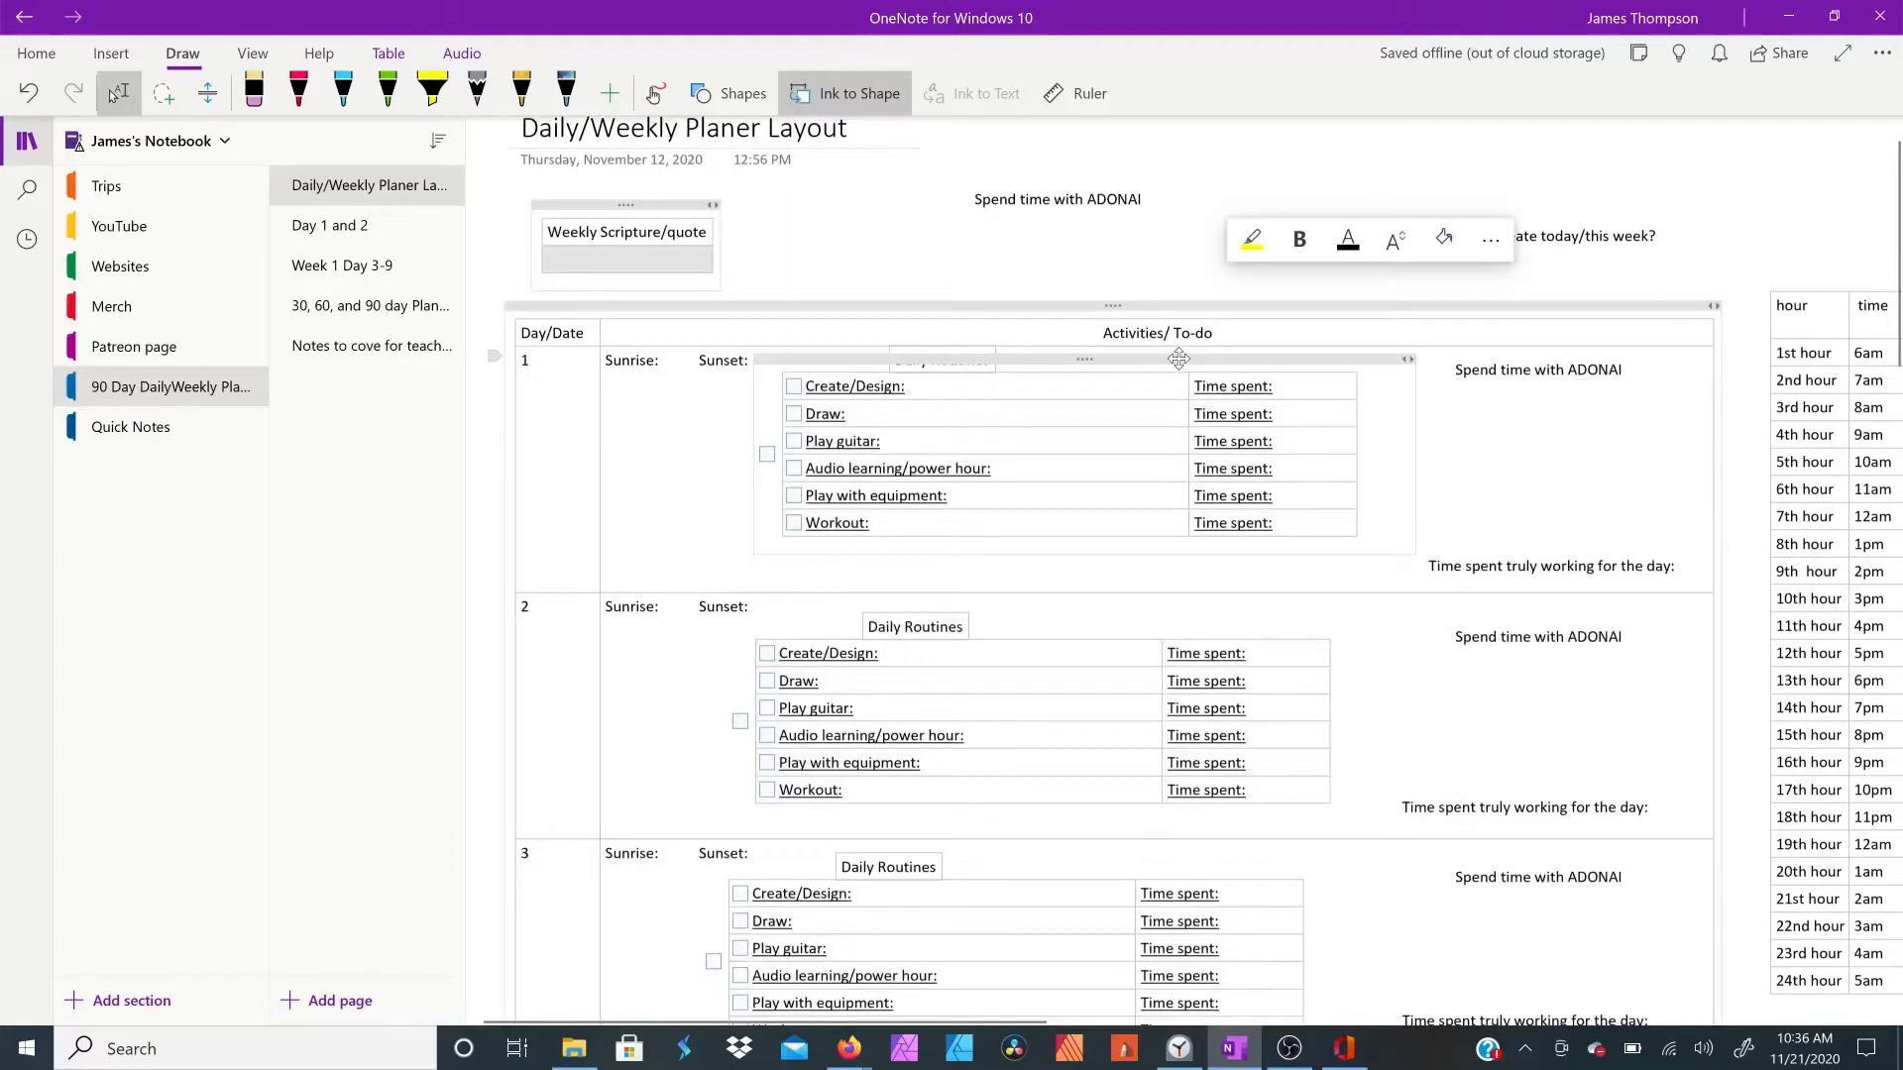
pyautogui.moveTo(1177, 359); pyautogui.dragTo(744, 436)
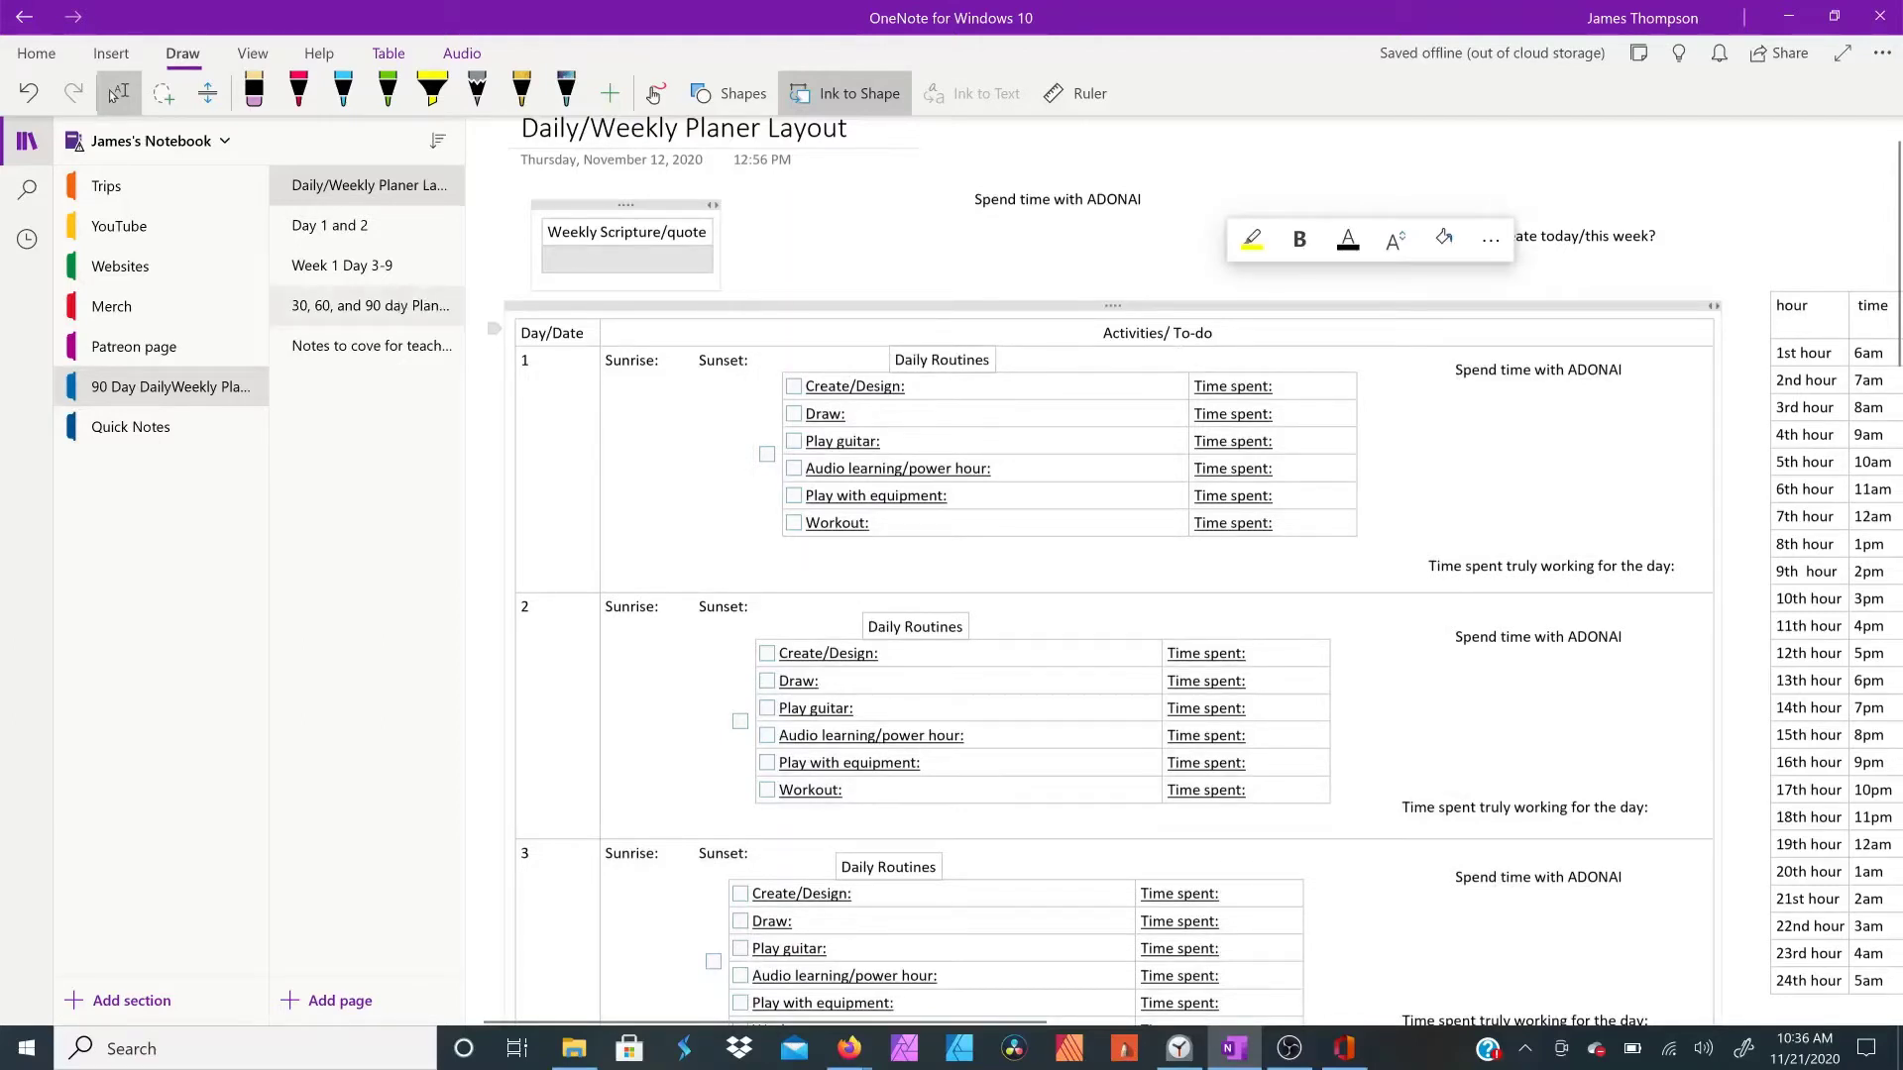
# Step: Open the 30, 60, and 90 day plan page and look over the End of 90 days vision list
pyautogui.click(367, 305)
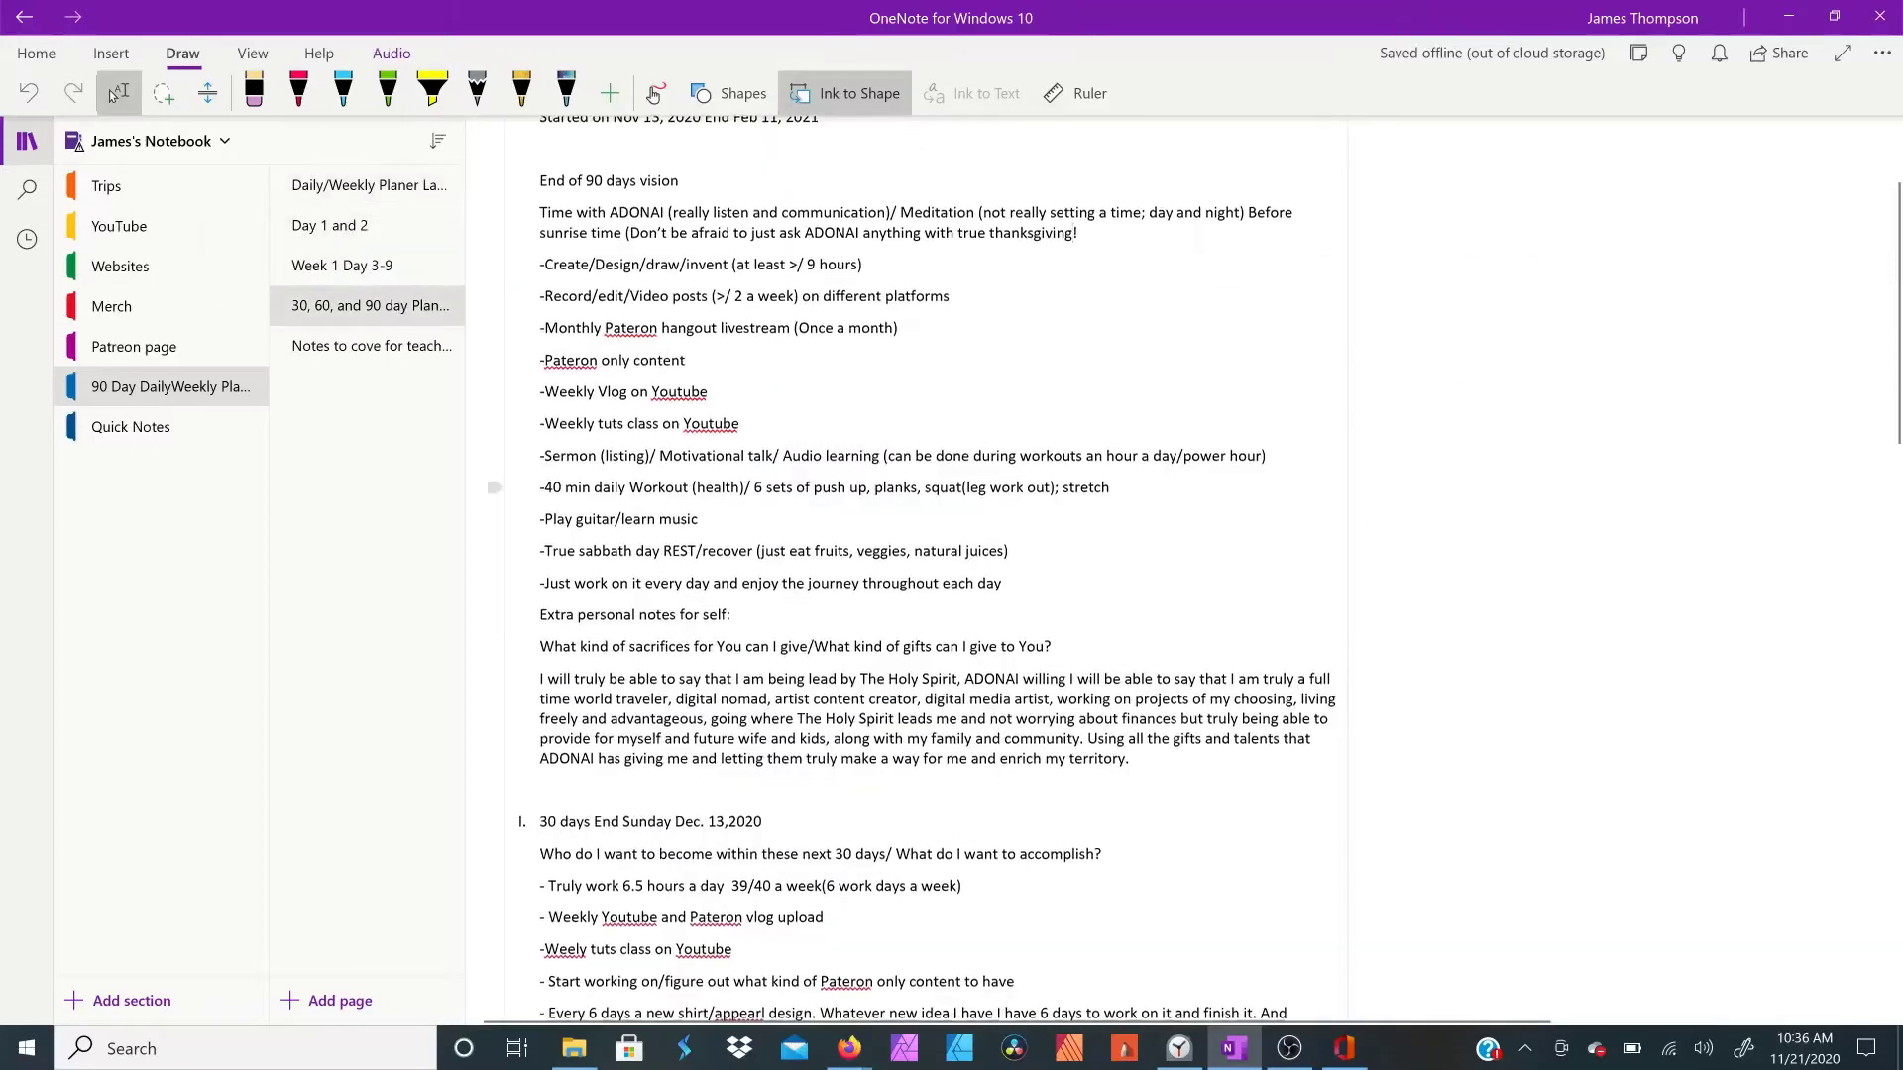
pyautogui.scroll(-2, 937, 570)
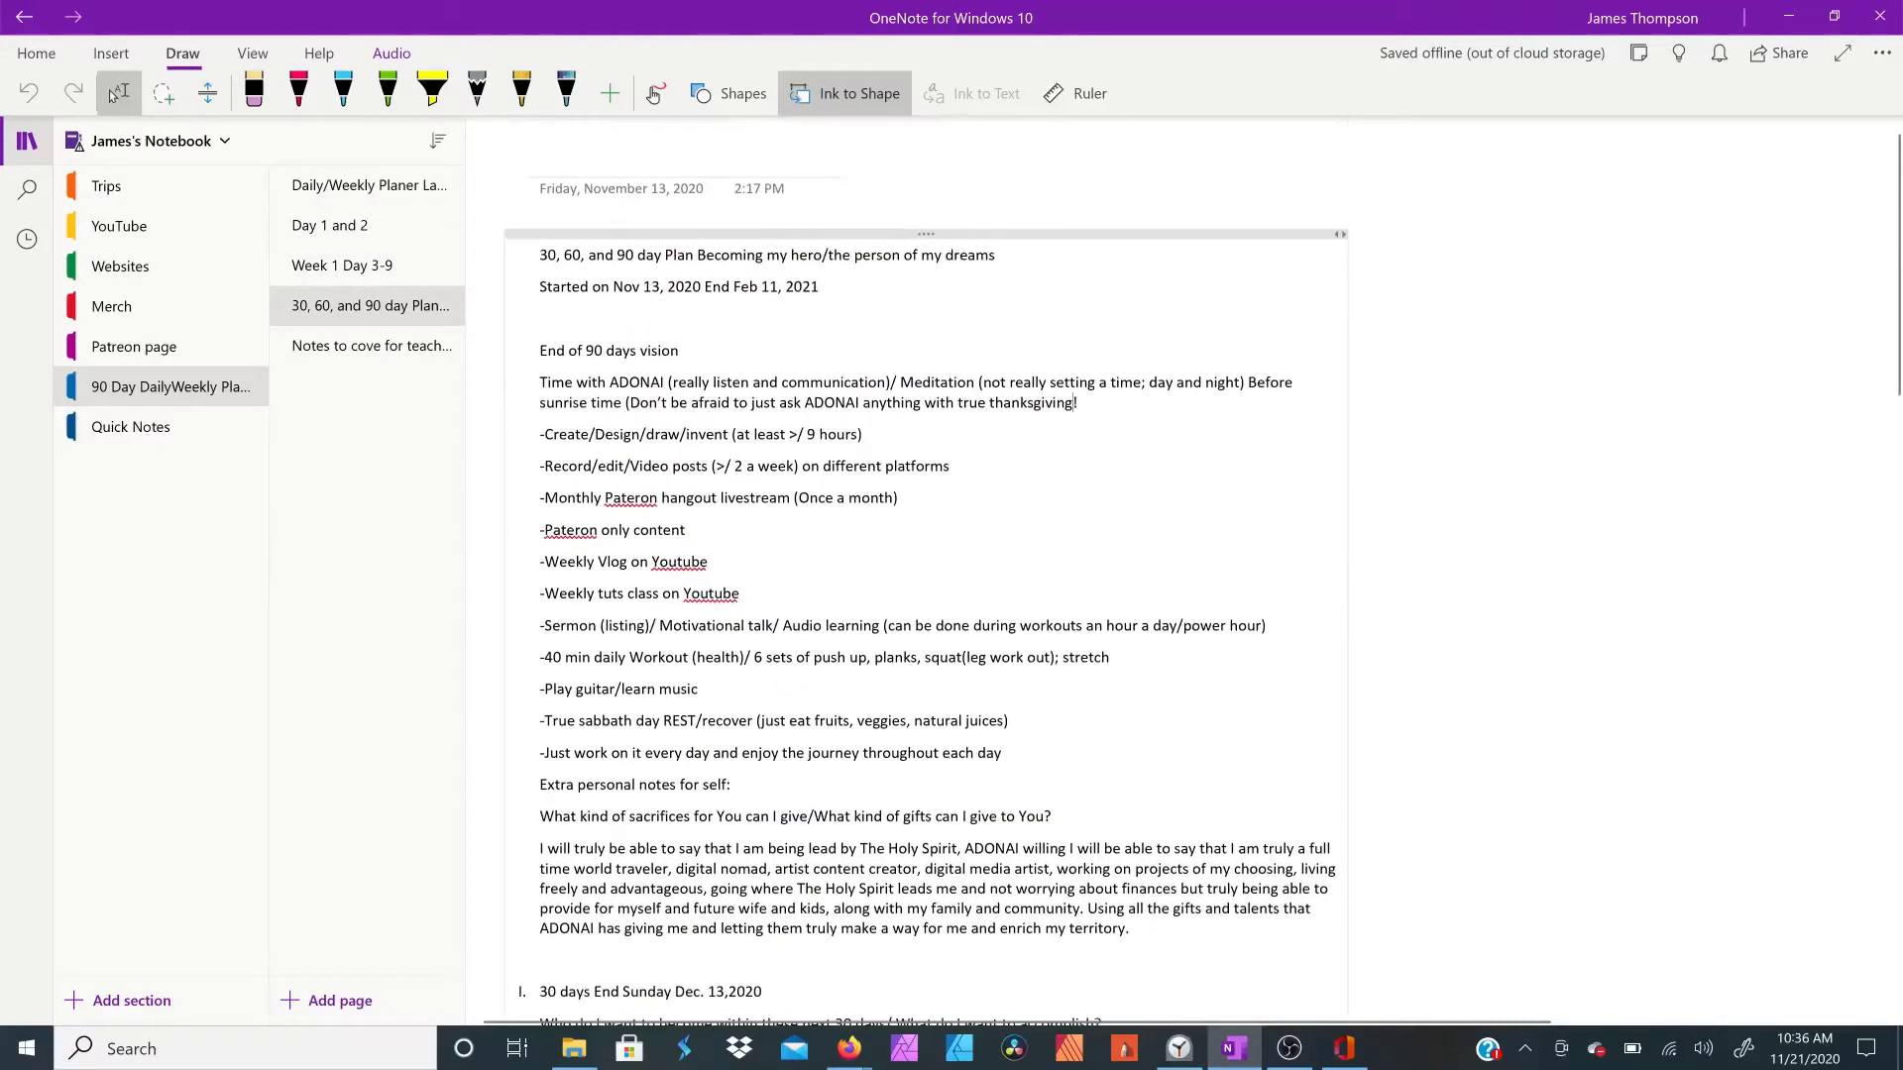
pyautogui.click(26, 1049)
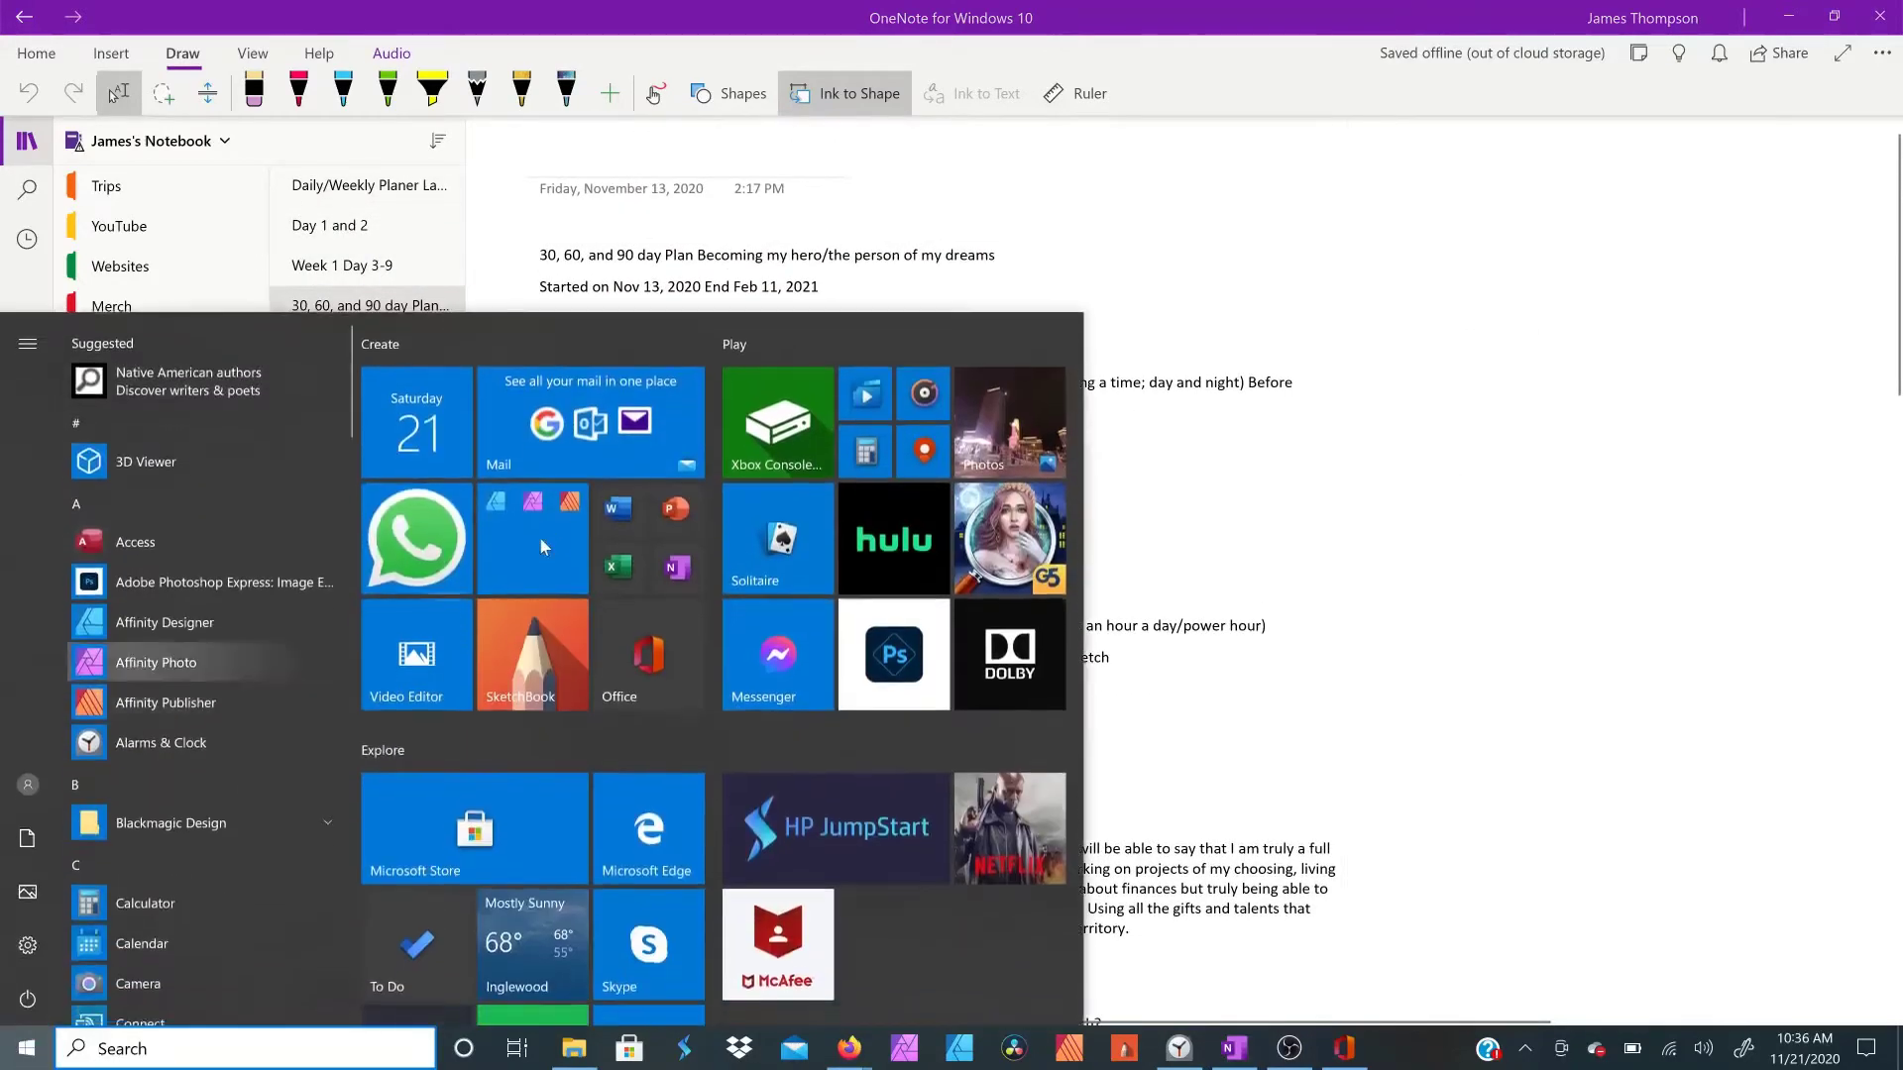
pyautogui.click(112, 94)
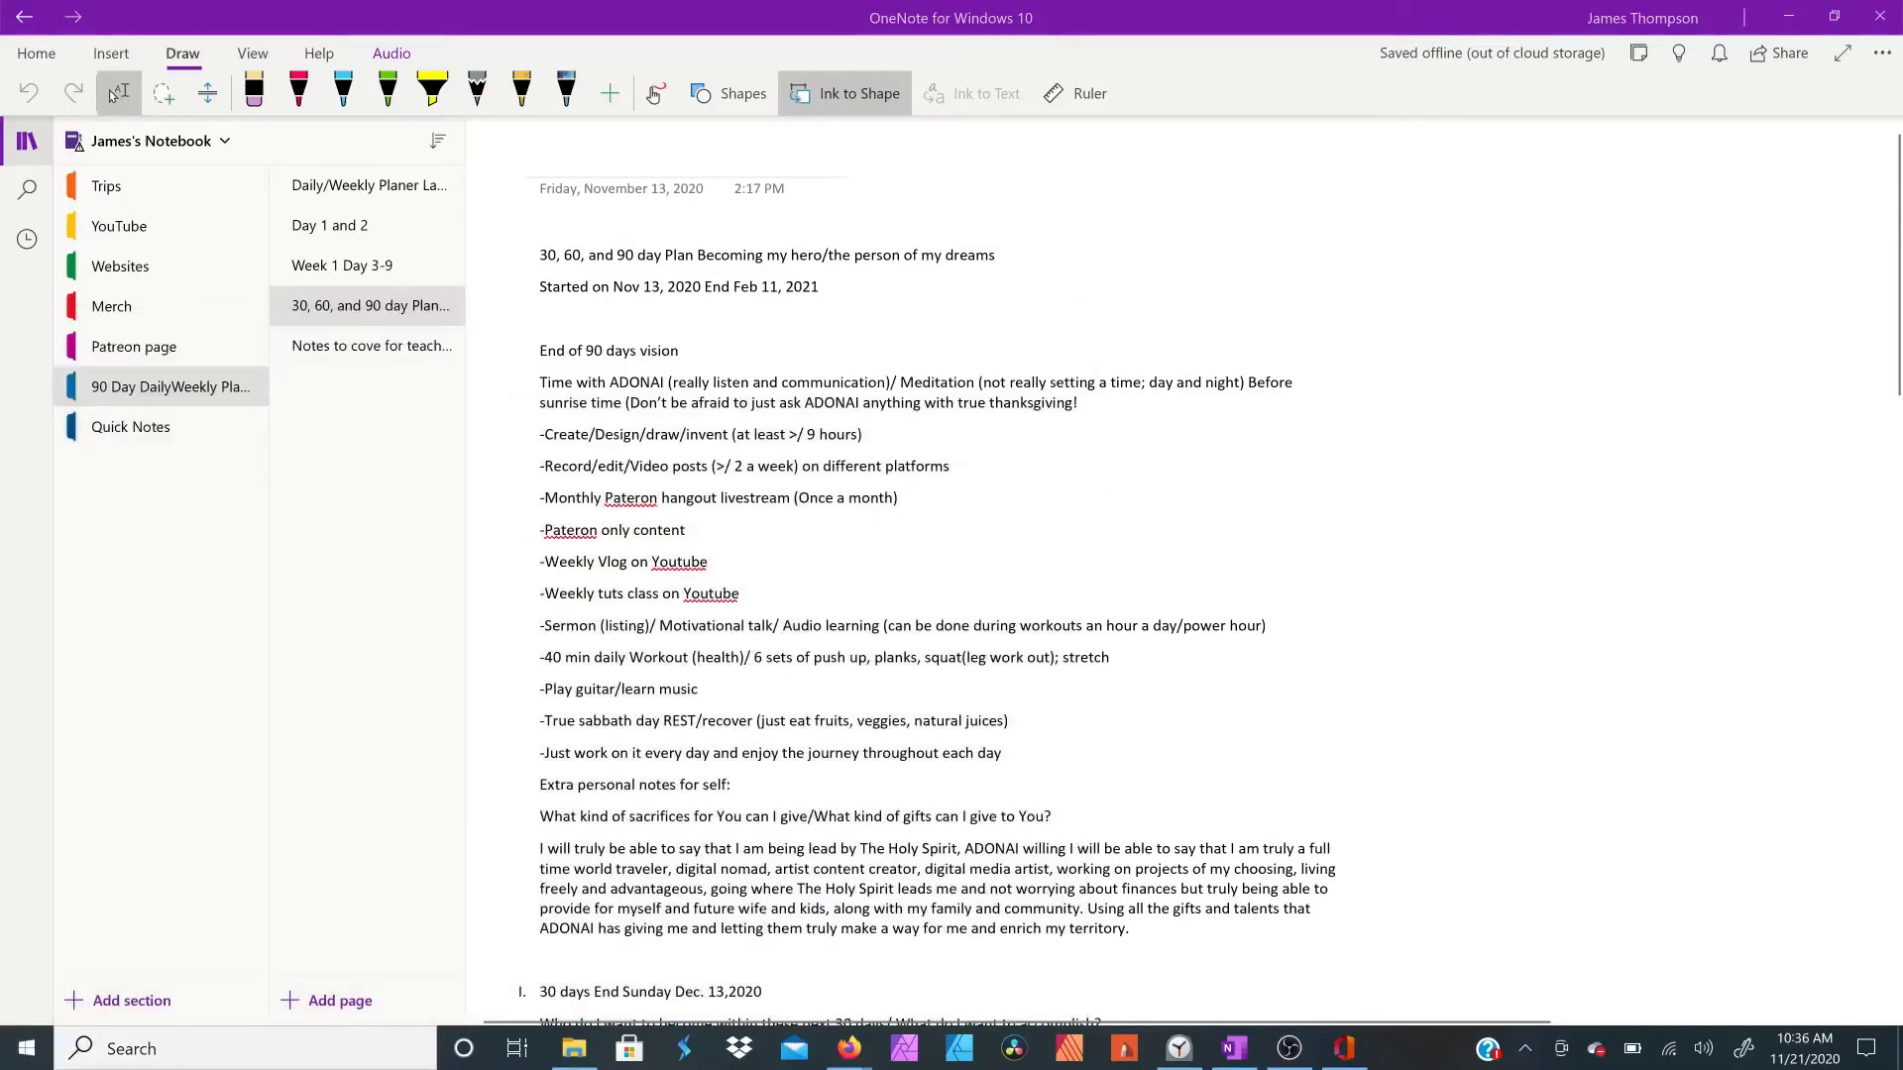
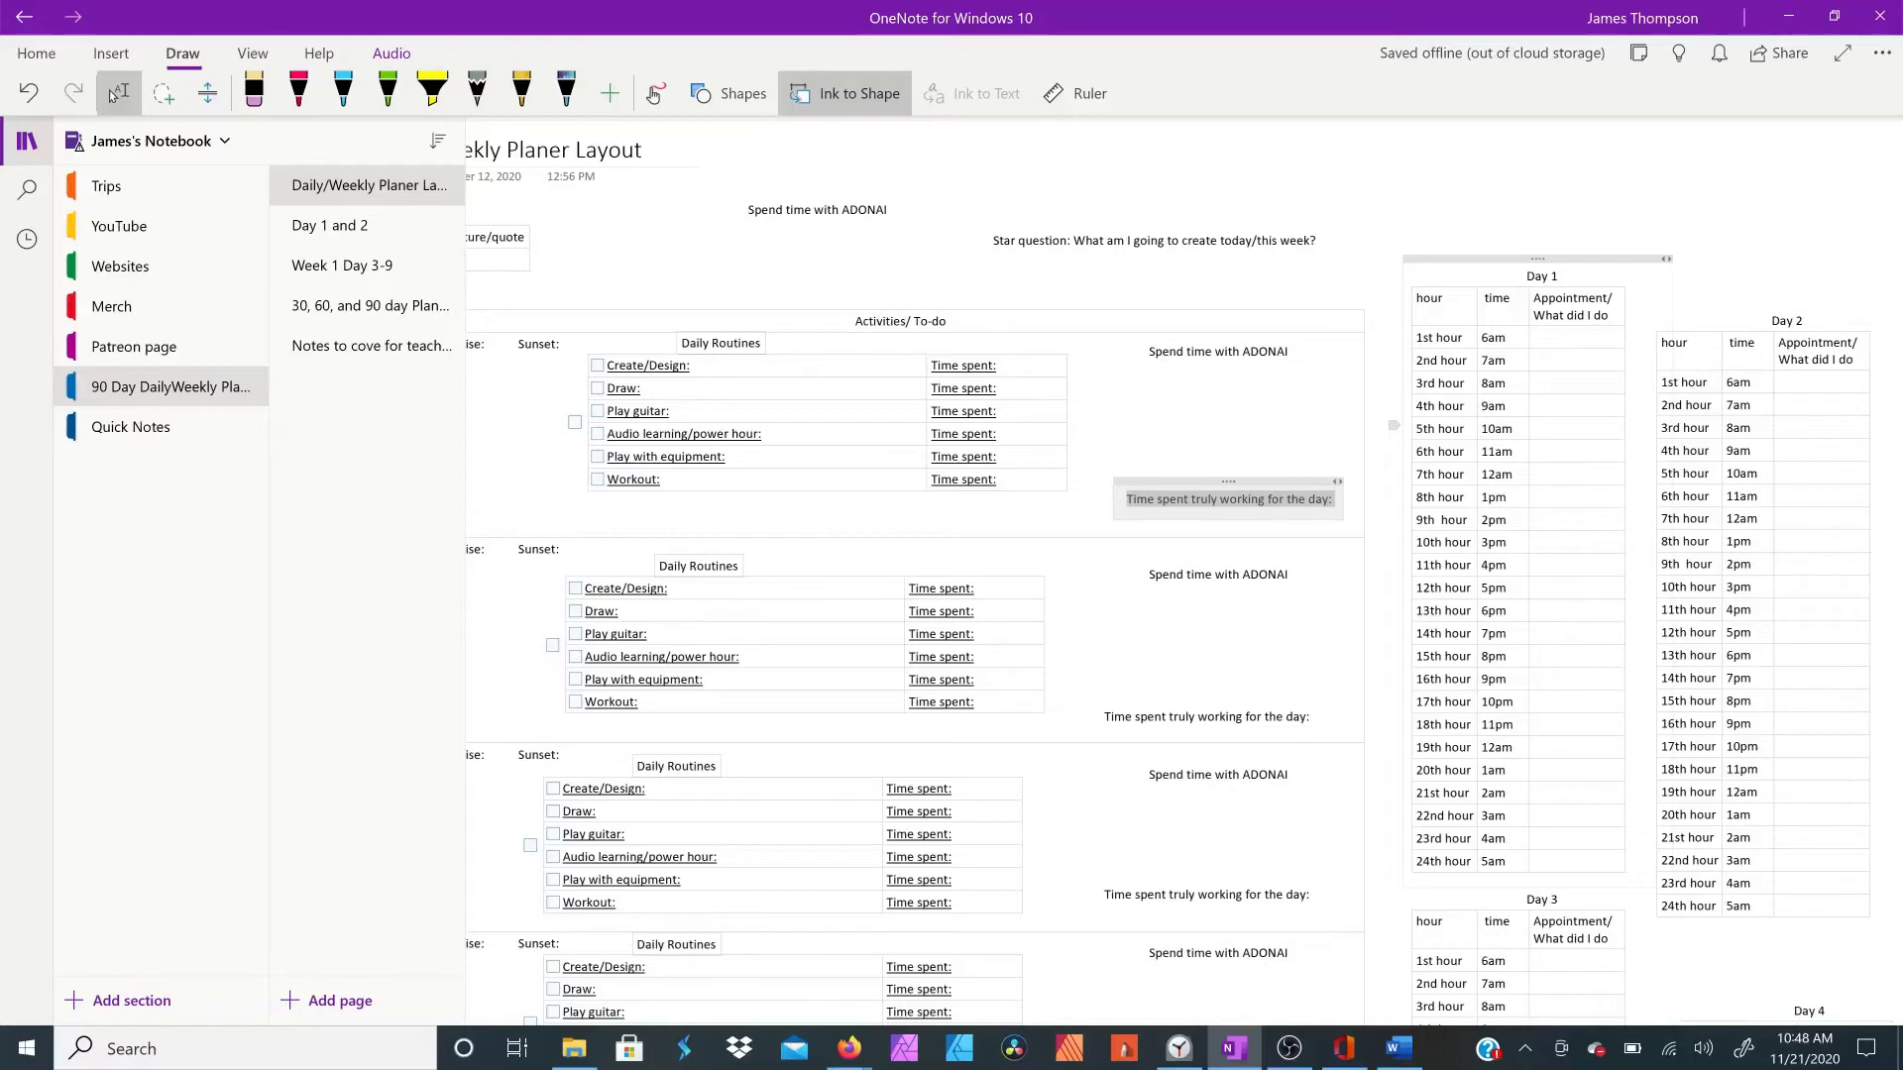
# Step: Move the Day 1 hourly schedule table slightly higher on the Daily/Weekly Planer Layout page
pyautogui.scroll(-2, 1530, 342)
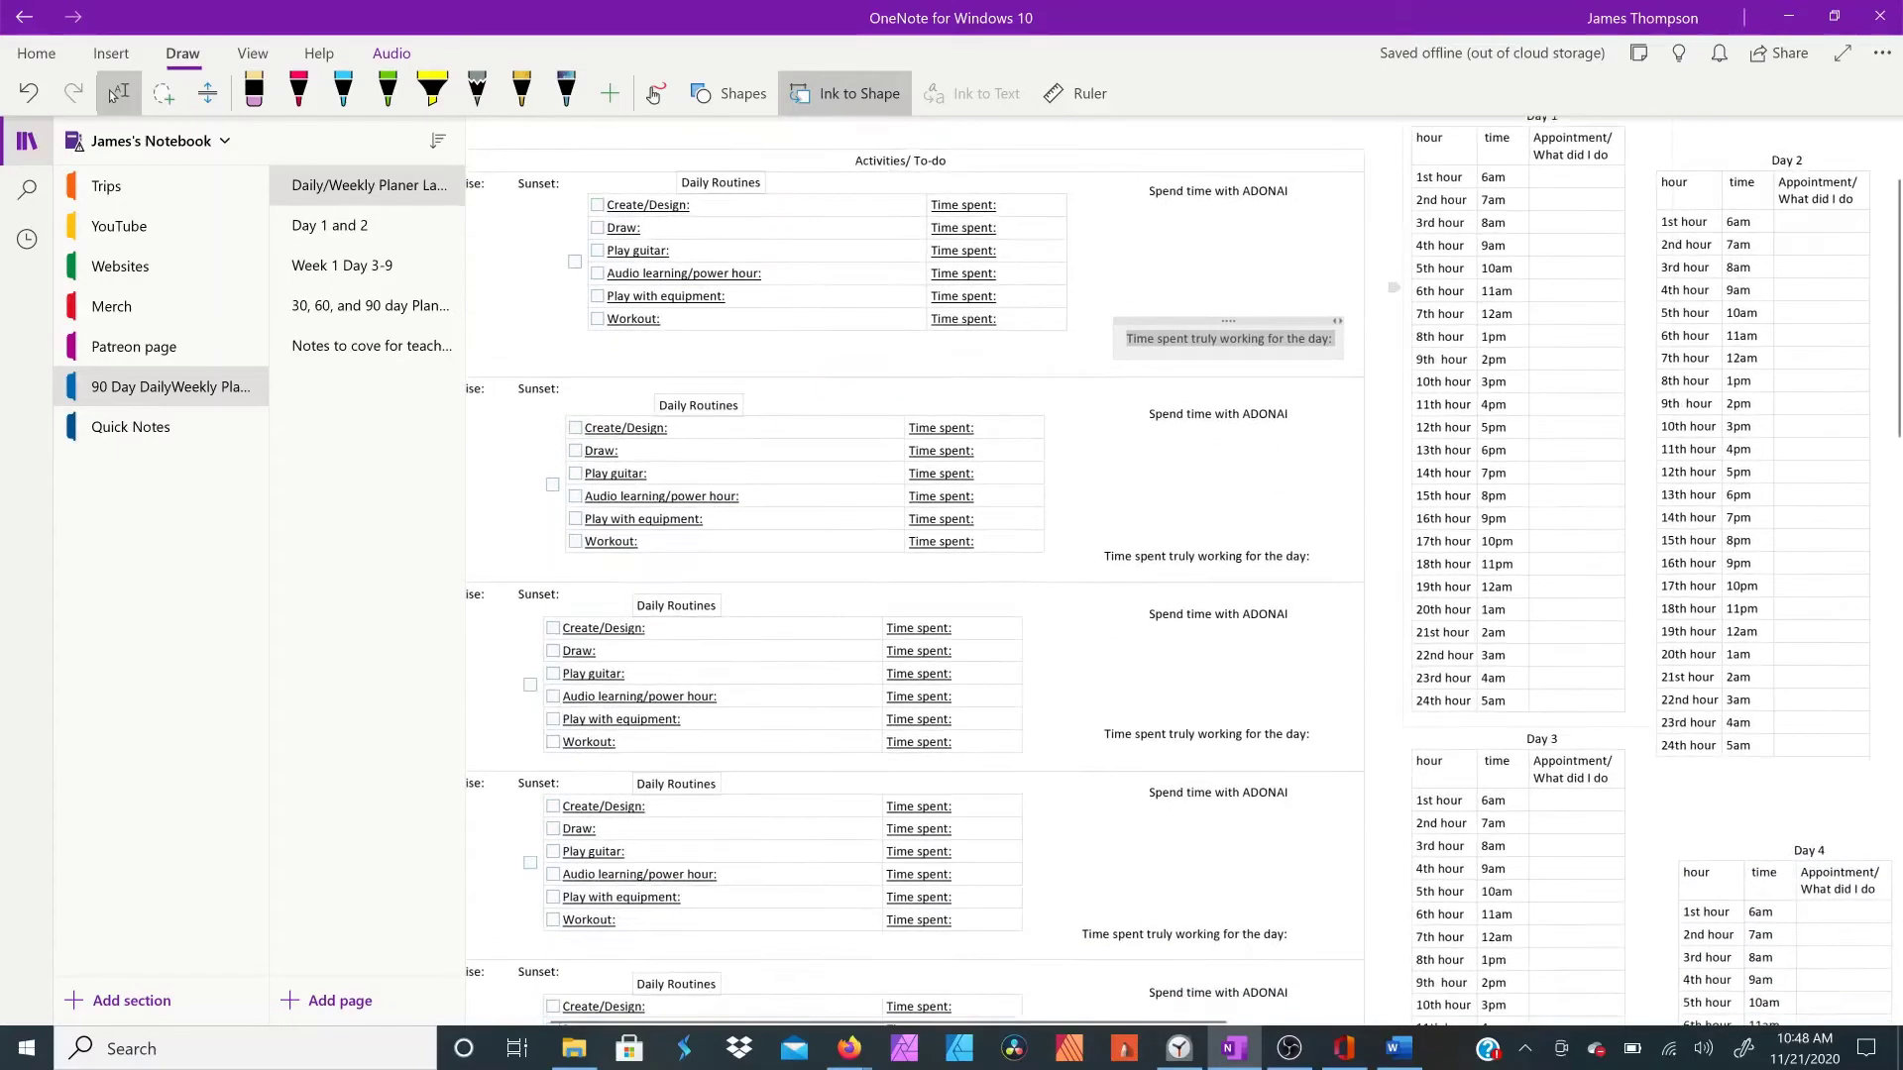
pyautogui.scroll(2, 1530, 342)
pyautogui.moveTo(1537, 259); pyautogui.dragTo(1537, 214)
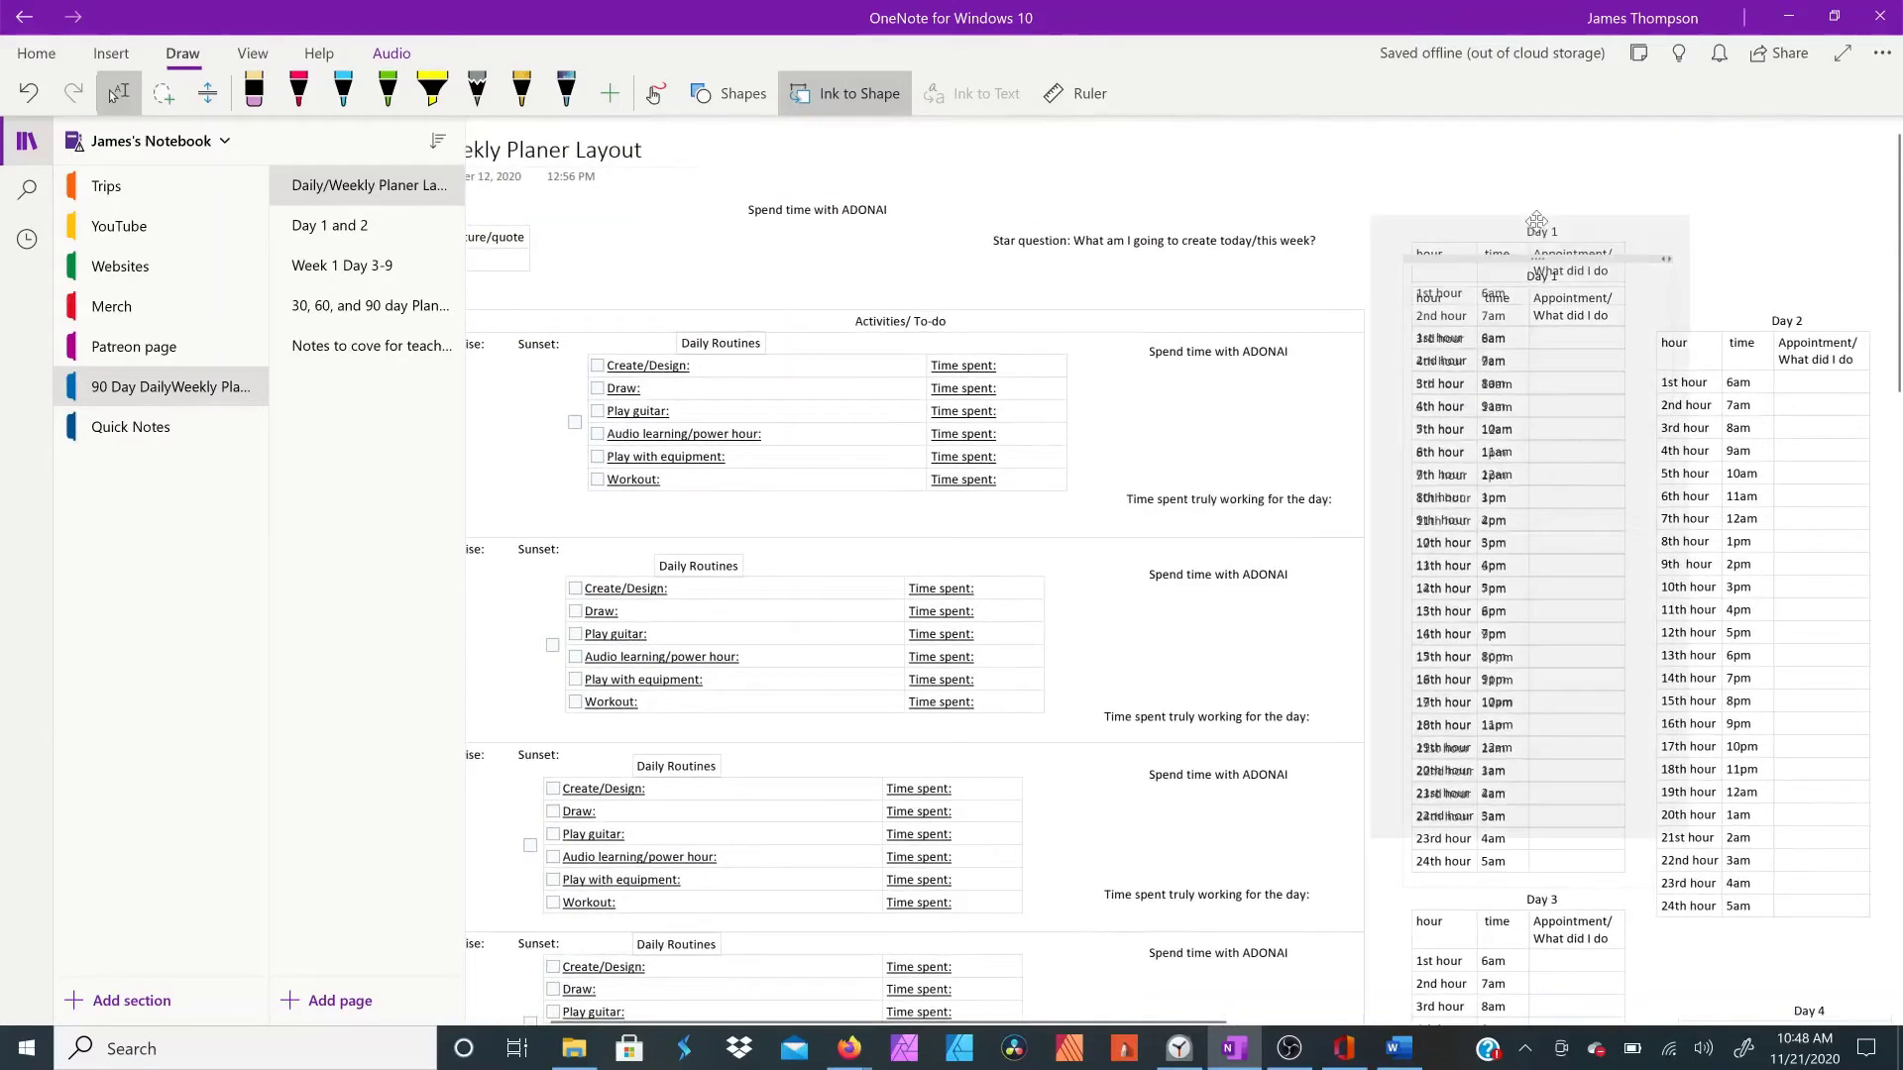
# Step: Examine the planner's daily routine tables and hourly schedules down to the Days and Moon Phases calendars
pyautogui.scroll(-2, 1639, 401)
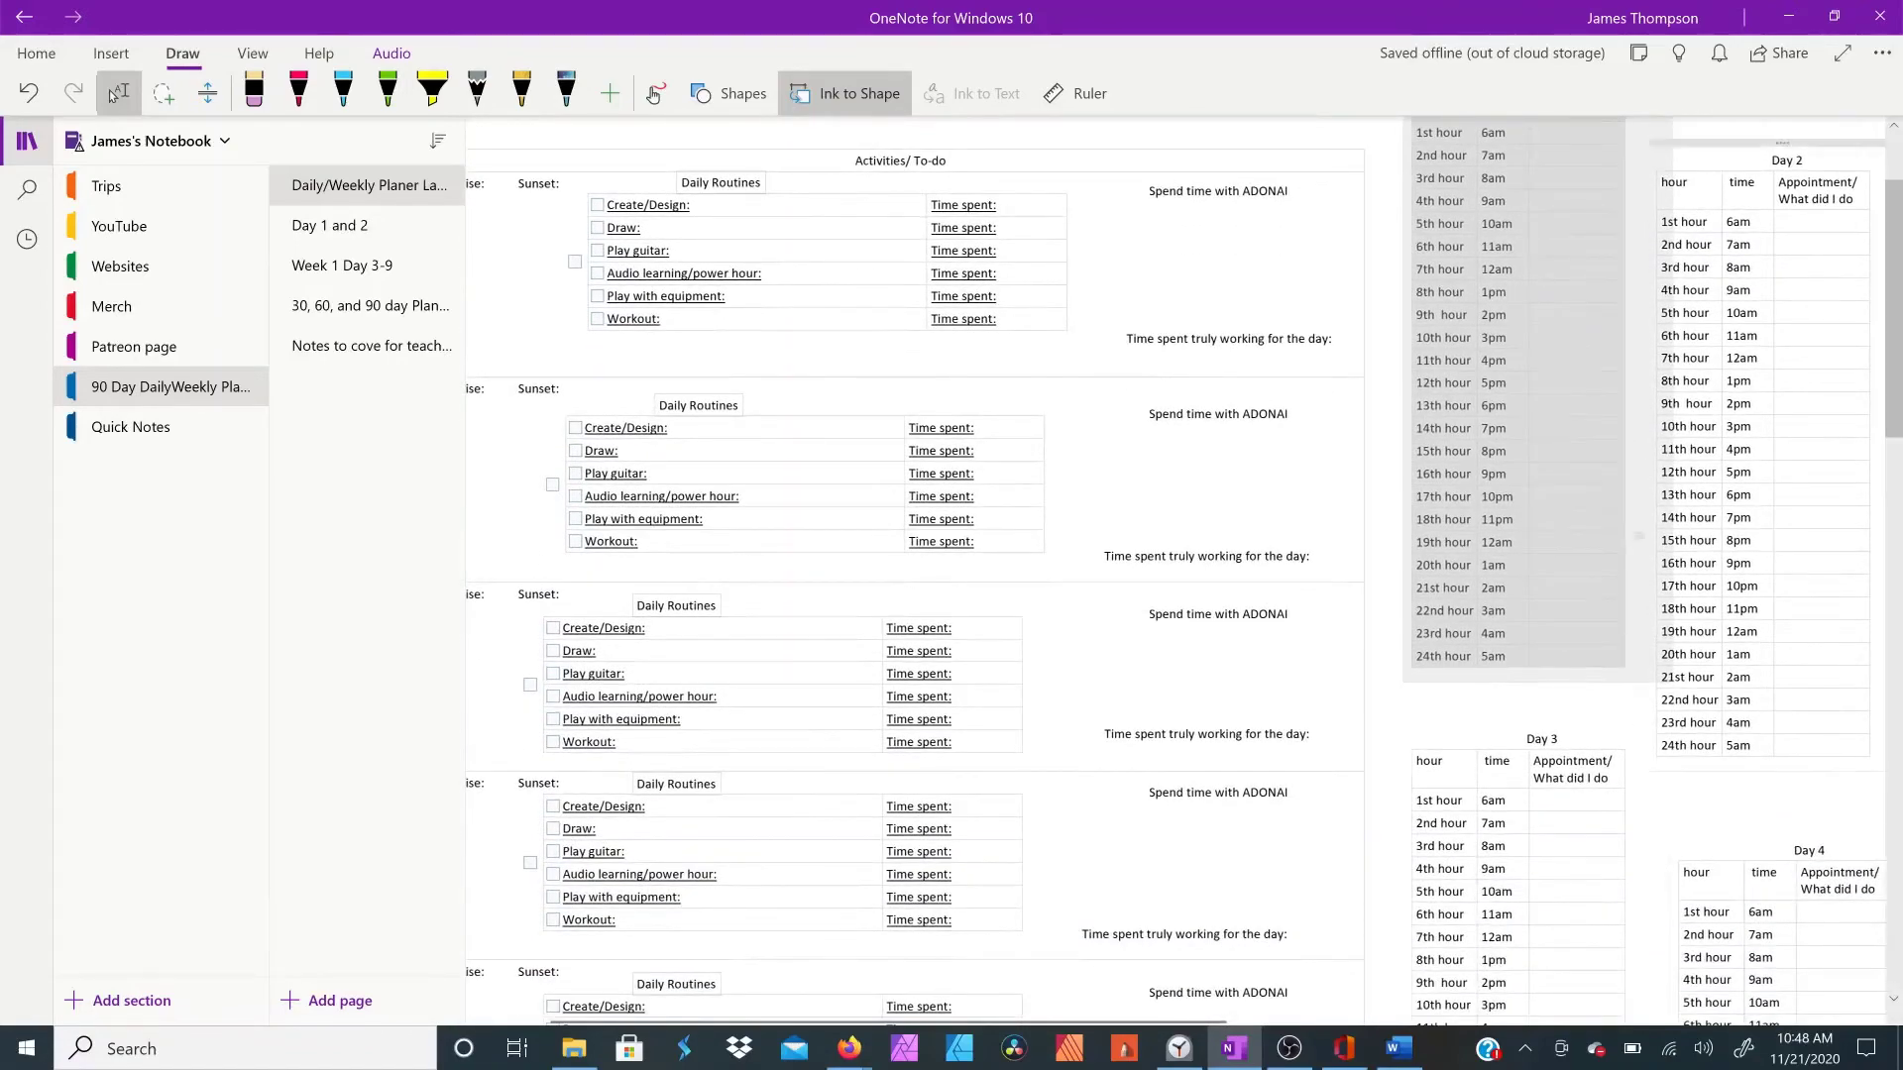
pyautogui.scroll(-5, 1506, 483)
pyautogui.scroll(3, 1507, 482)
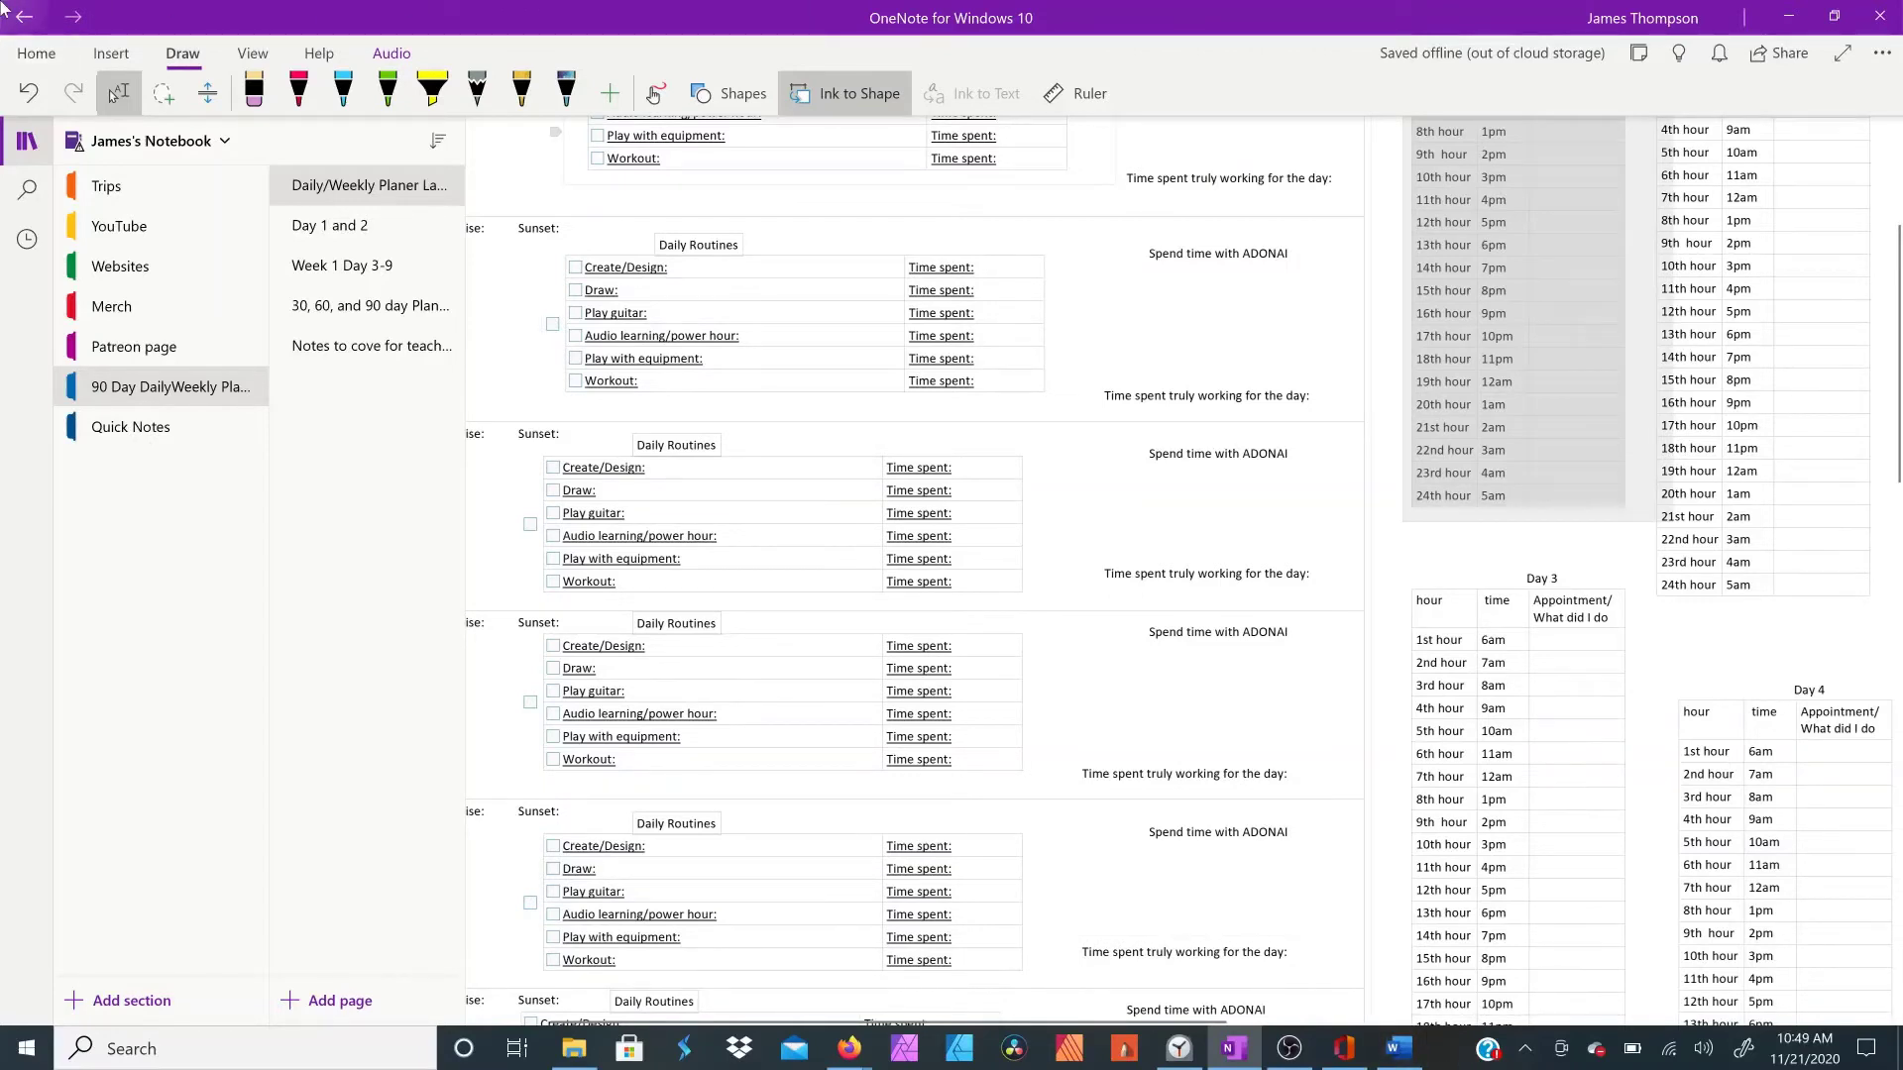
pyautogui.scroll(-2, 509, 551)
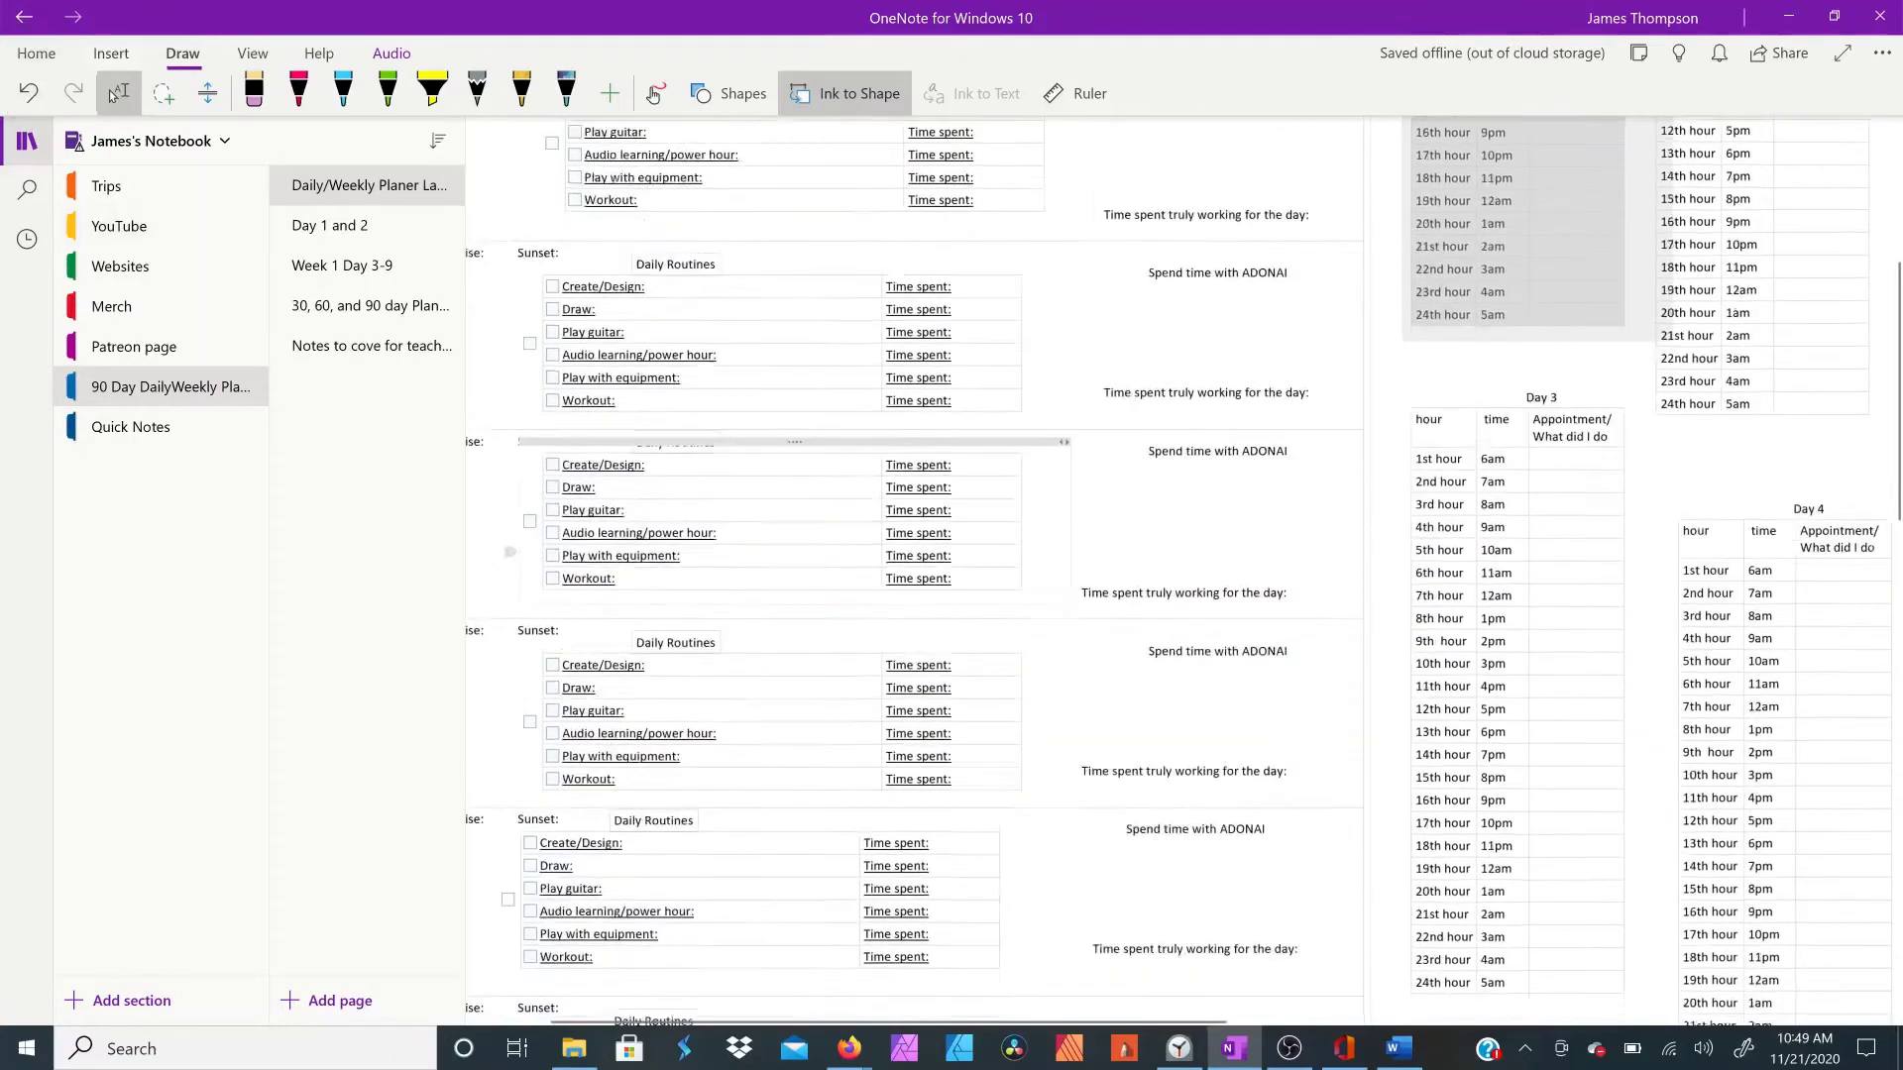
pyautogui.scroll(3, 509, 551)
pyautogui.scroll(-3, 509, 551)
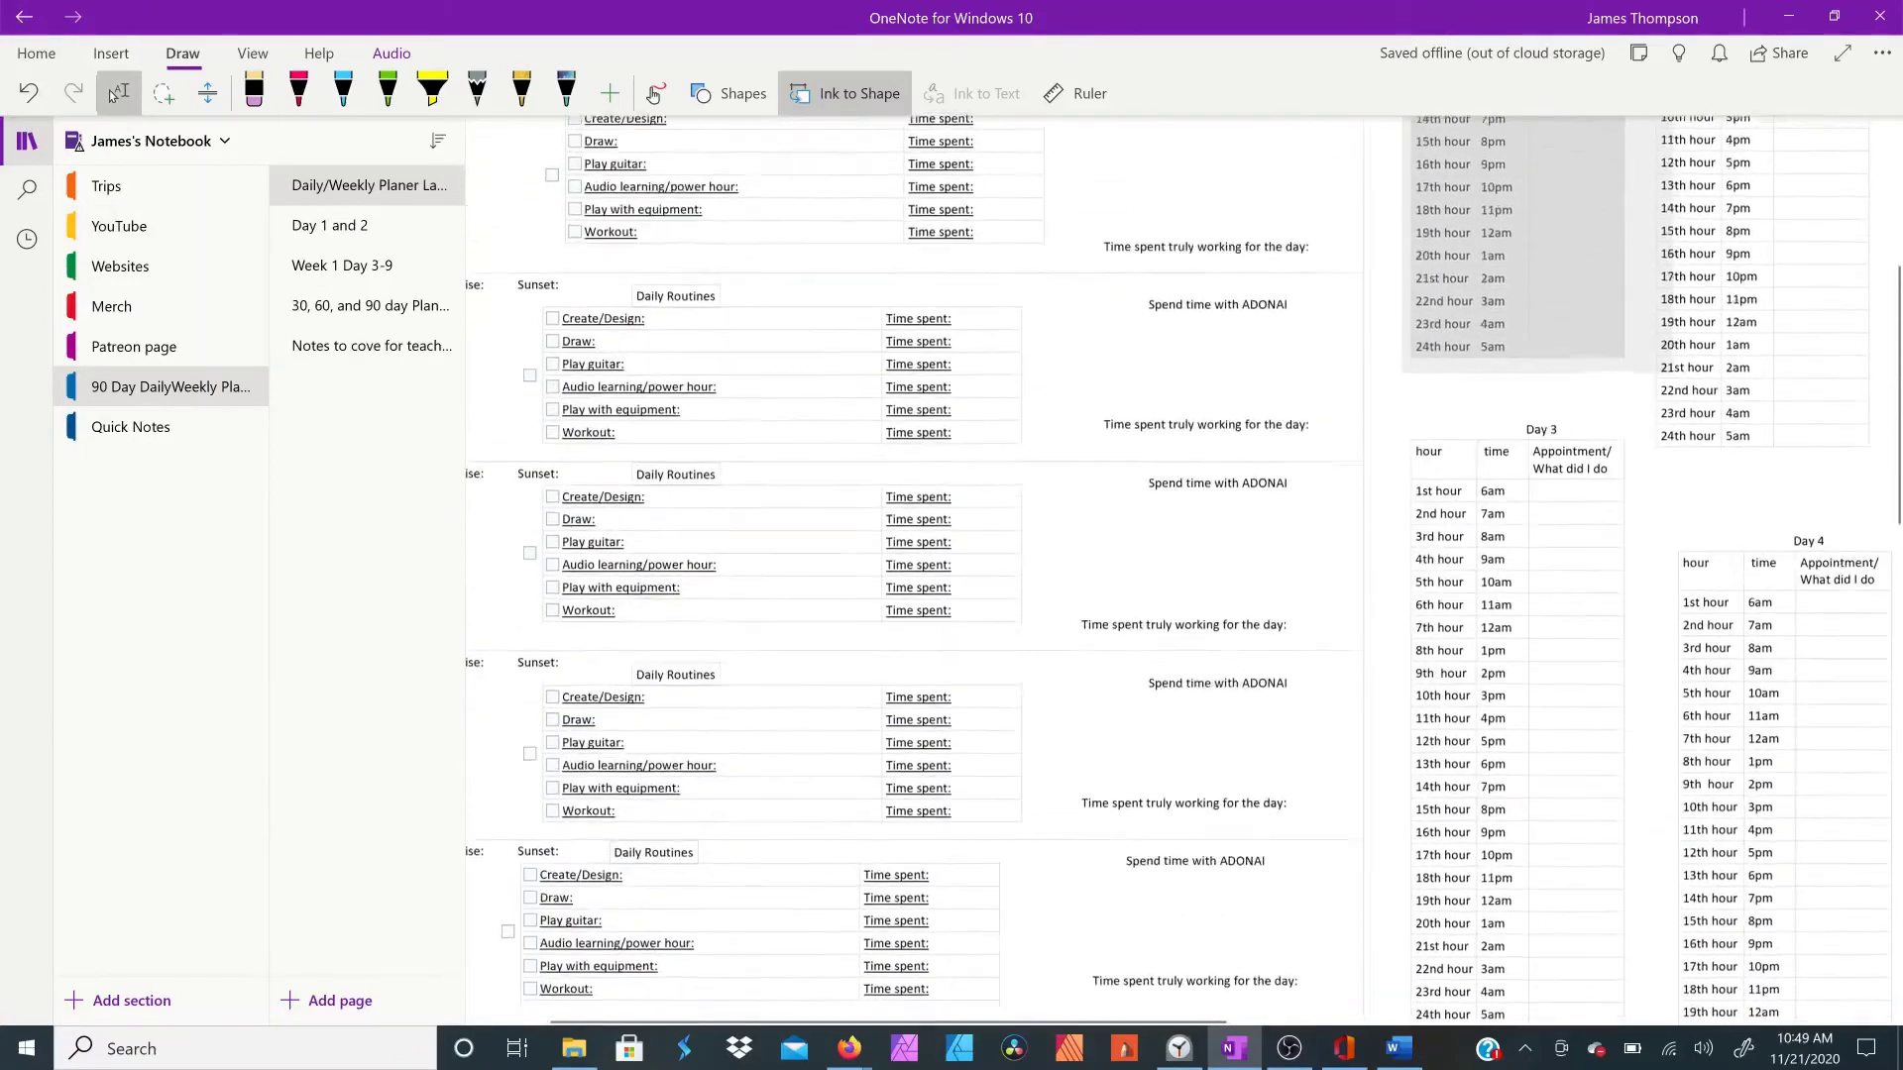
pyautogui.scroll(-7, 1175, 568)
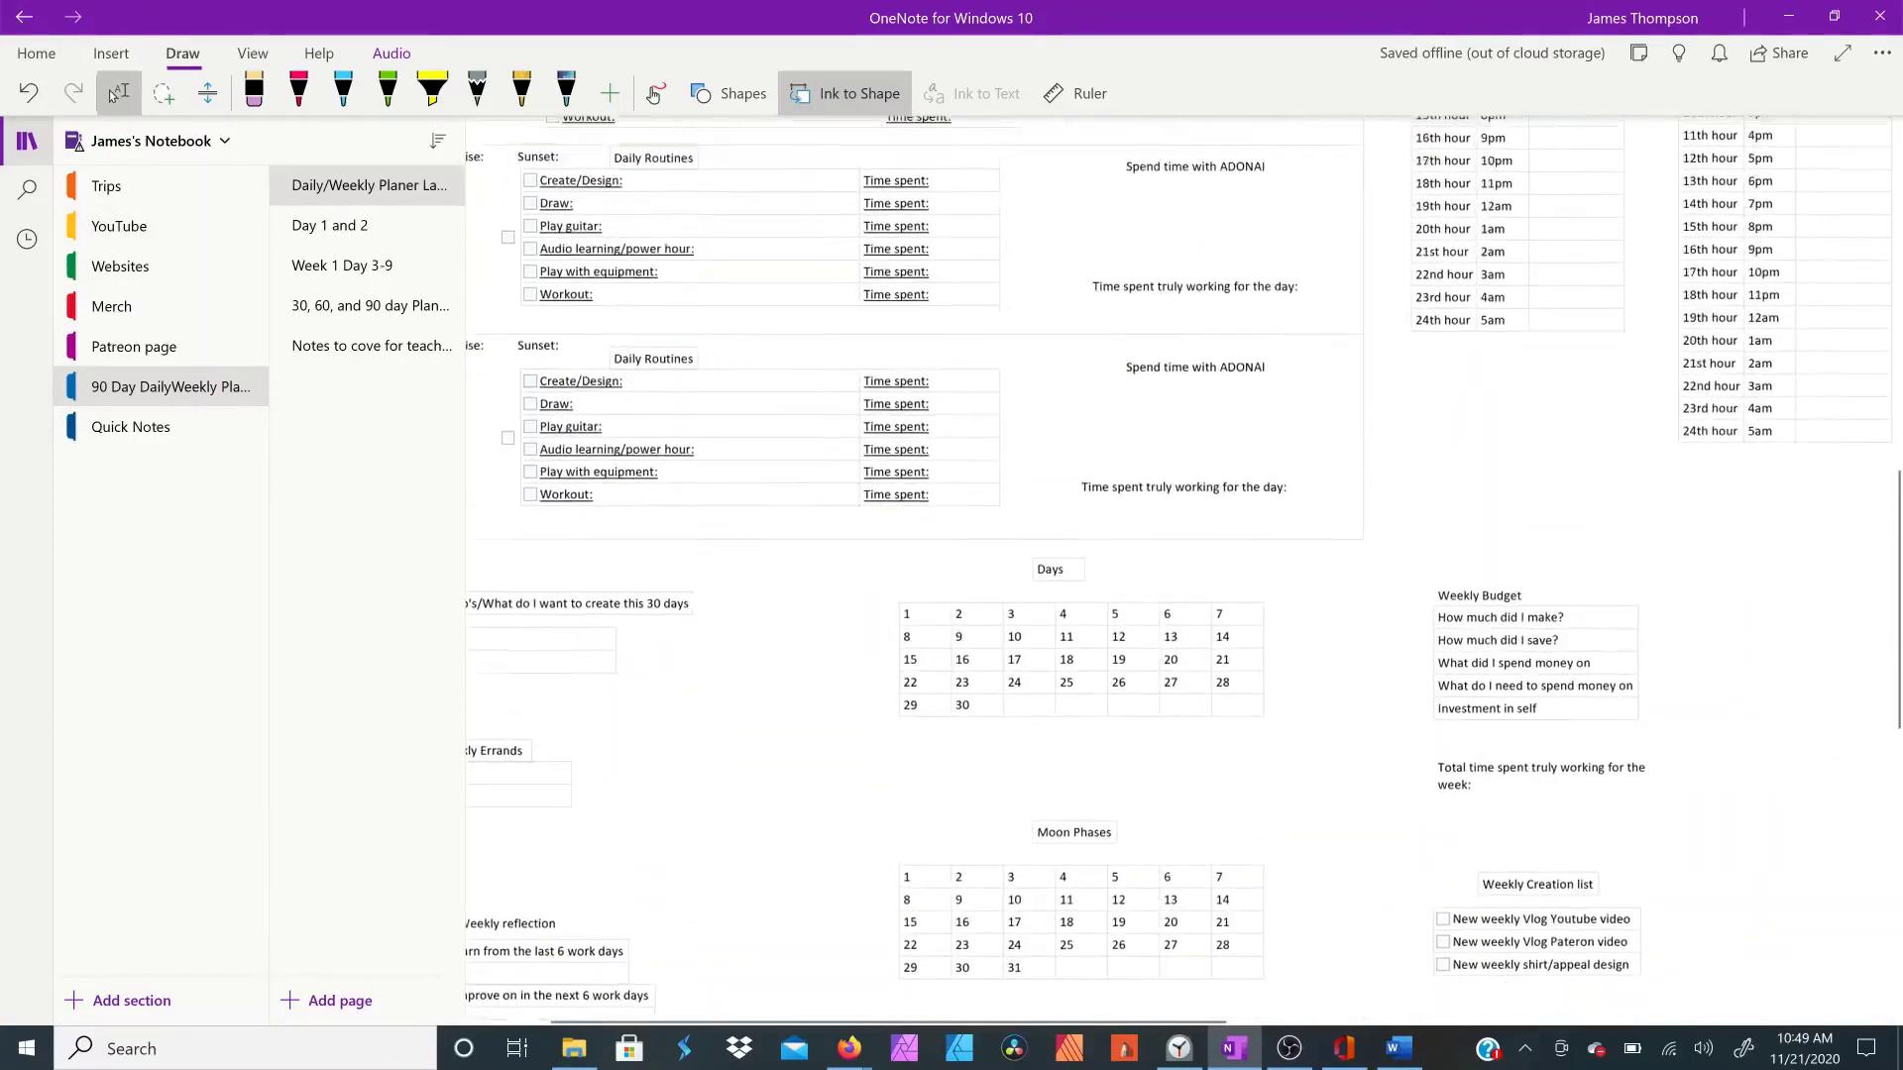
pyautogui.scroll(-1, 1174, 568)
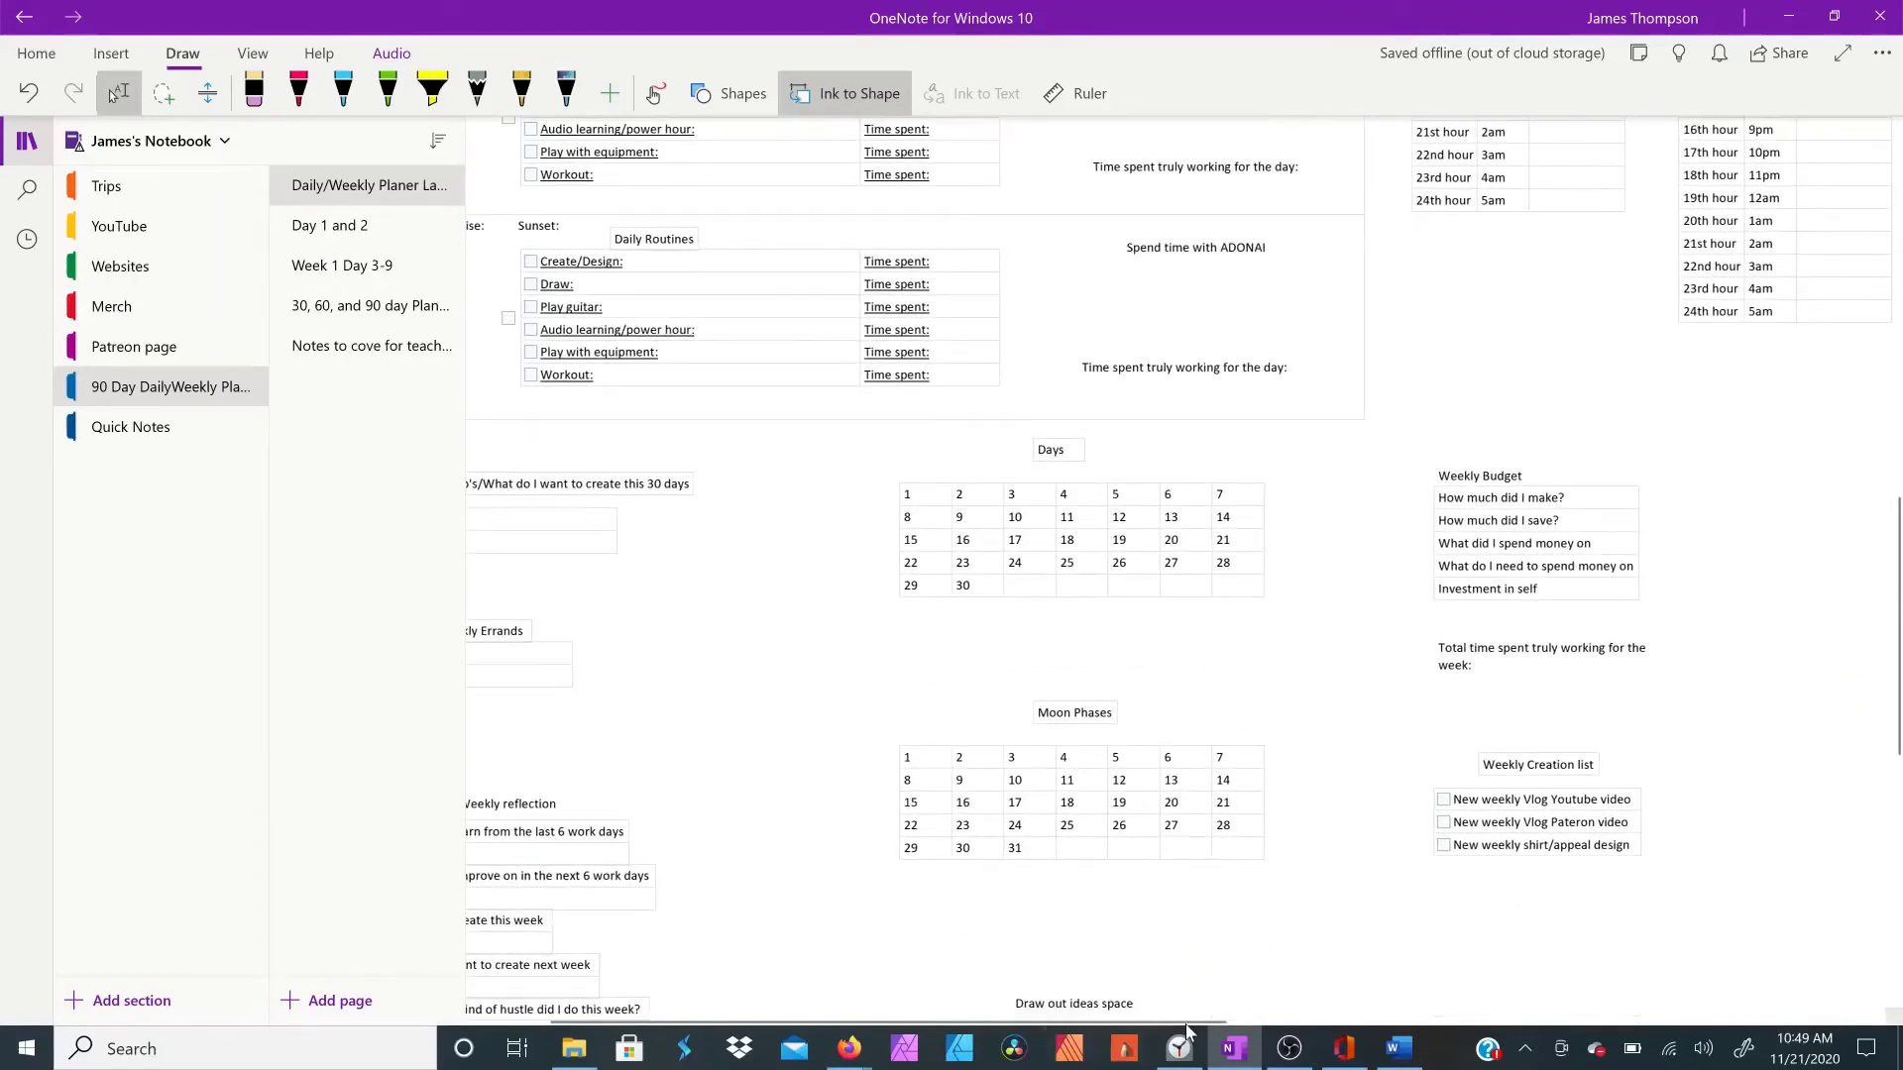
# Step: Examine the planner's 30-day to-do's, weekly errands, weekly reflection, calendars, weekly budget and weekly creation list
pyautogui.moveTo(1186, 1029); pyautogui.dragTo(1119, 1028)
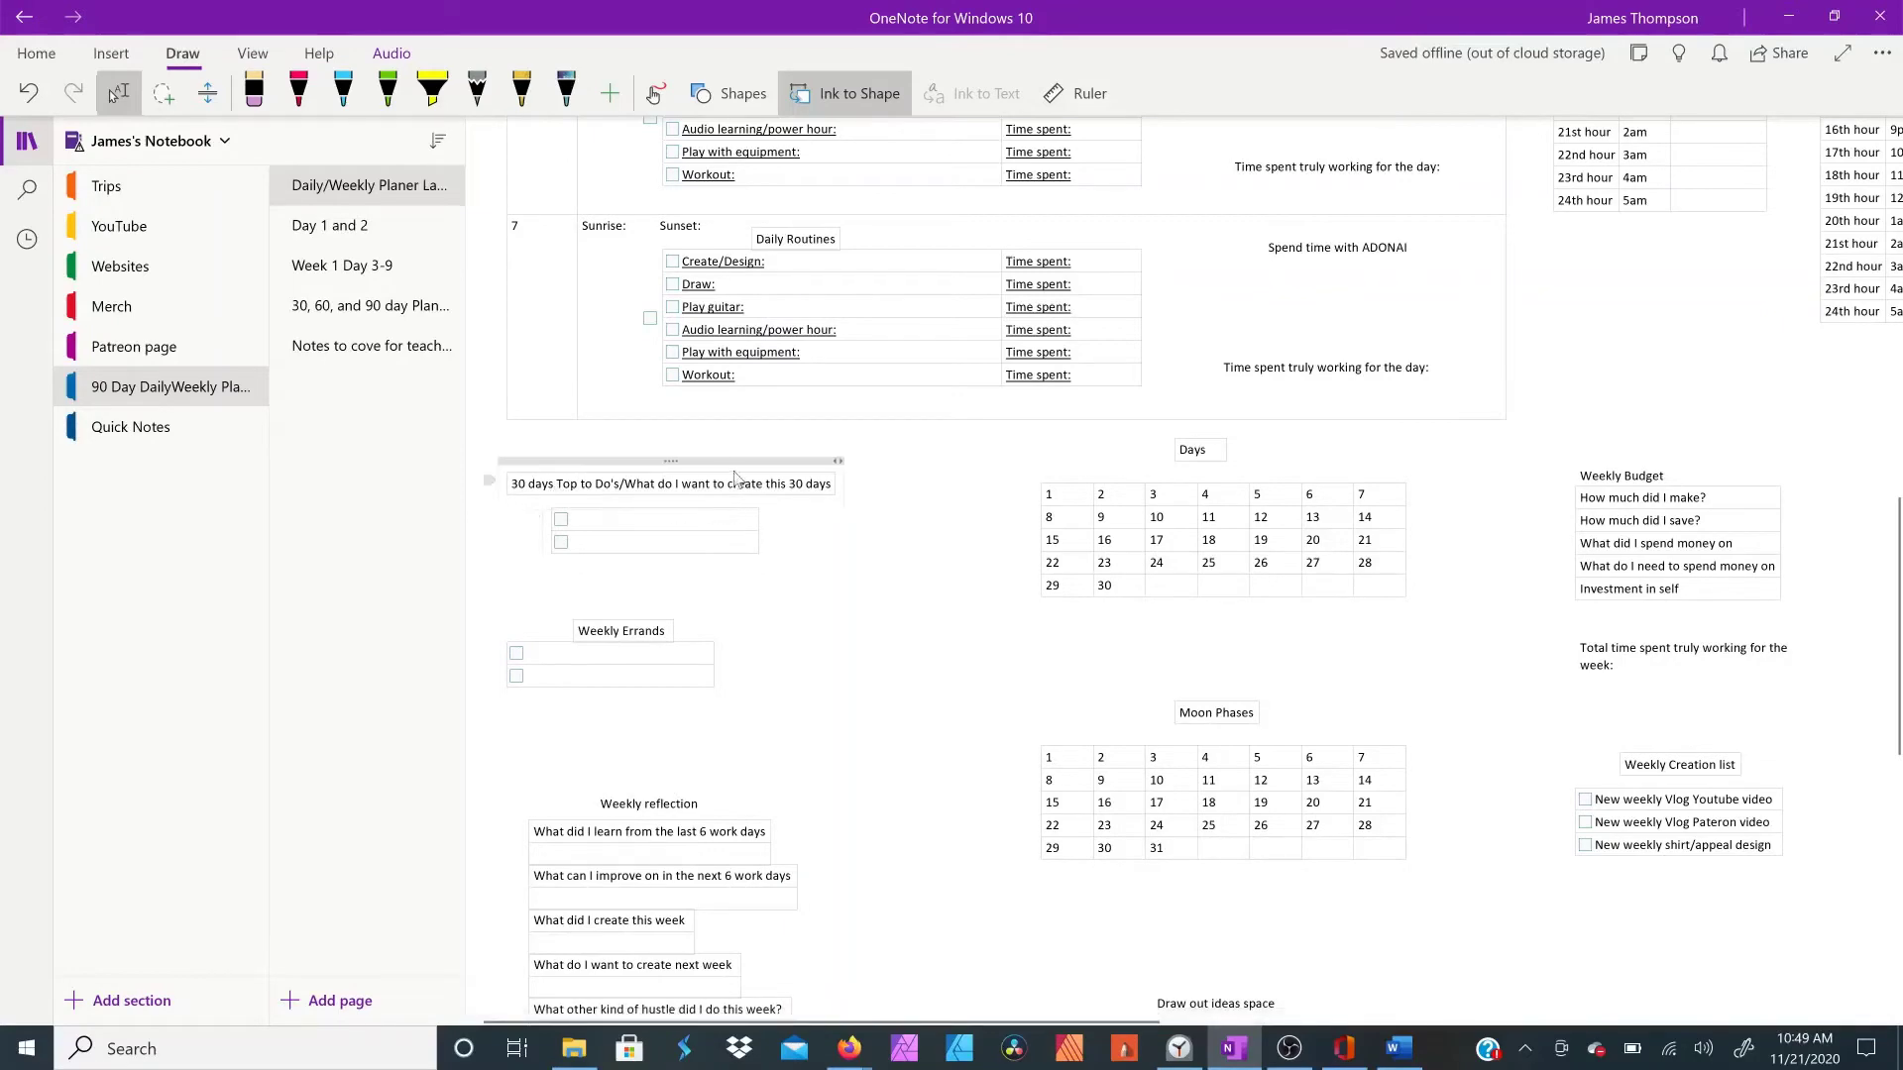
pyautogui.scroll(-3, 693, 496)
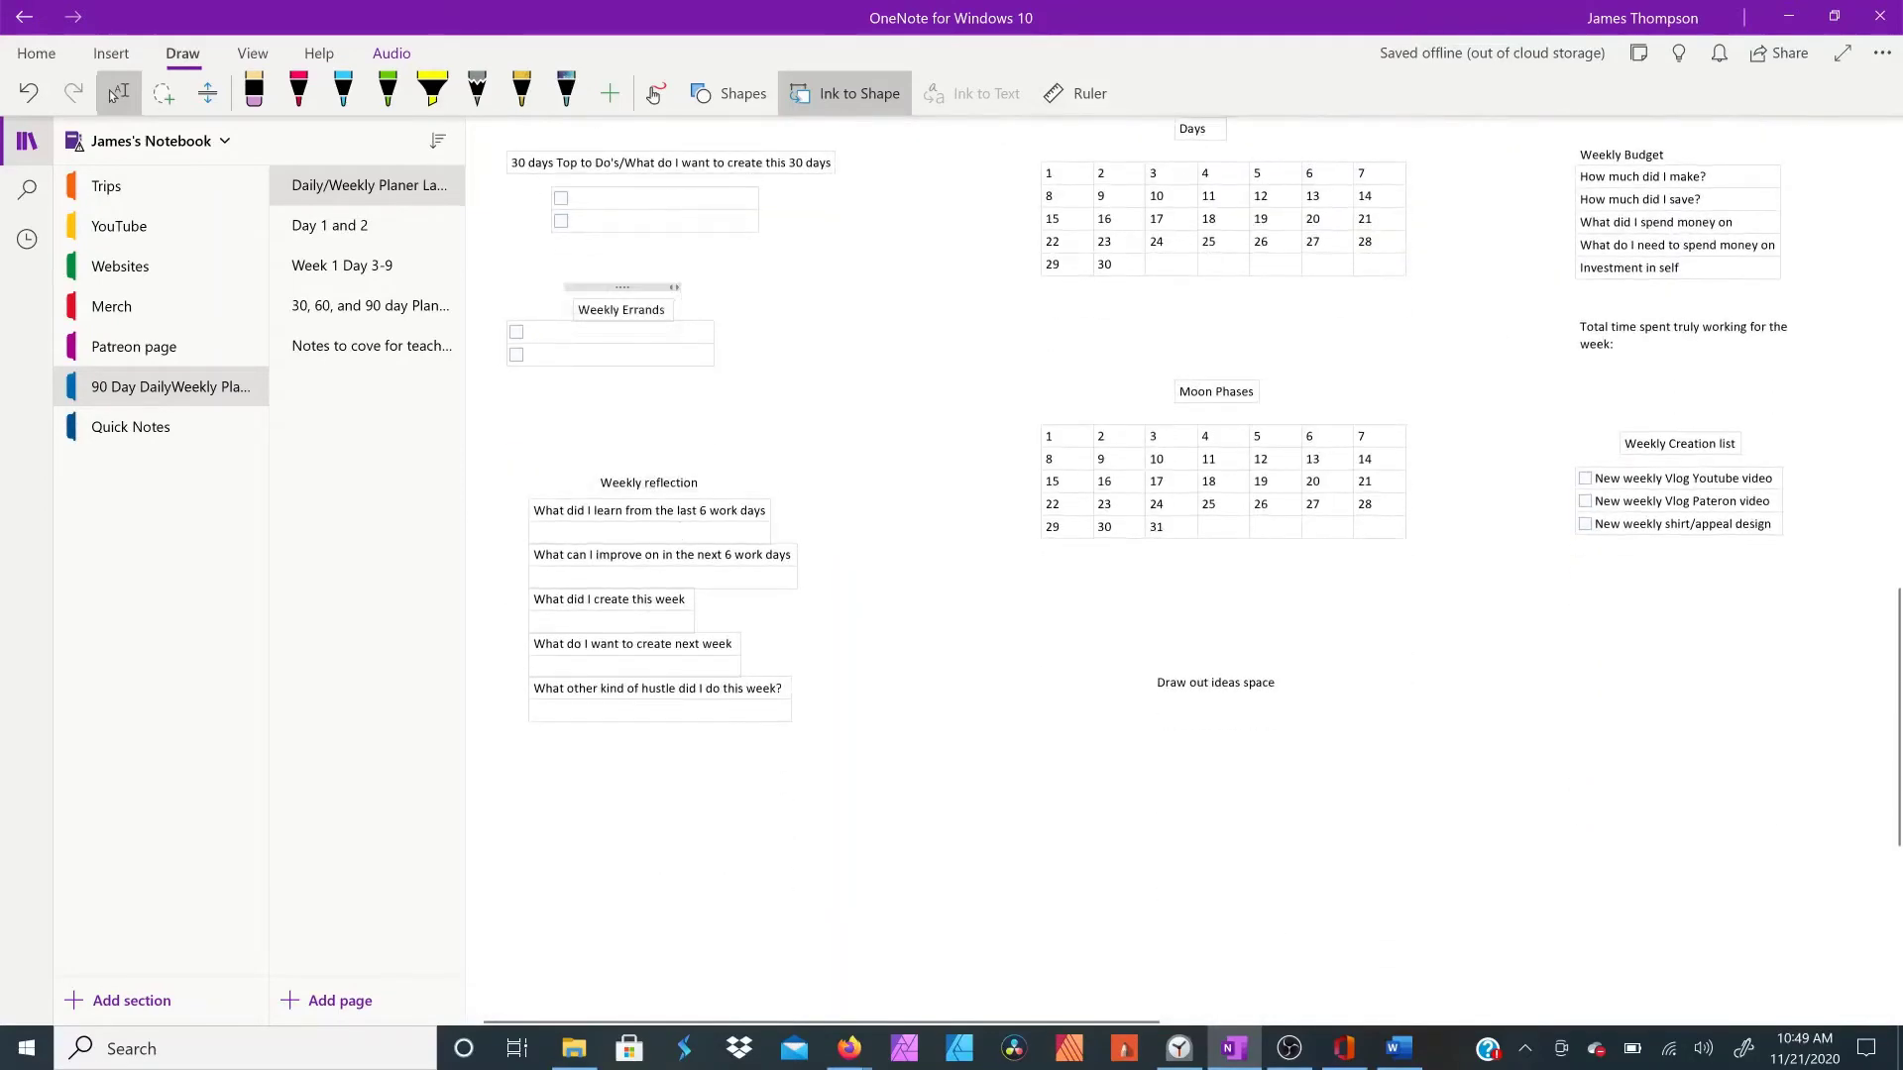
pyautogui.scroll(5, 991, 565)
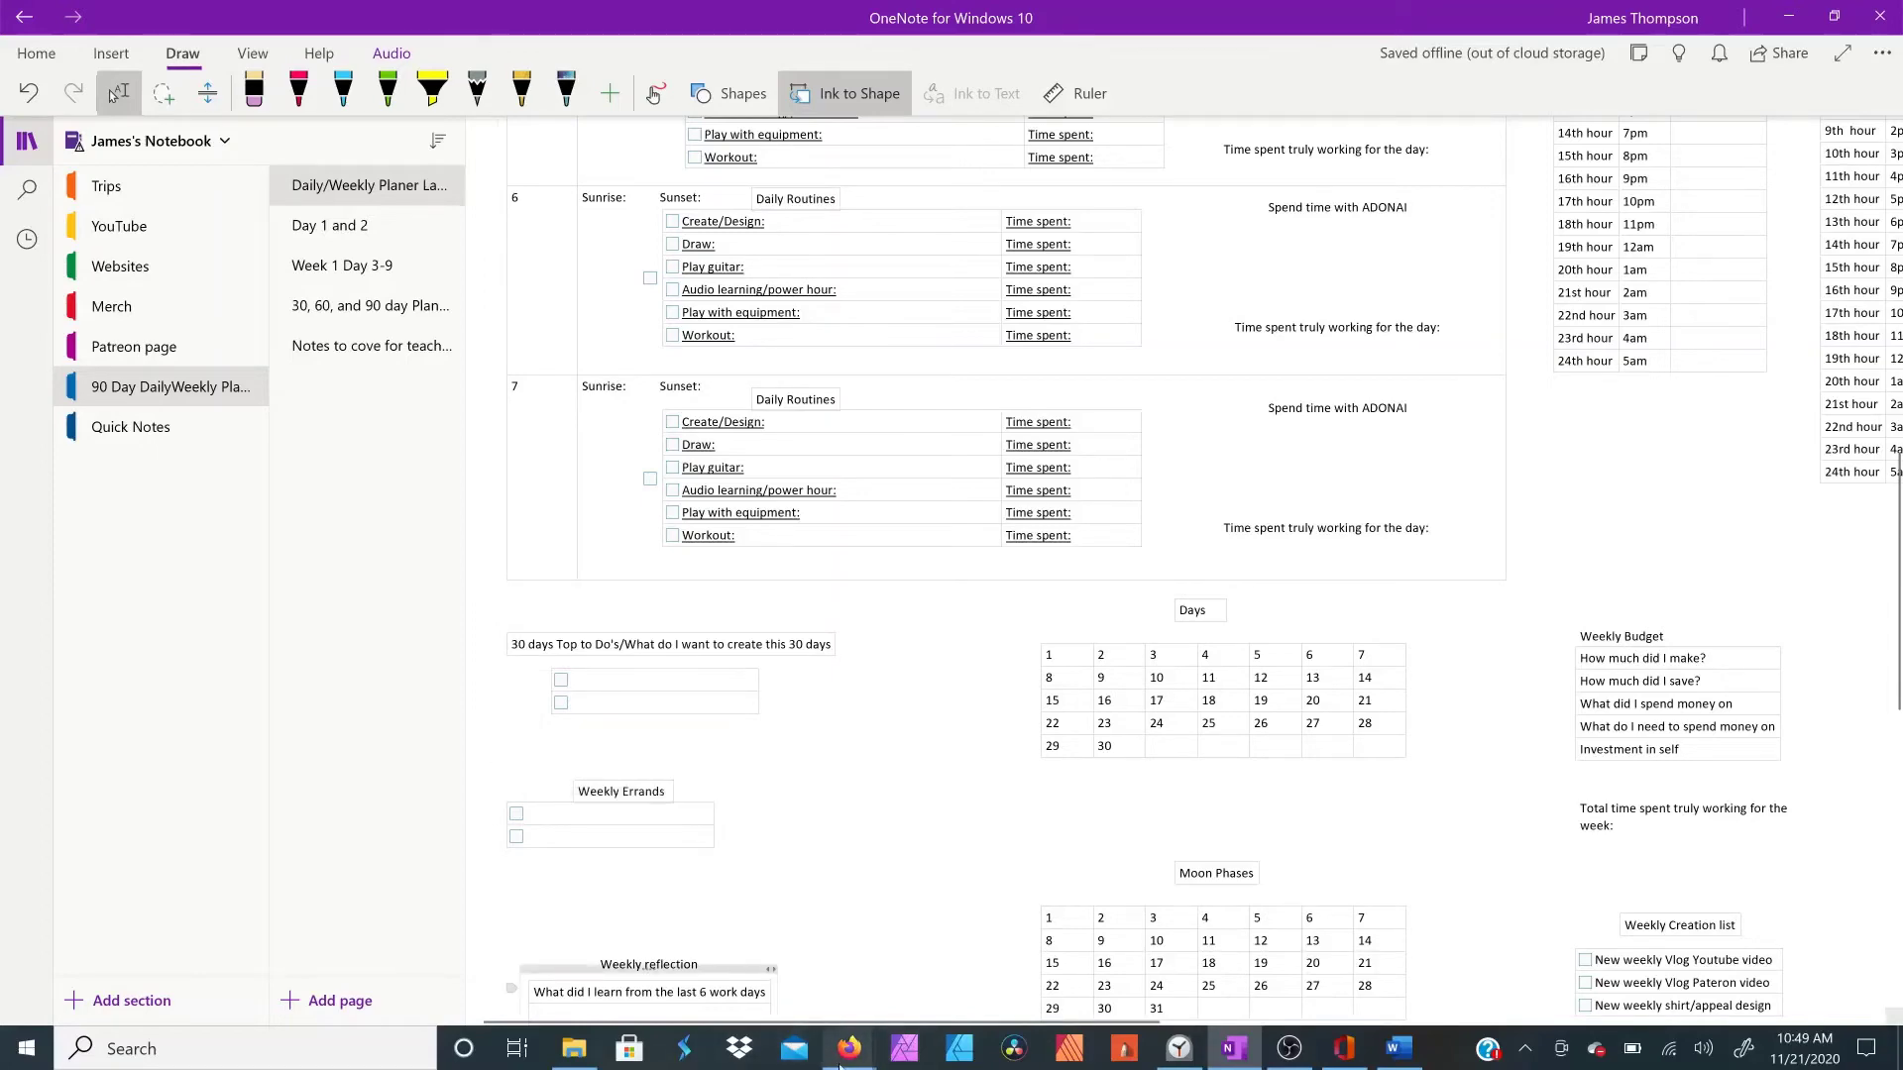
pyautogui.scroll(-2, 693, 397)
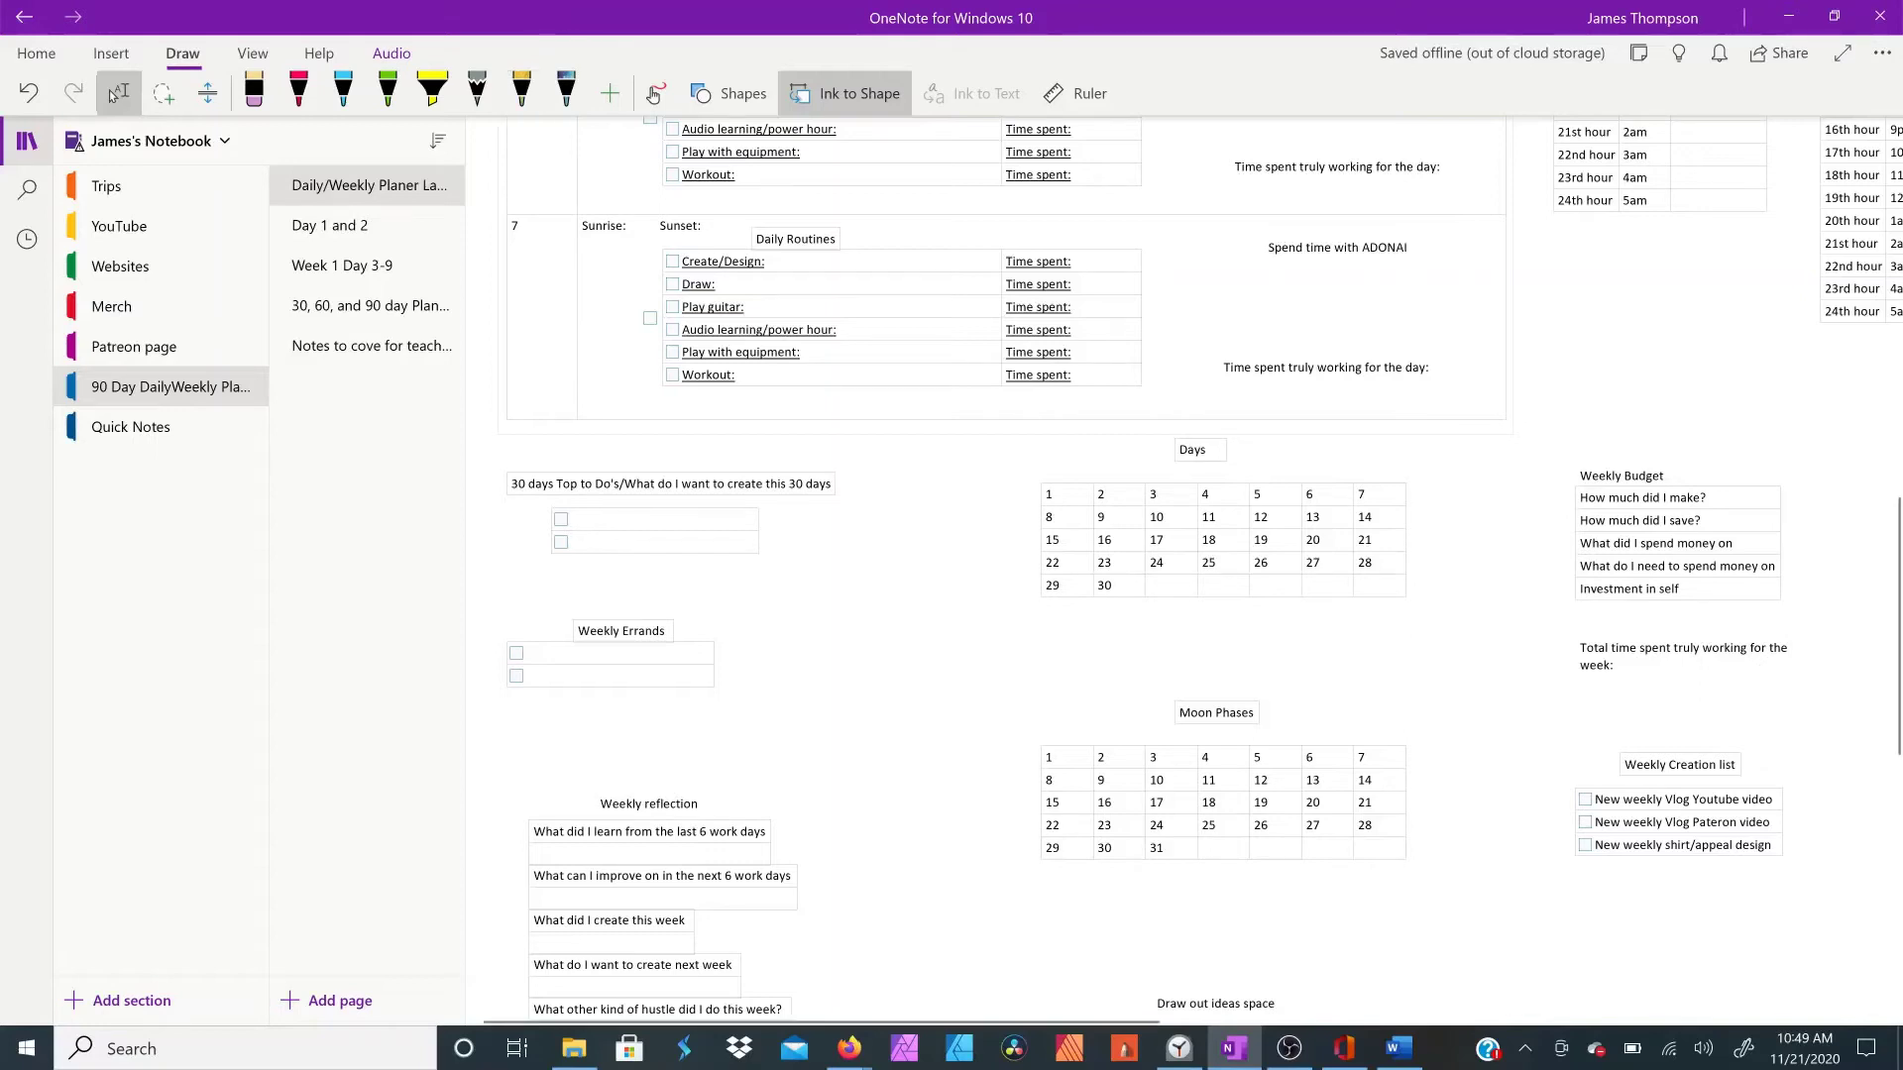
pyautogui.scroll(-3, 511, 712)
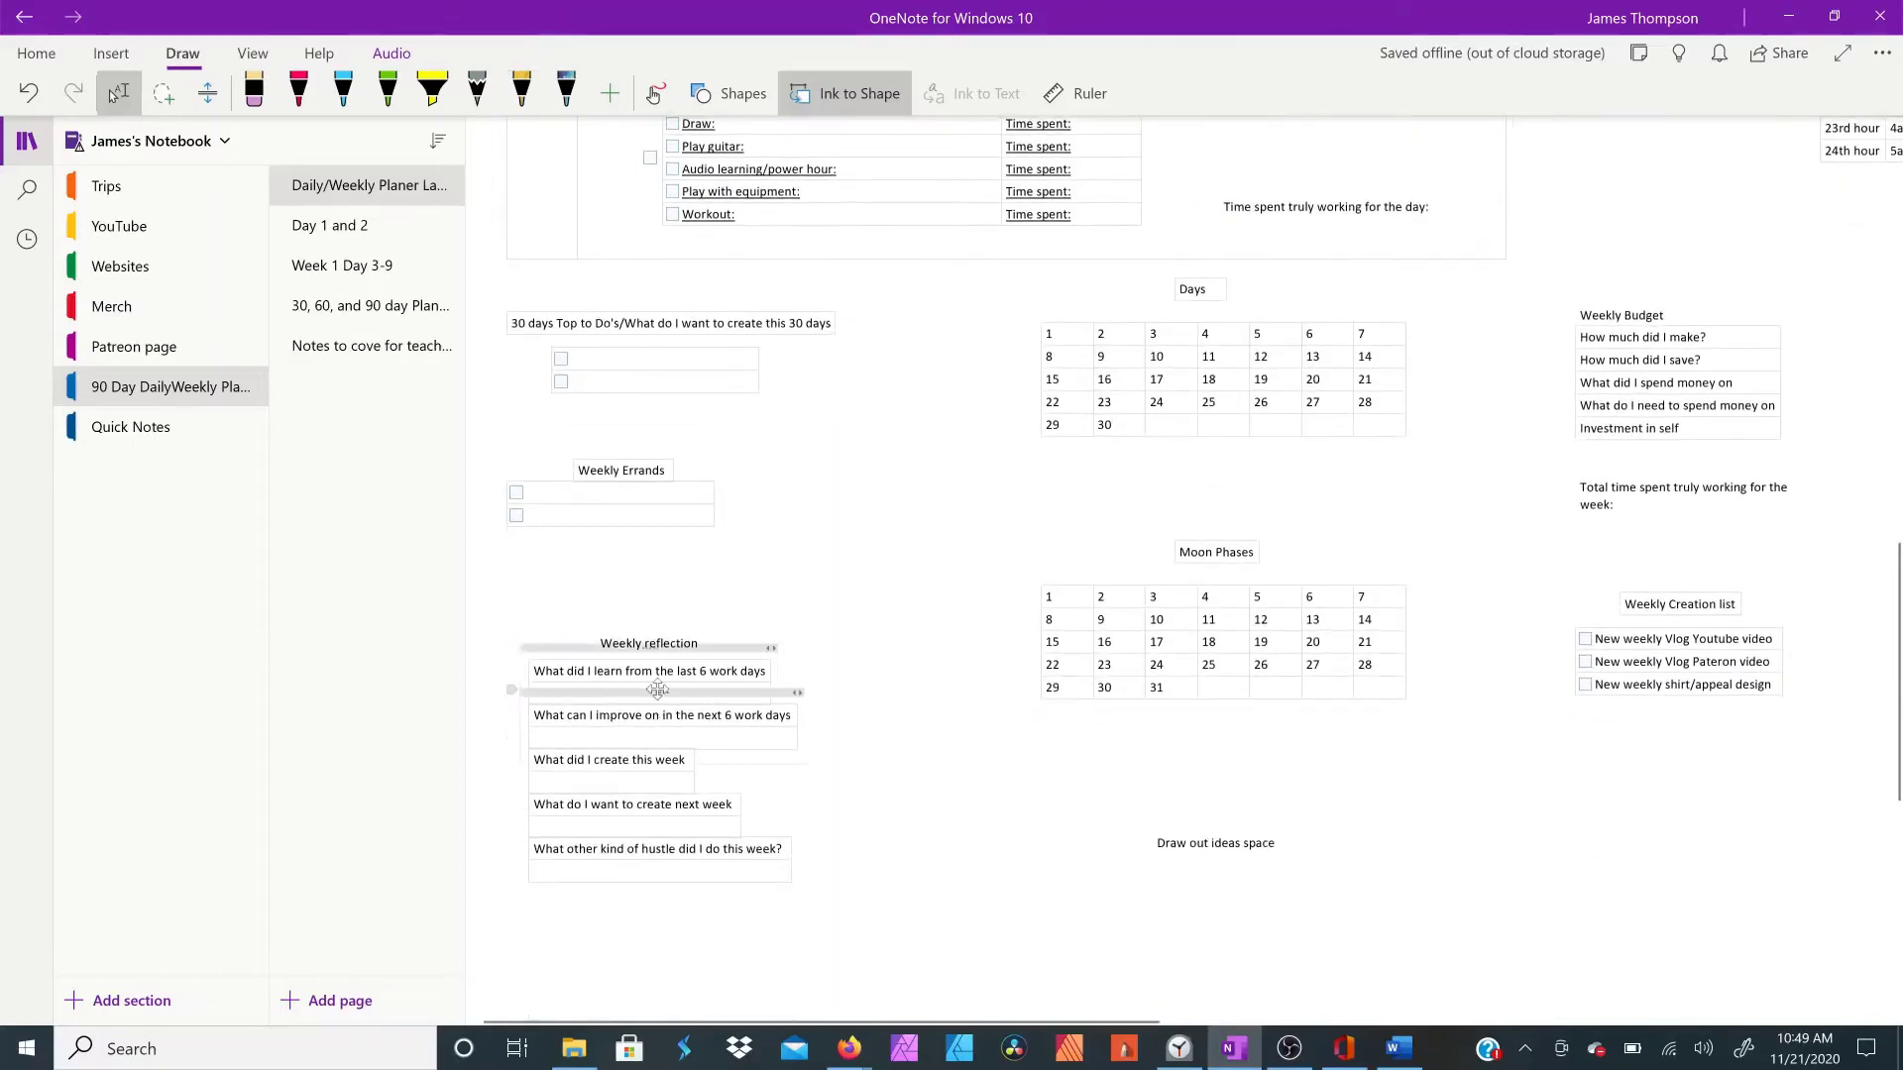
pyautogui.scroll(3, 658, 689)
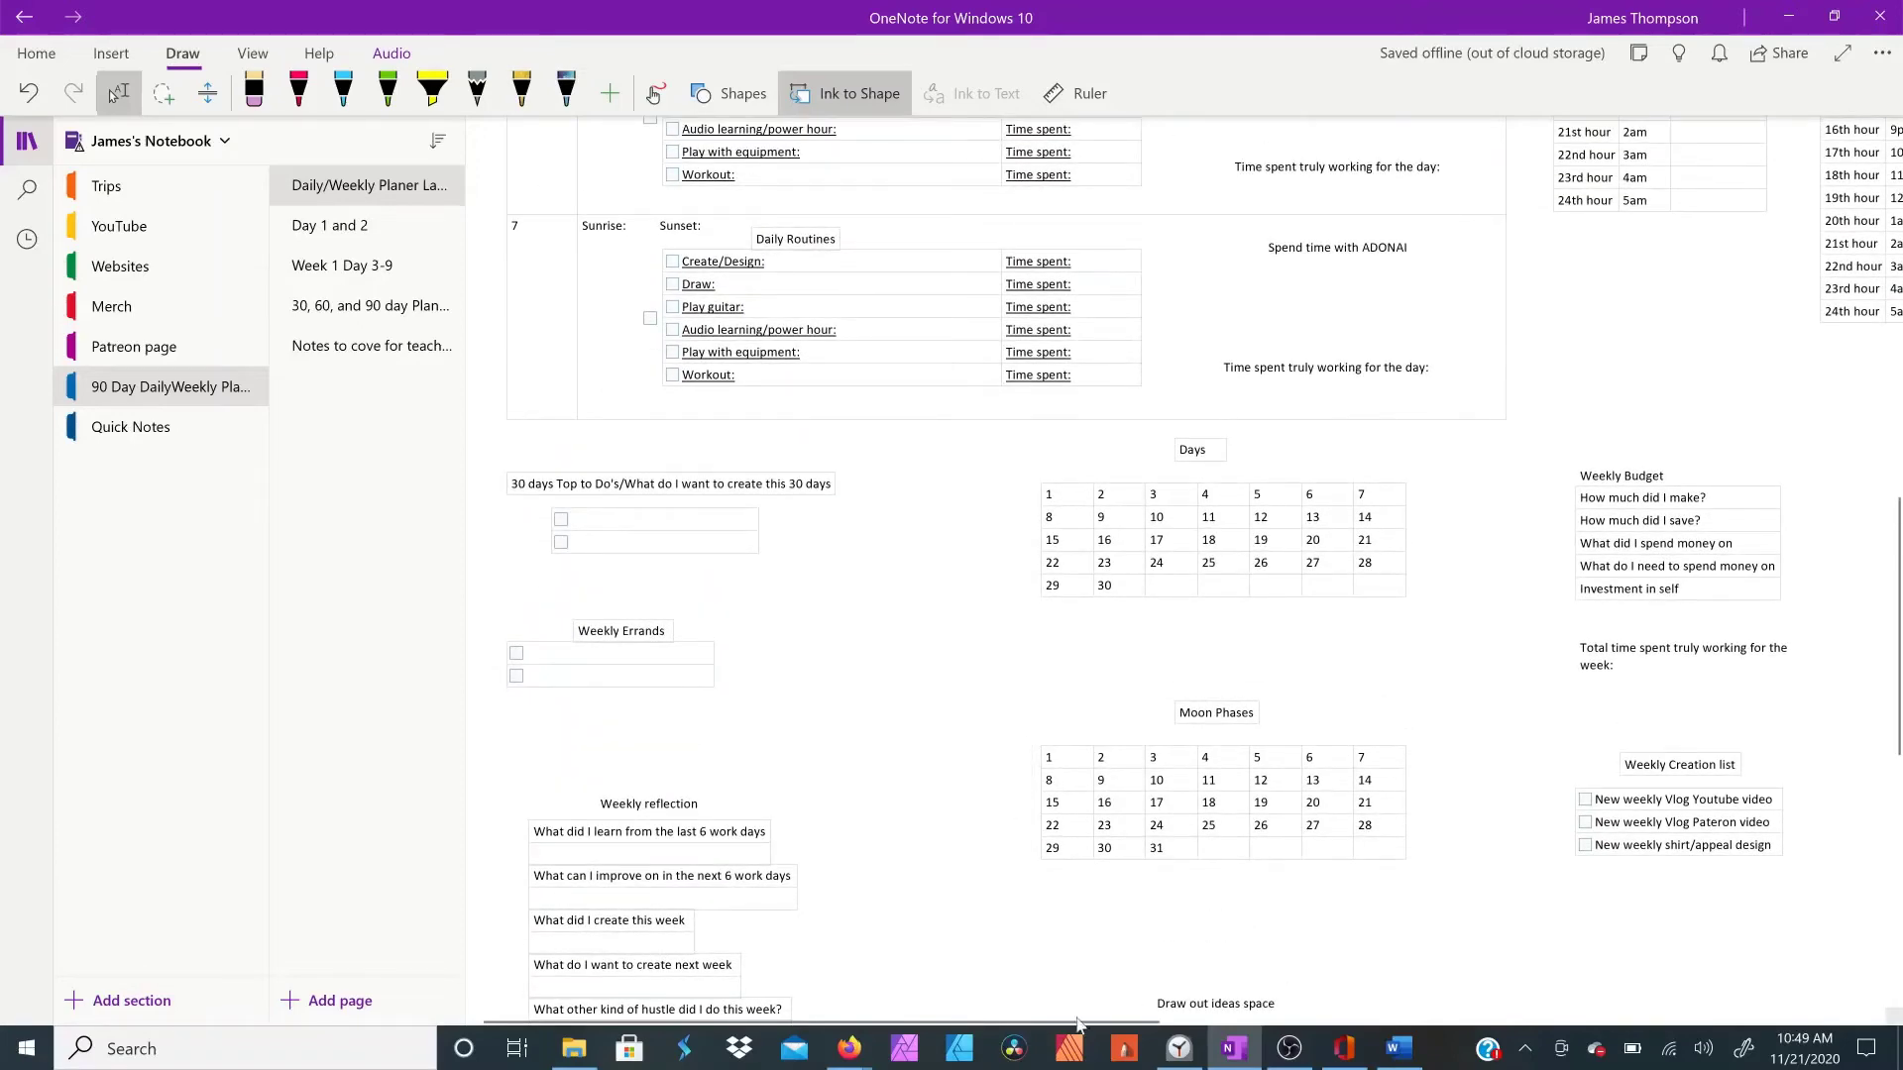
pyautogui.moveTo(1077, 1024); pyautogui.dragTo(1291, 1024)
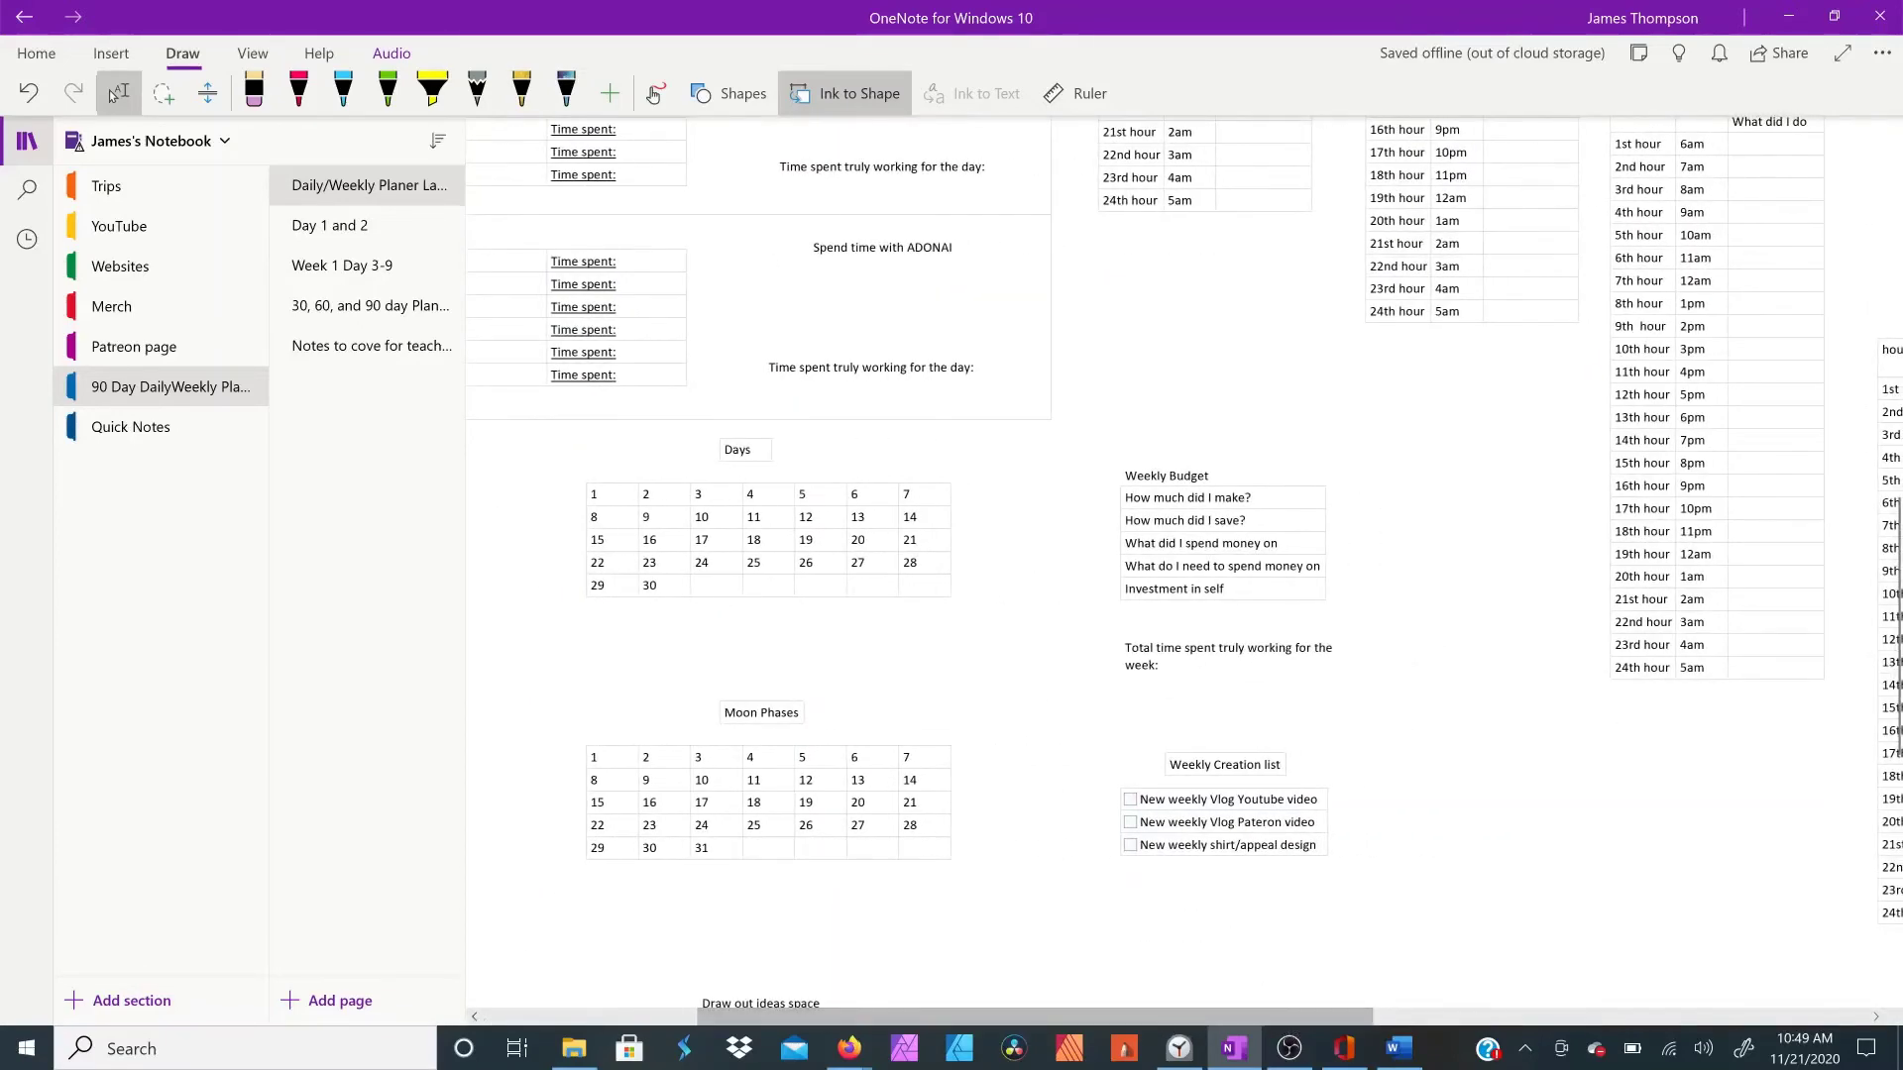
pyautogui.scroll(-5, 1245, 779)
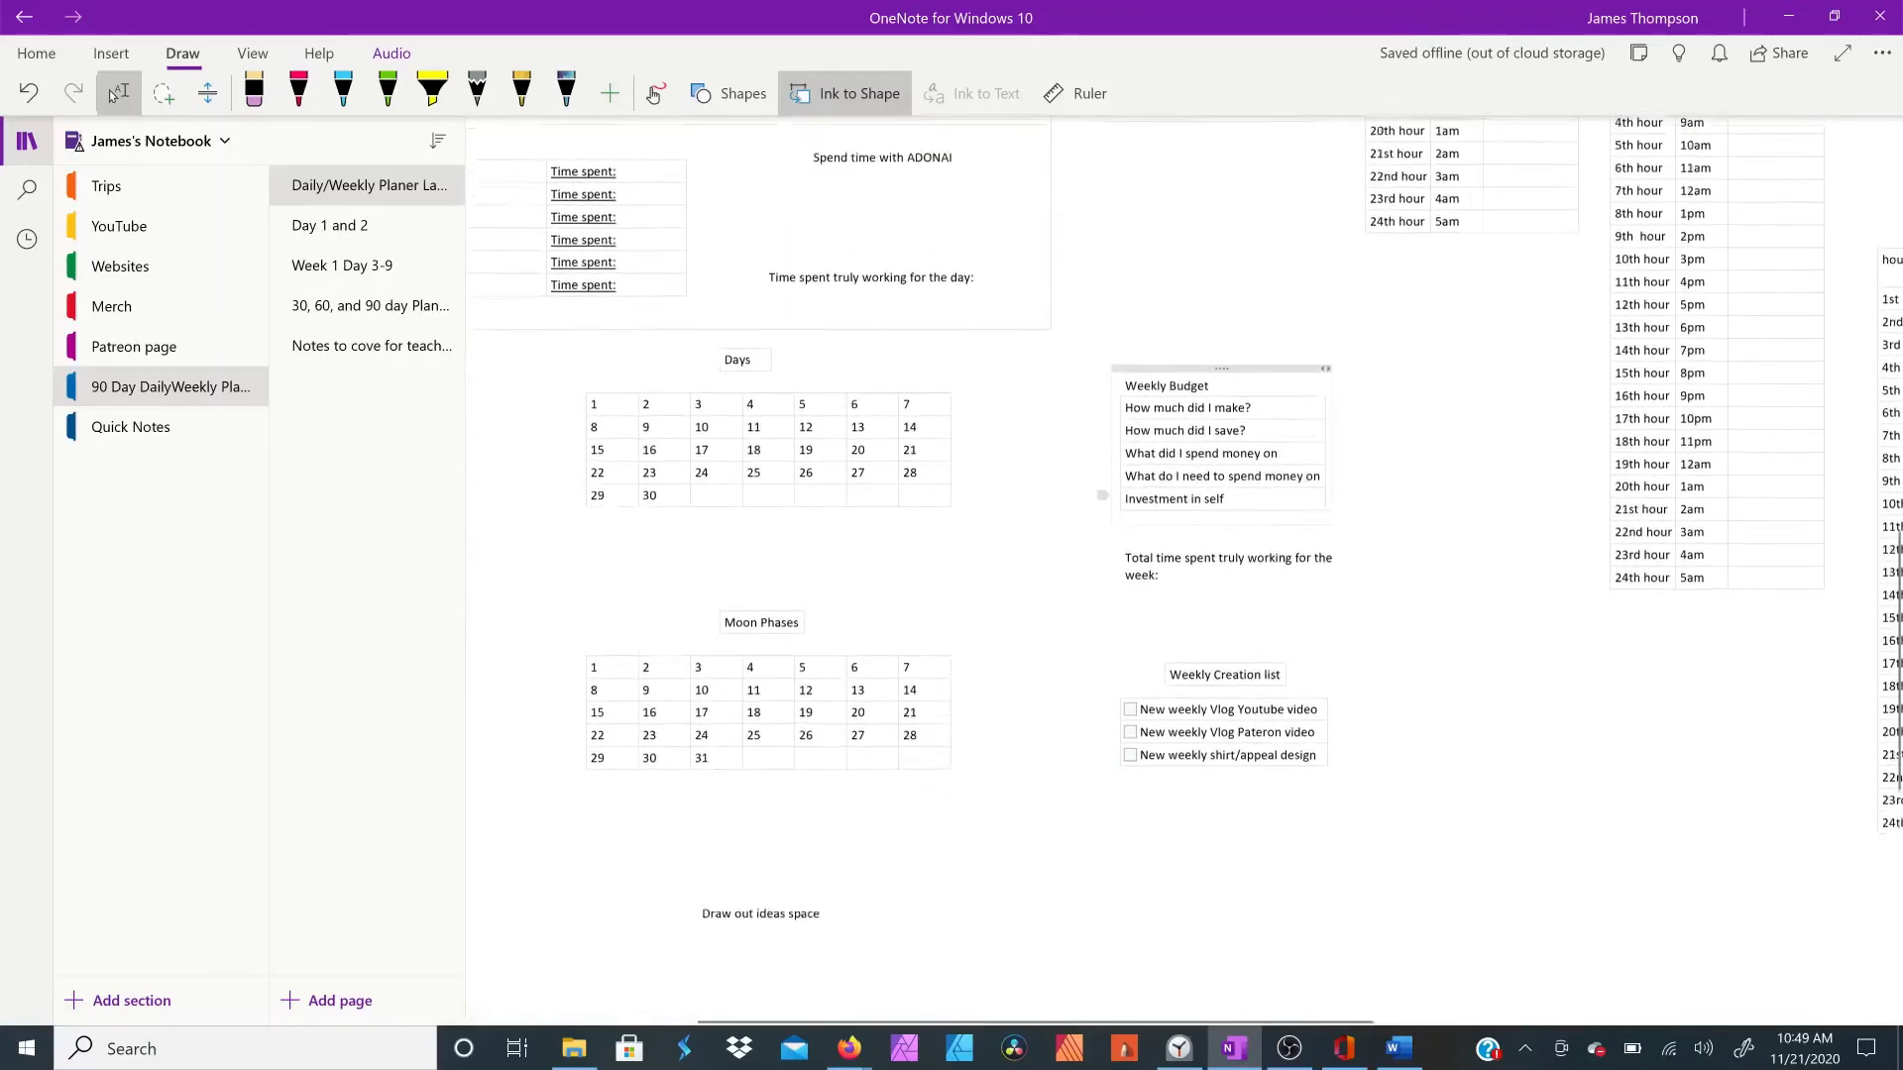
# Step: Draw two short gold pen strokes in the blank area below "Draw out ideas space" and undo them
pyautogui.scroll(-2, 1245, 779)
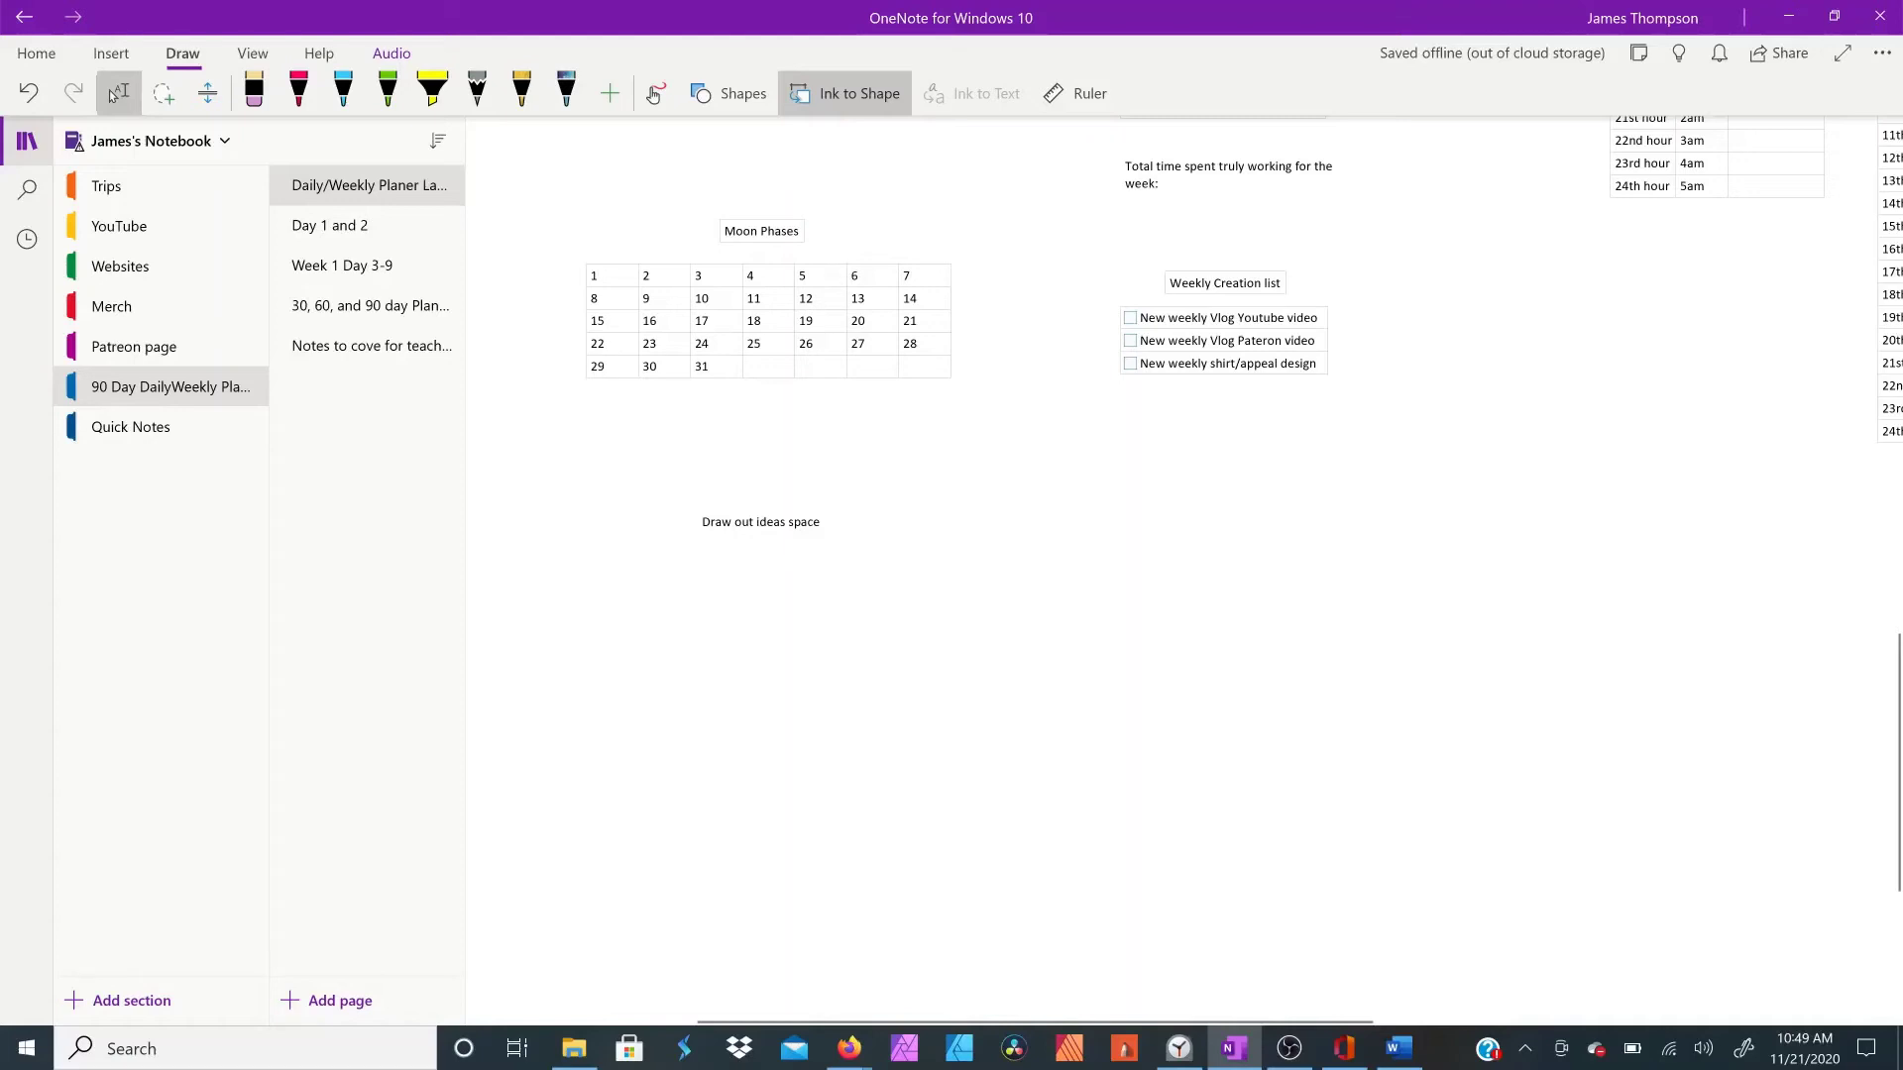
pyautogui.click(521, 90)
pyautogui.moveTo(815, 695); pyautogui.dragTo(861, 691)
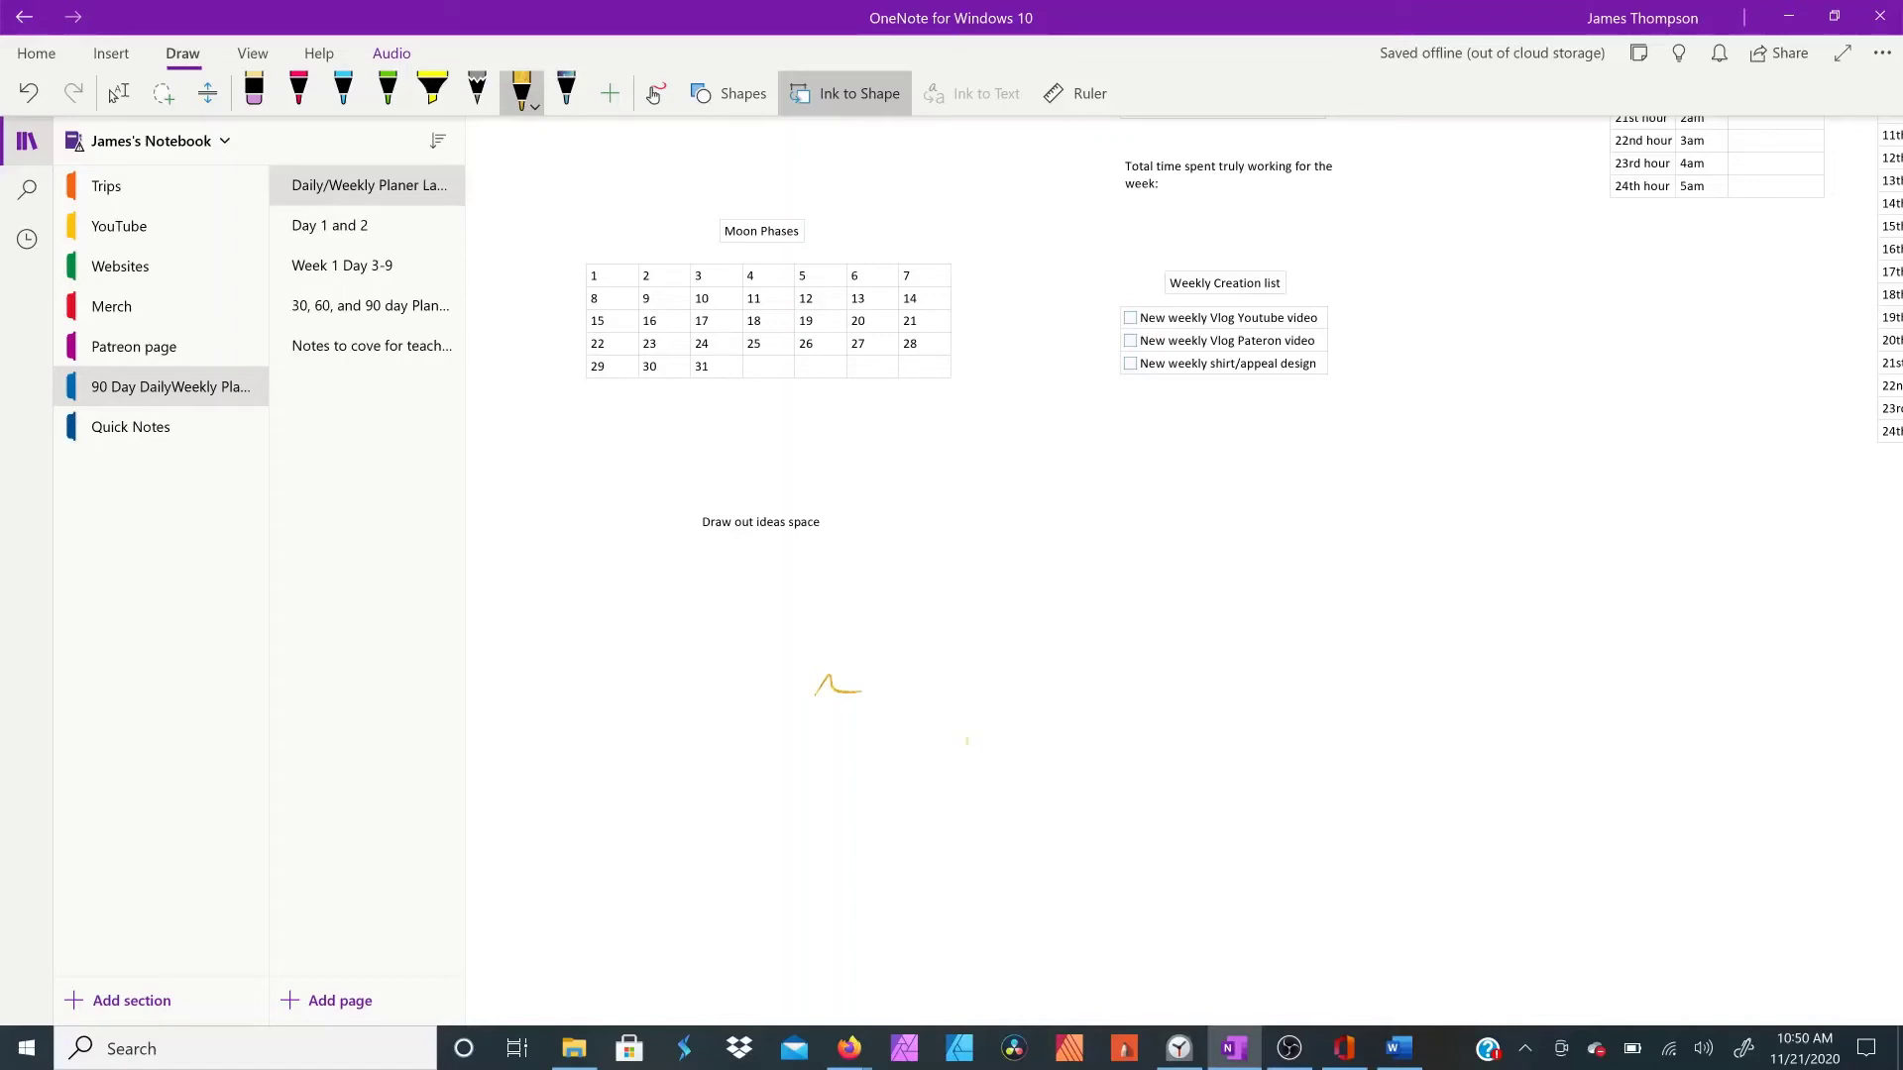
pyautogui.moveTo(967, 738); pyautogui.dragTo(1073, 733)
pyautogui.hotkey('ctrl', 'z')
pyautogui.hotkey('ctrl', 'z')
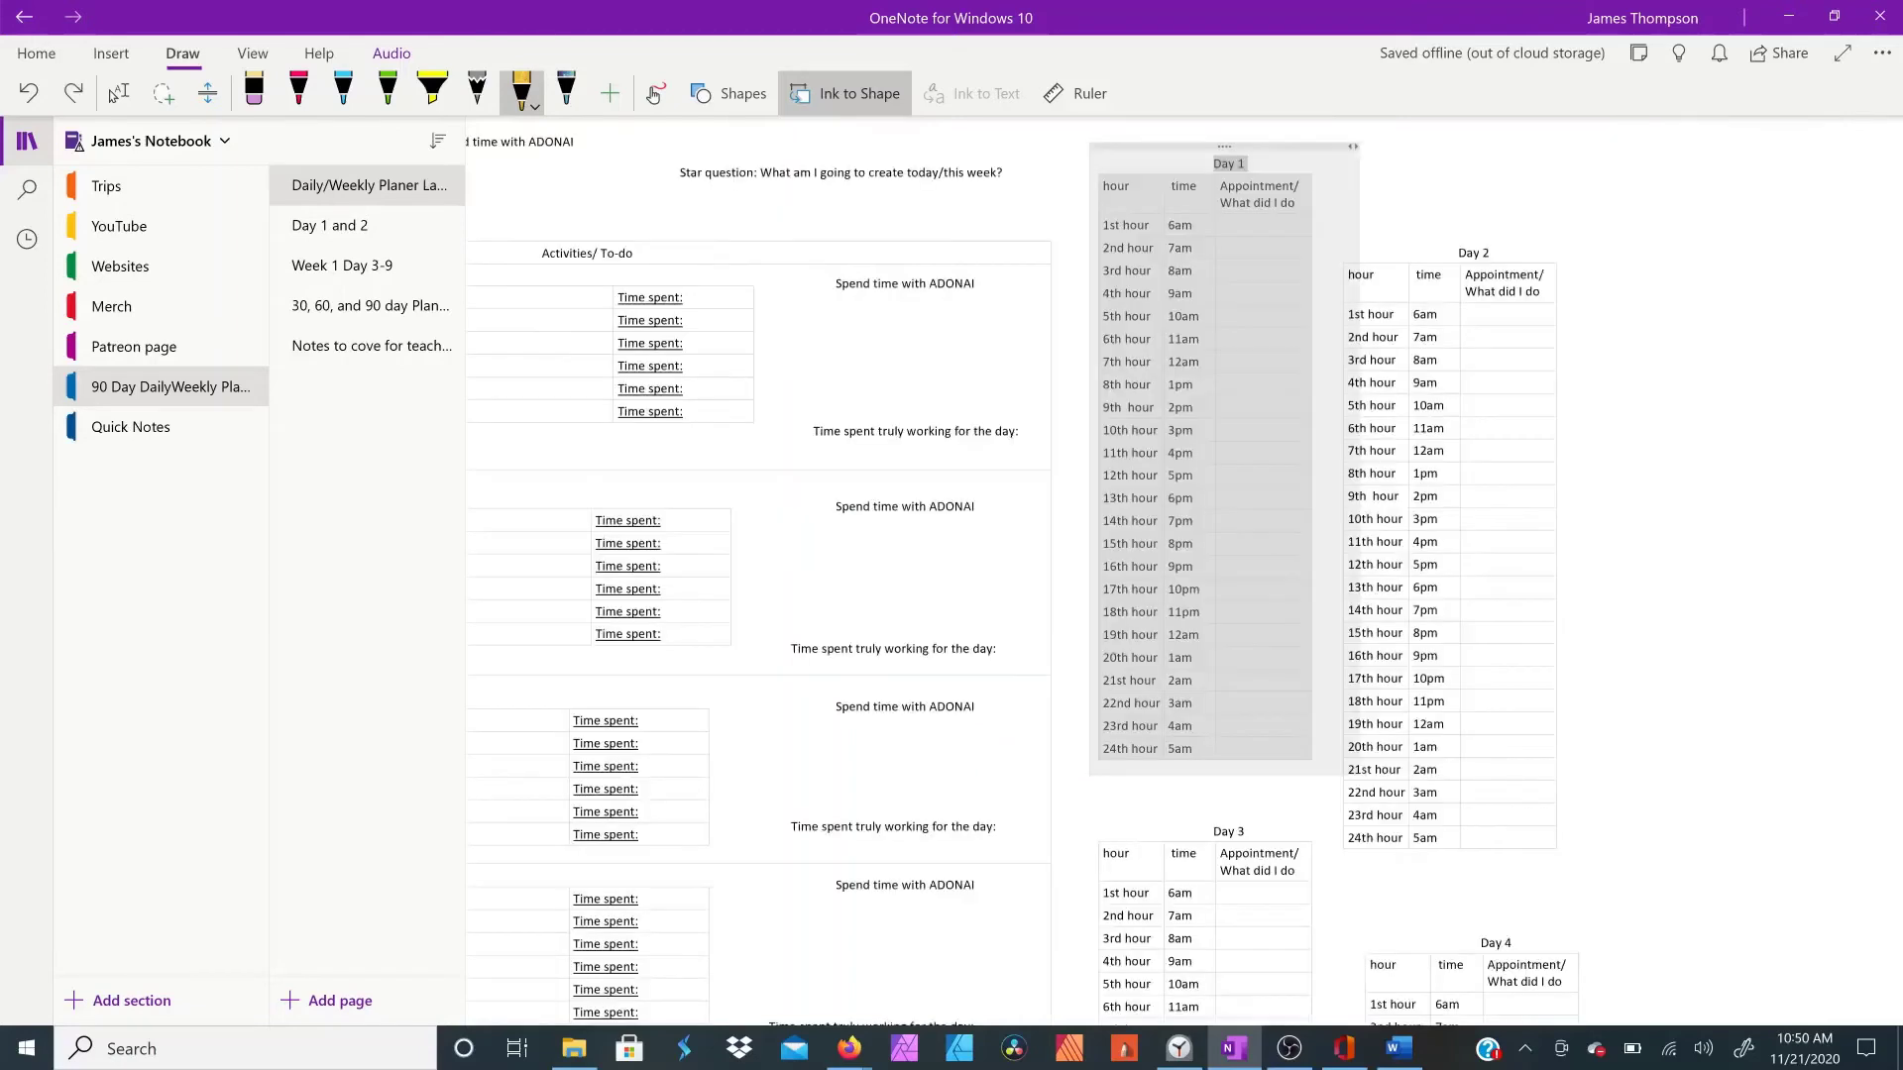
# Step: Switch from the pen to object and text selection, and look over the Day 1 to Day 6 hourly schedules
pyautogui.click(117, 94)
pyautogui.scroll(-5, 117, 94)
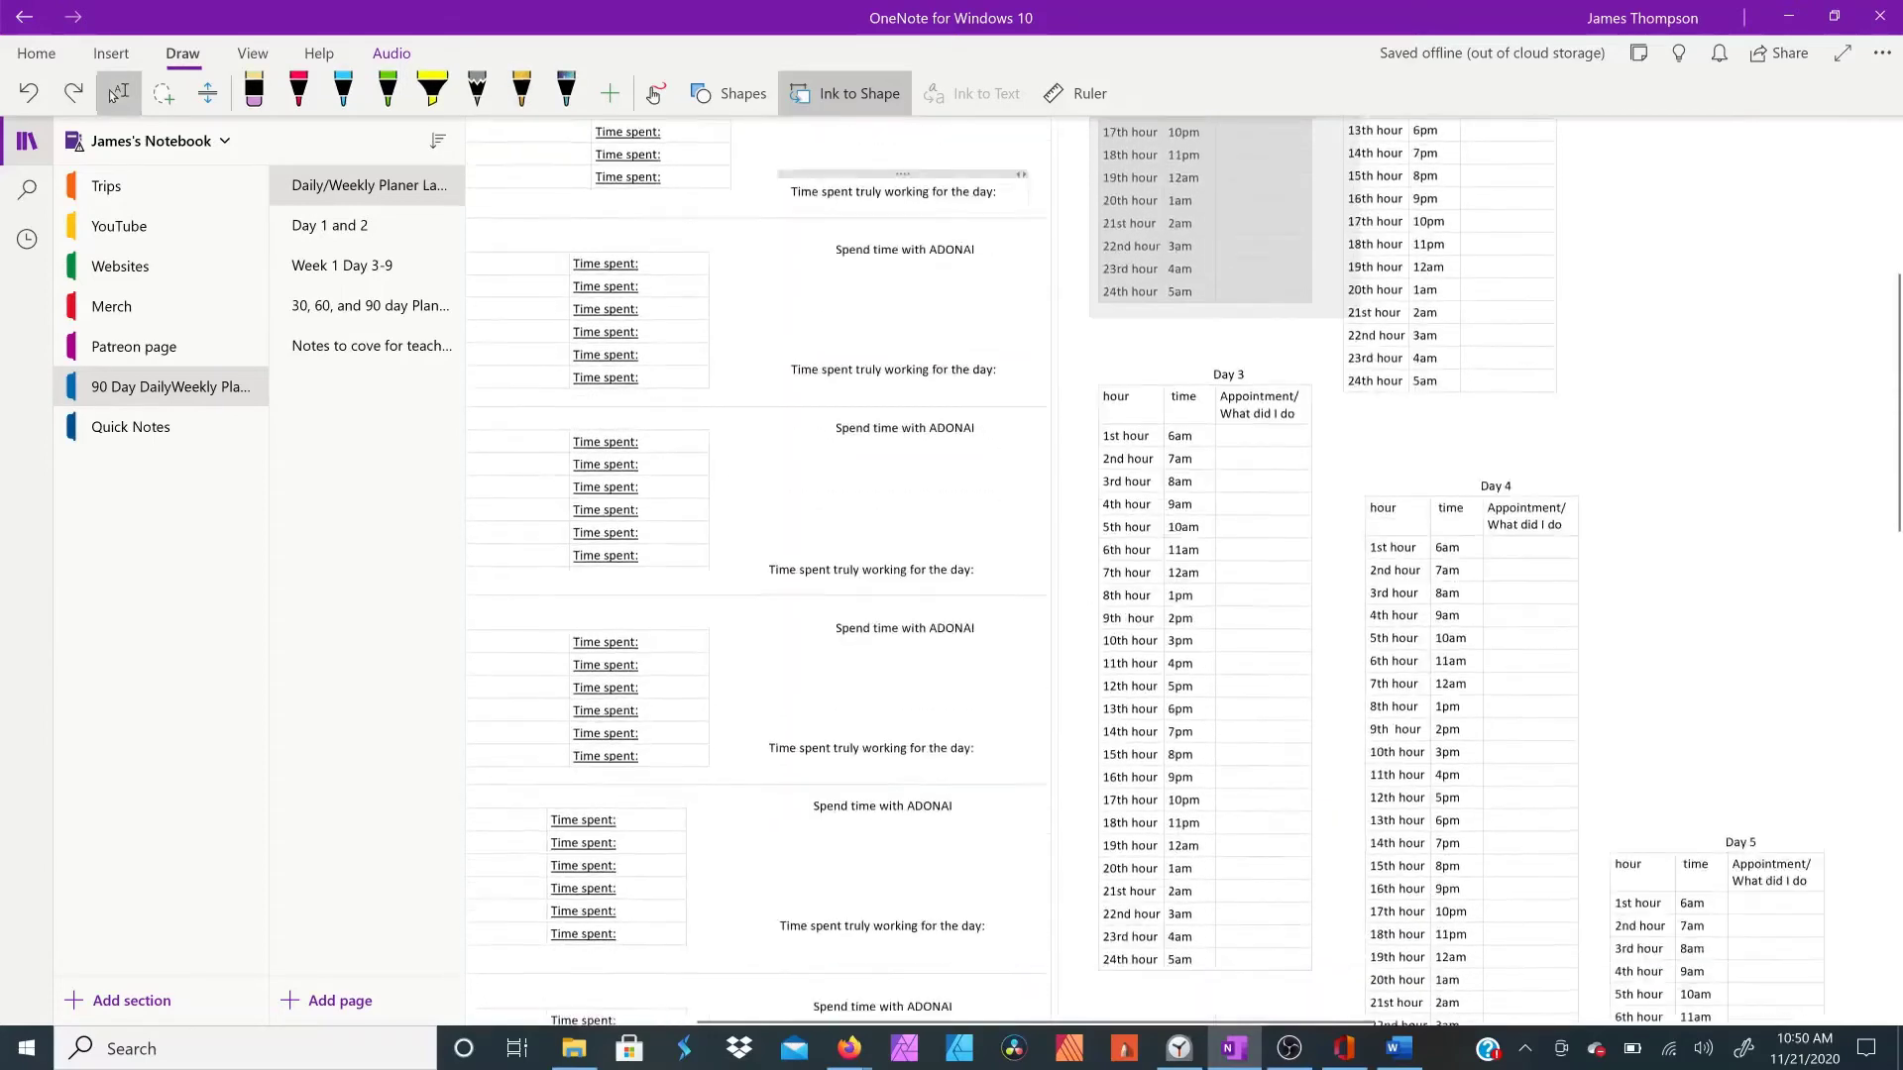
pyautogui.scroll(-5, 117, 94)
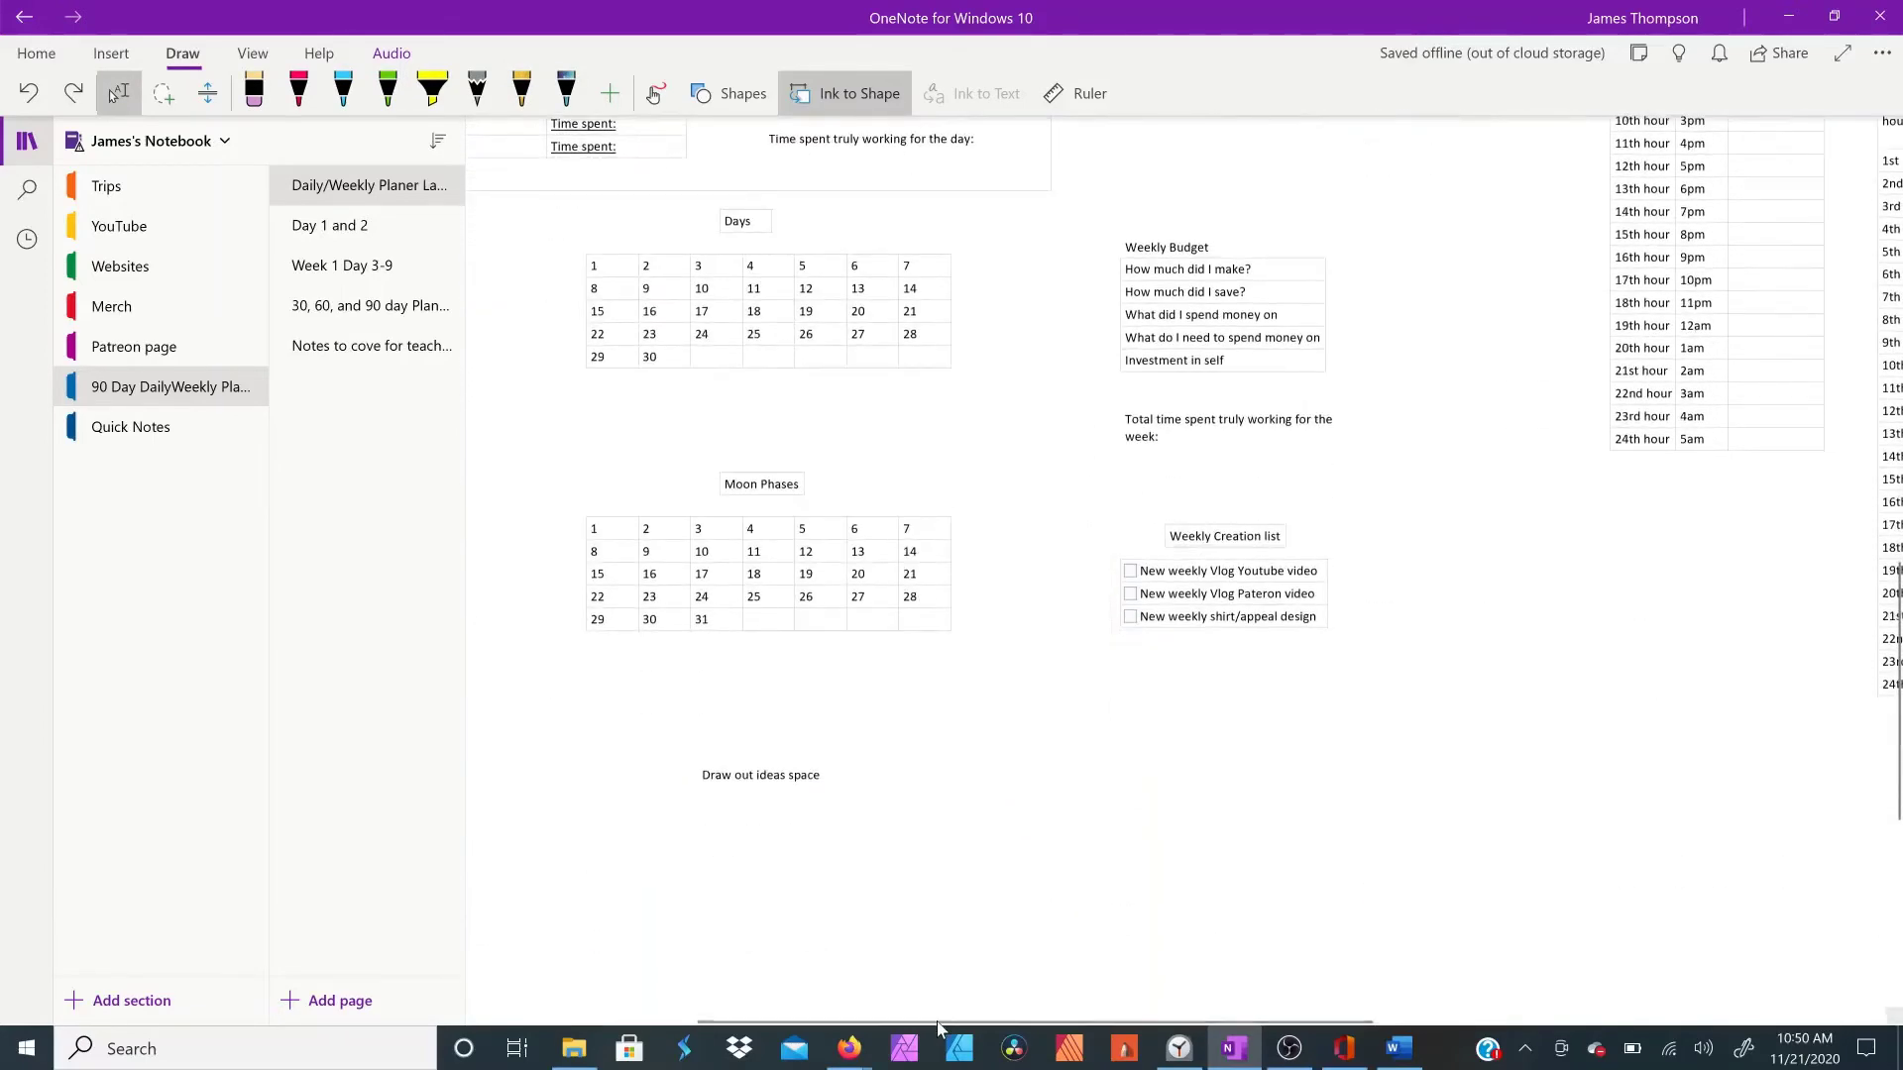
pyautogui.hscroll(8, 942, 1015)
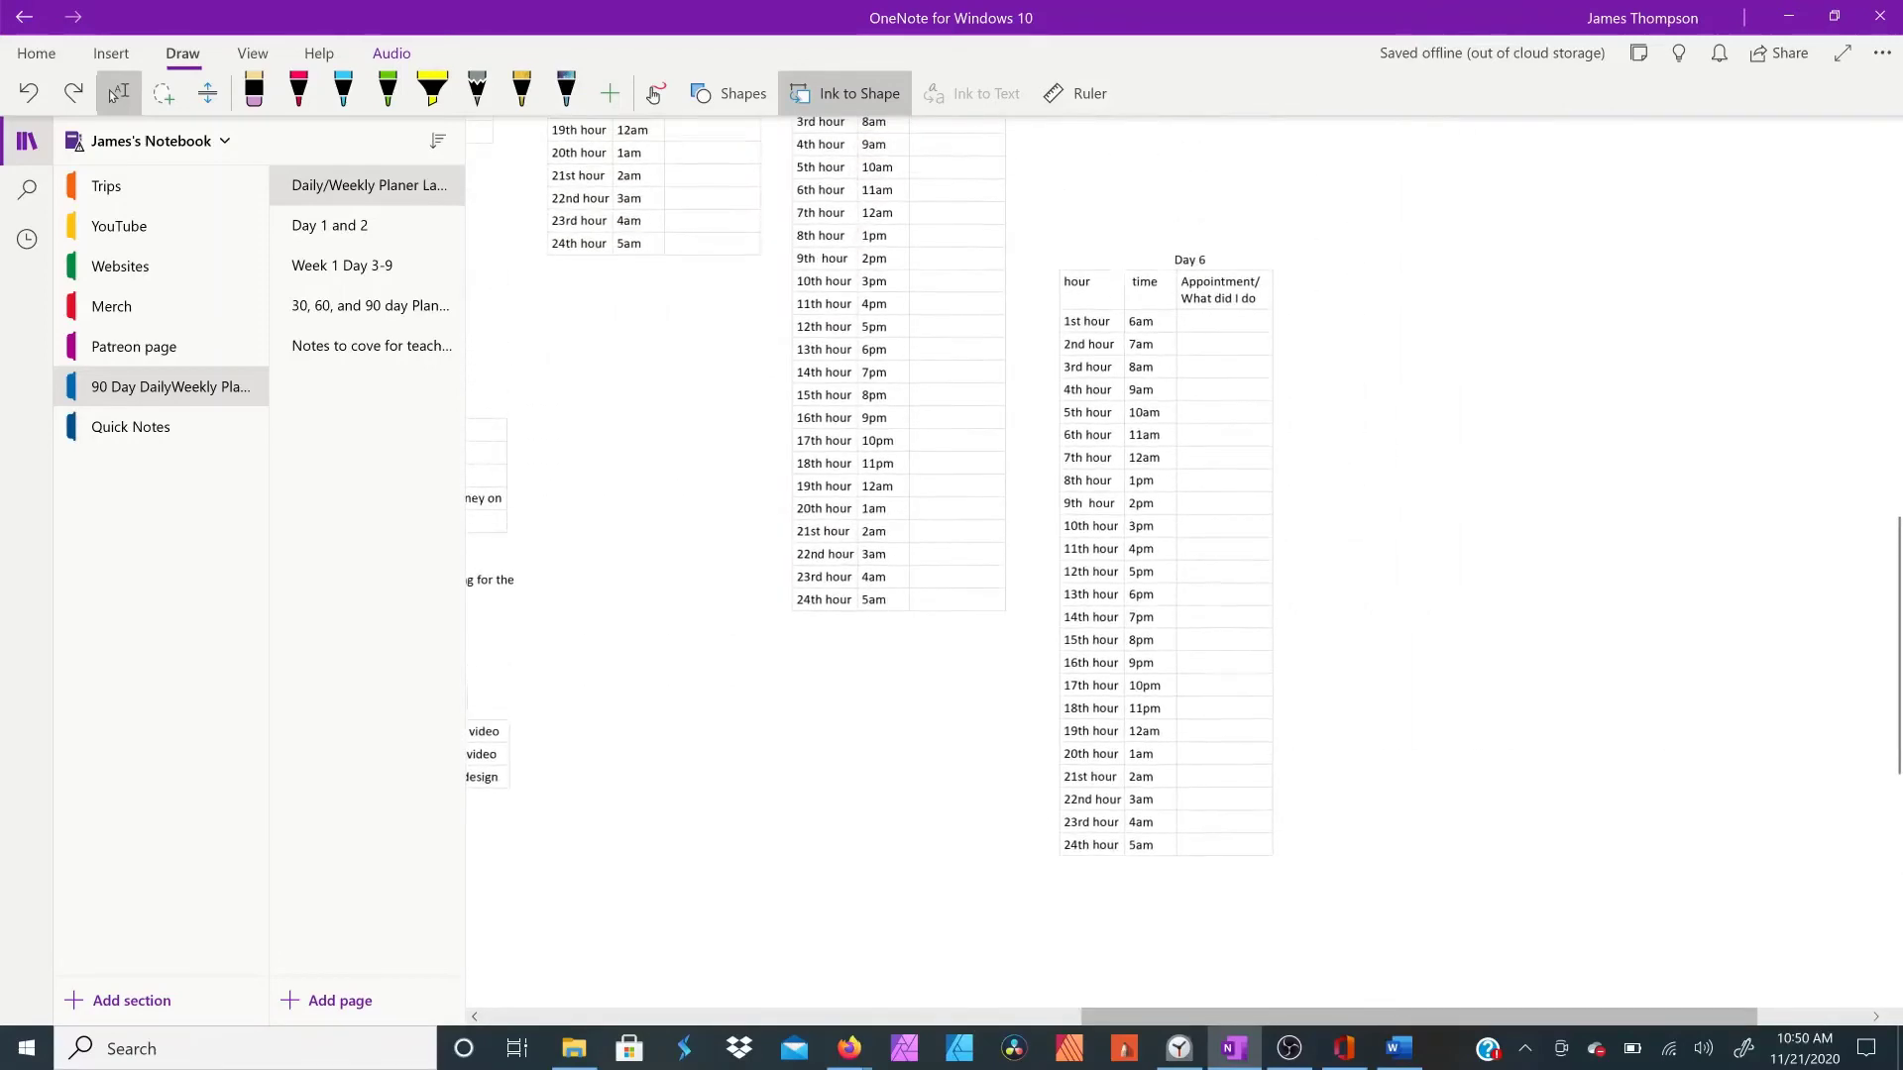
pyautogui.hscroll(5, 1150, 981)
pyautogui.scroll(-2, 1149, 981)
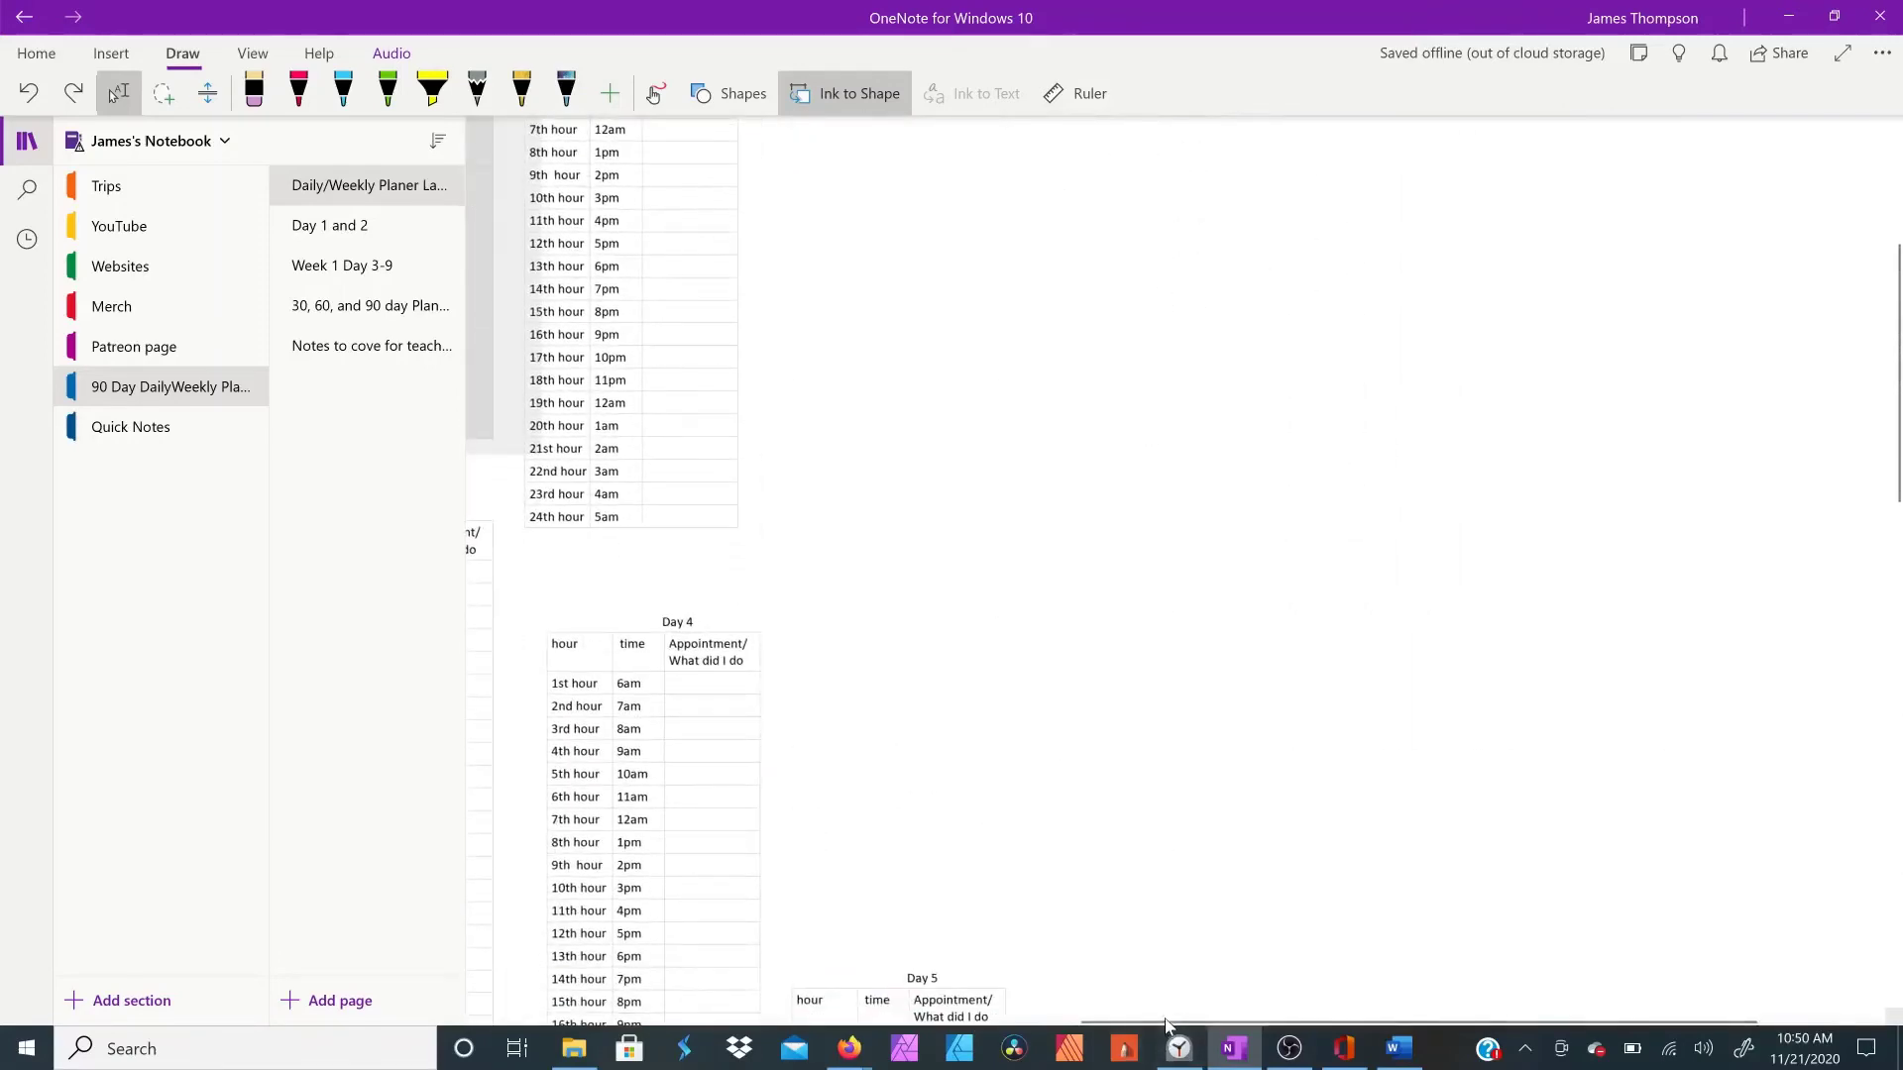
pyautogui.moveTo(1167, 1023); pyautogui.dragTo(569, 1022)
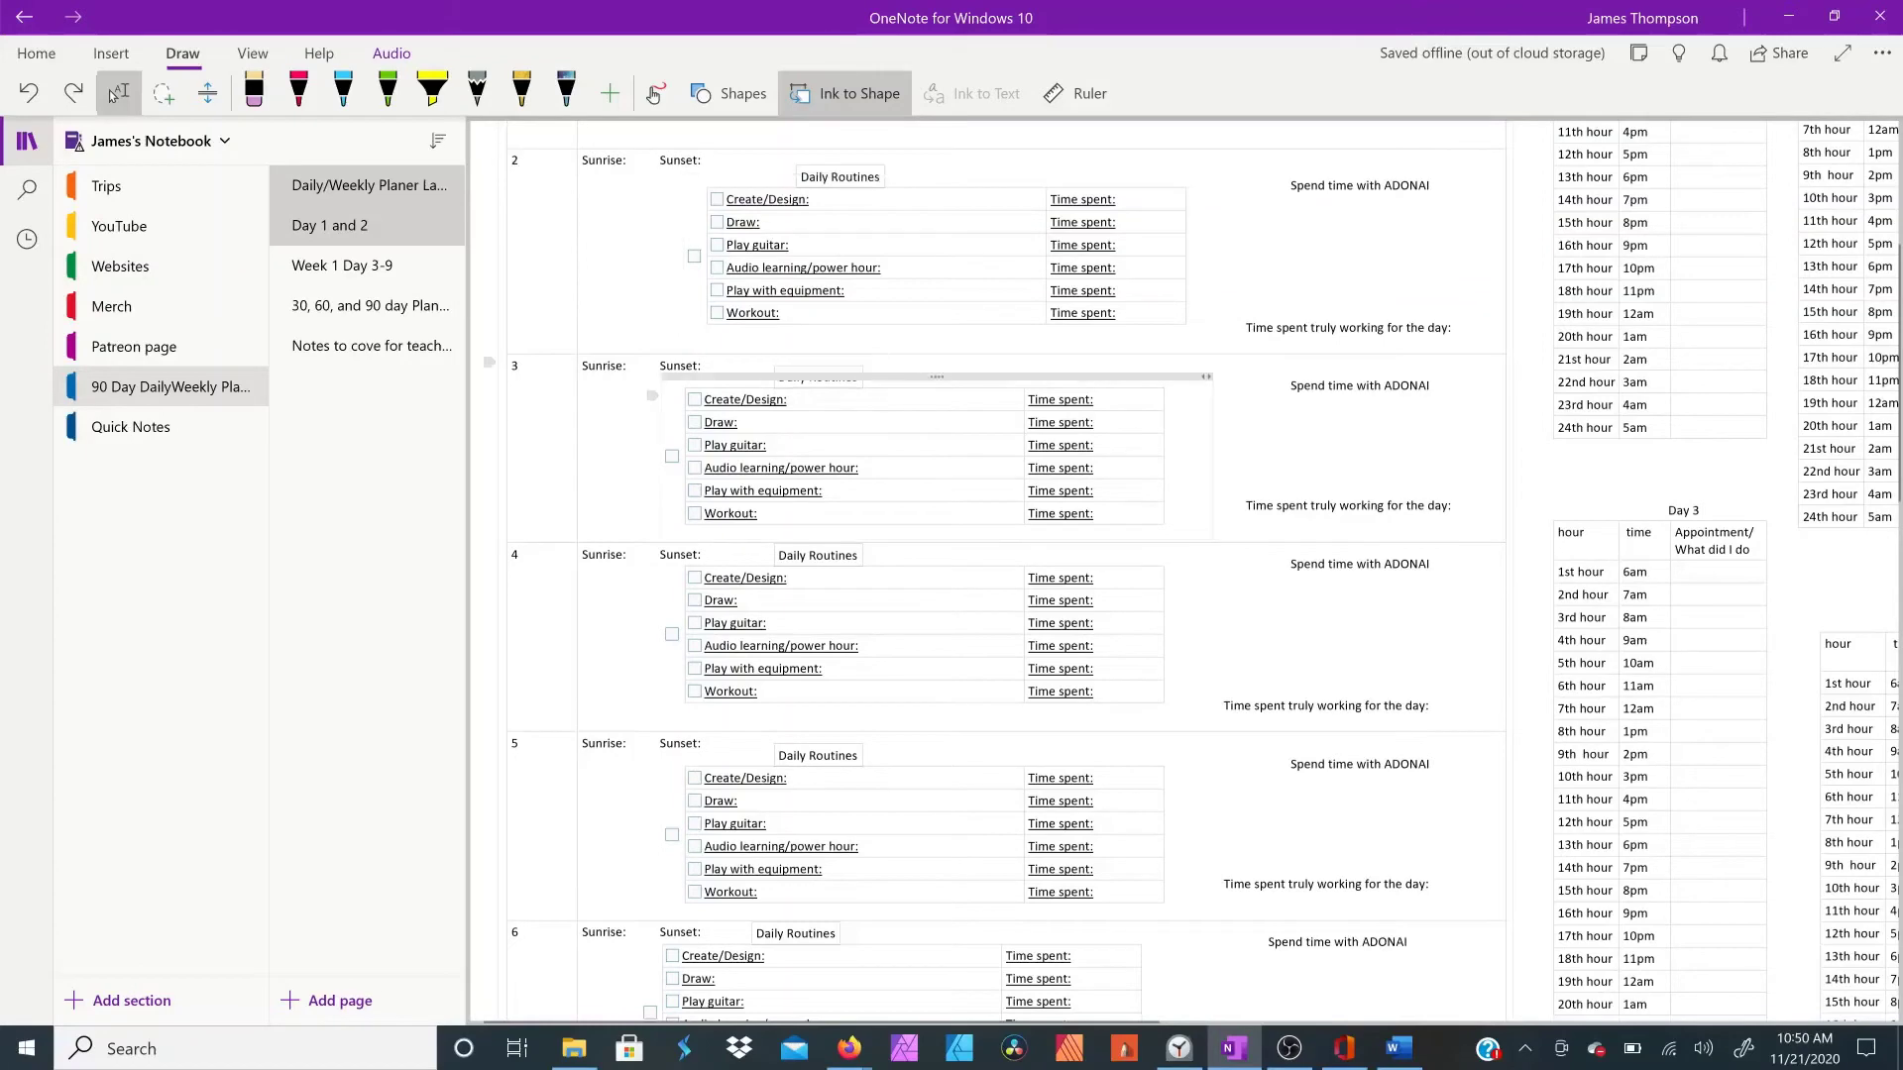
# Step: Examine the overall planner layout, from the daily routine tables and hourly schedules to the calendars, weekly budget and creation list
pyautogui.click(583, 226)
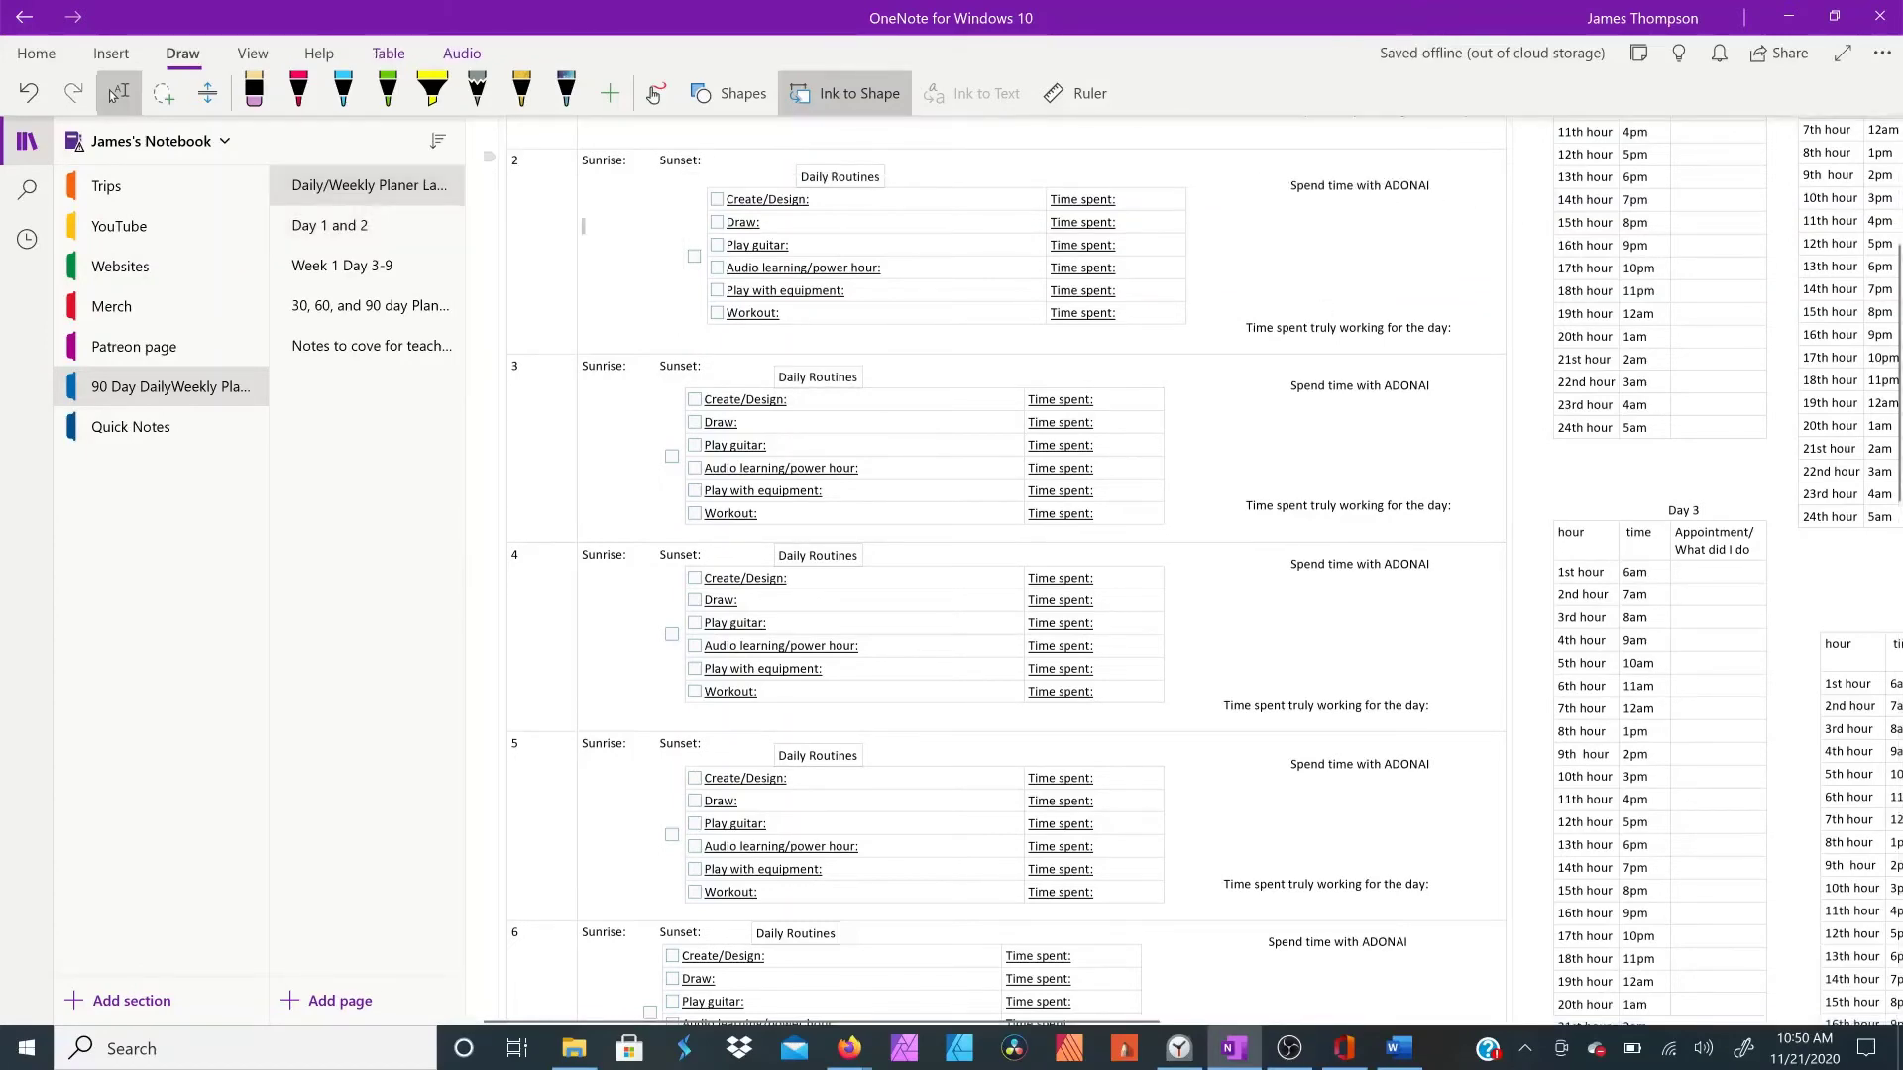
pyautogui.scroll(2, 112, 94)
pyautogui.scroll(-4, 112, 94)
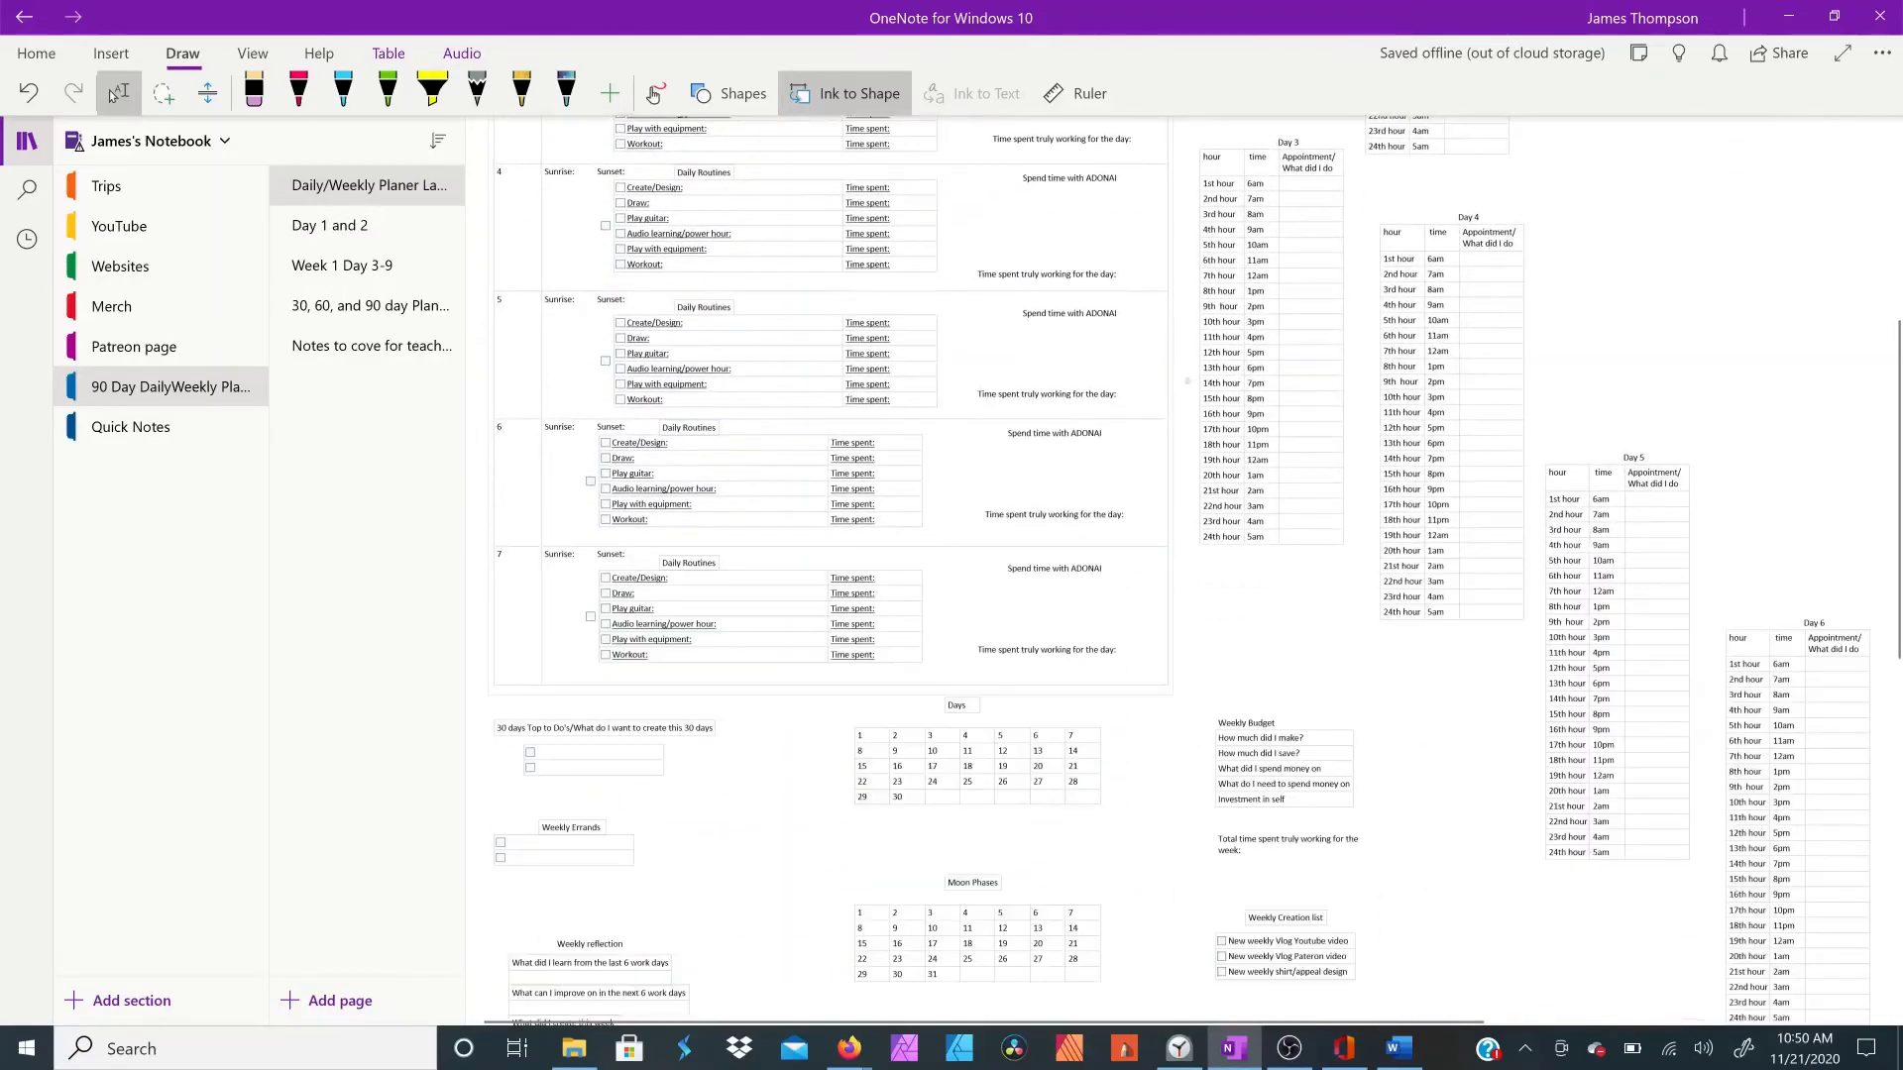
pyautogui.scroll(-3, 112, 94)
pyautogui.scroll(1, 112, 94)
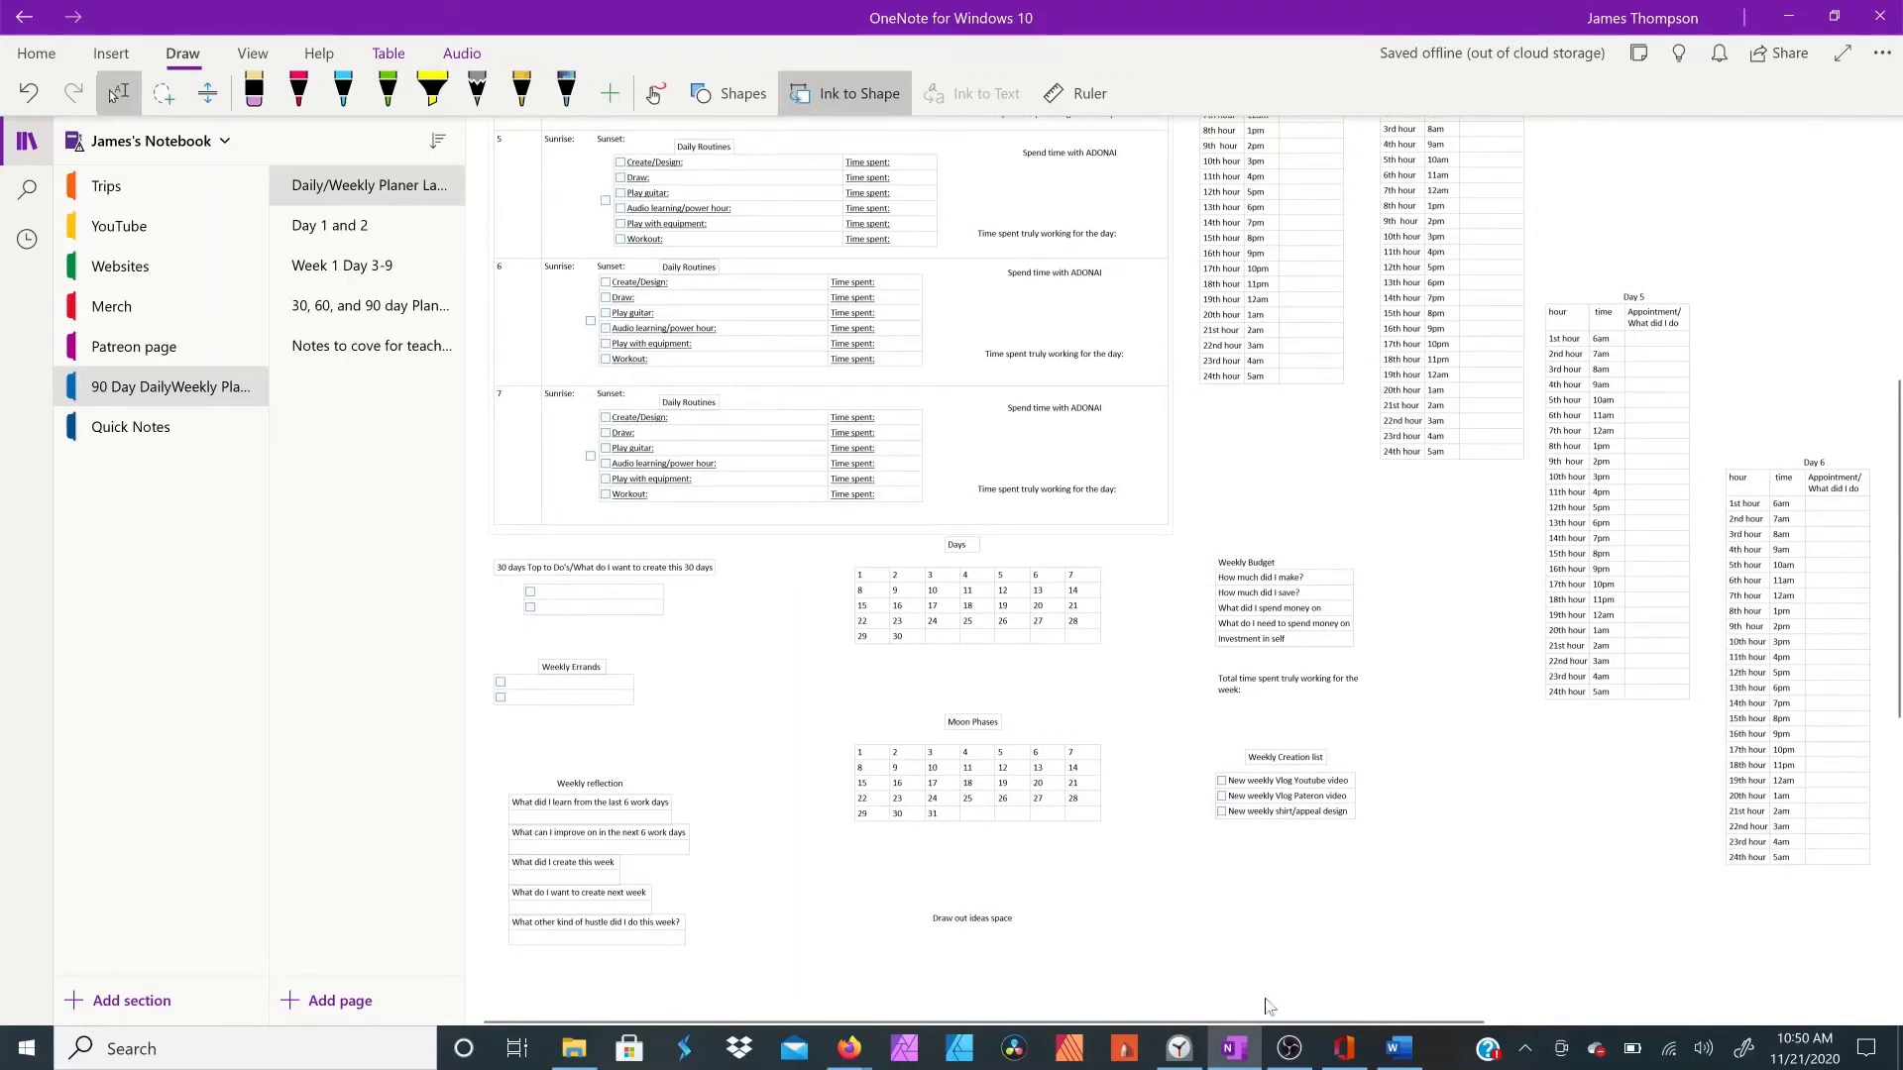
pyautogui.moveTo(1264, 1016); pyautogui.dragTo(1387, 1017)
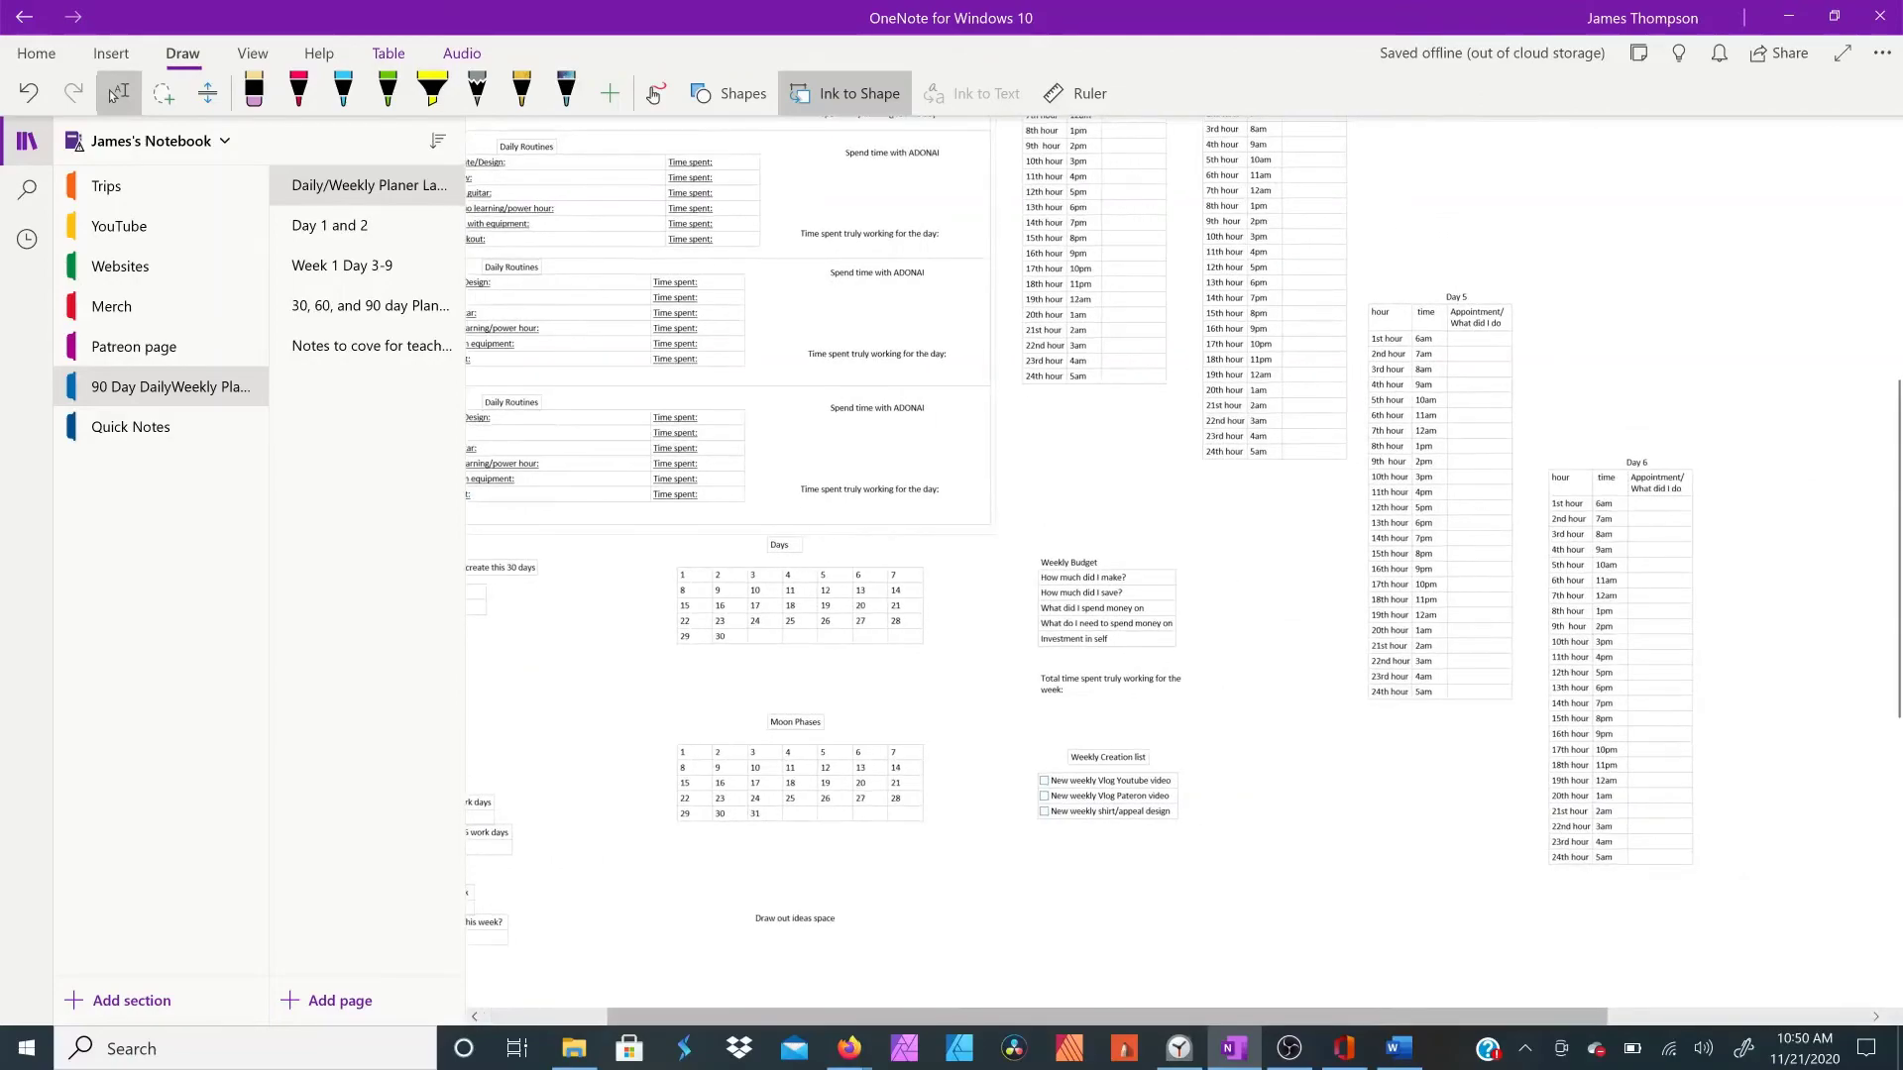
pyautogui.scroll(5, 112, 94)
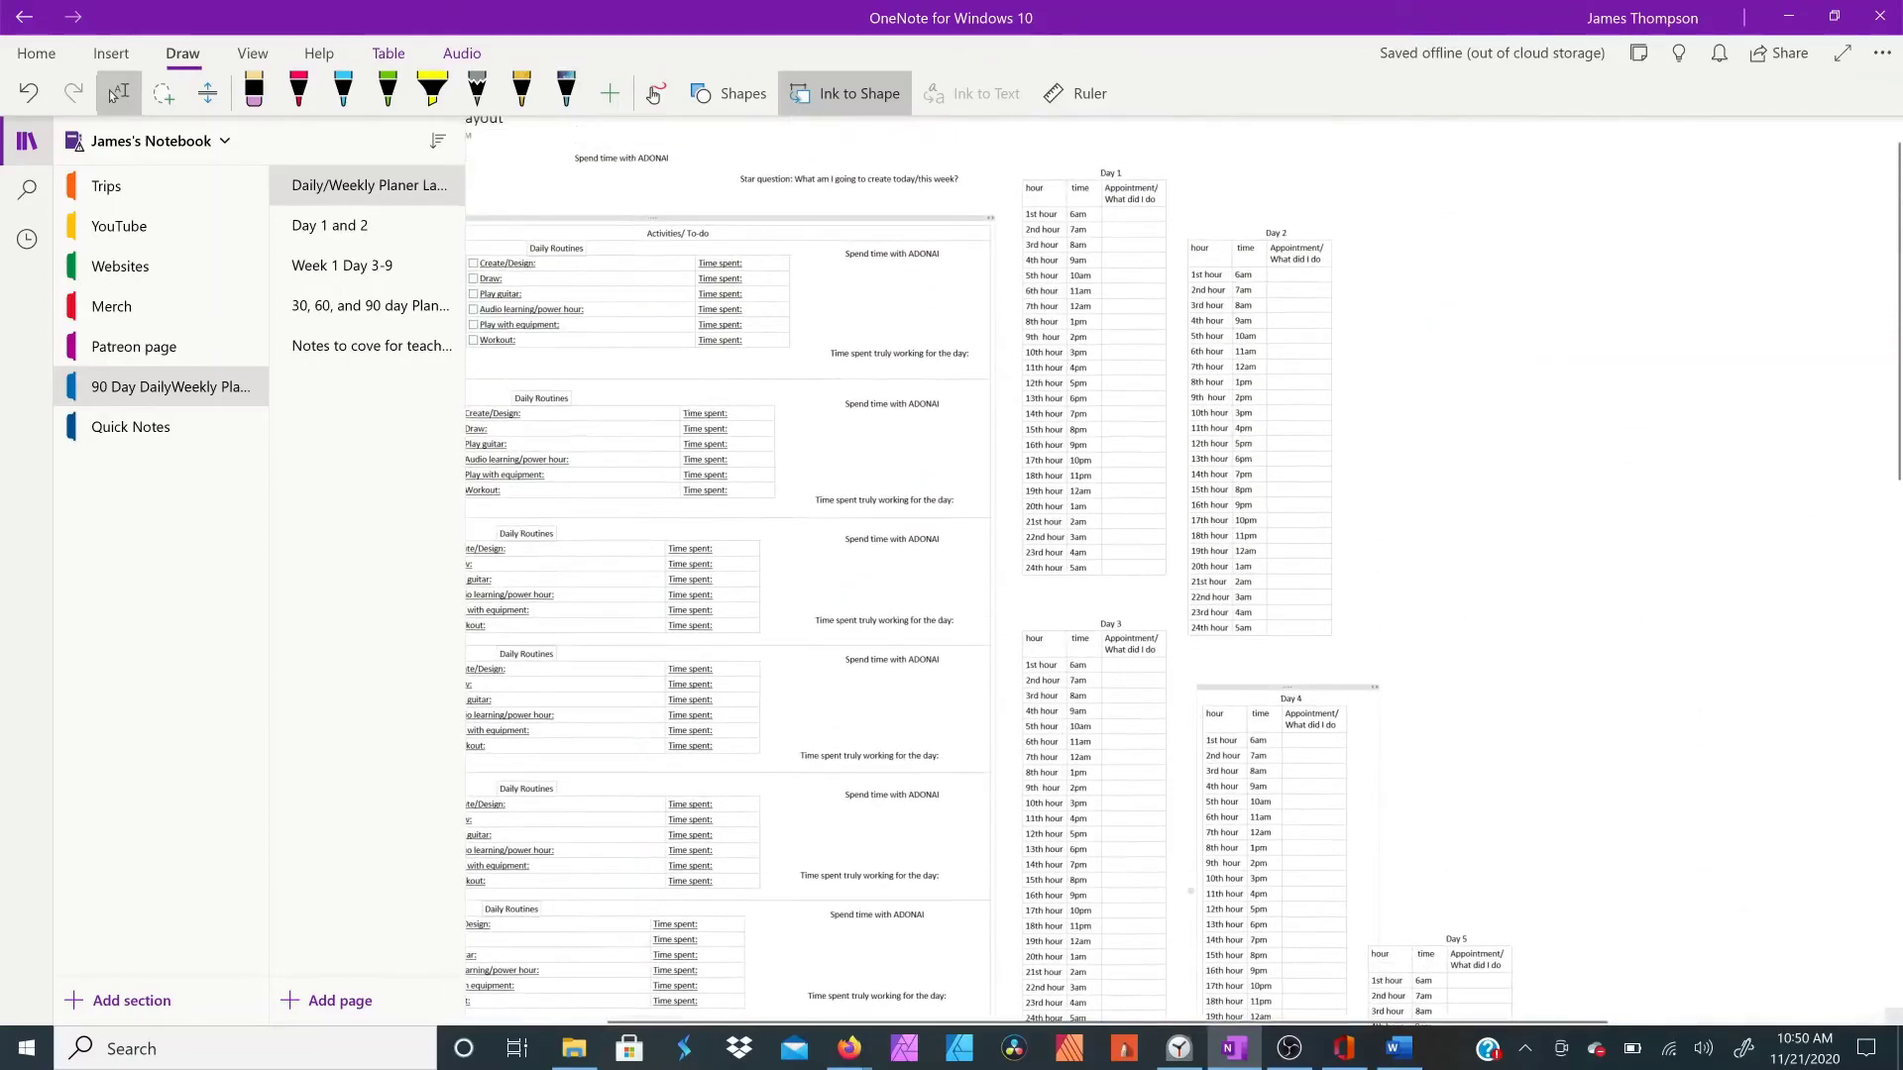
pyautogui.scroll(-5, 112, 94)
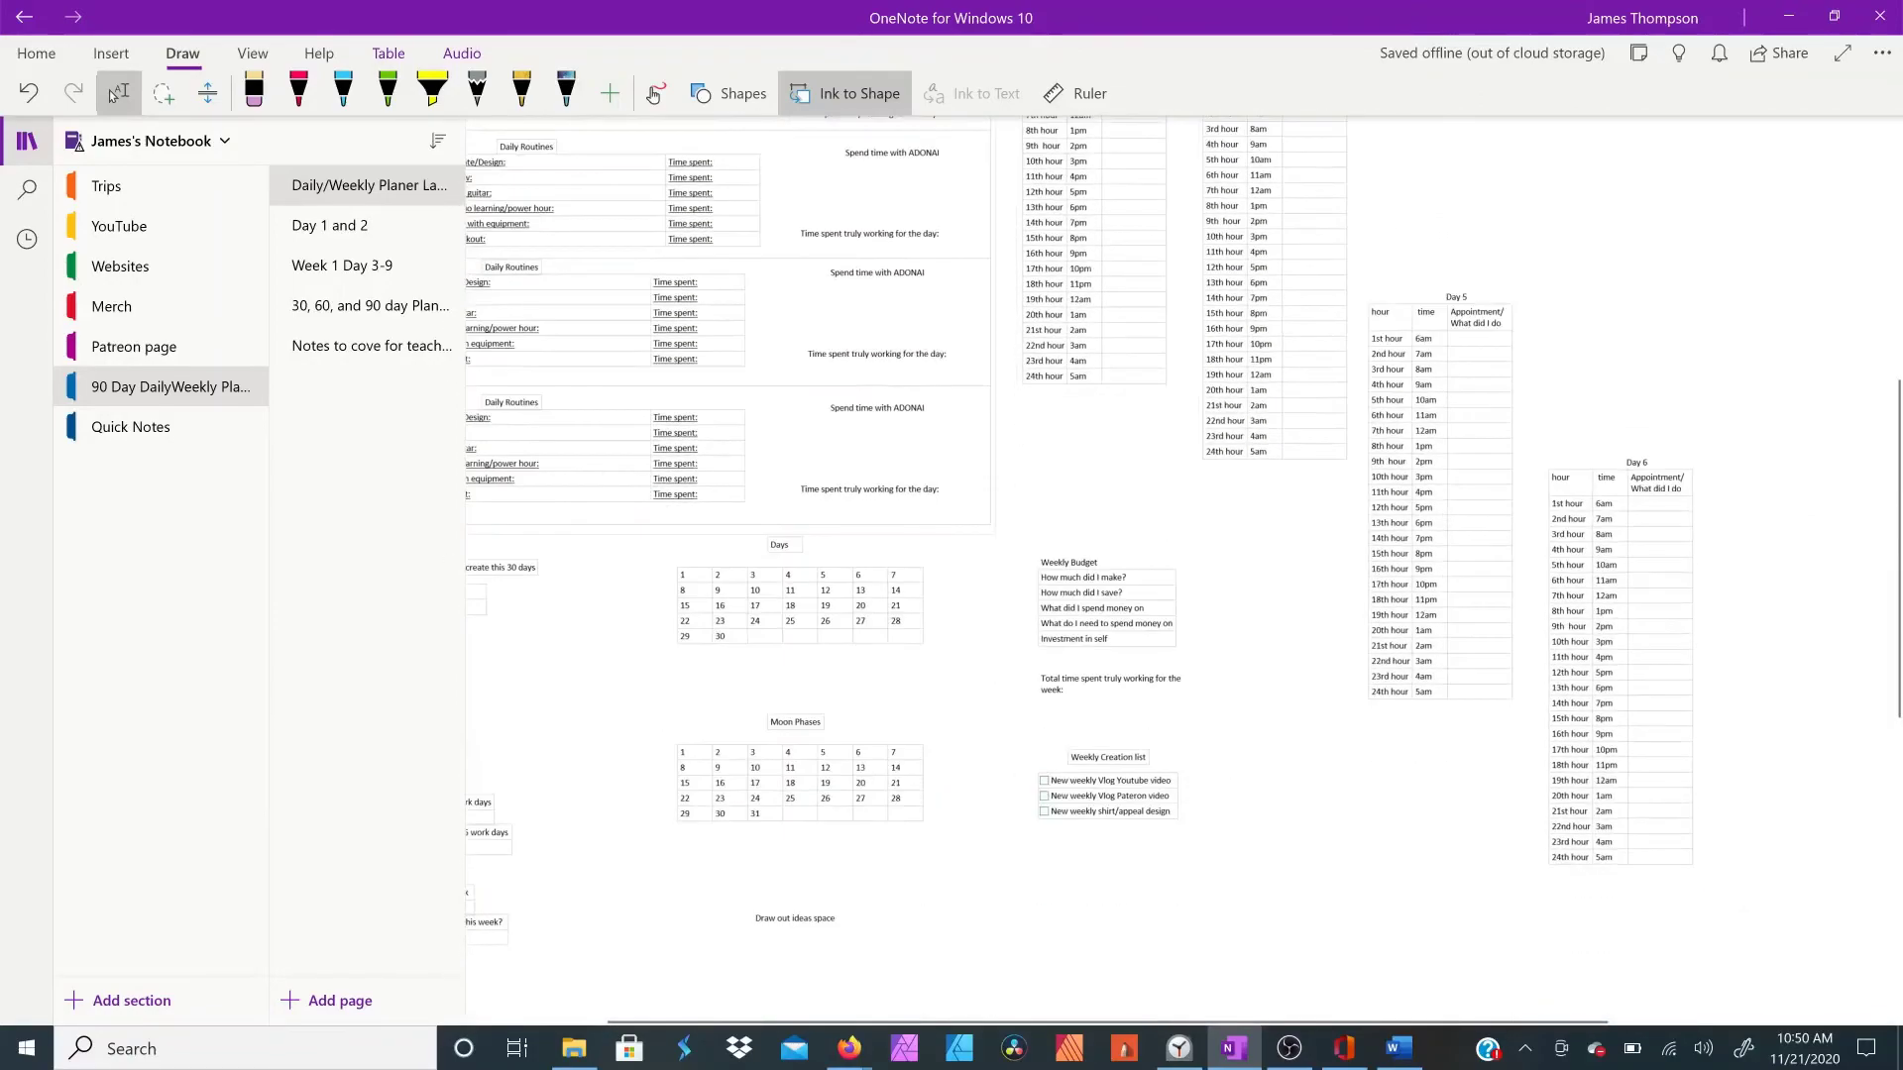
# Step: Open the Day 1 and 2 page and examine its filled-in daily entries and hourly schedule
pyautogui.click(330, 226)
pyautogui.scroll(-10, 1090, 496)
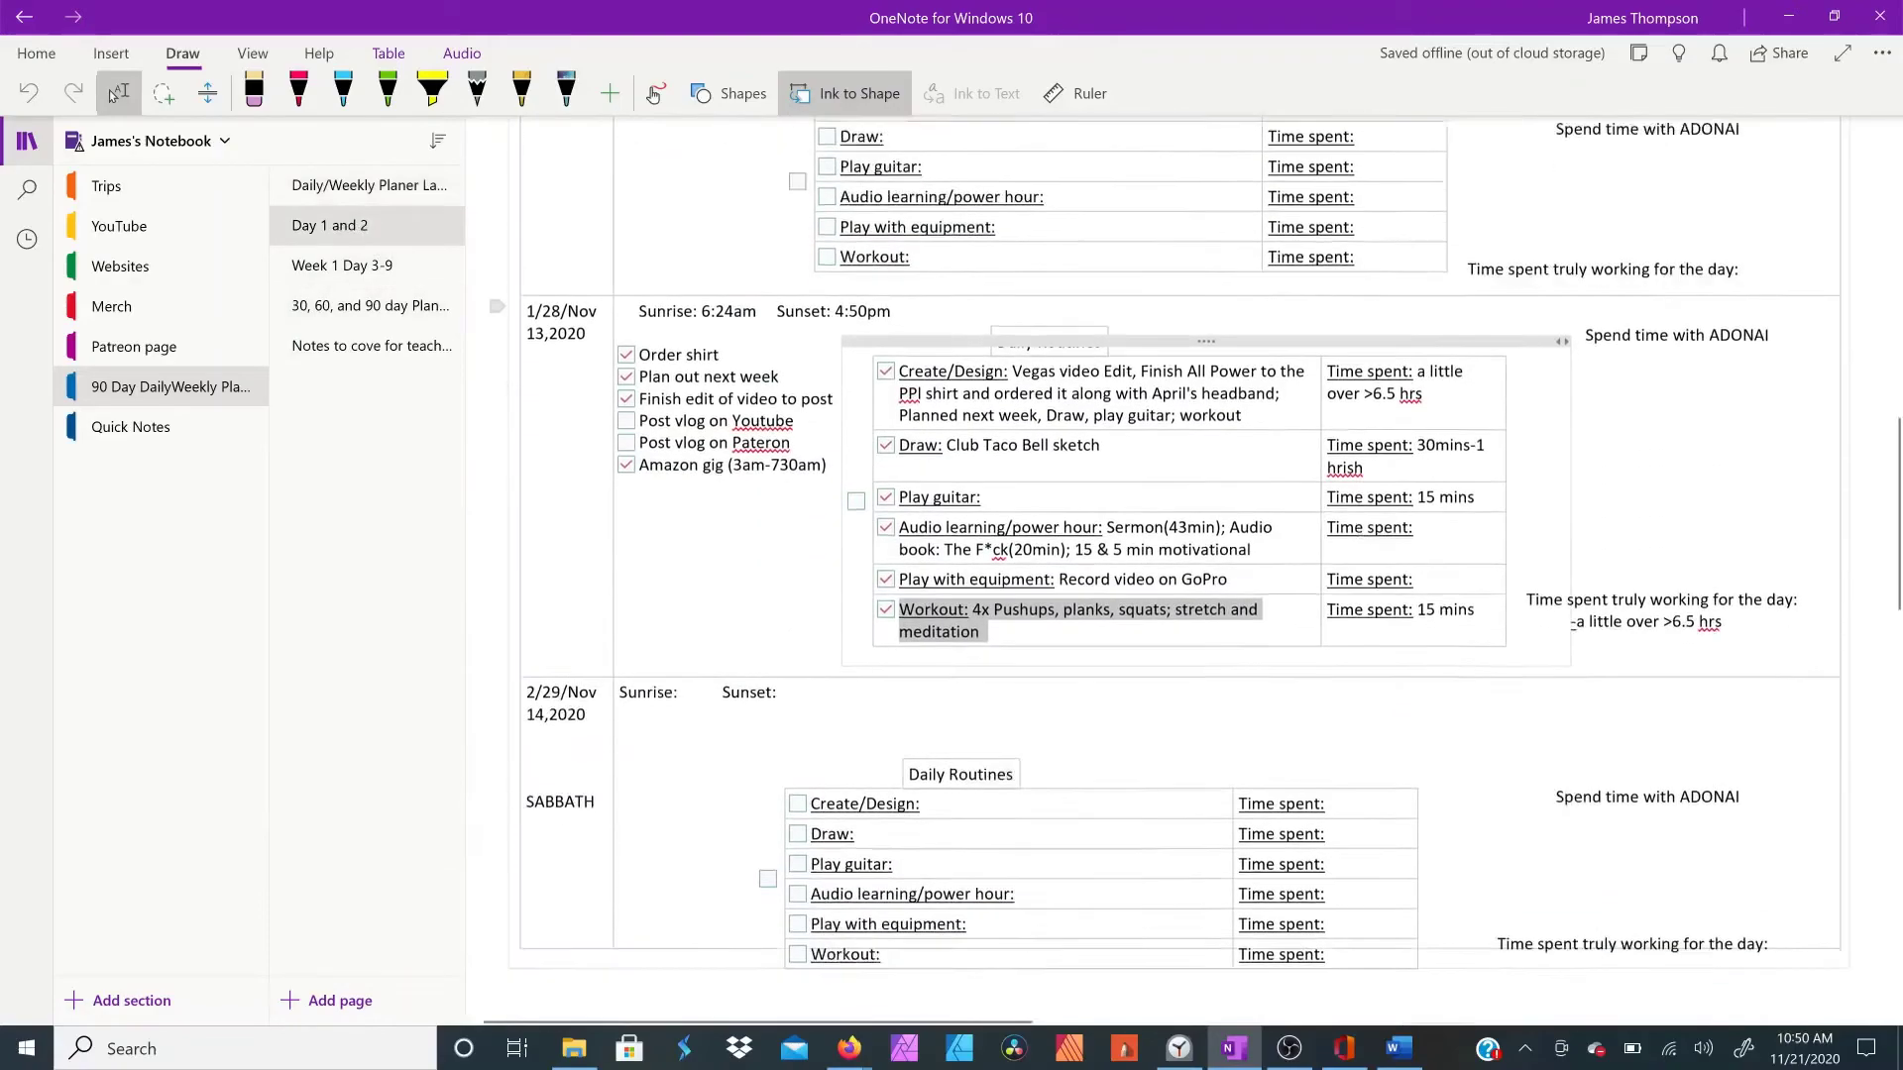
pyautogui.keyDown('ctrl'); pyautogui.scroll(-5, 849, 479); pyautogui.keyUp('ctrl')
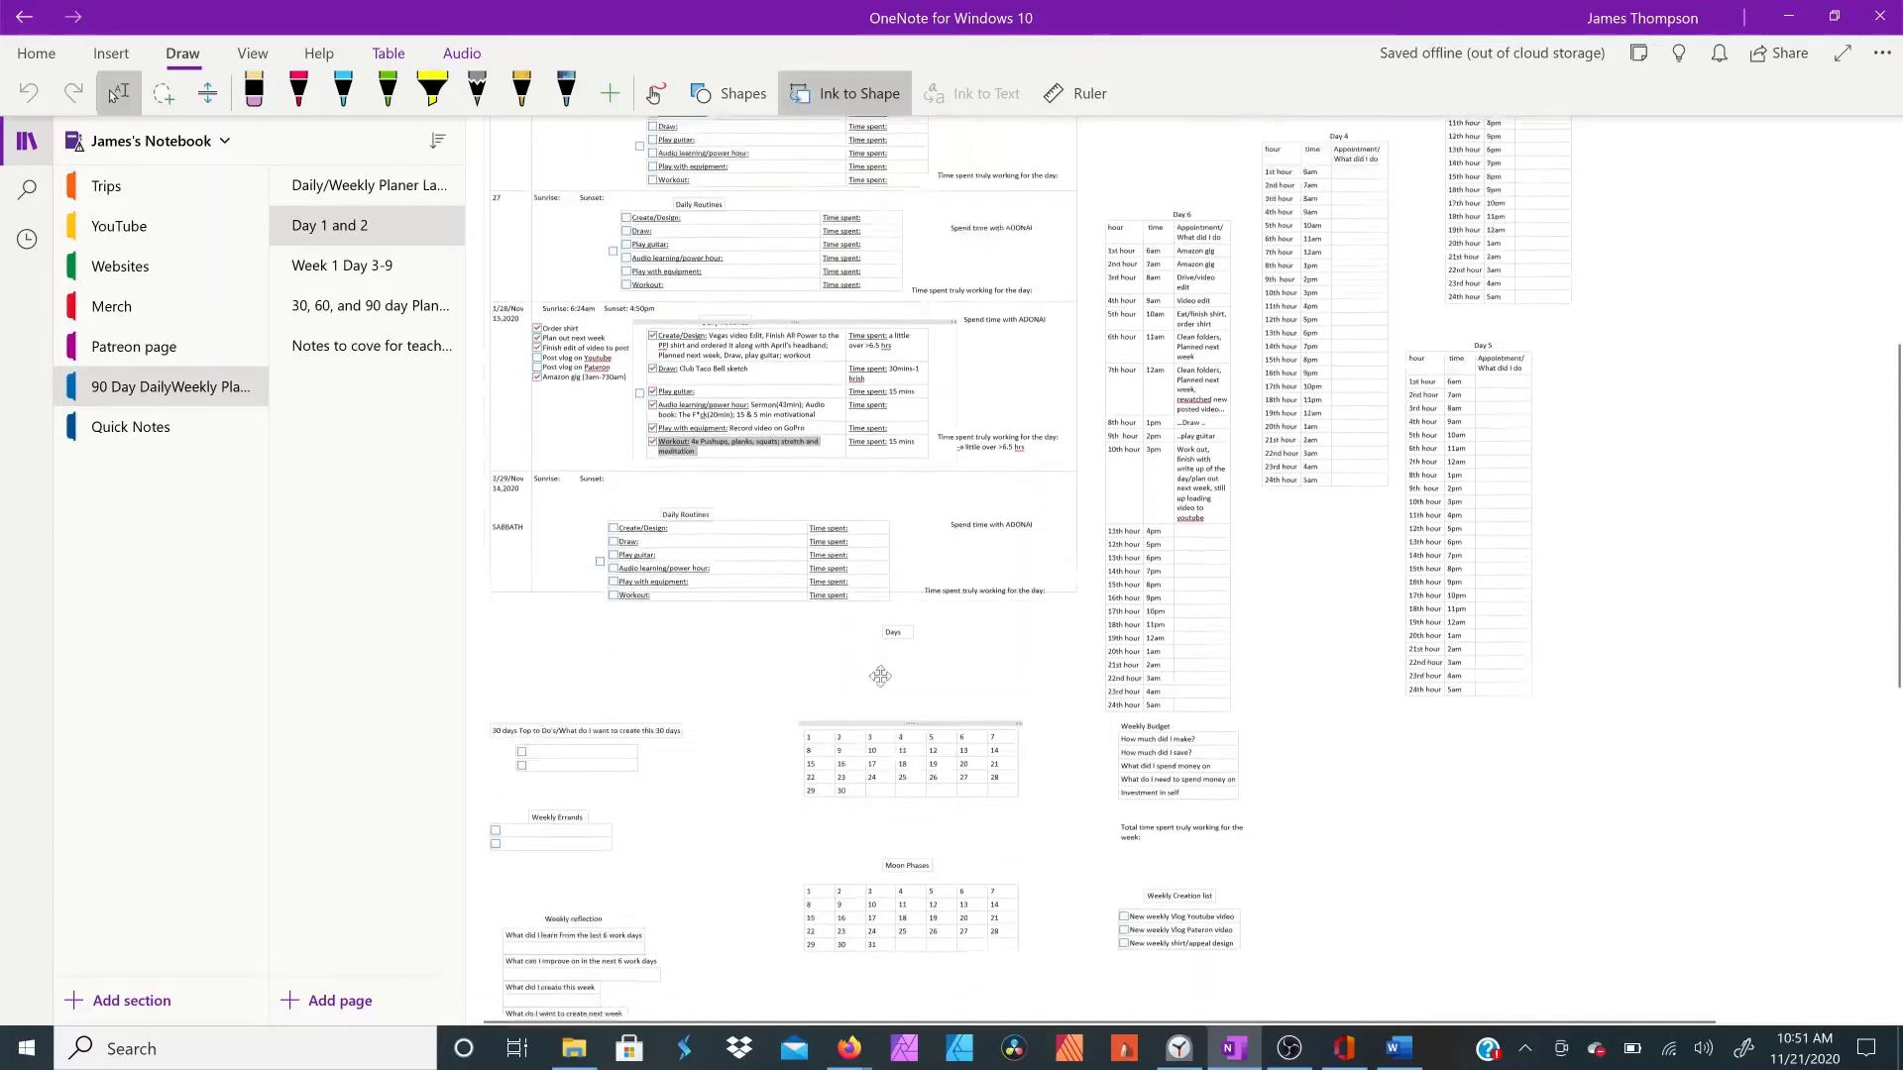
pyautogui.scroll(2, 783, 565)
# Step: Open the Week 1 Day 3-9 page and examine its completed daily routines, hourly schedules, 30-day to-do's and weekly budget
pyautogui.hotkey('ctrl', 'pagedown')
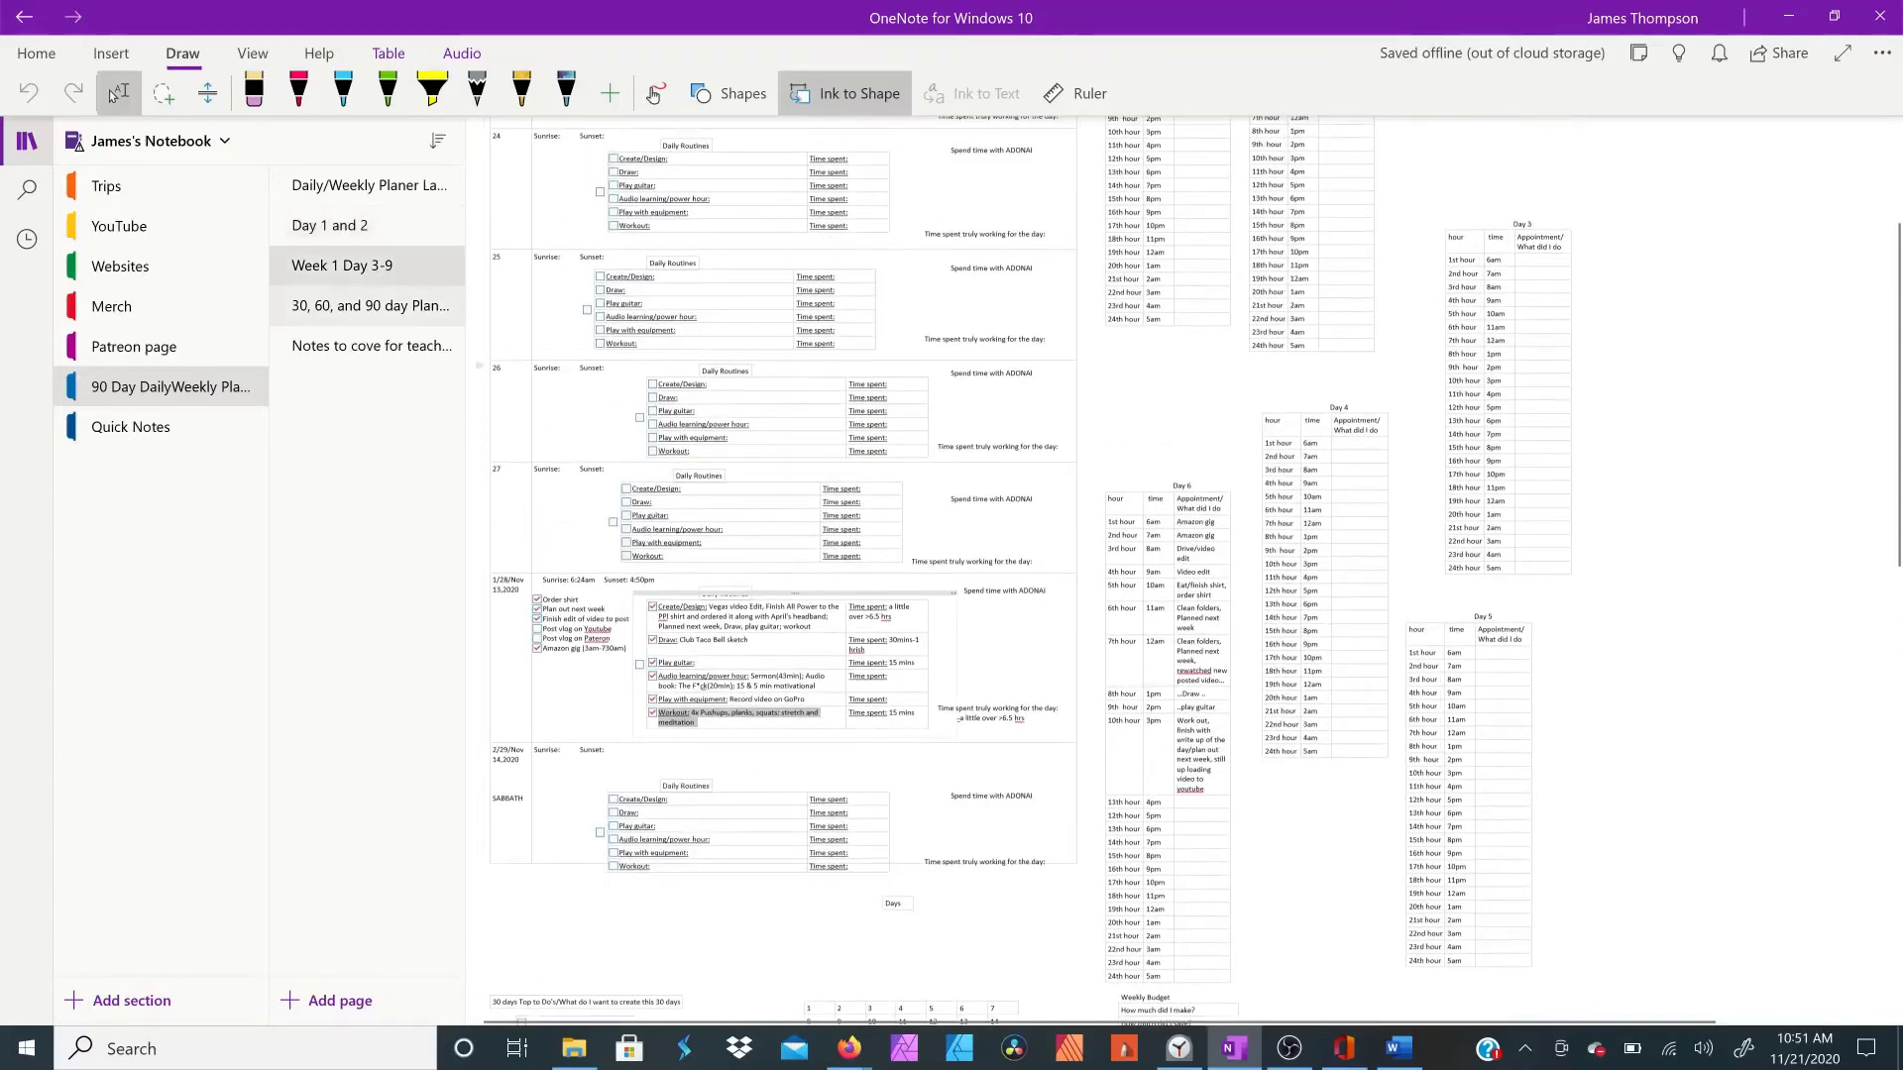
pyautogui.scroll(2, 514, 440)
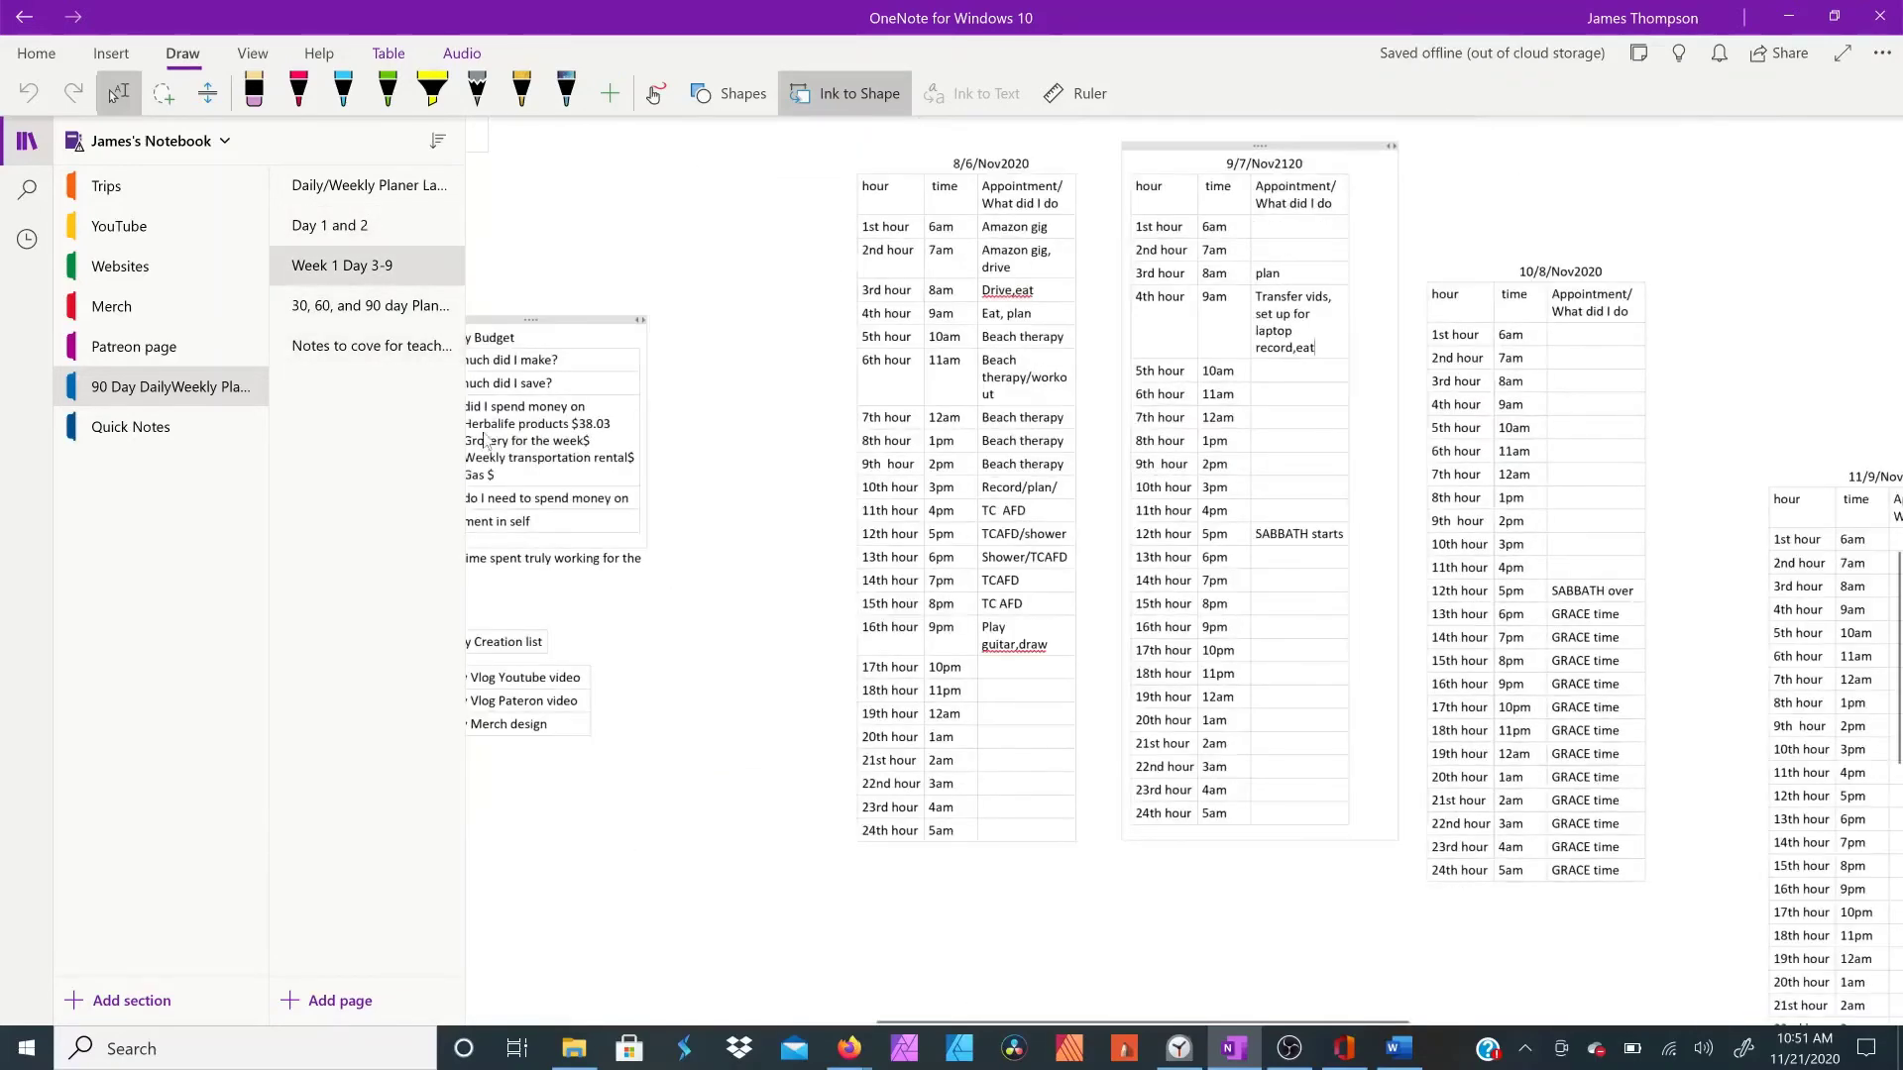
pyautogui.scroll(-3, 452, 426)
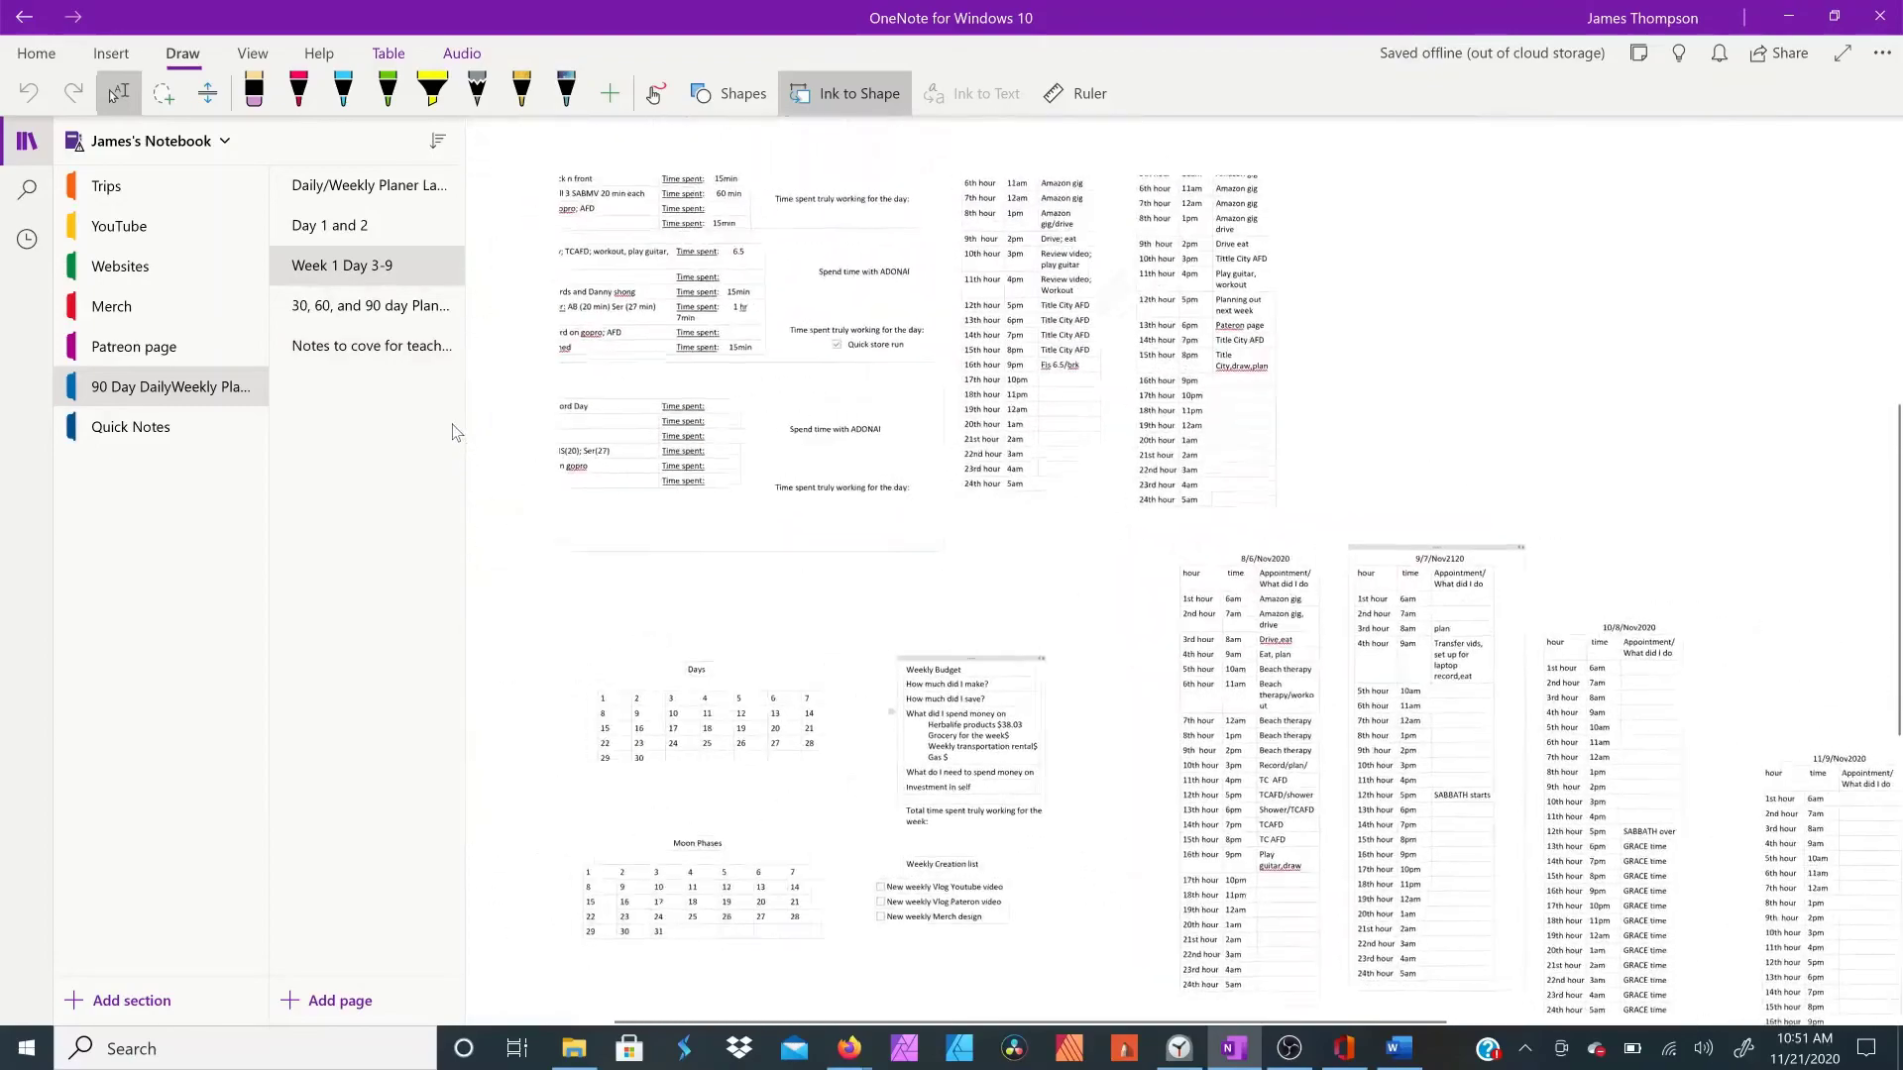
pyautogui.scroll(2, 452, 425)
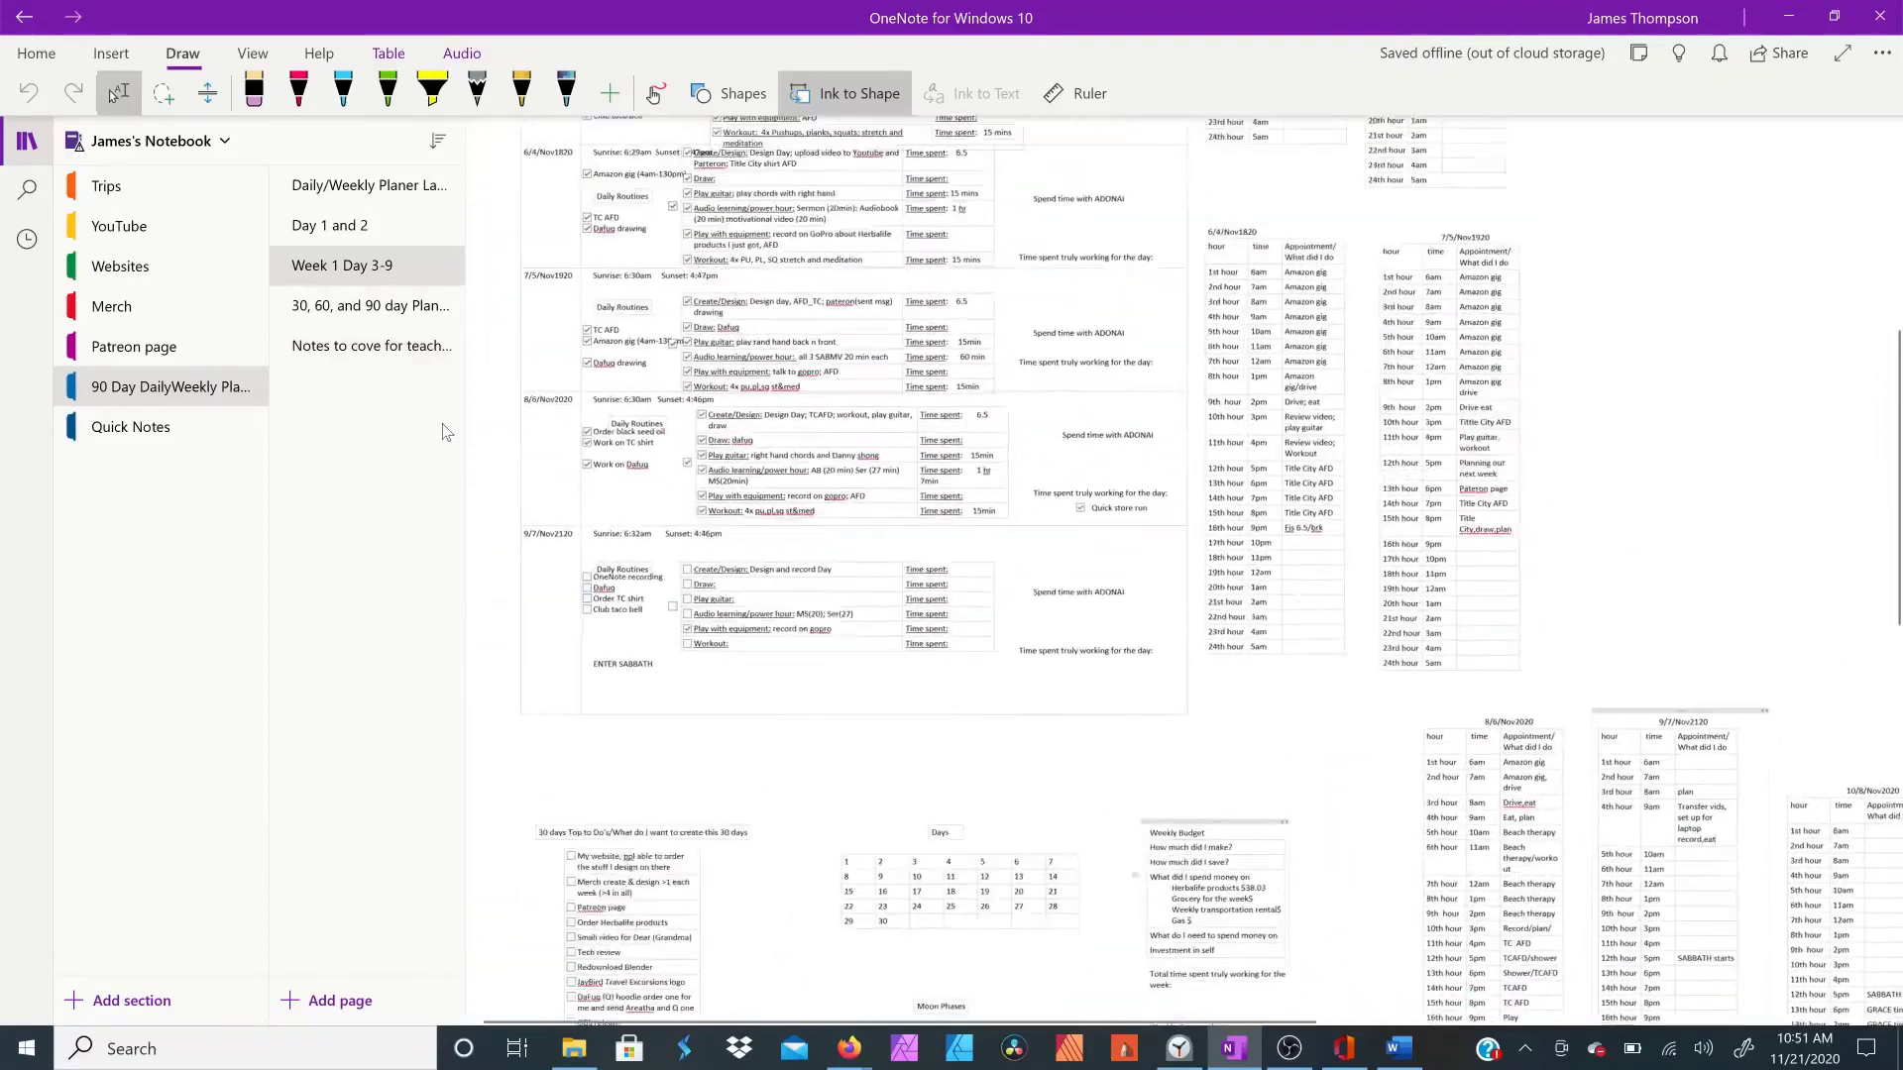
pyautogui.scroll(3, 443, 432)
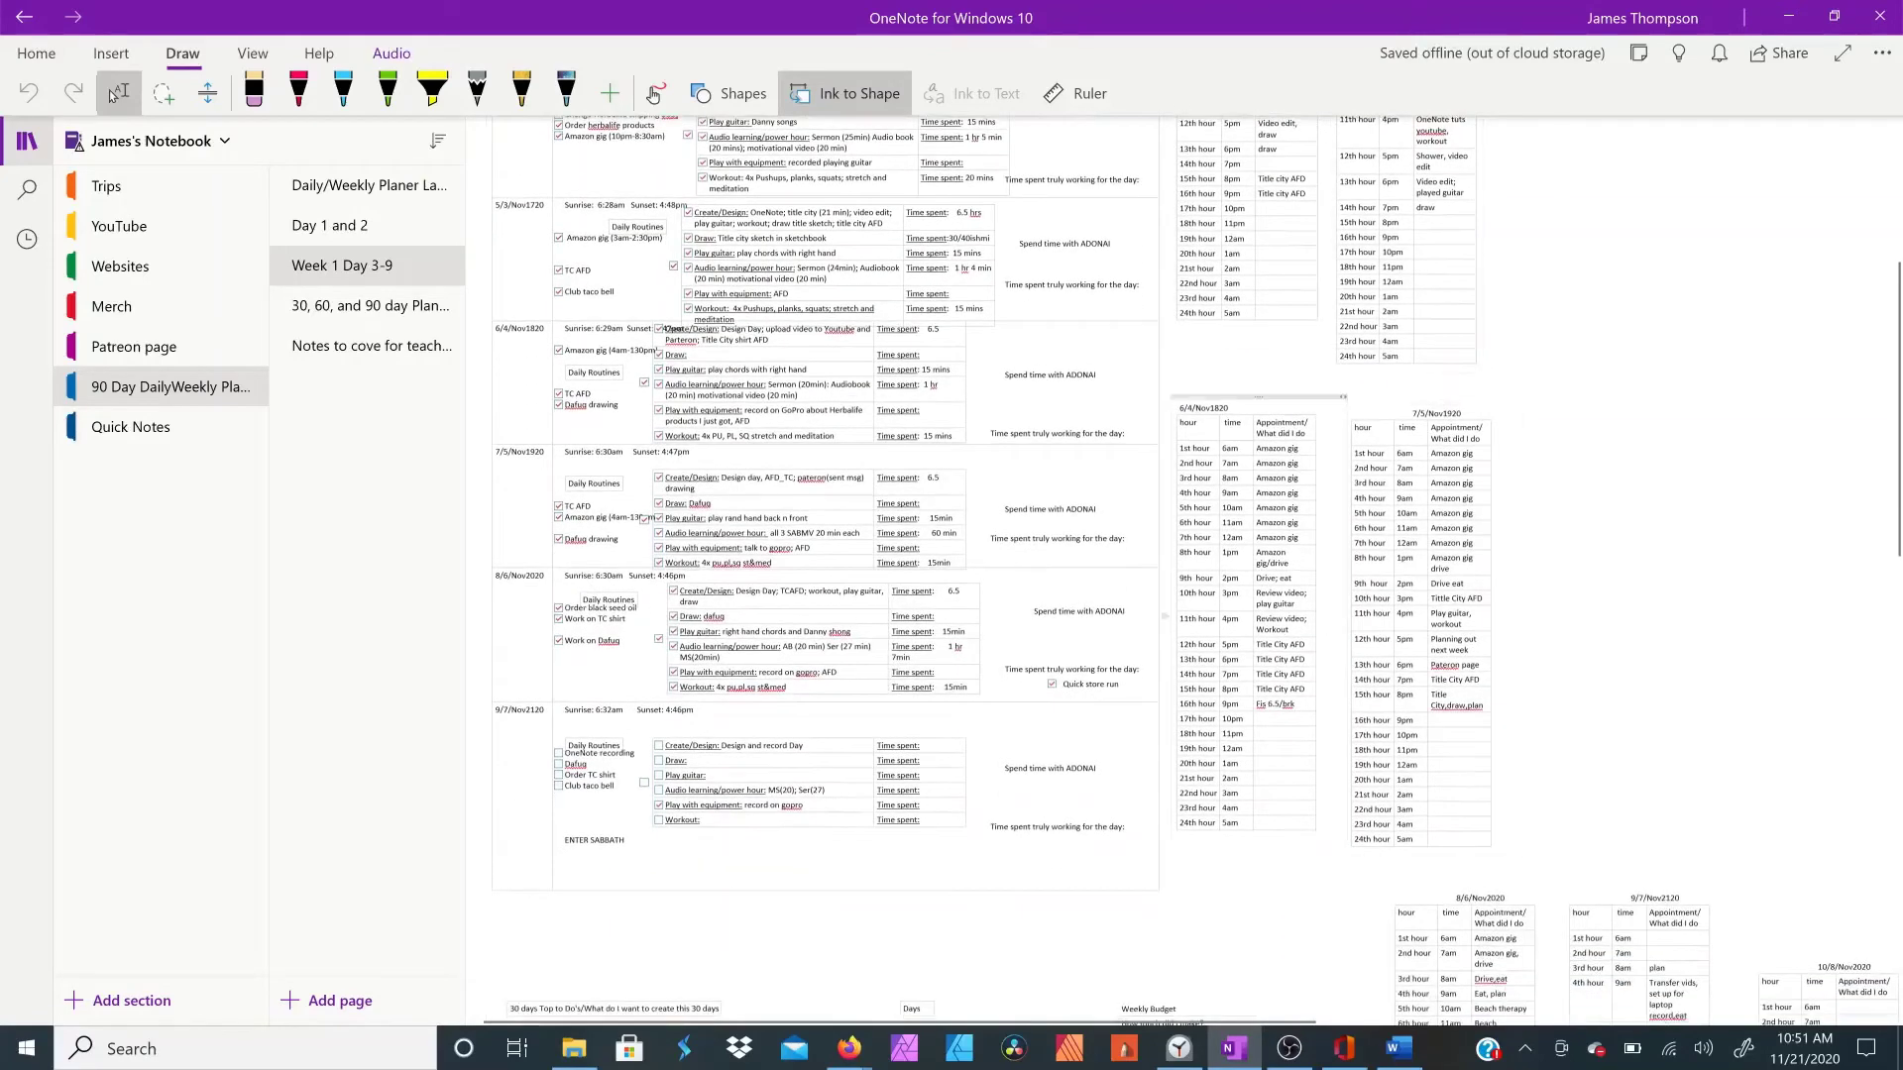
pyautogui.scroll(-1, 822, 565)
pyautogui.scroll(-3, 823, 565)
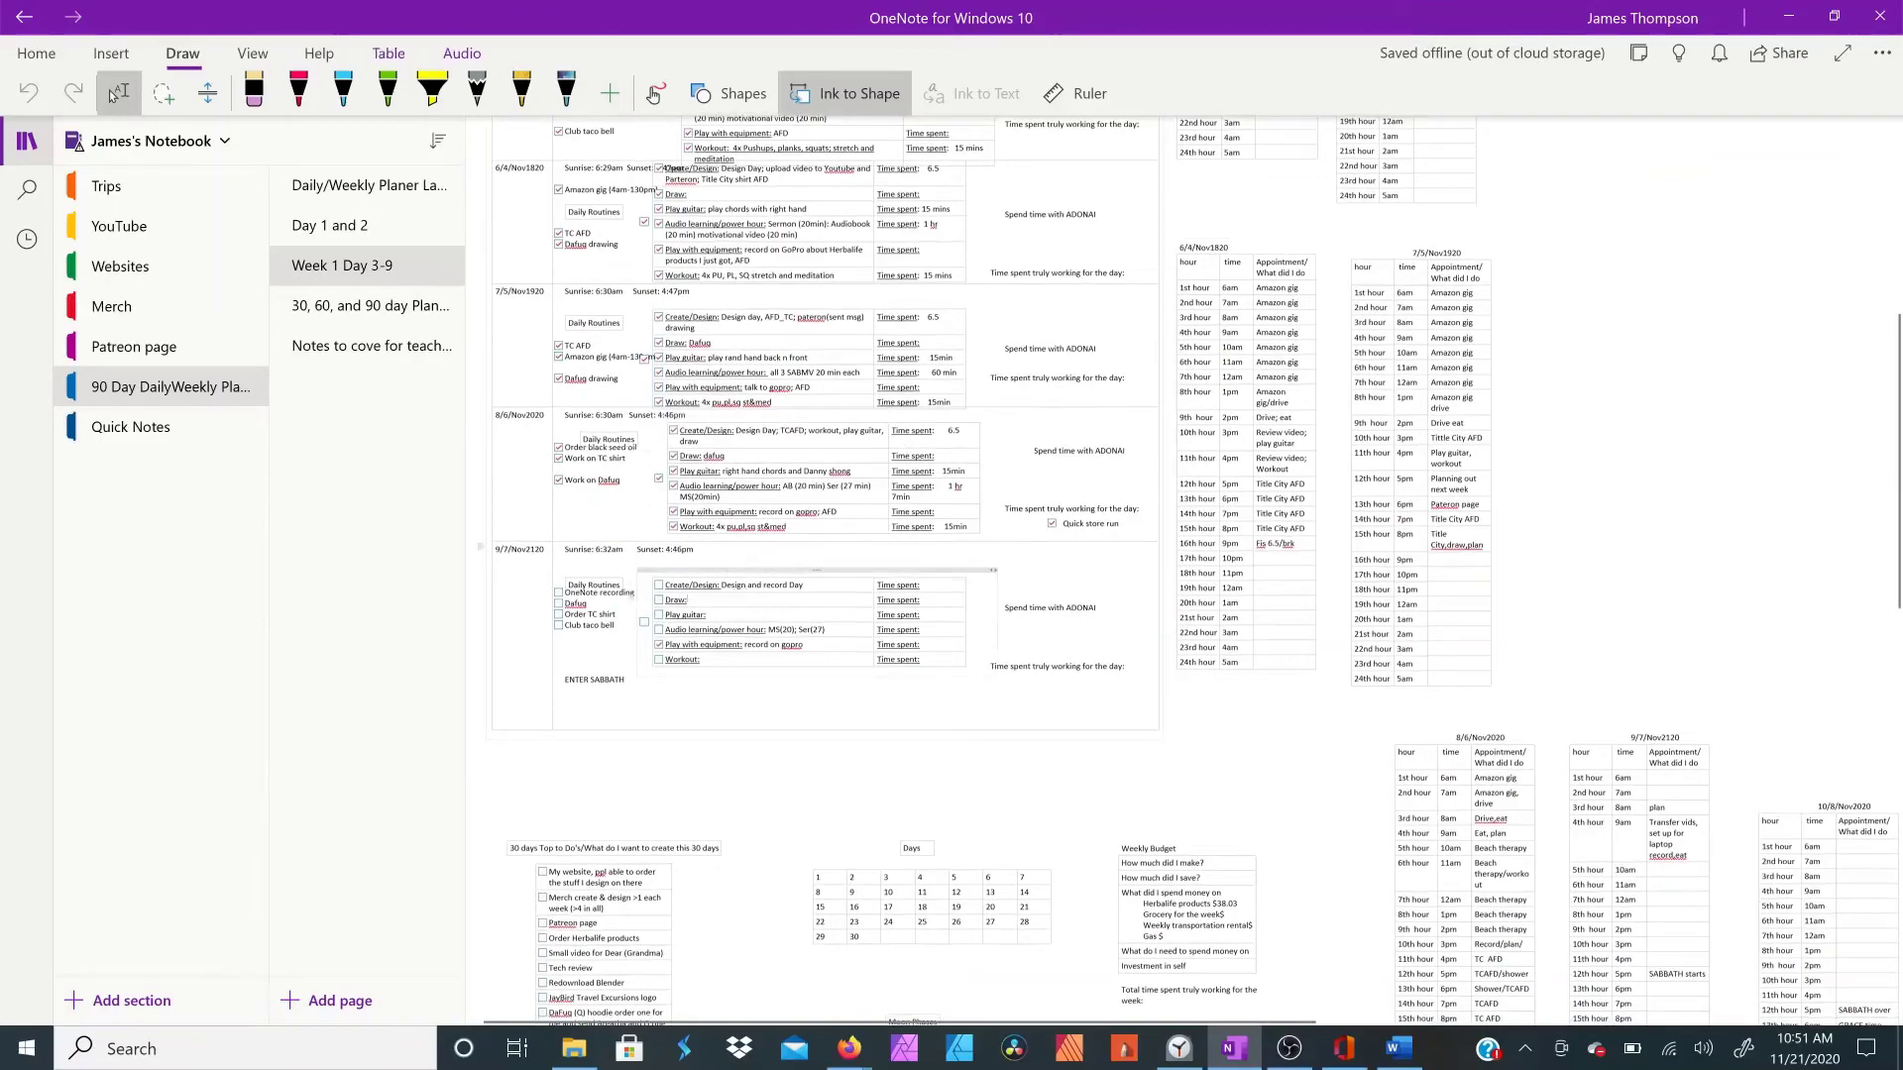
# Step: Add ", edit" after "Design and record Day" in the Create/Design routine of the 9/7/Nov2120 entry
pyautogui.scroll(2, 613, 647)
pyautogui.scroll(2, 614, 648)
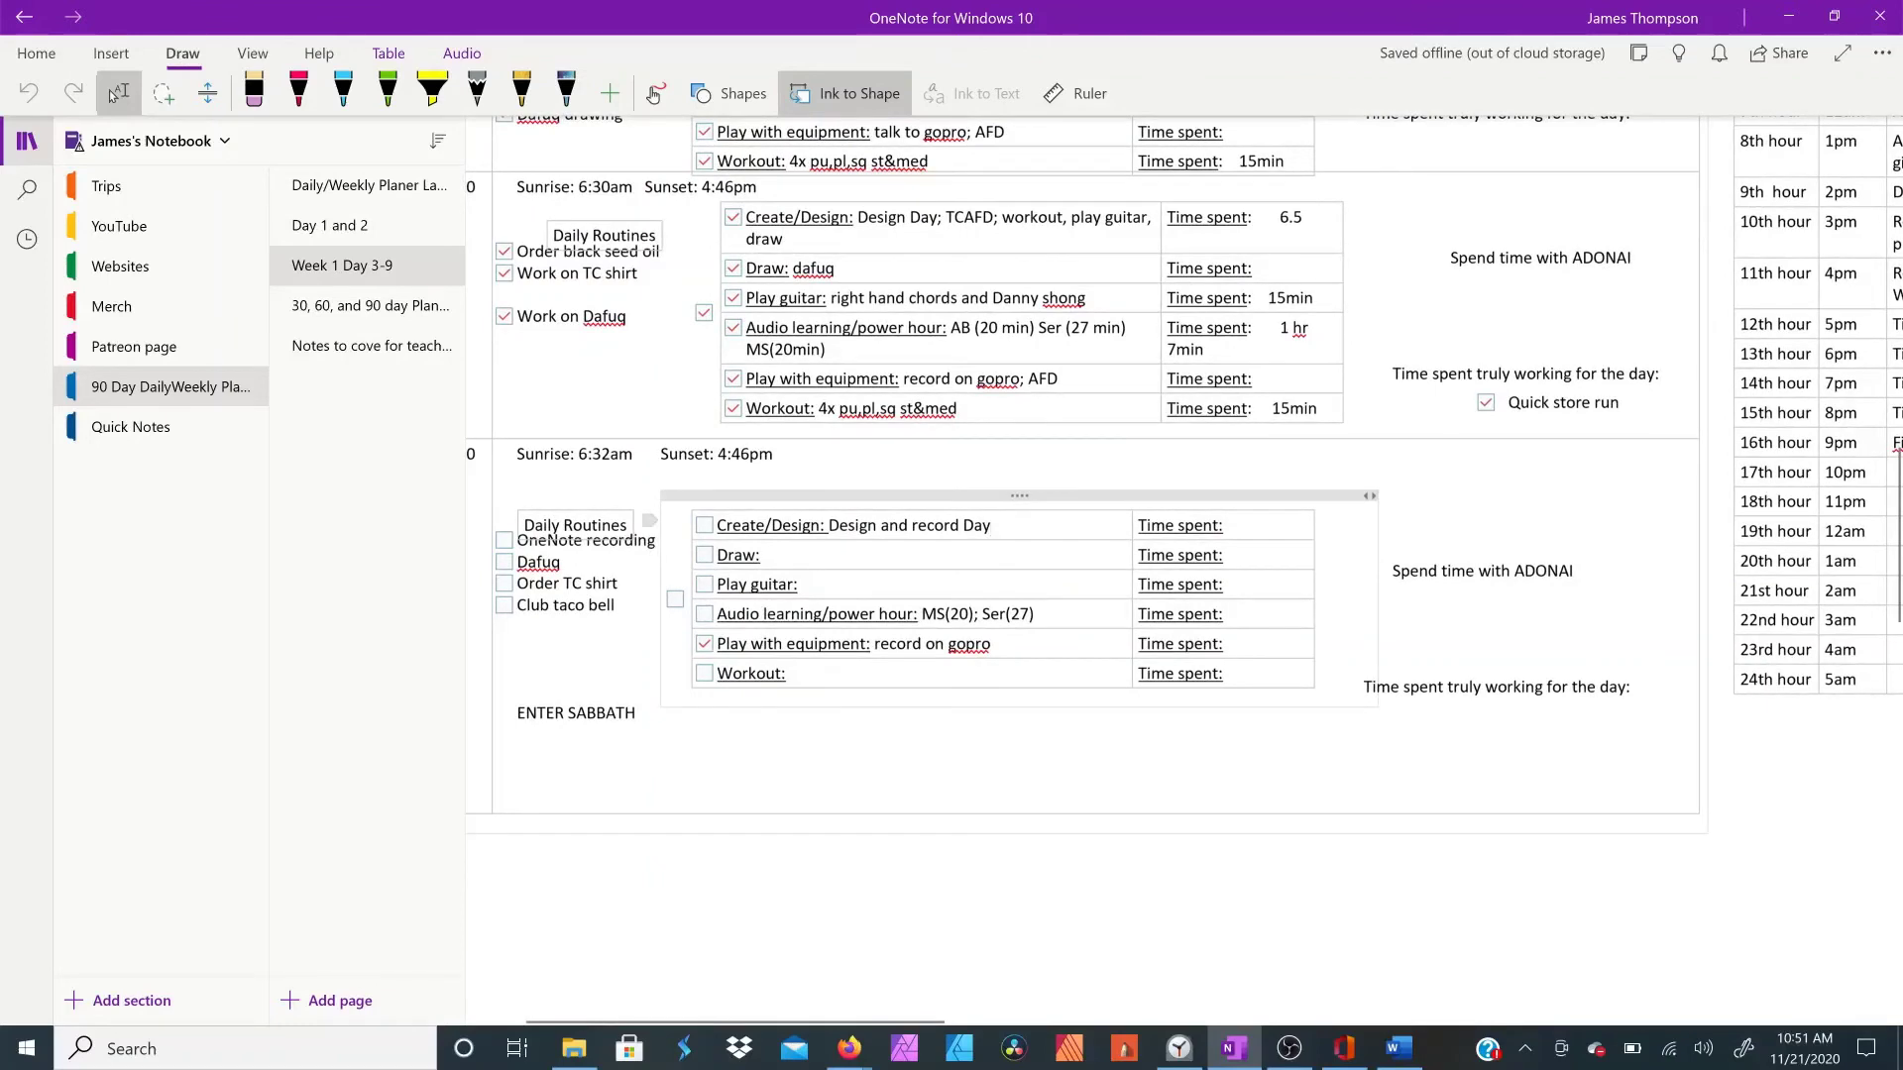
pyautogui.write(',')
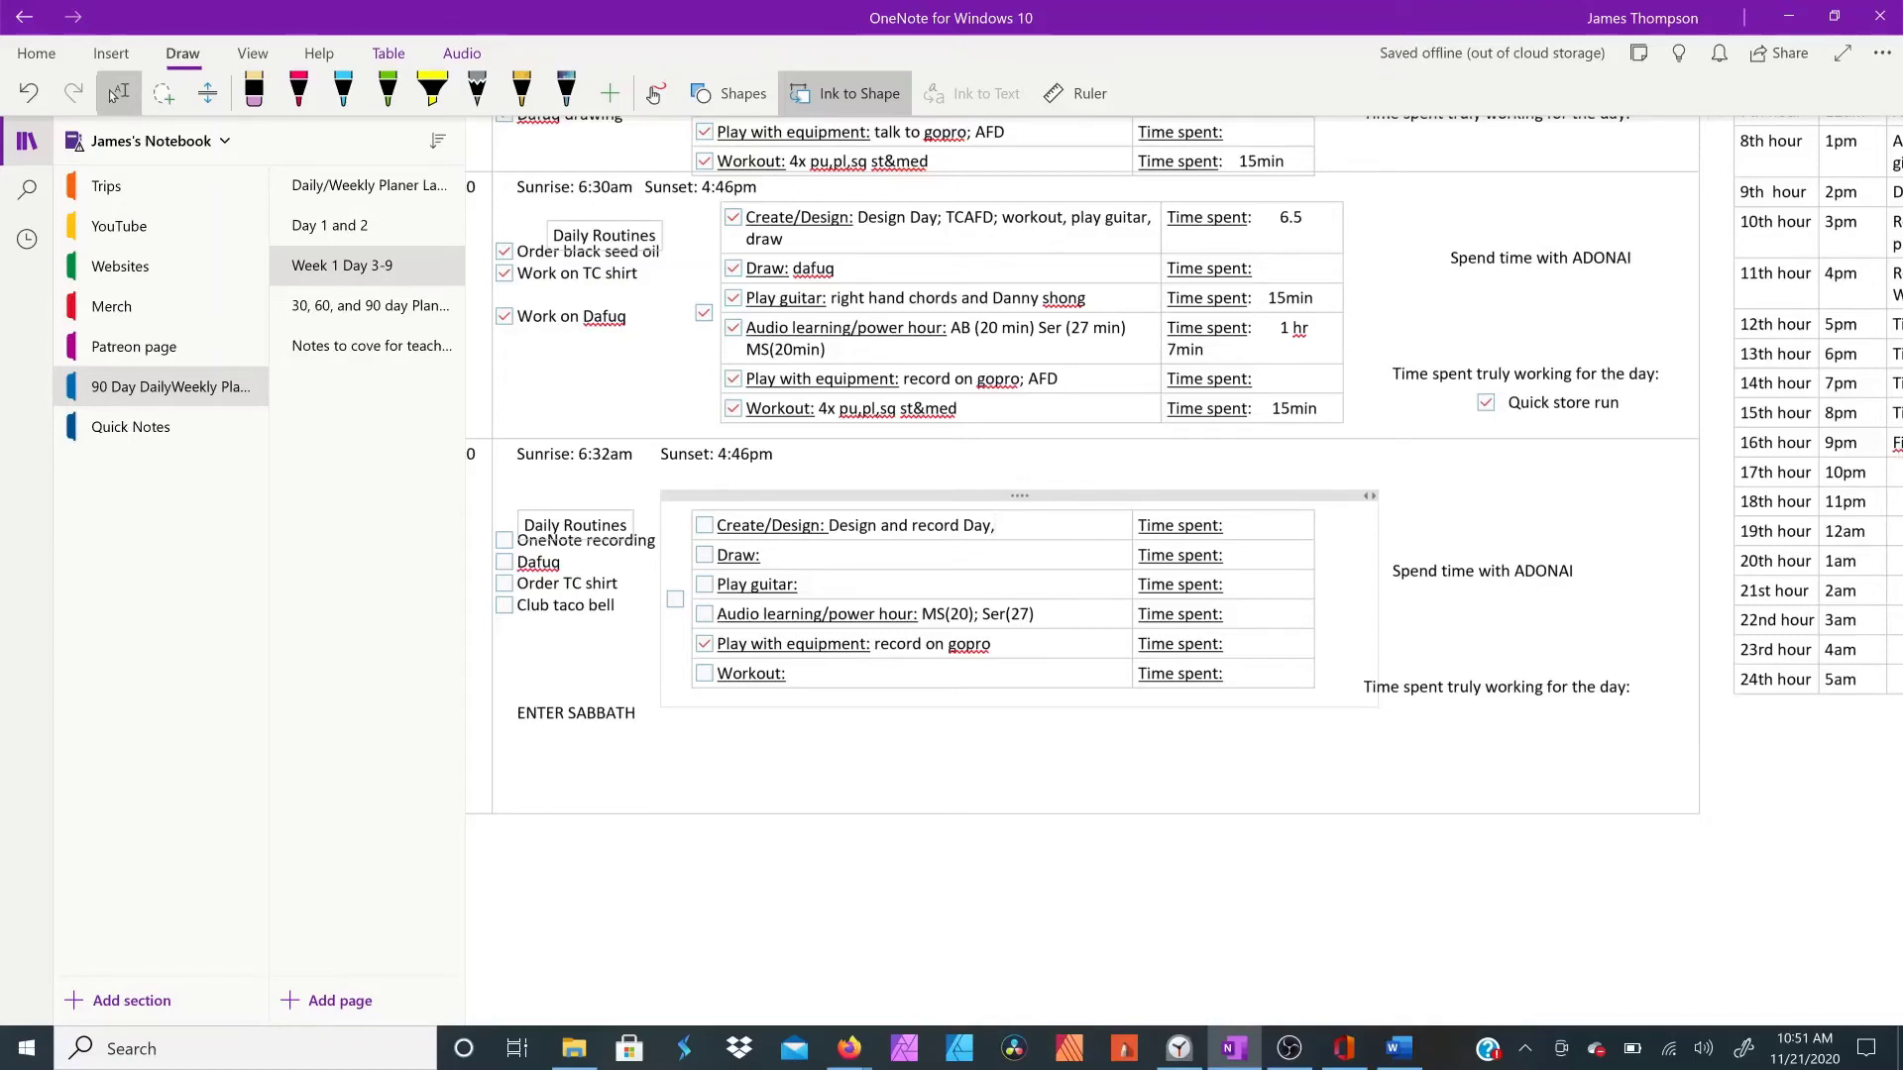
pyautogui.write(' edit')
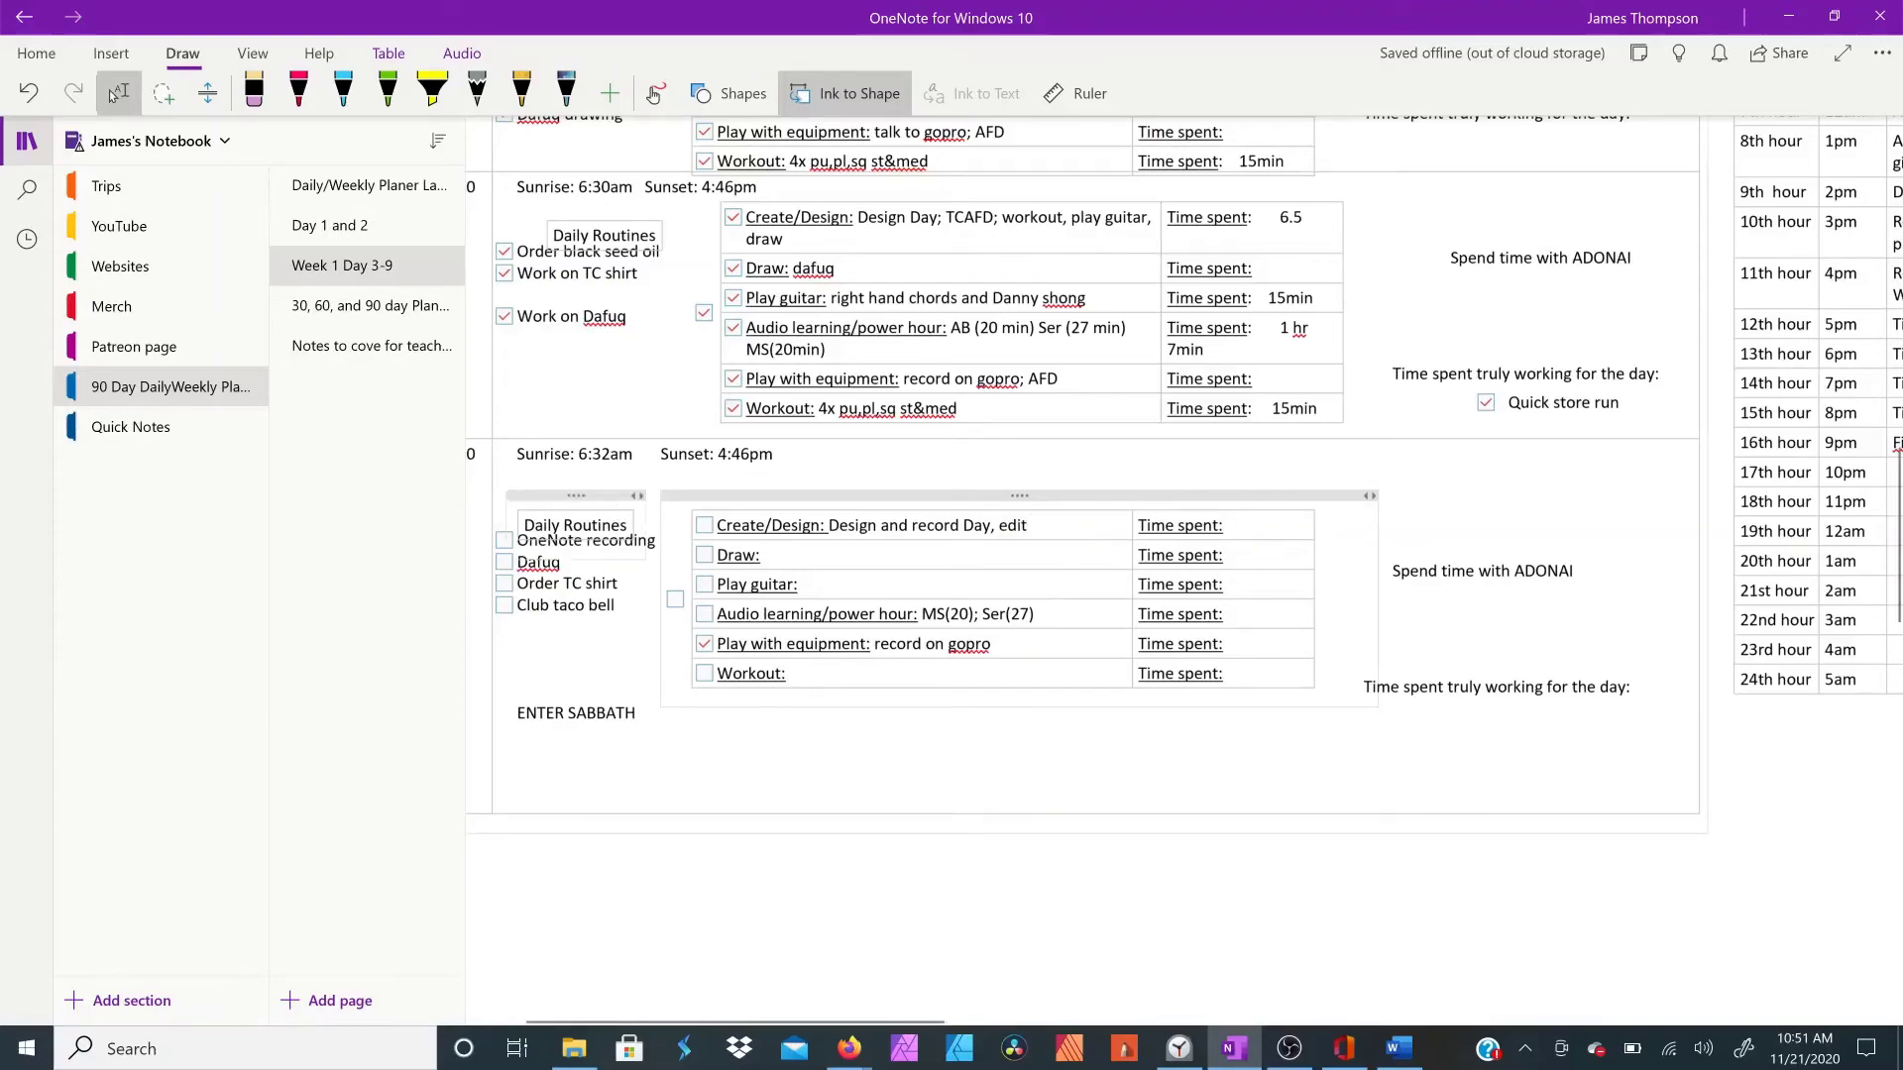
# Step: Enter "Record OneNote class" for the 5th hour, 10am, in the 9/7/Nov2120 hourly schedule
pyautogui.hotkey('ctrl', '-')
pyautogui.hotkey('ctrl', '-')
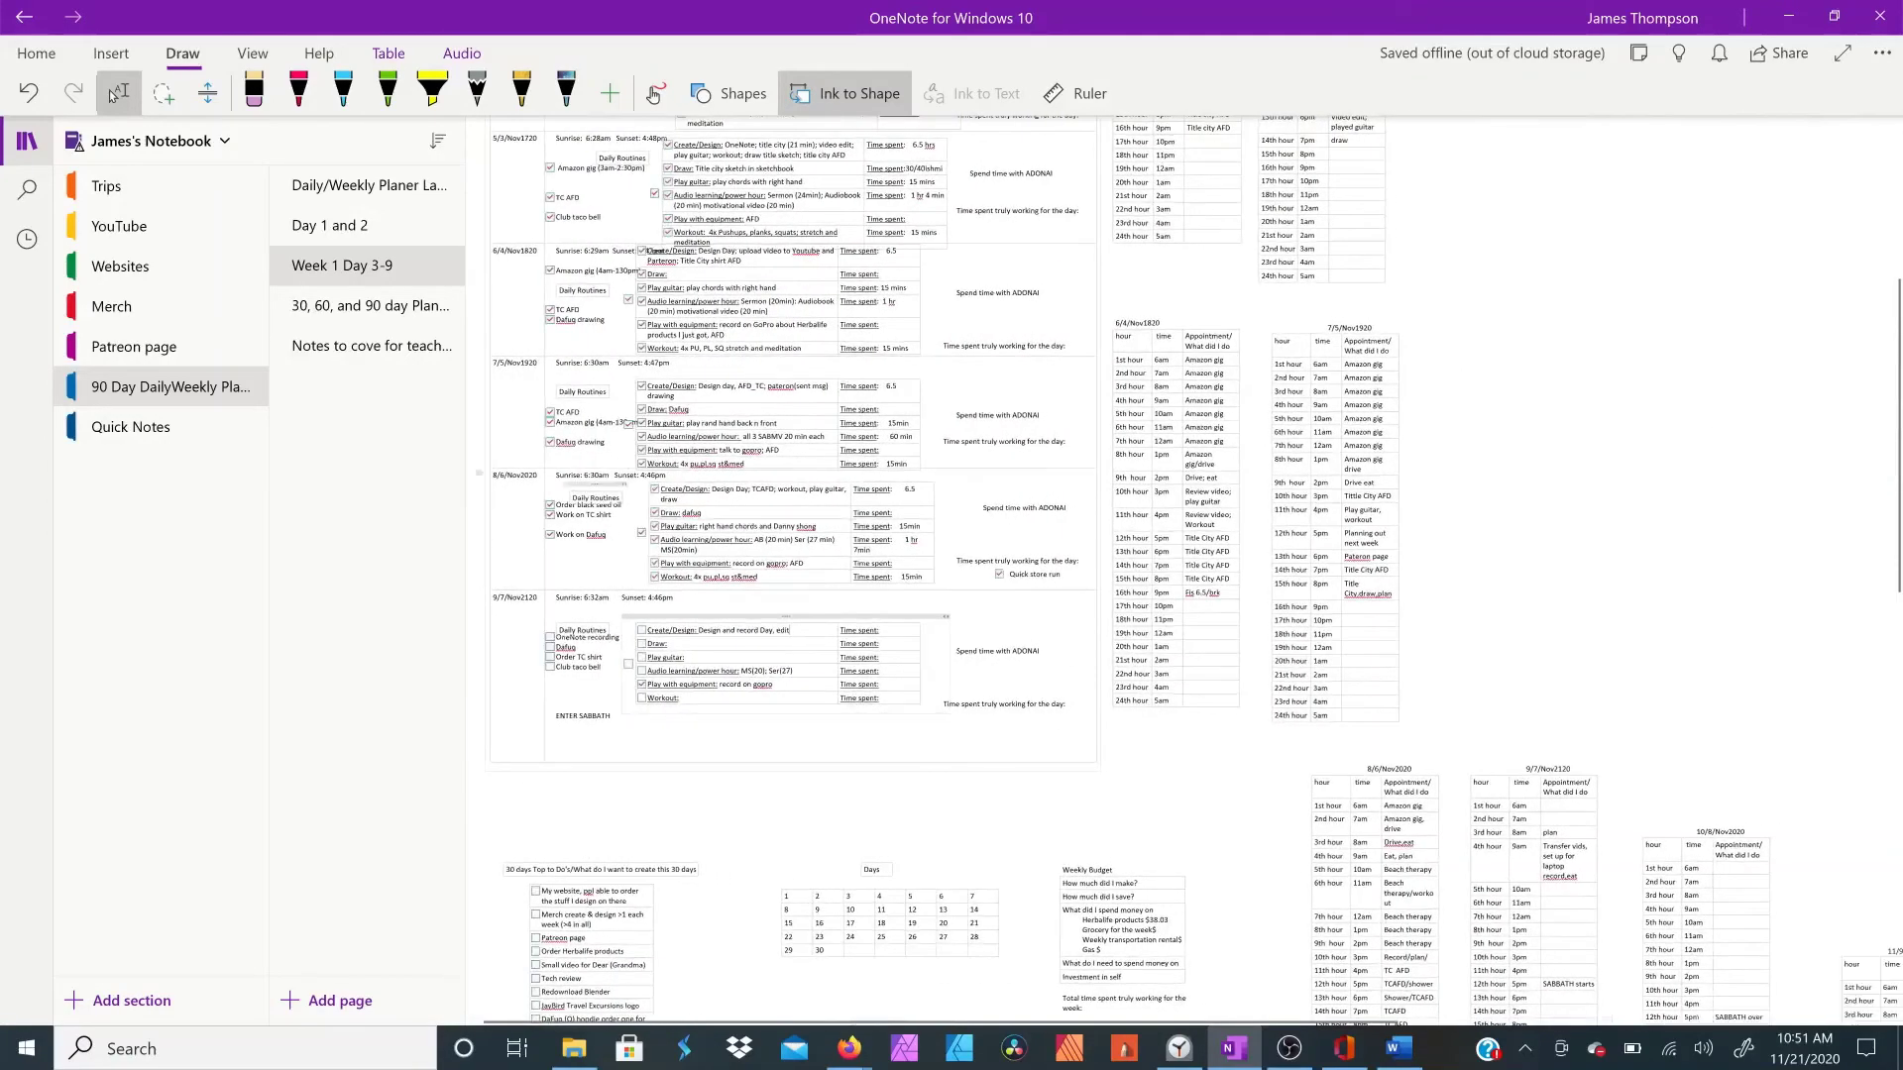
pyautogui.scroll(-5, 991, 495)
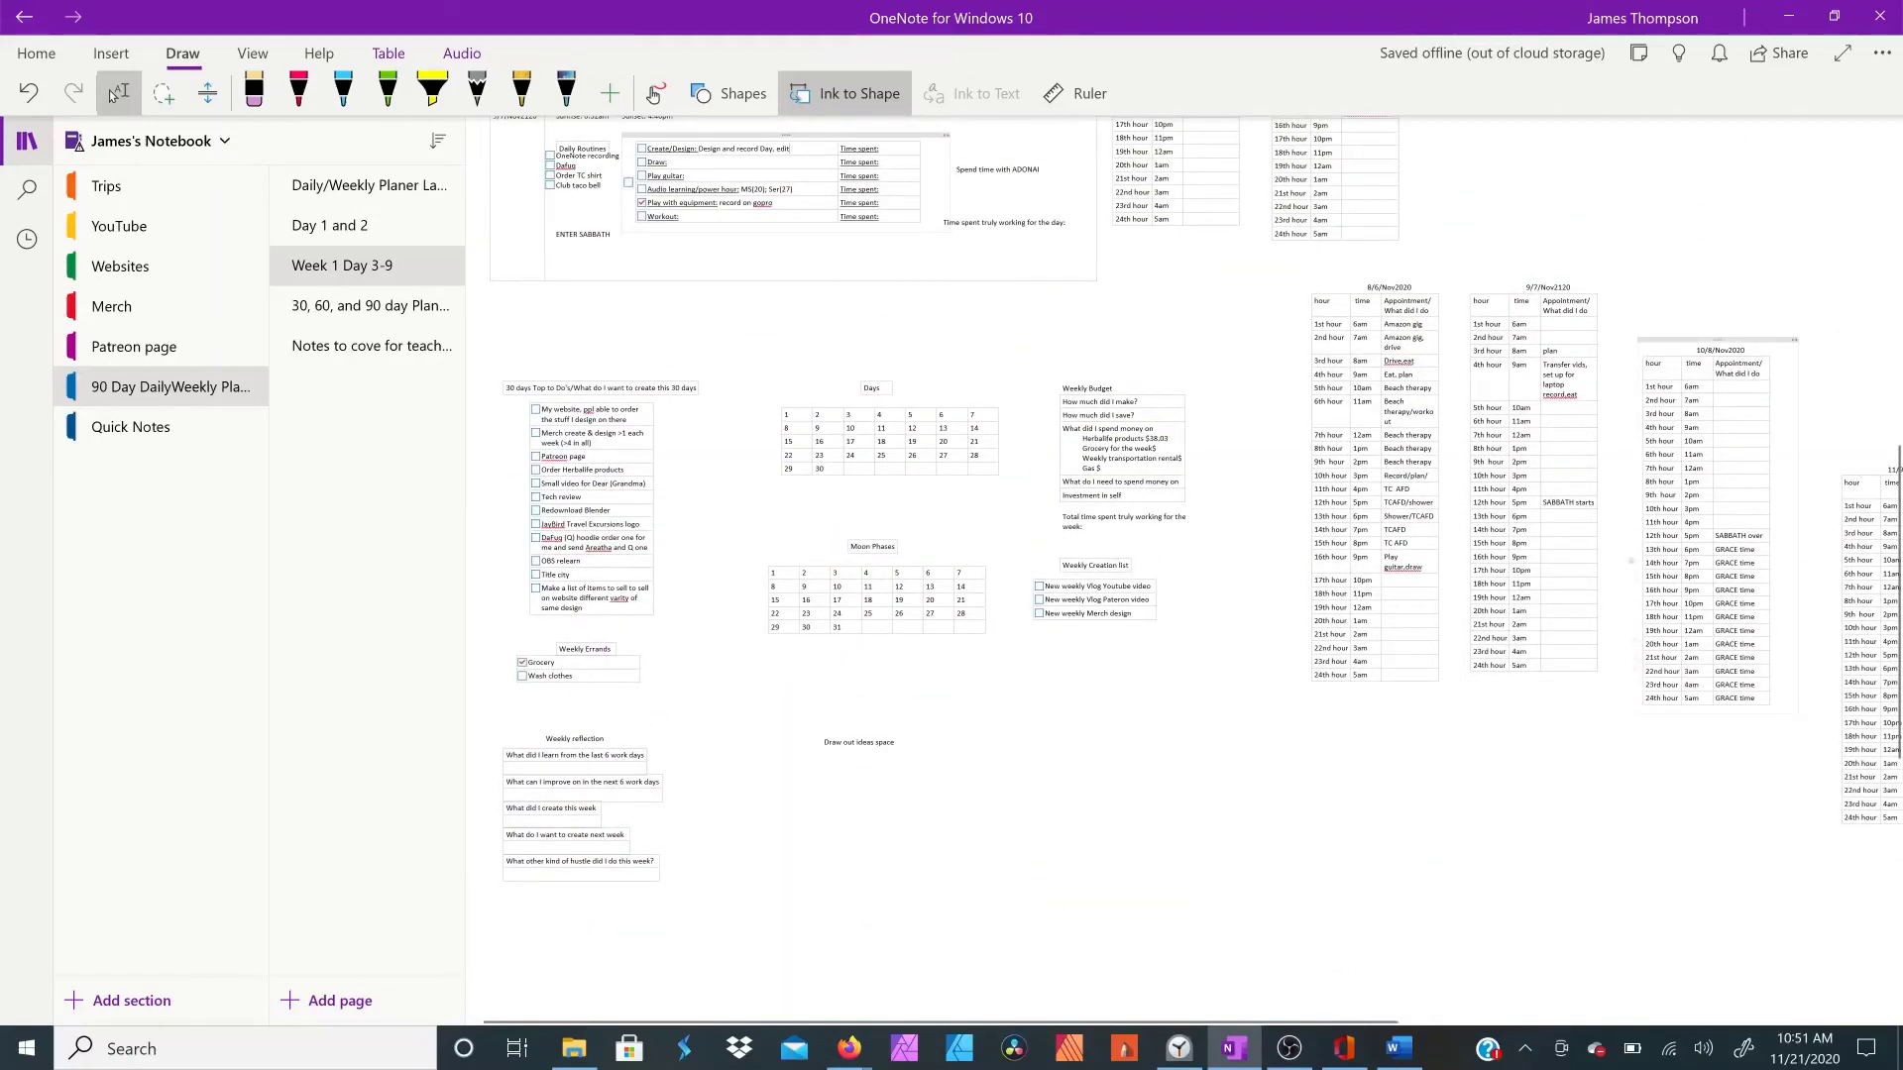
pyautogui.hscroll(4, 1183, 570)
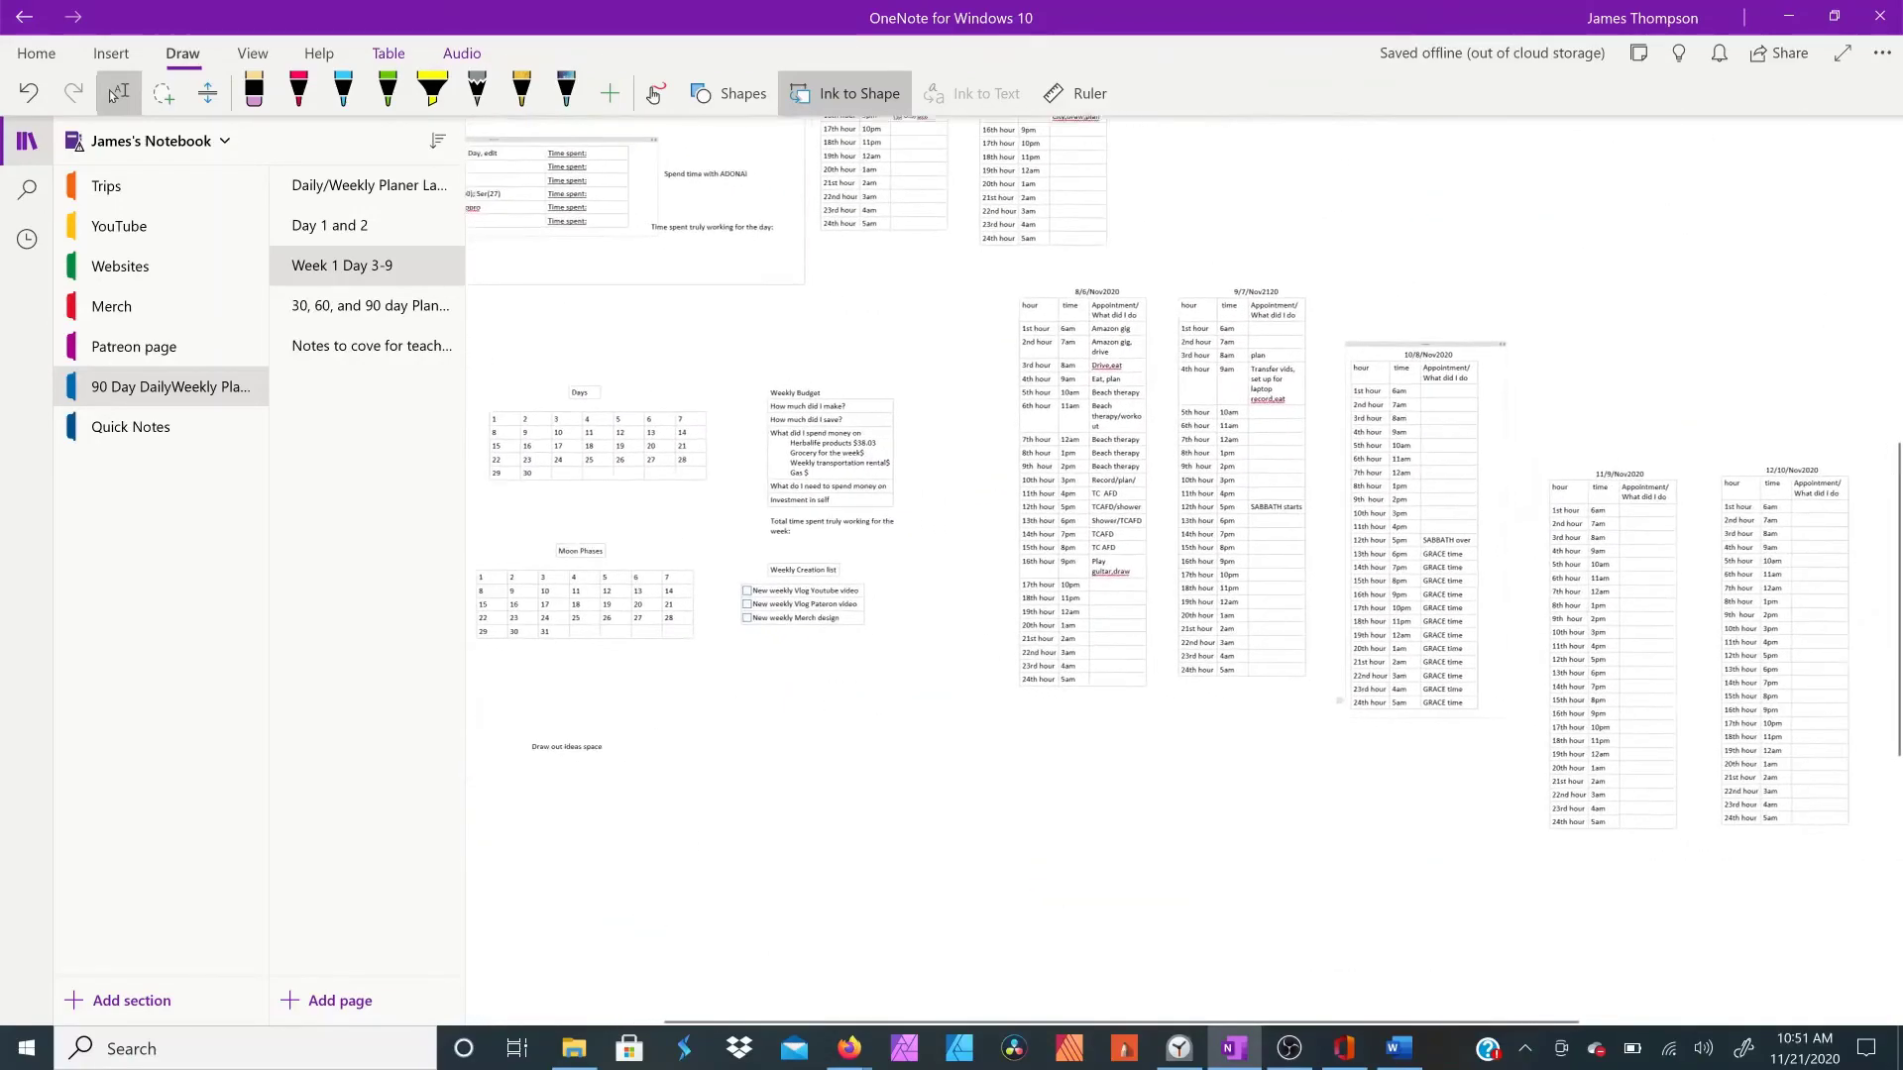
pyautogui.keyDown('ctrl'); pyautogui.scroll(5, 1345, 694); pyautogui.keyUp('ctrl')
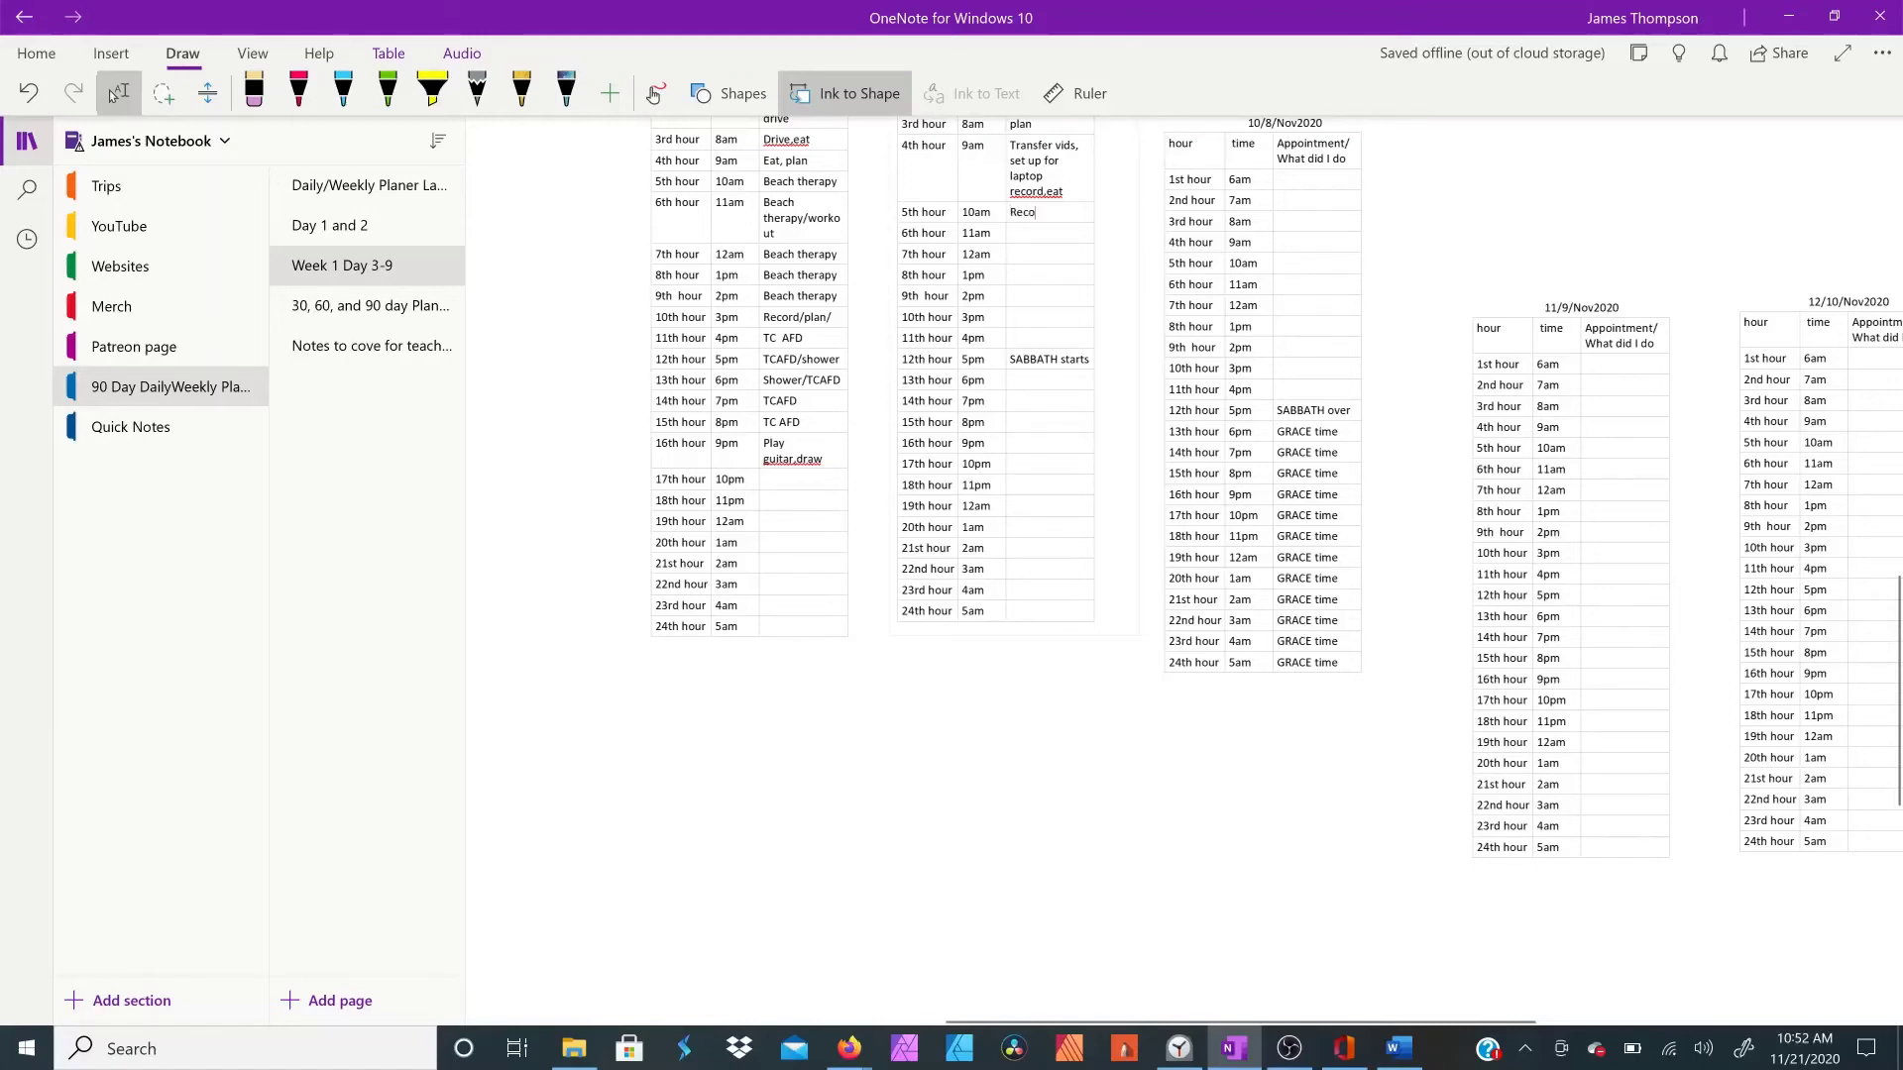
pyautogui.write('One')
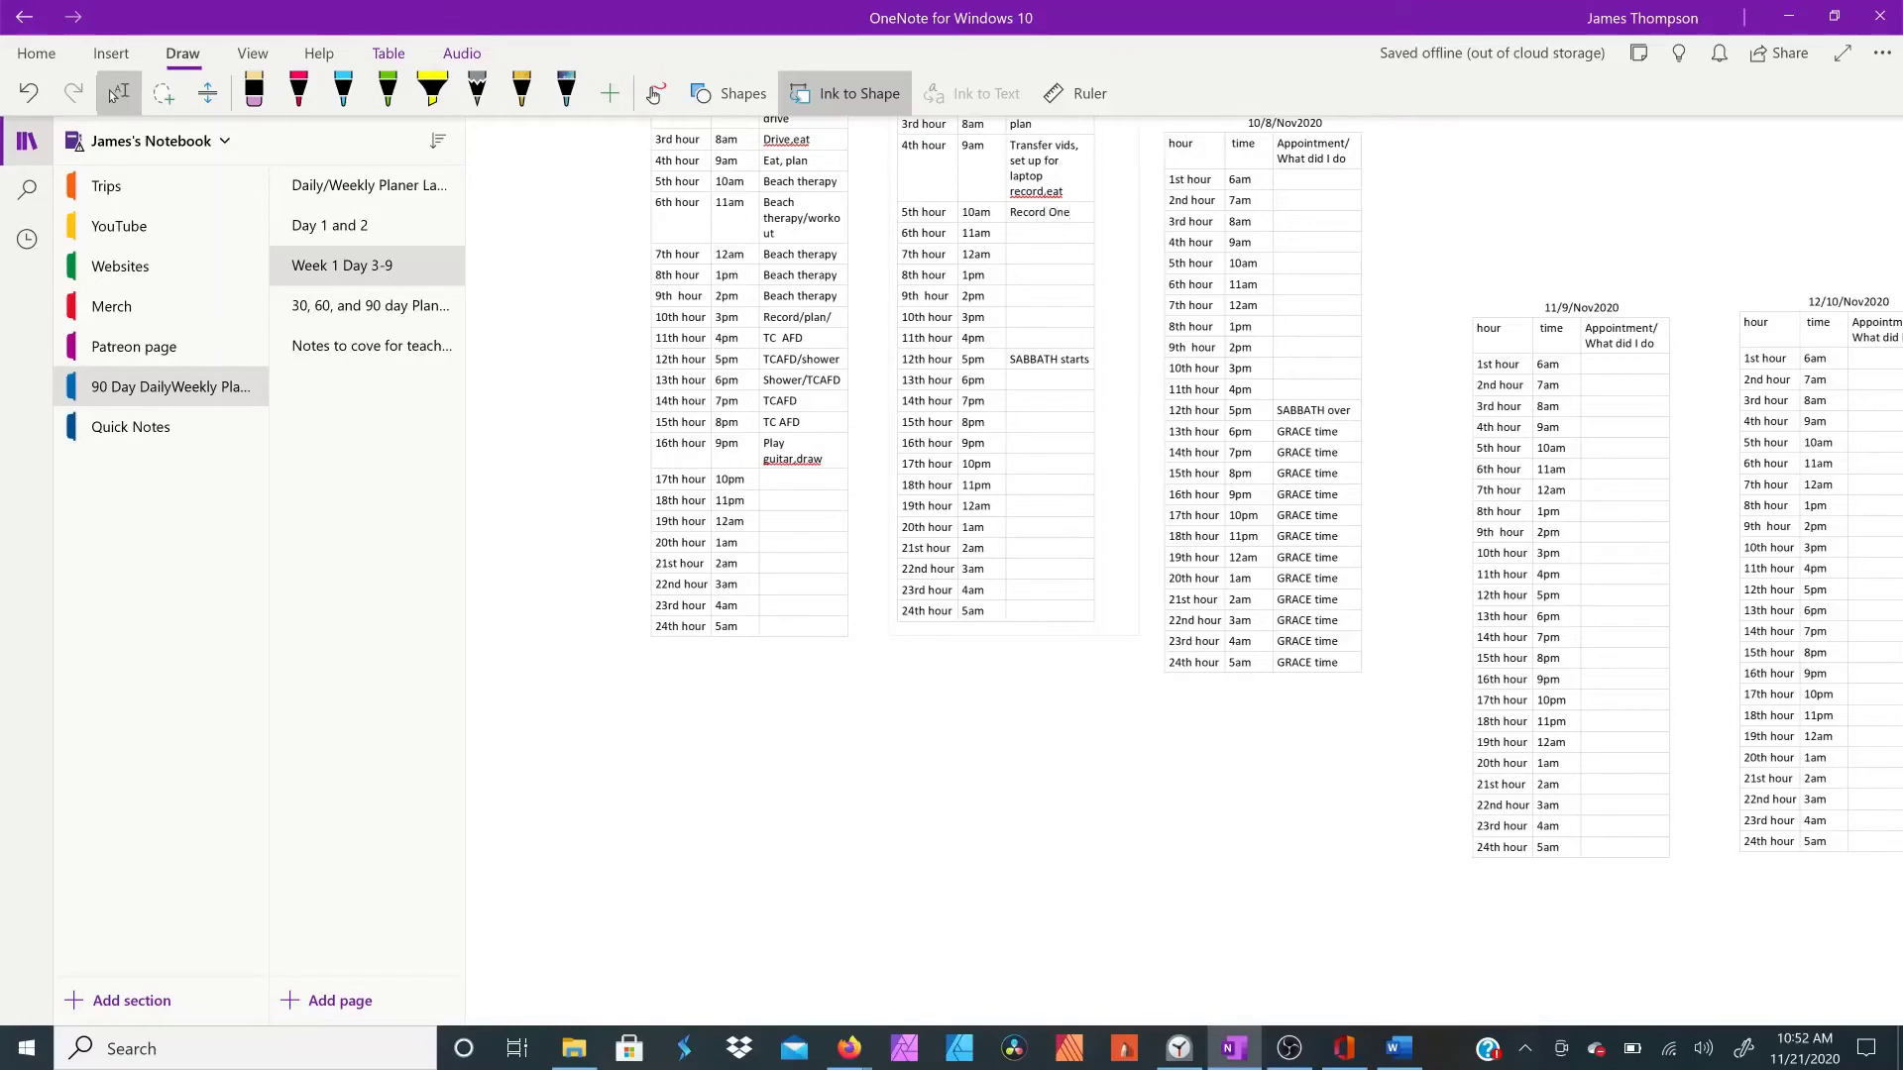
pyautogui.write('Note class')
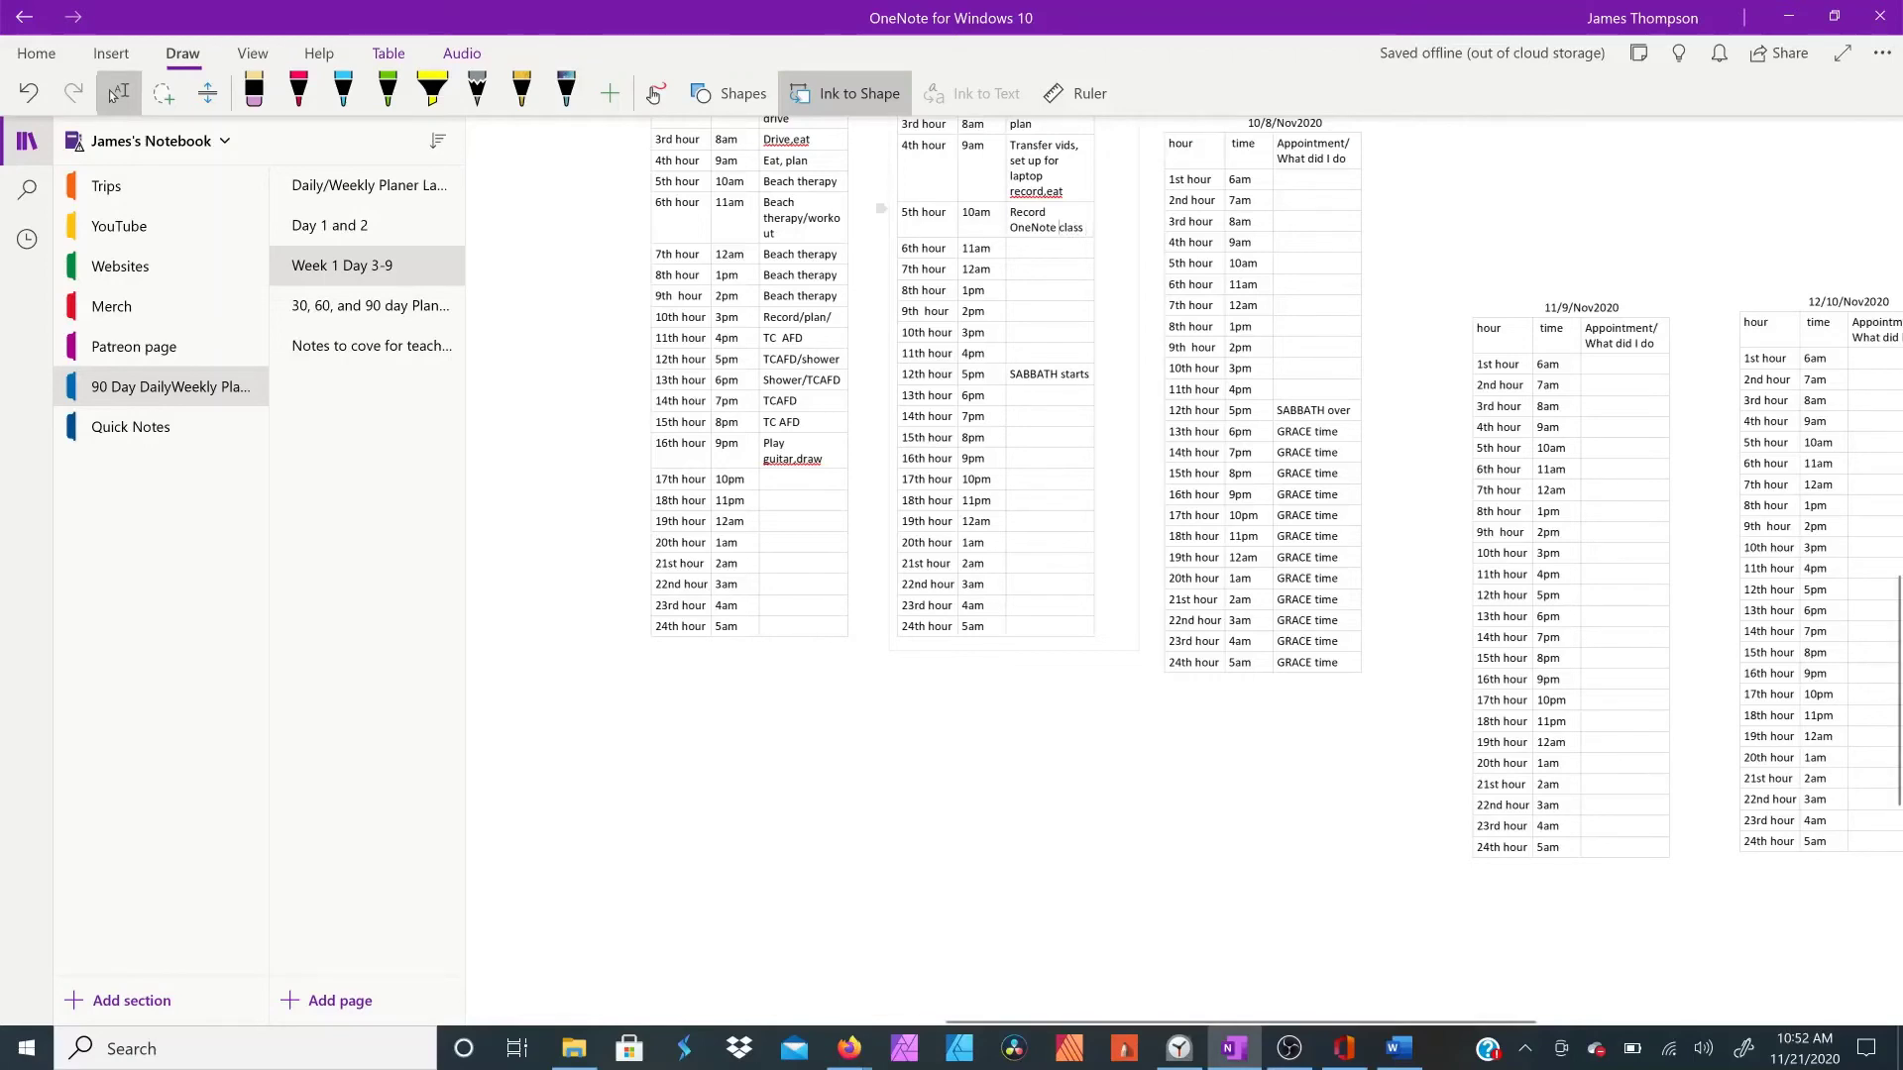
pyautogui.doubleClick(1066, 228)
pyautogui.press('Down')
pyautogui.click(1010, 479)
# Step: Look over the whole Week 1 Day 3-9 page with its routines, to-do's, calendars and schedules
pyautogui.hotkey('ctrl', '-')
pyautogui.hotkey('ctrl', '-')
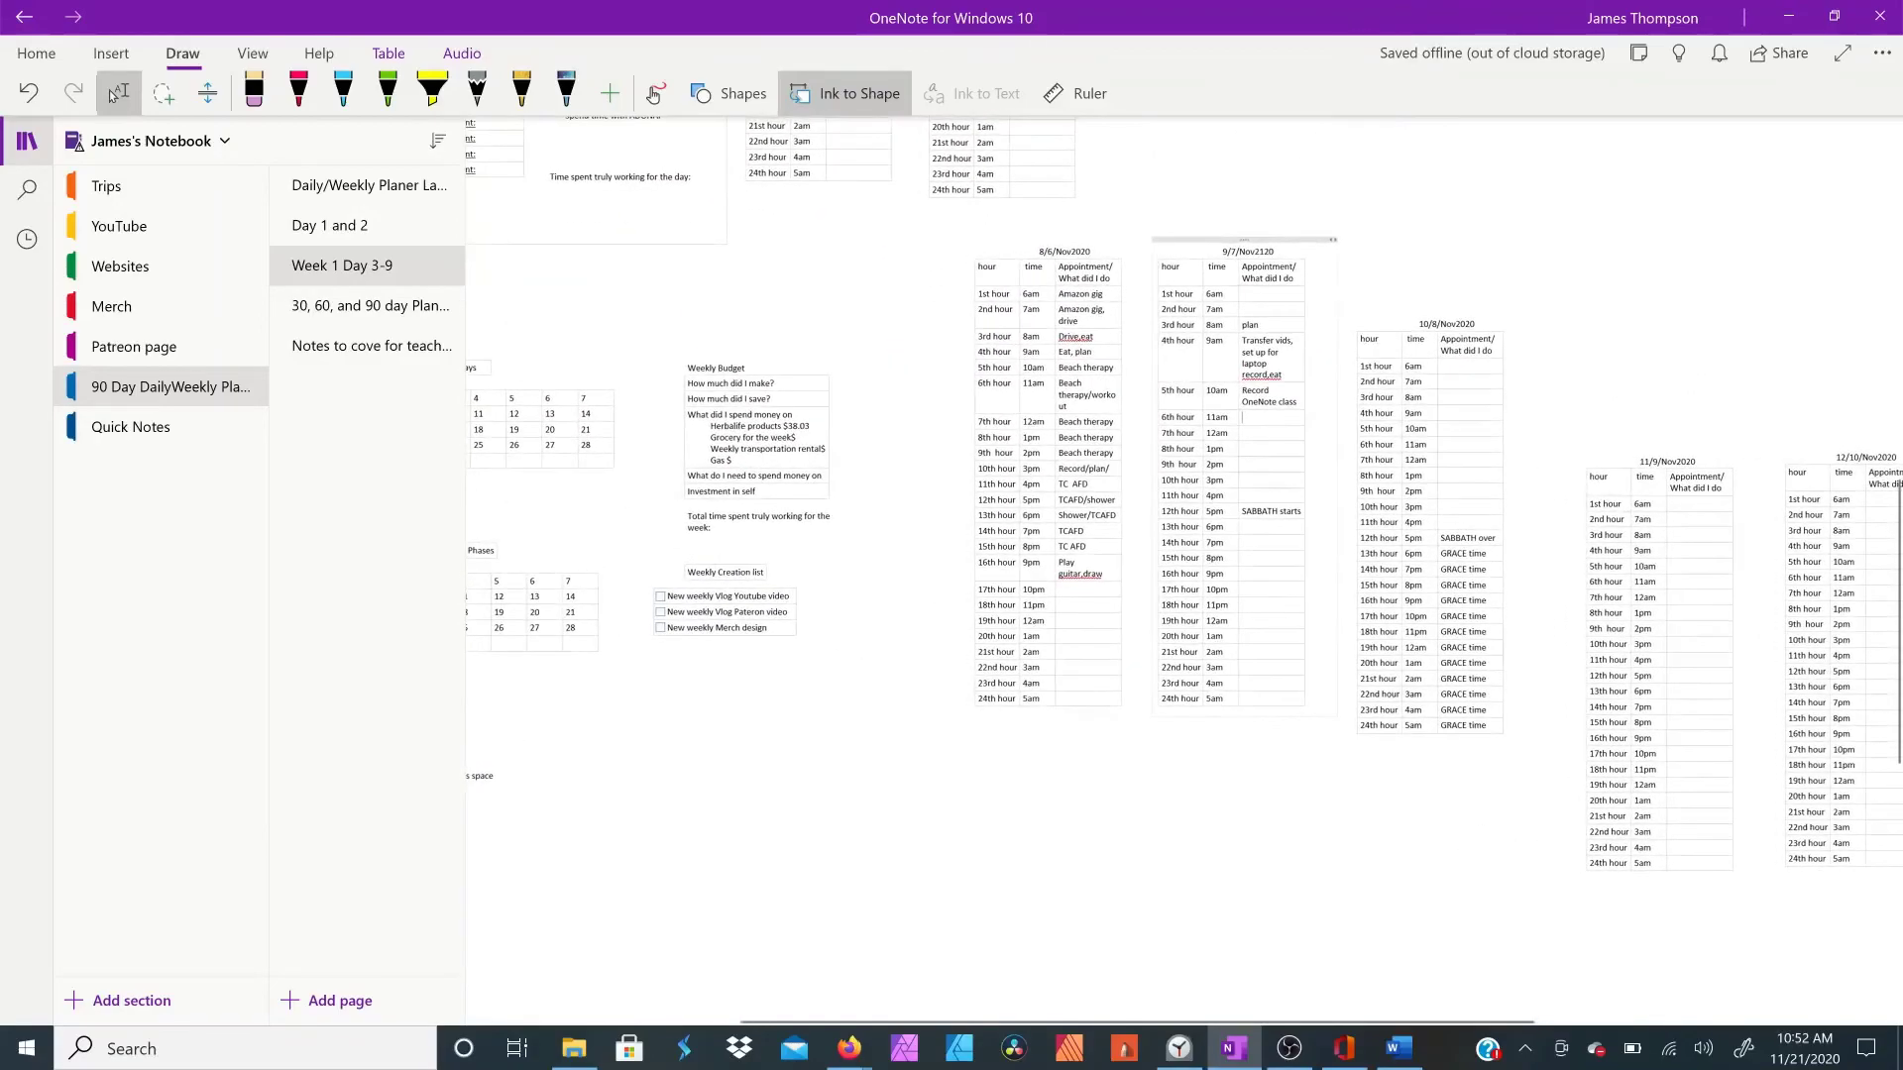
pyautogui.hotkey('ctrl', '-')
pyautogui.hotkey('ctrl', '-')
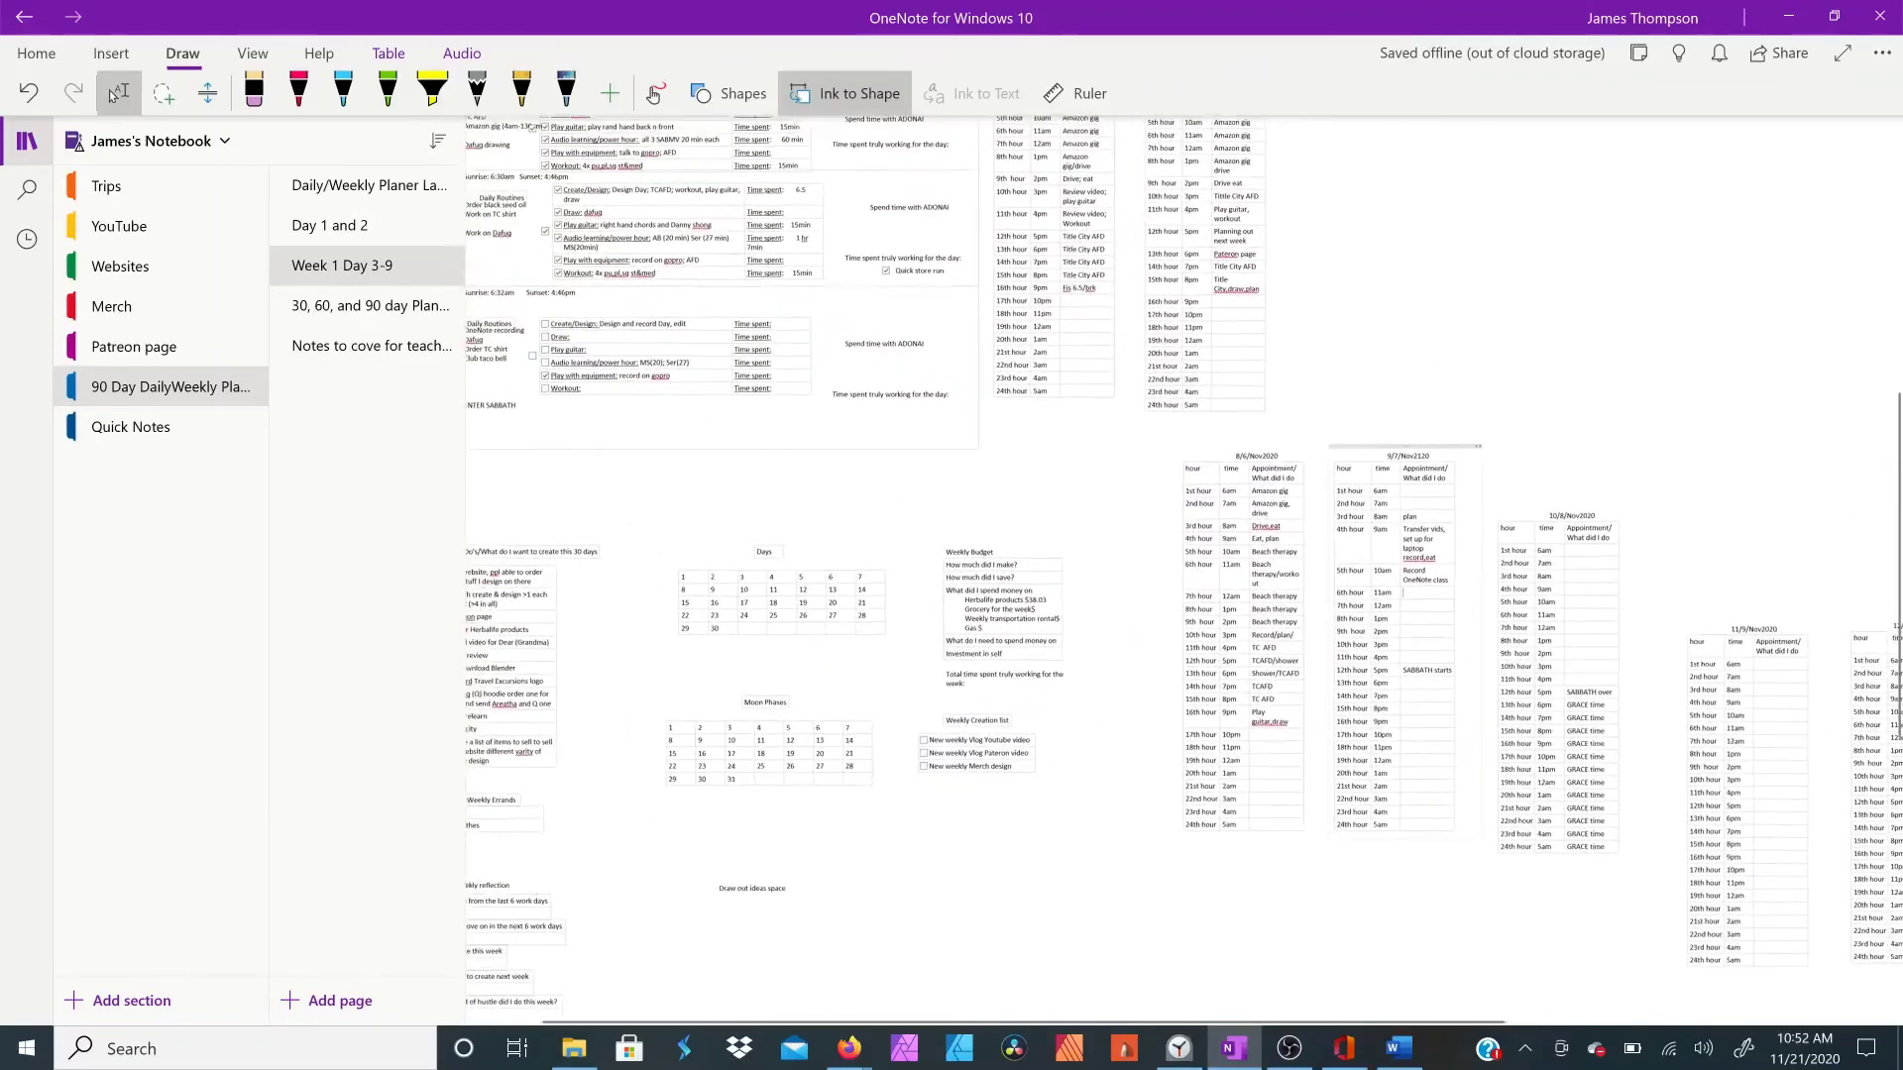
pyautogui.hotkey('ctrl', '+')
pyautogui.hotkey('ctrl', '+')
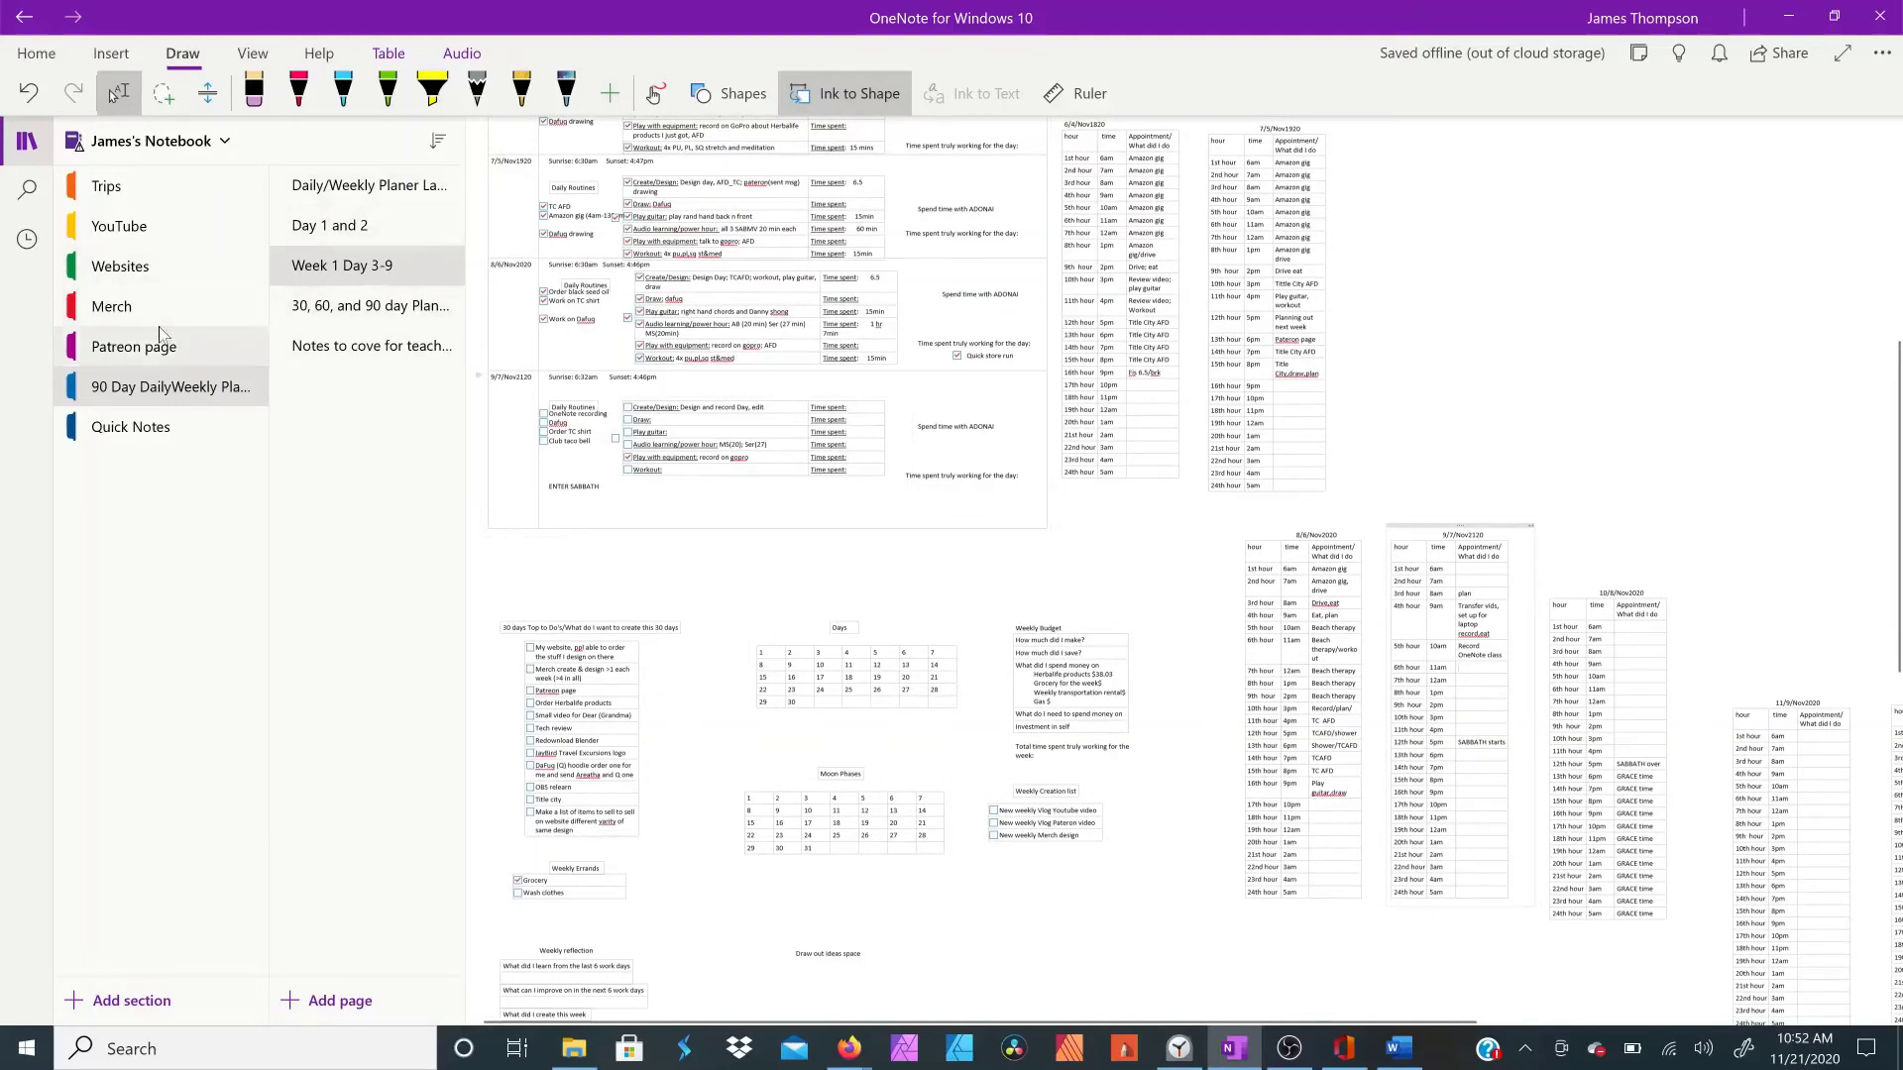
# Step: Switch to the Planner notebook and add the sample text "Srgr; ahf;larsj gkasfg; kns" beside the table on the Daily page
pyautogui.click(139, 141)
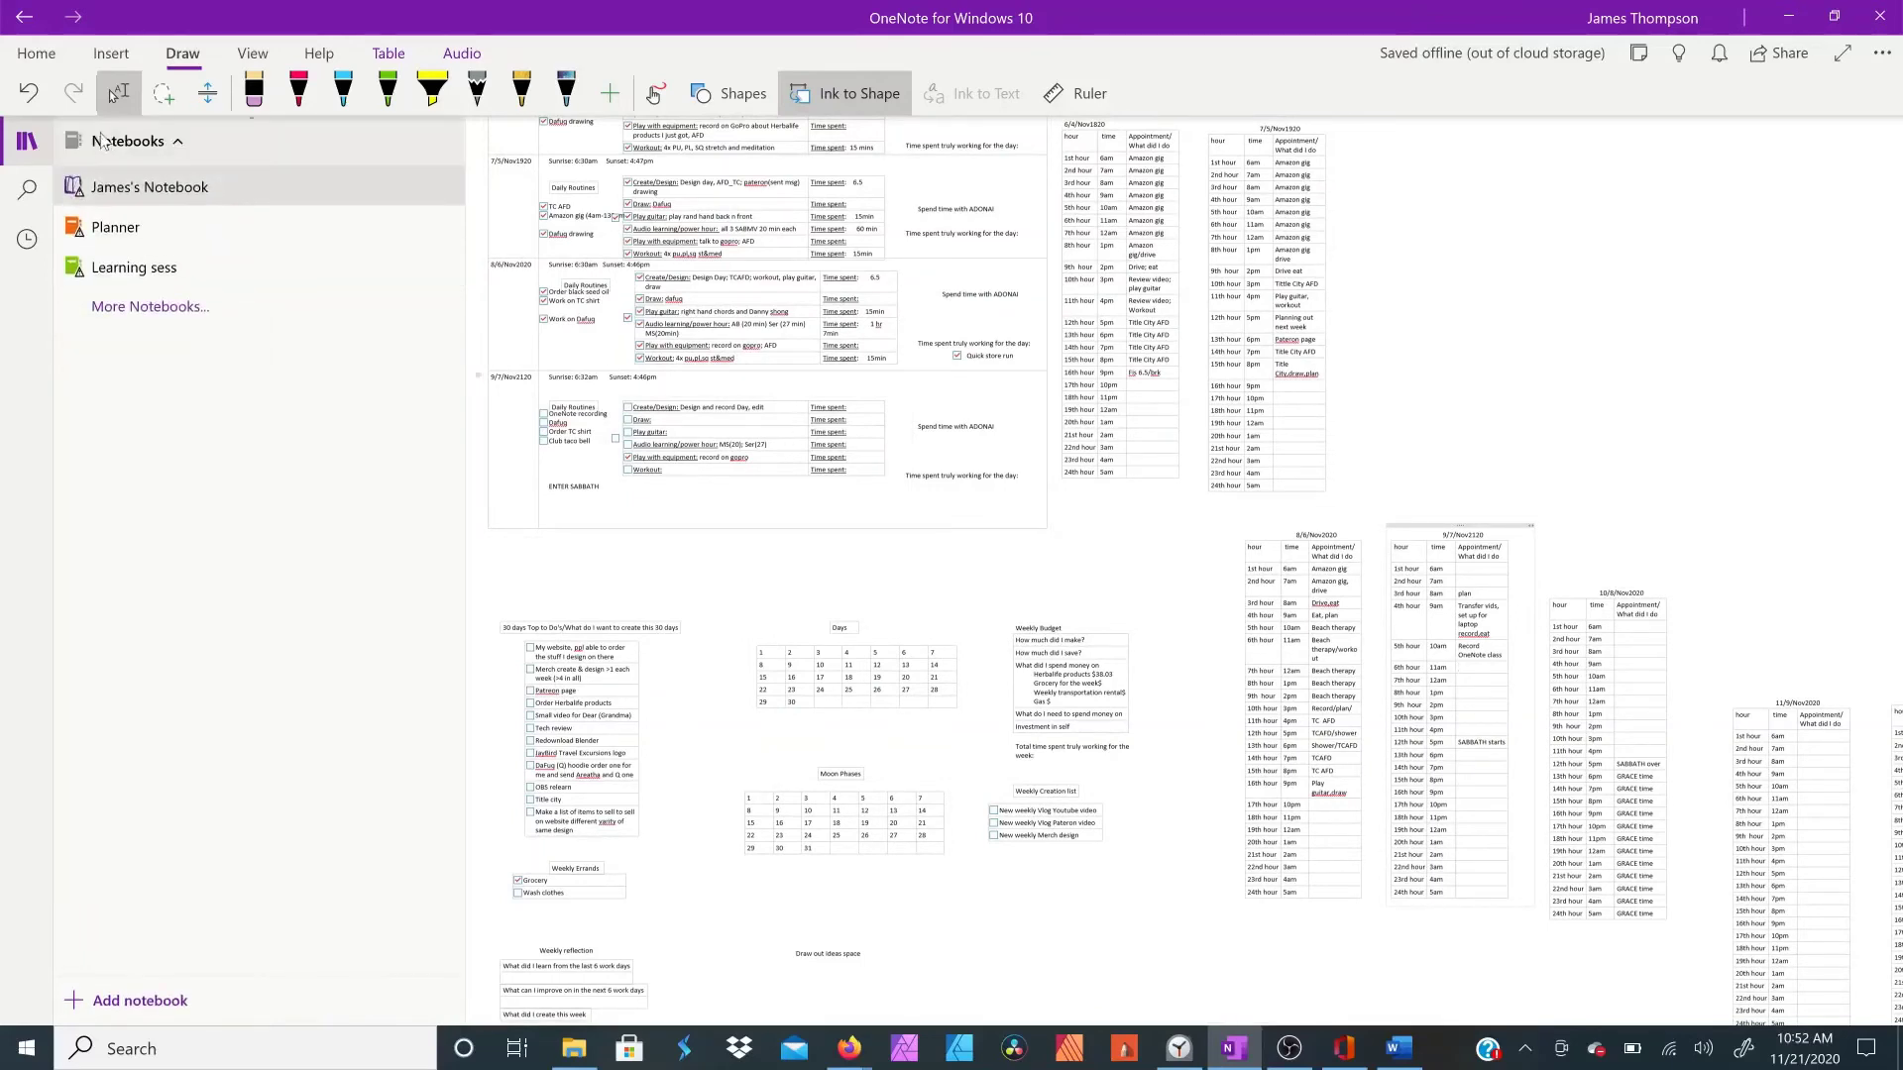
pyautogui.click(117, 227)
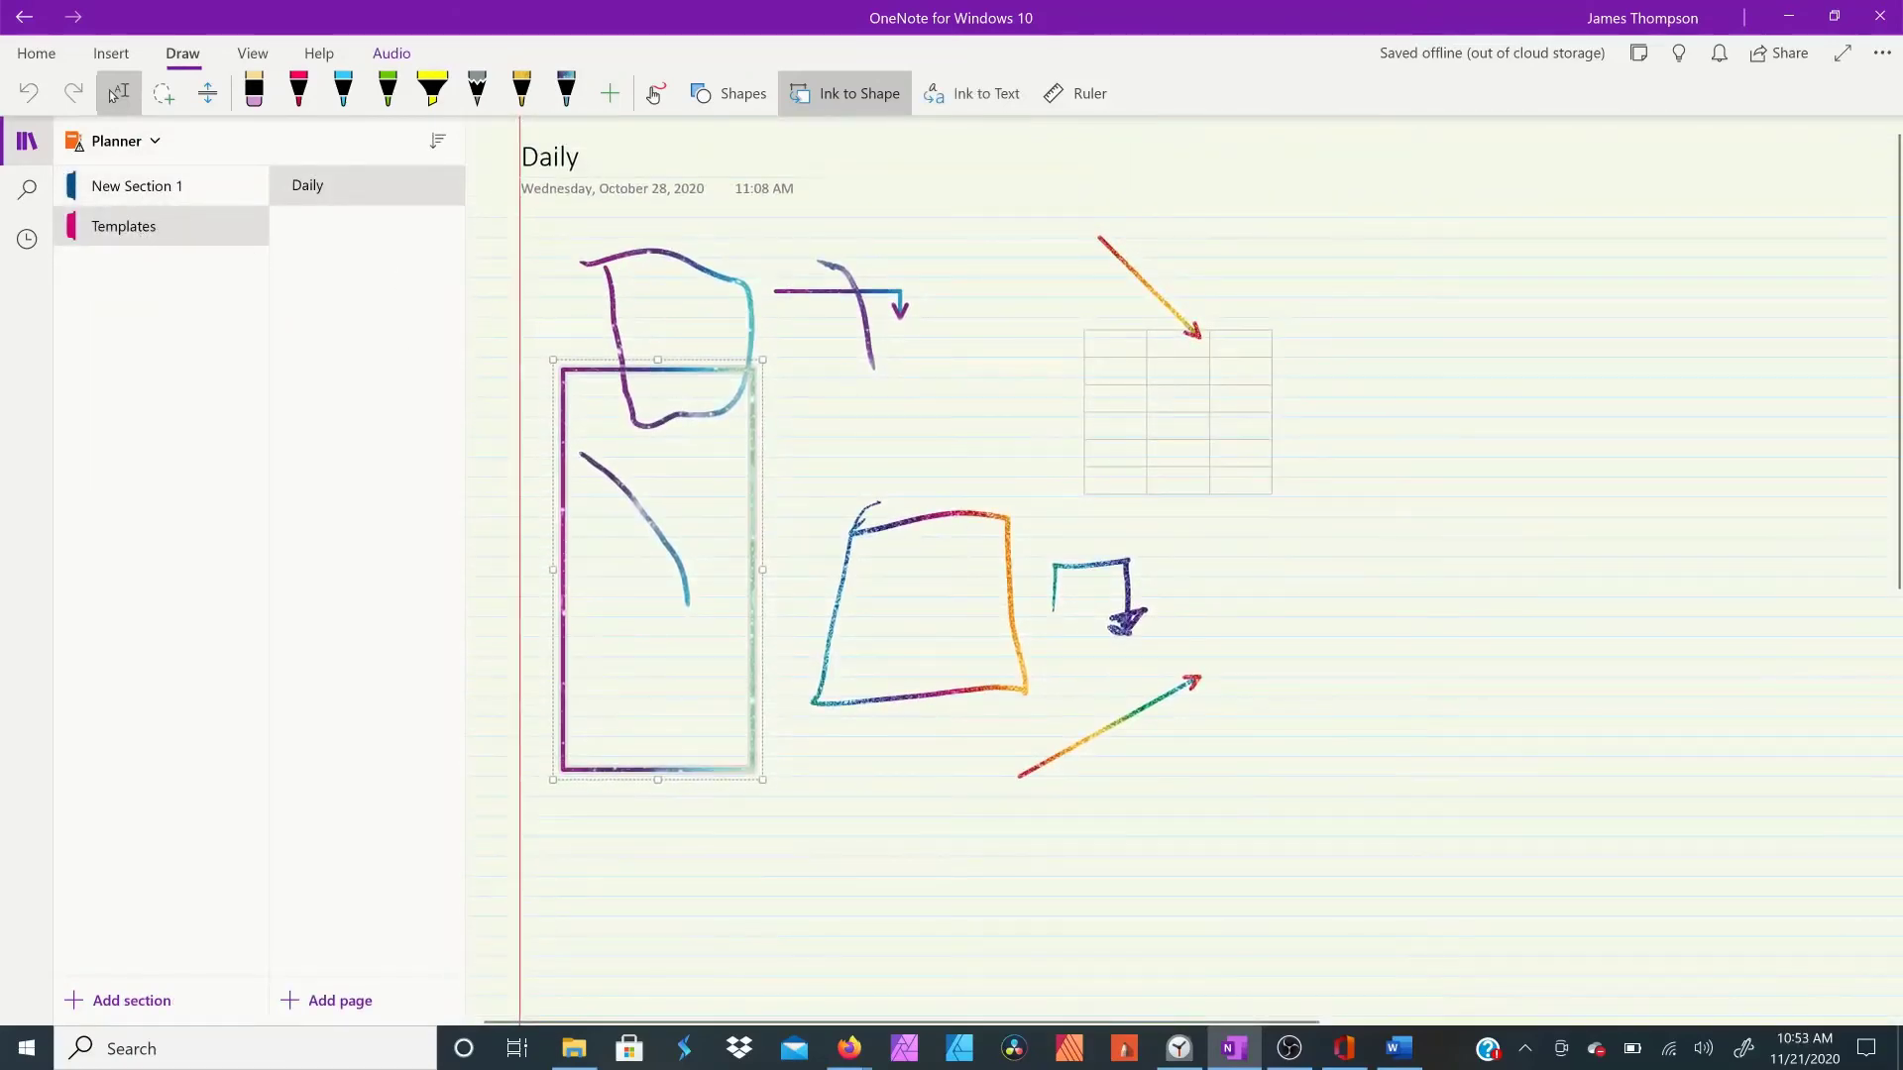
pyautogui.click(1357, 407)
pyautogui.write('Srgr; ahf;larsj gkasfg; kns')
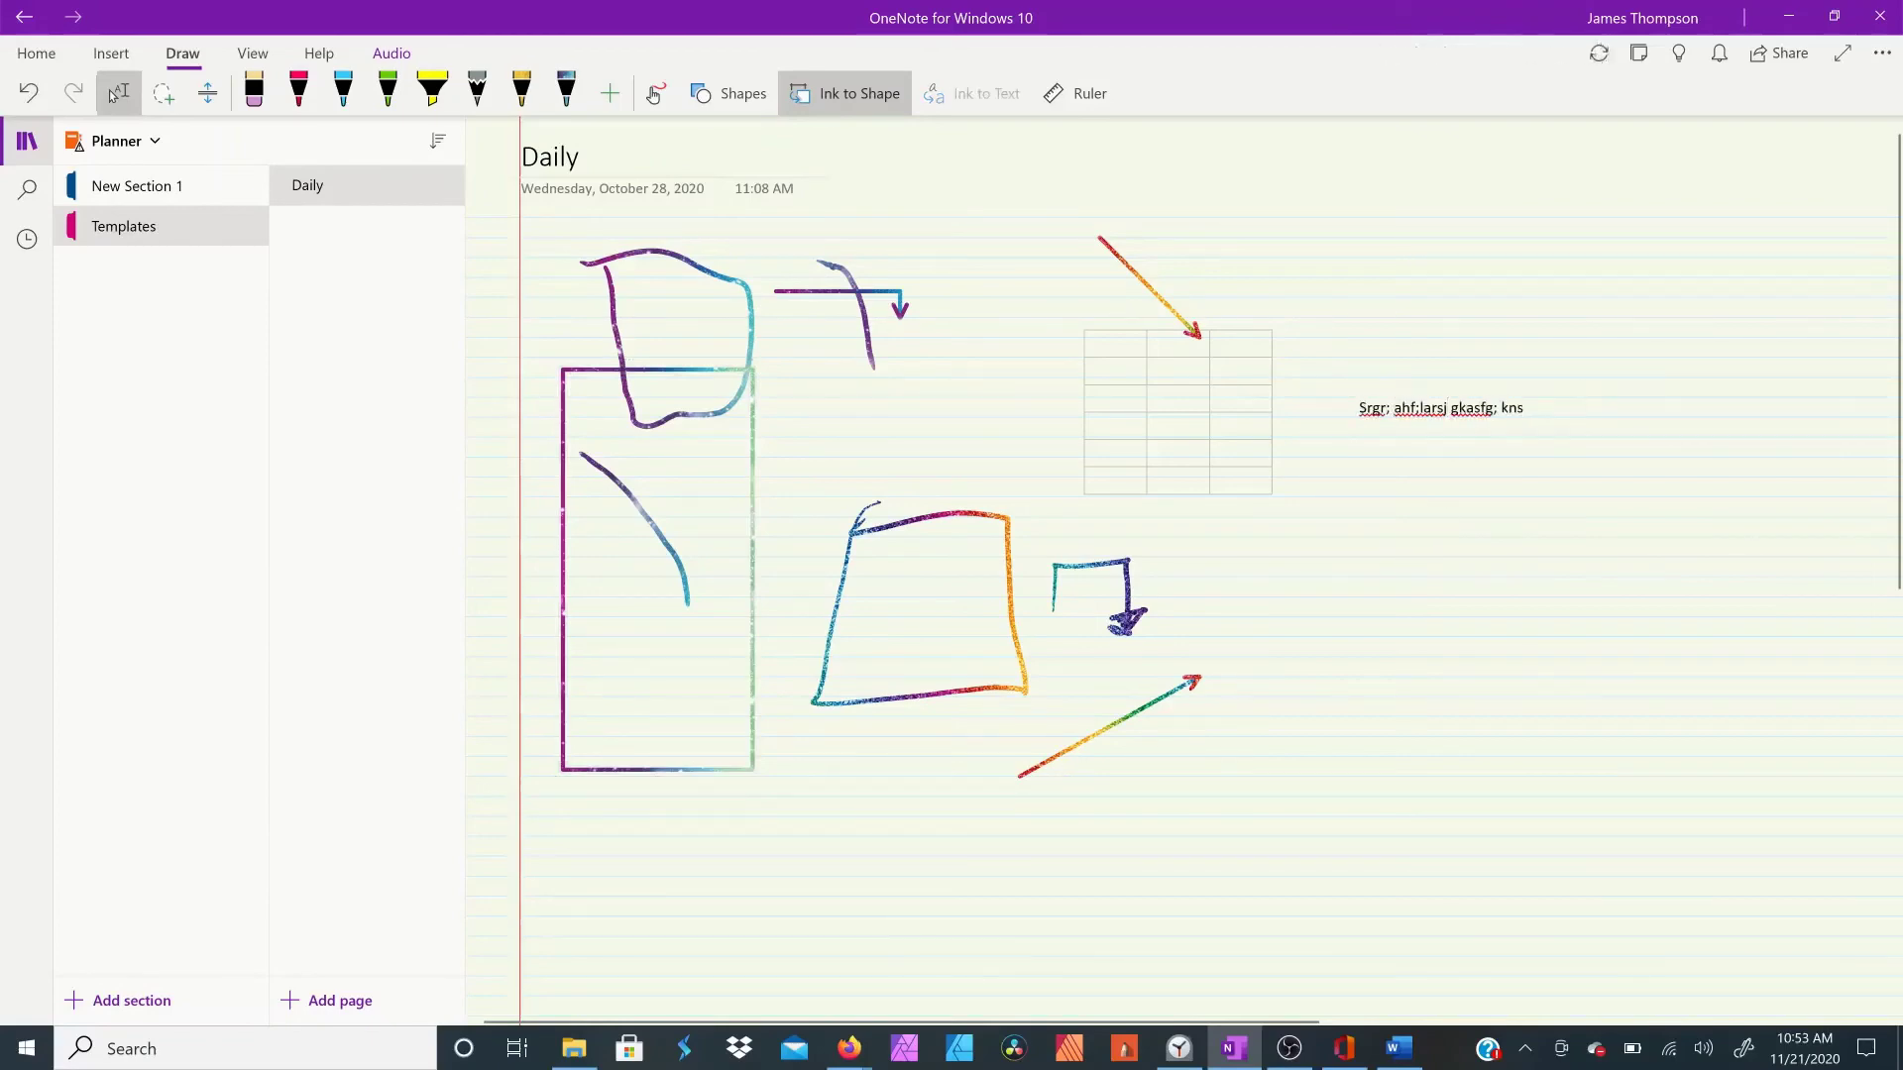
# Step: Switch from the Planner notebook back to the personal notebook with the Week 1 Day 3-9 page
pyautogui.click(124, 149)
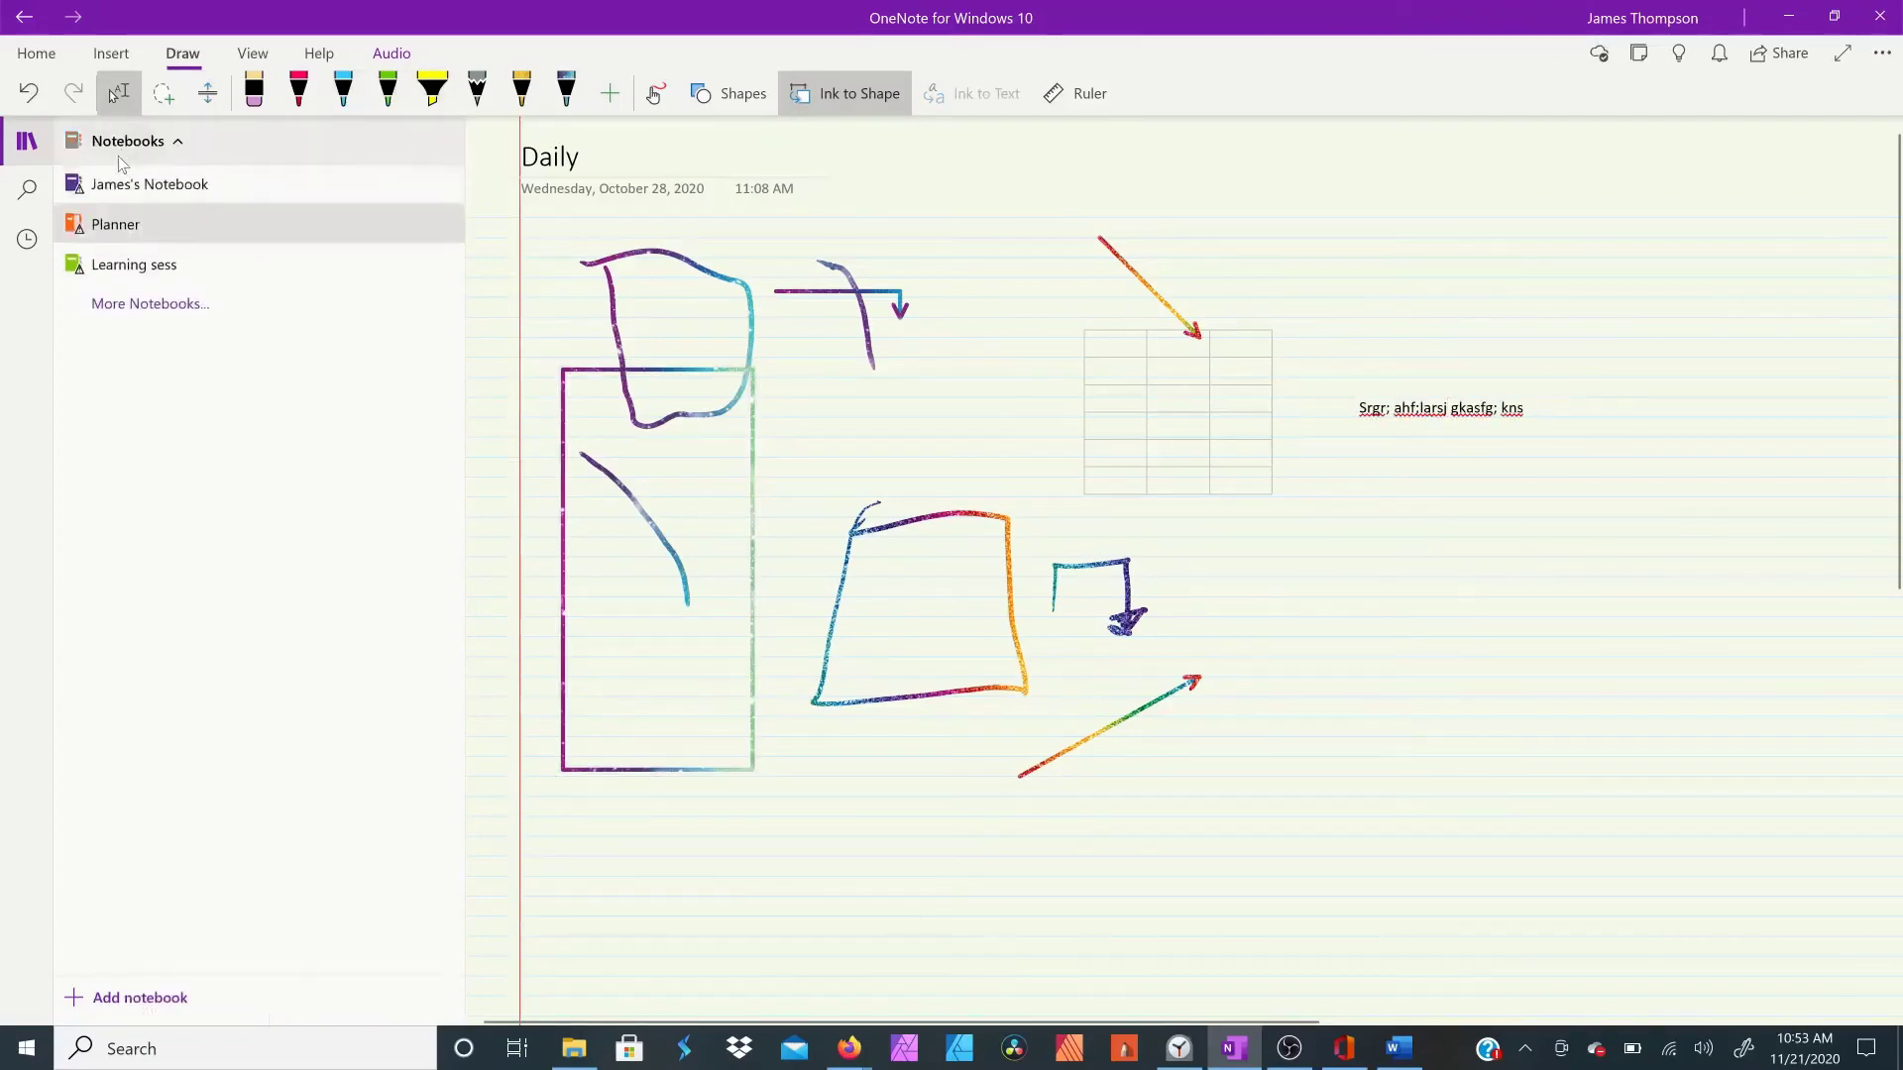
pyautogui.click(183, 188)
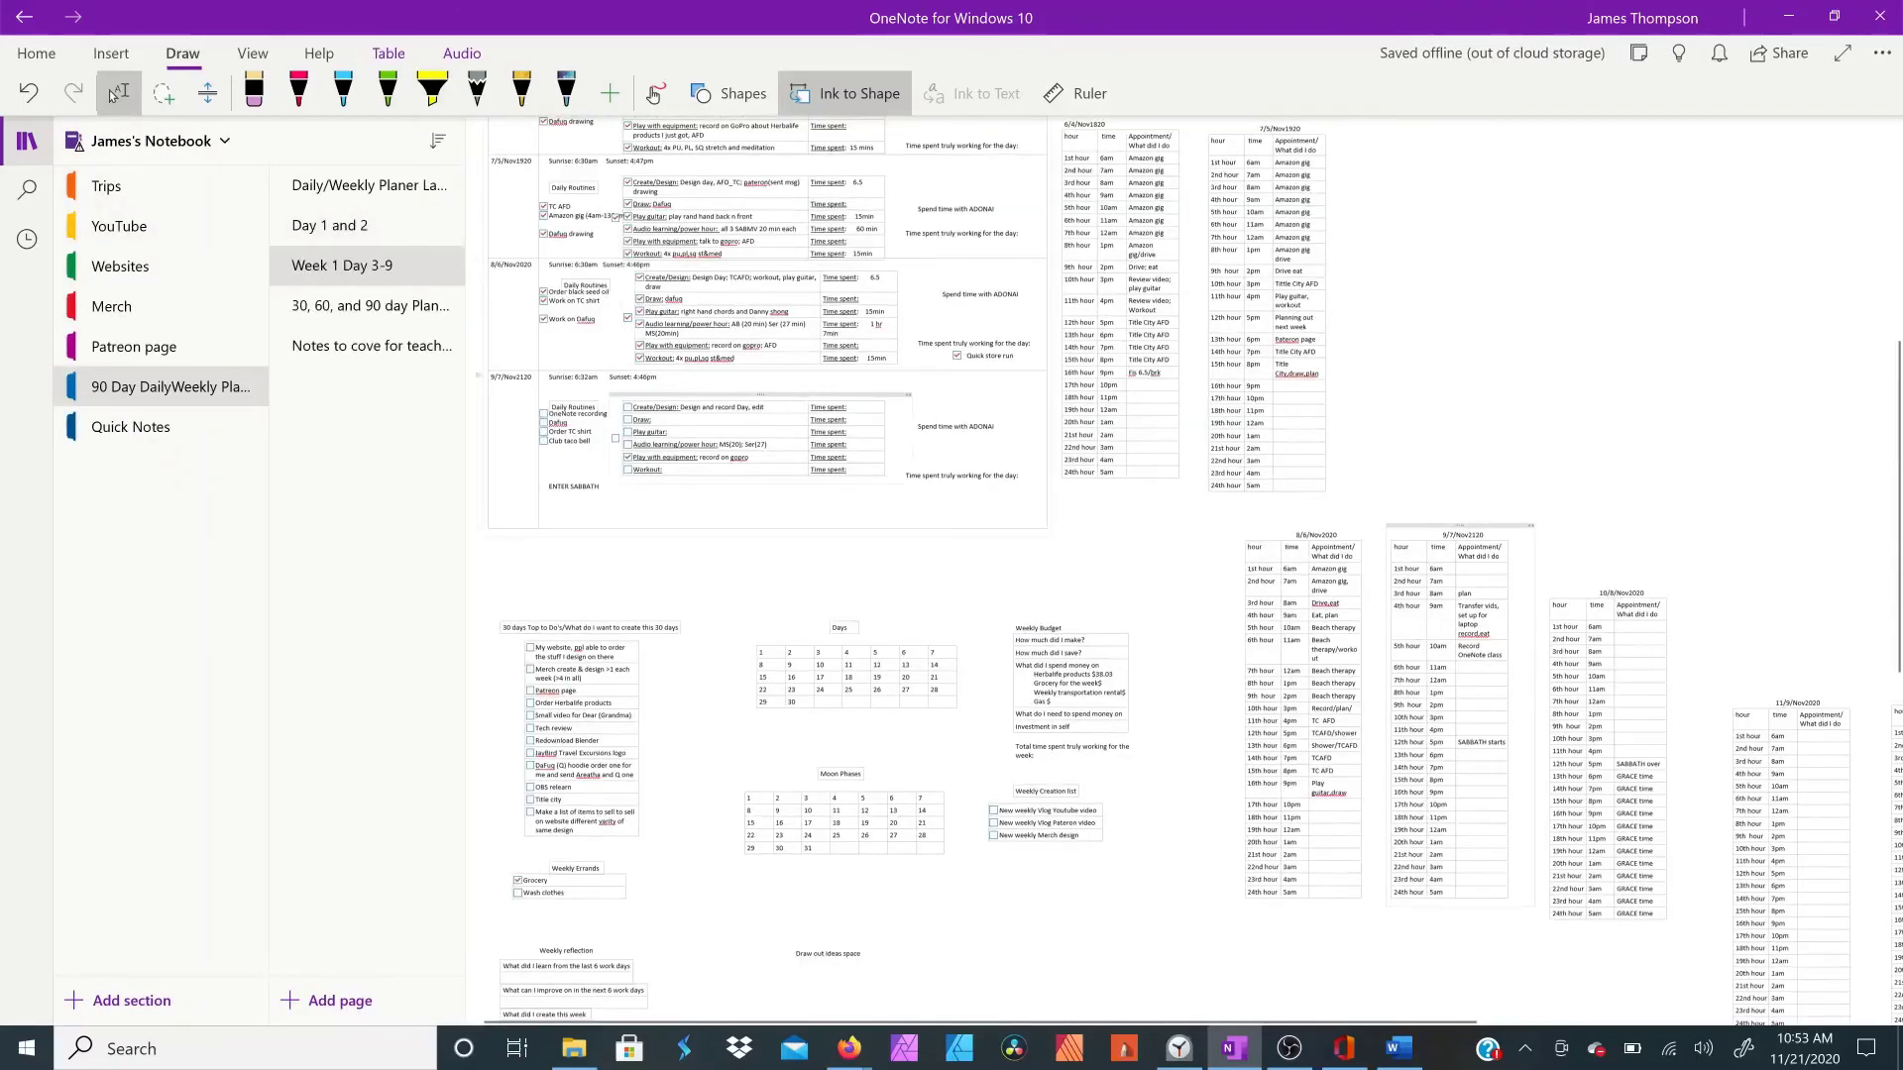
# Step: Move the 7/5/Nov1920 routines table slightly up and the 8/6/Nov2020 Daily Routines label above its to-do list
pyautogui.scroll(5, 116, 94)
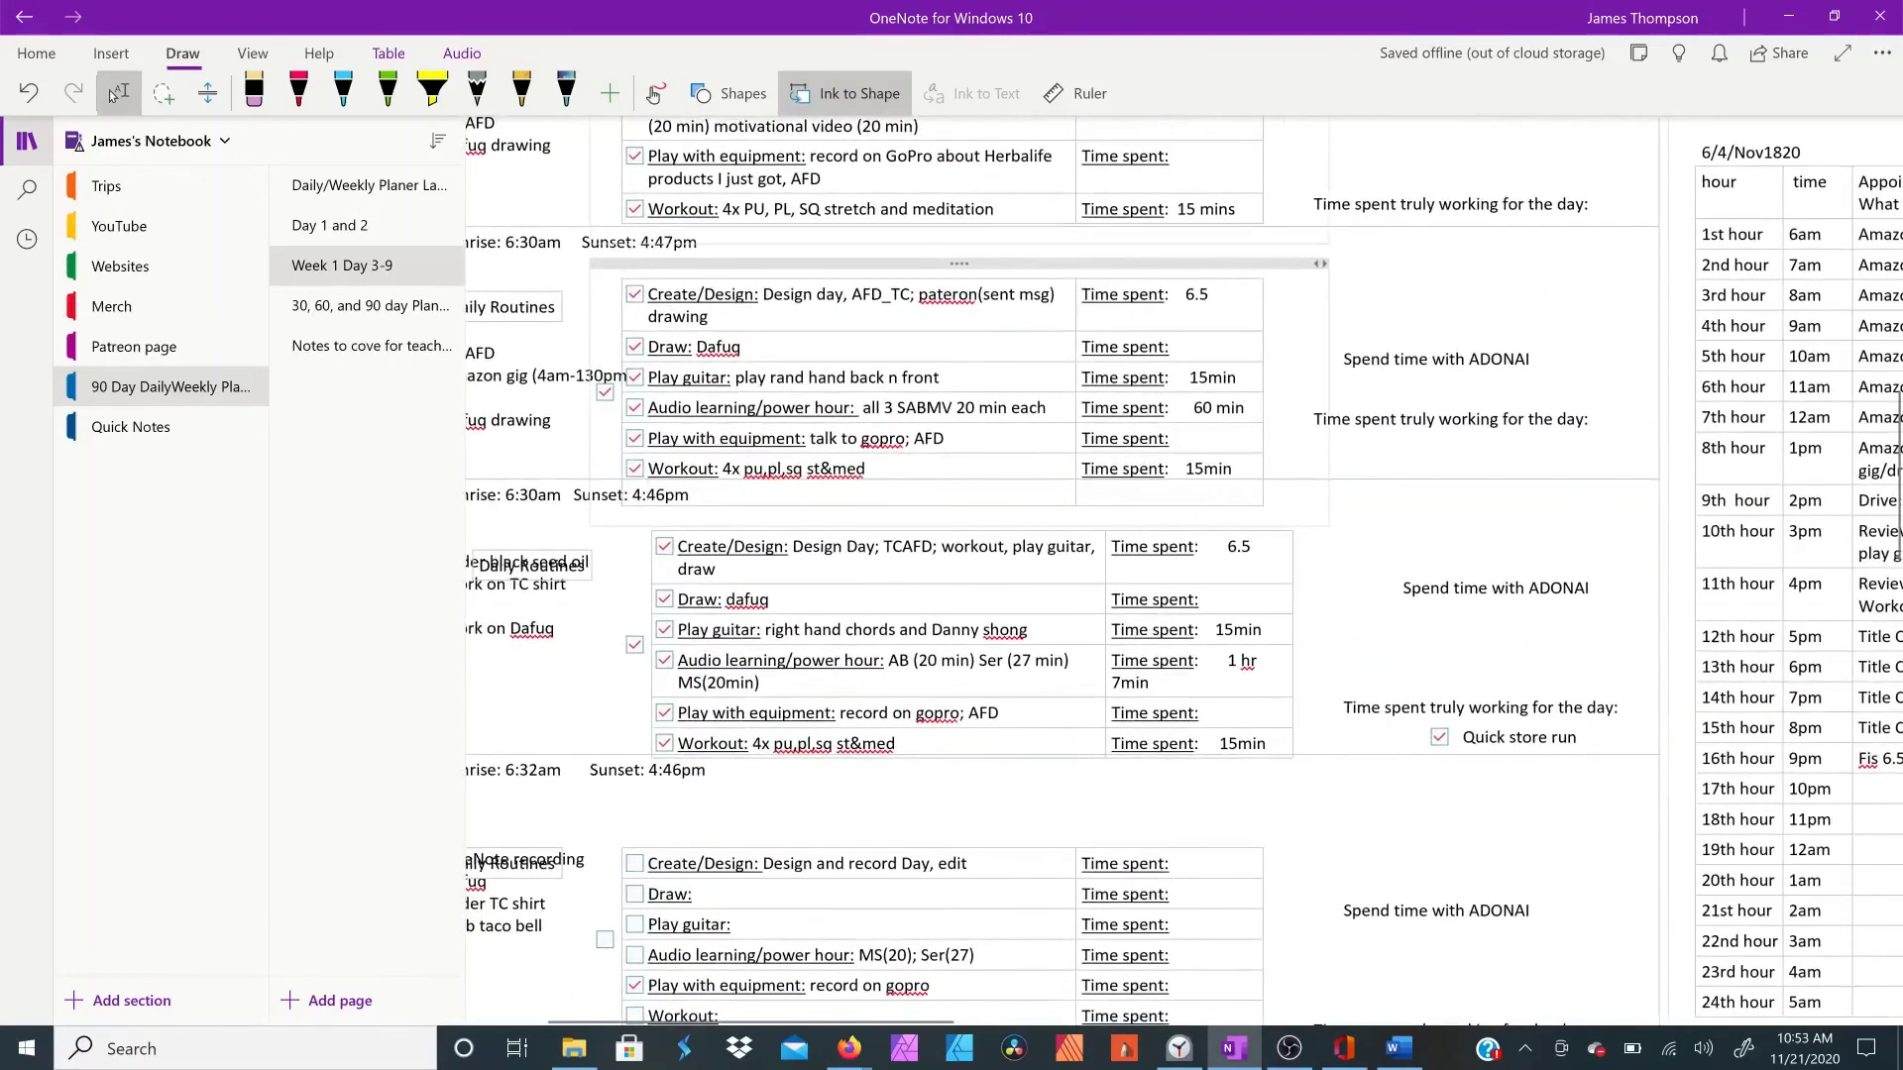
pyautogui.click(779, 210)
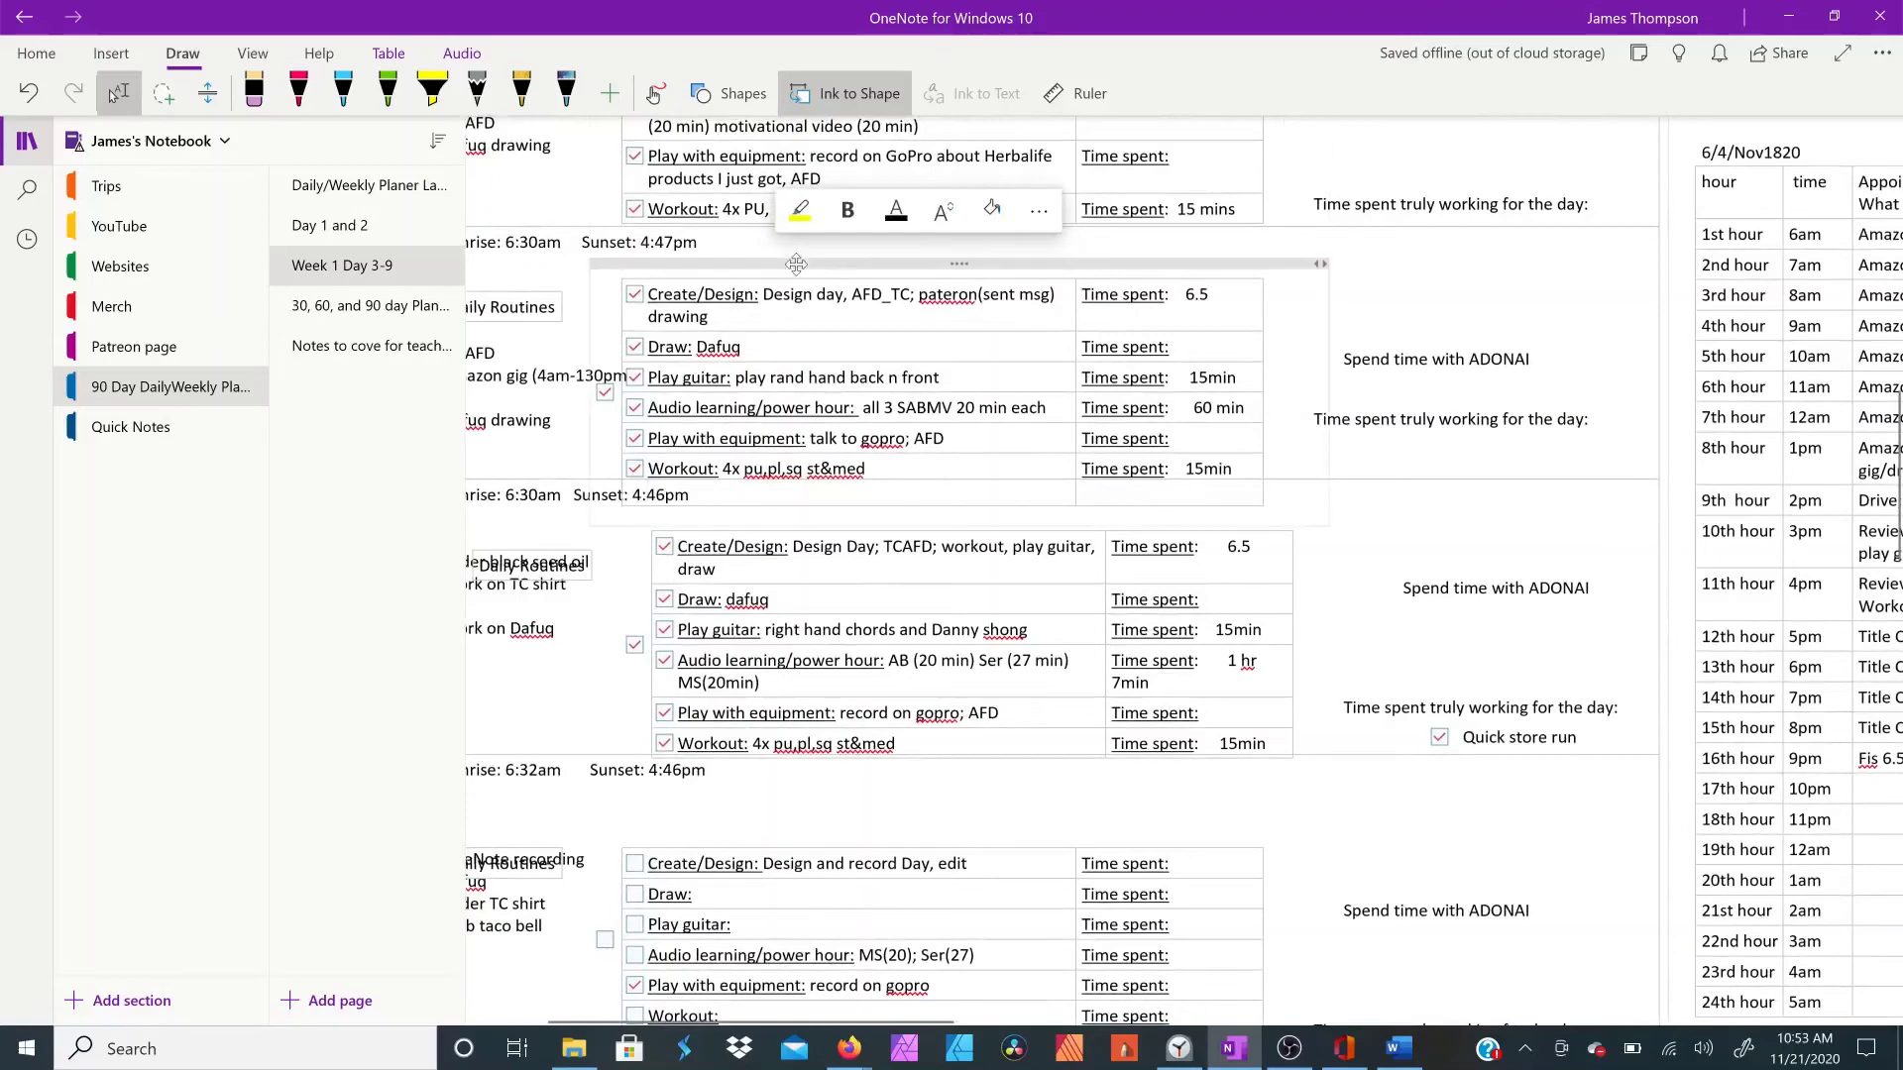
pyautogui.moveTo(804, 265); pyautogui.dragTo(806, 247)
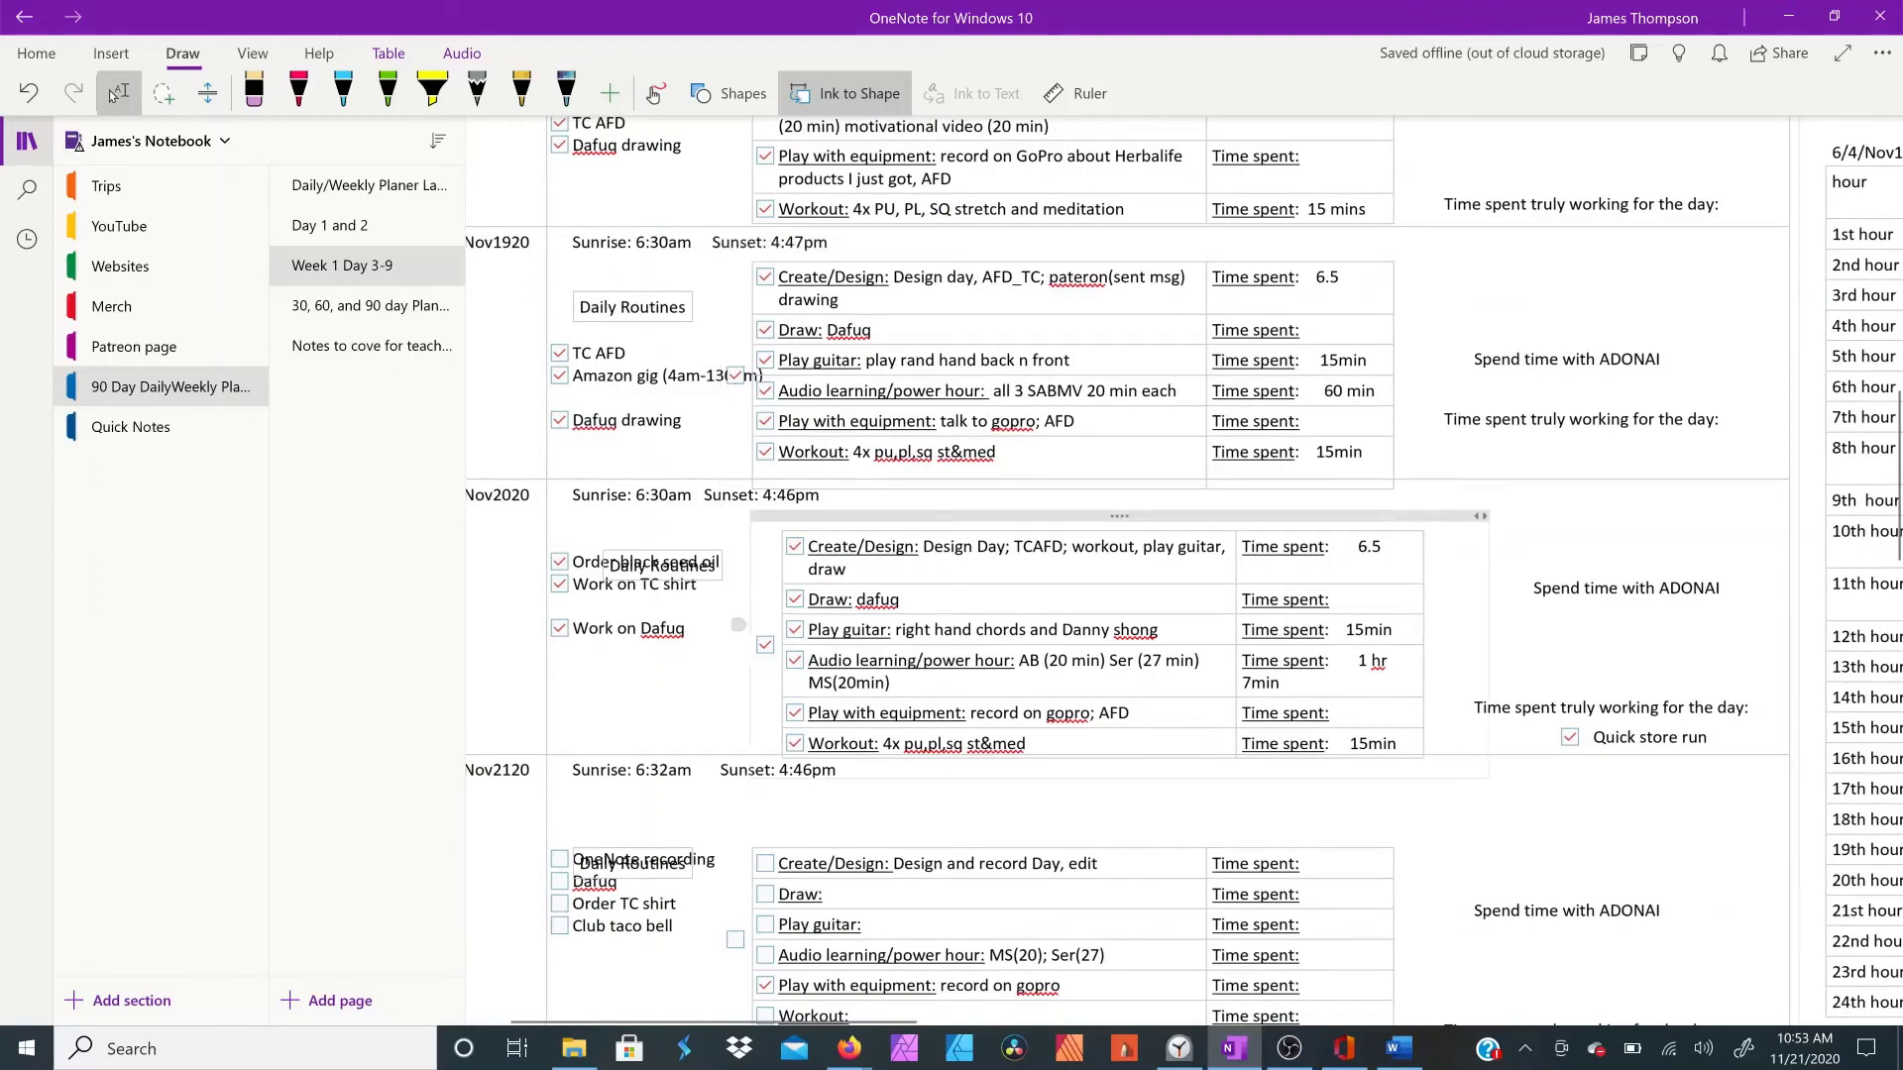
pyautogui.moveTo(677, 534); pyautogui.dragTo(681, 495)
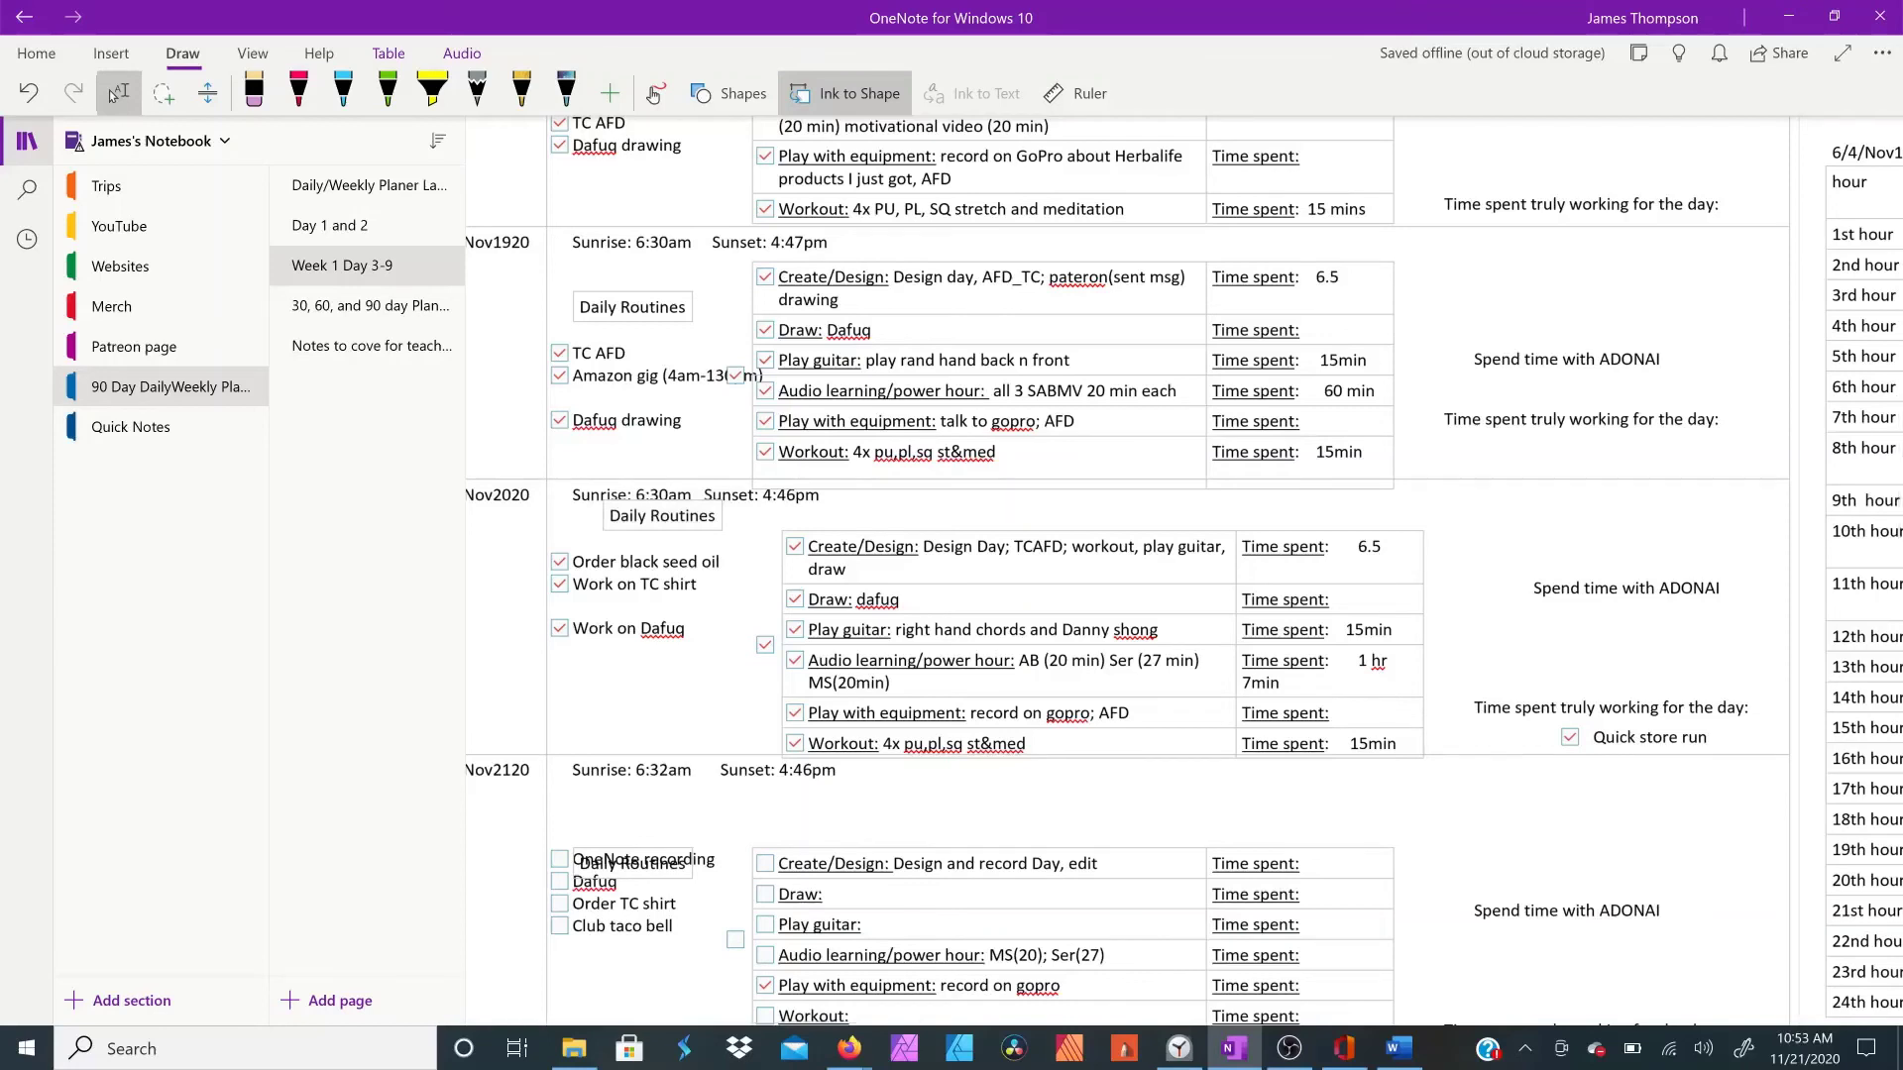
pyautogui.click(633, 830)
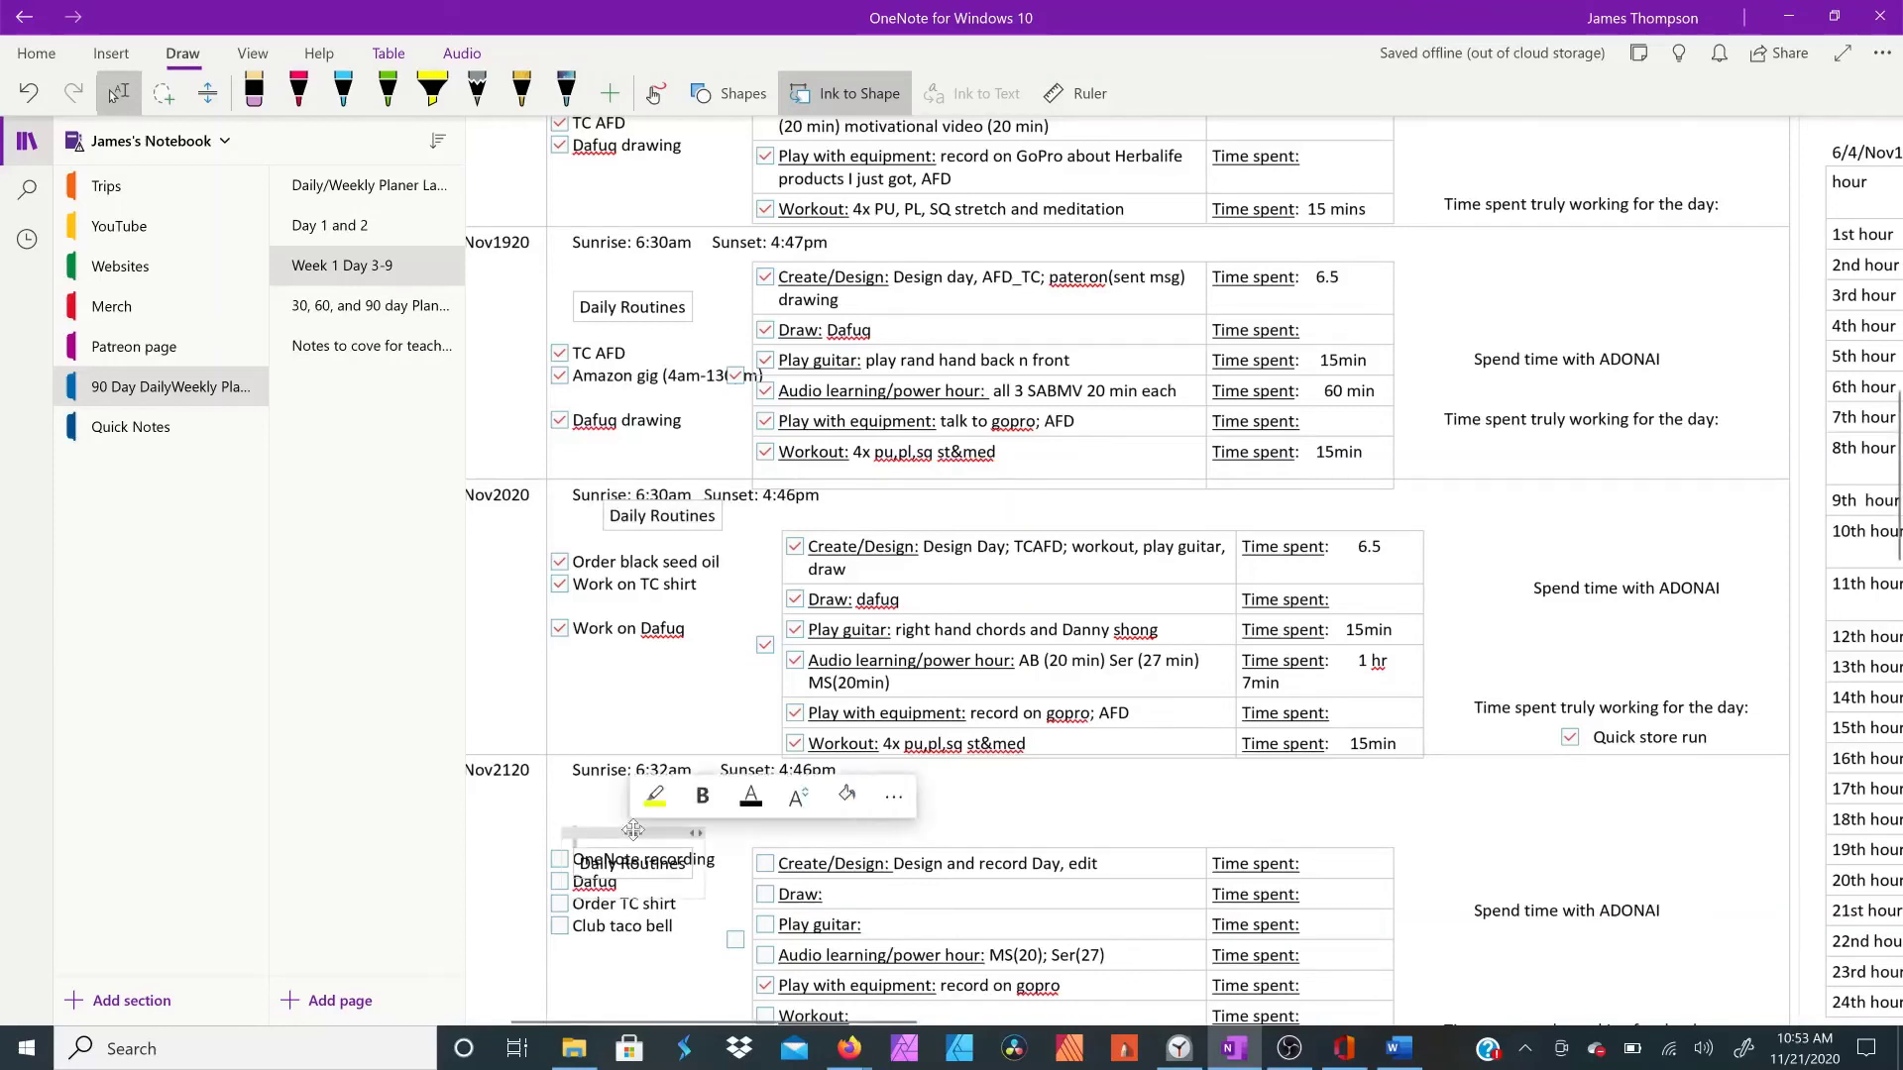
# Step: Look over the 9/7/Nov2120 entry and the 30-day to-do's, calendars, weekly budget and reflection areas below it
pyautogui.scroll(-3, 694, 802)
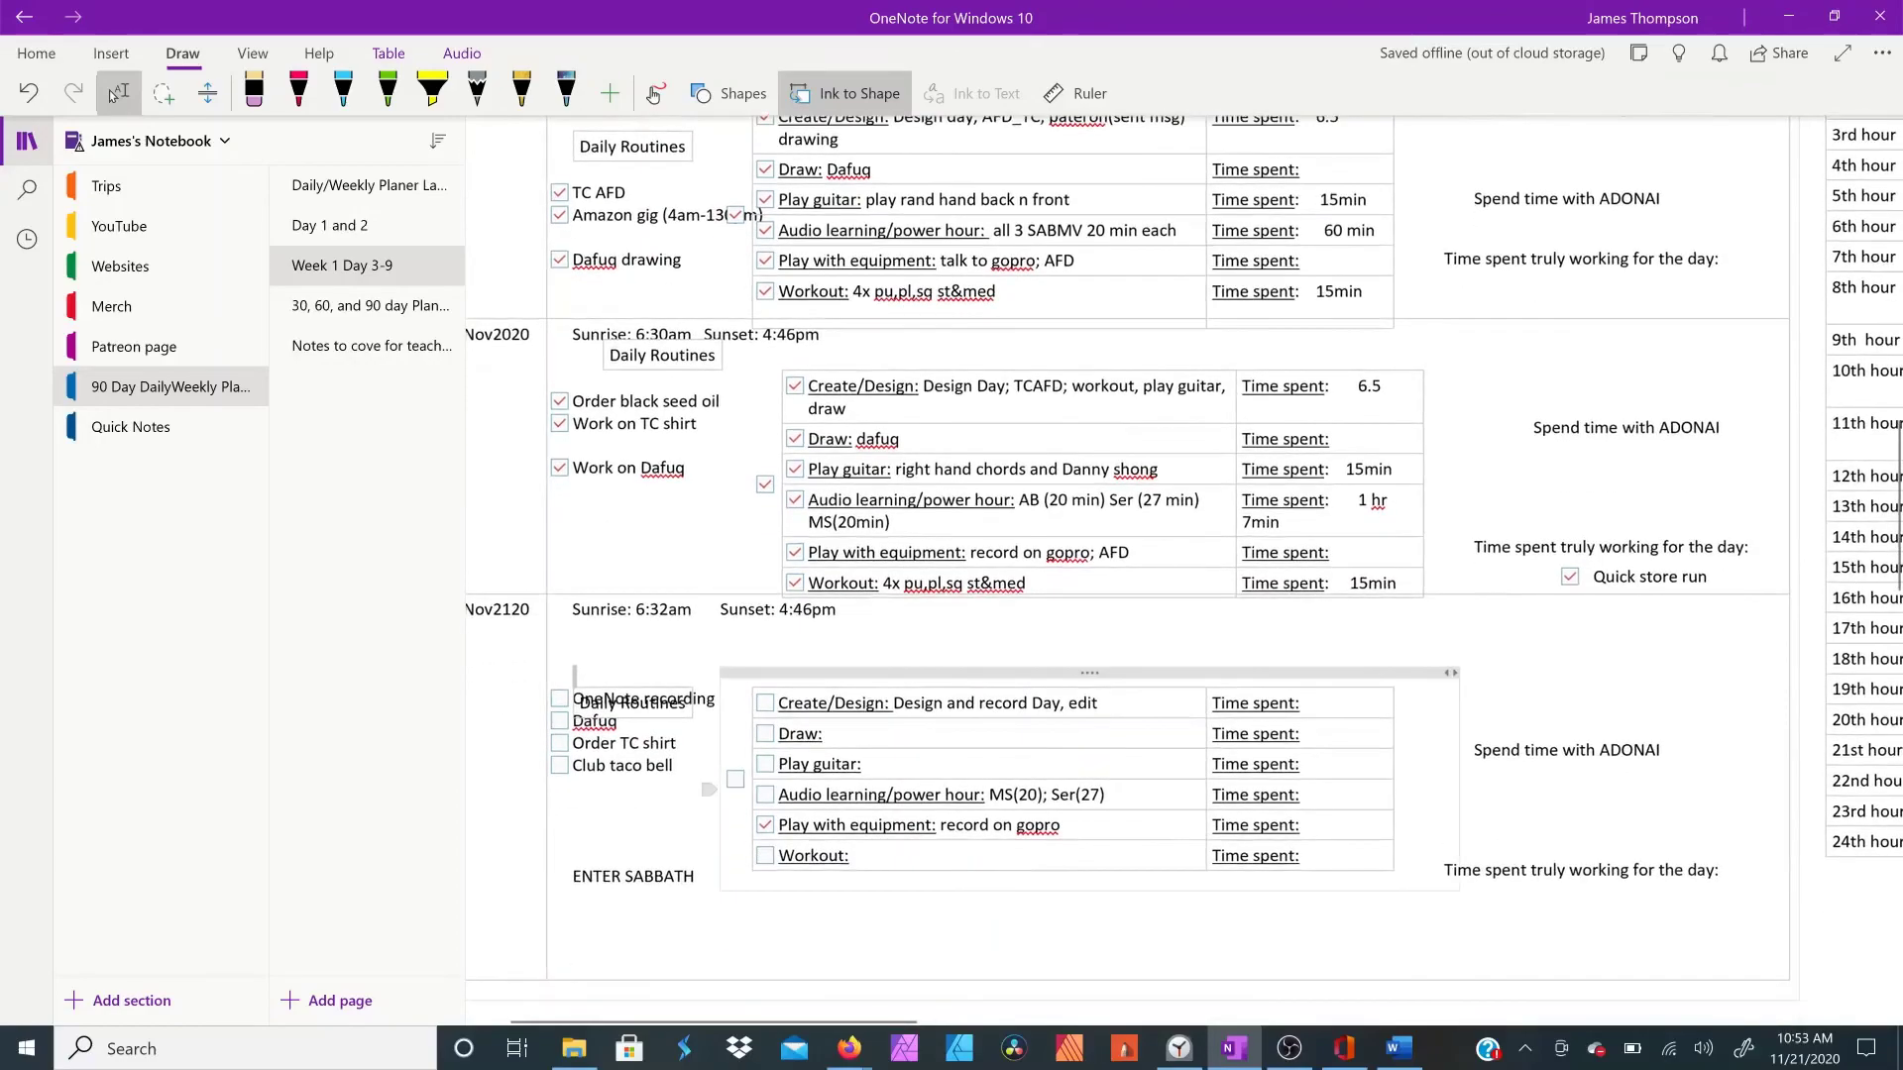
pyautogui.hotkey('ctrl', '-')
pyautogui.hotkey('ctrl', '-')
pyautogui.hotkey('ctrl', '-')
pyautogui.hotkey('ctrl', '-')
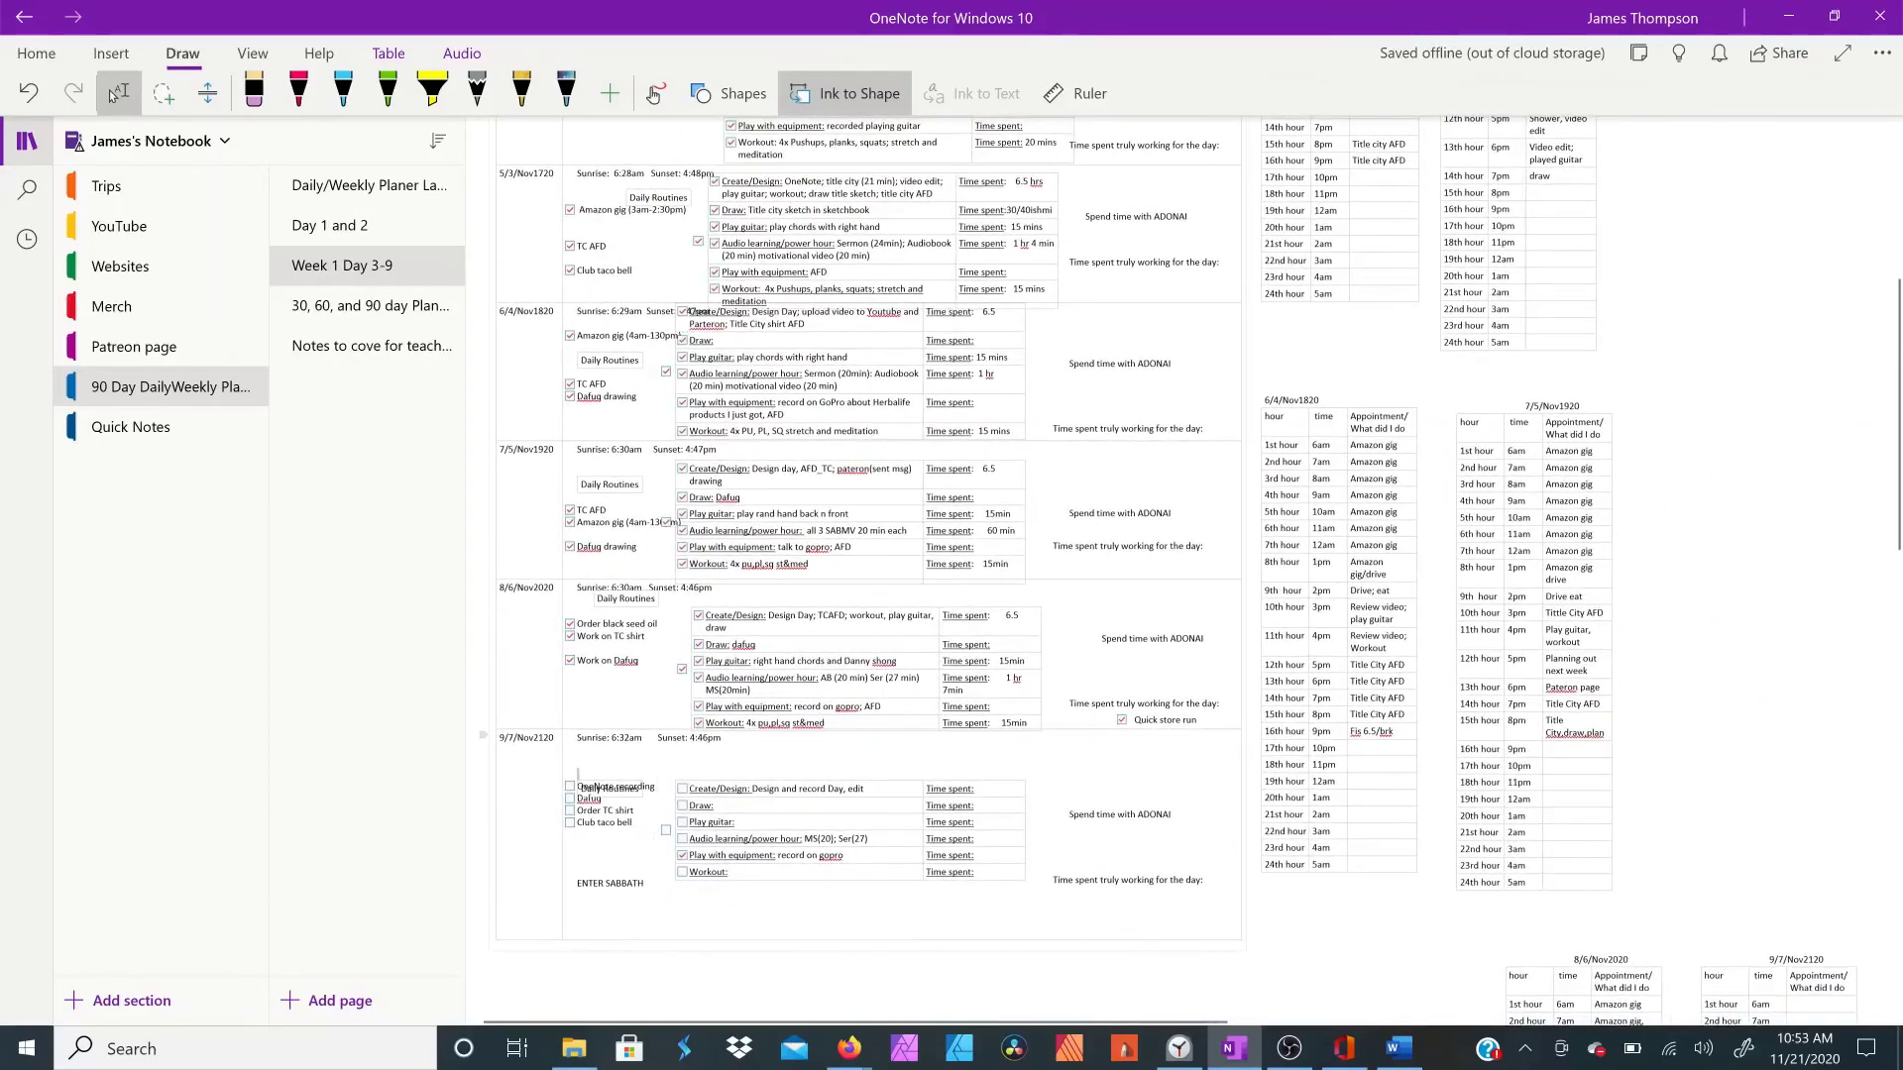
pyautogui.scroll(-2, 114, 94)
pyautogui.scroll(-5, 114, 94)
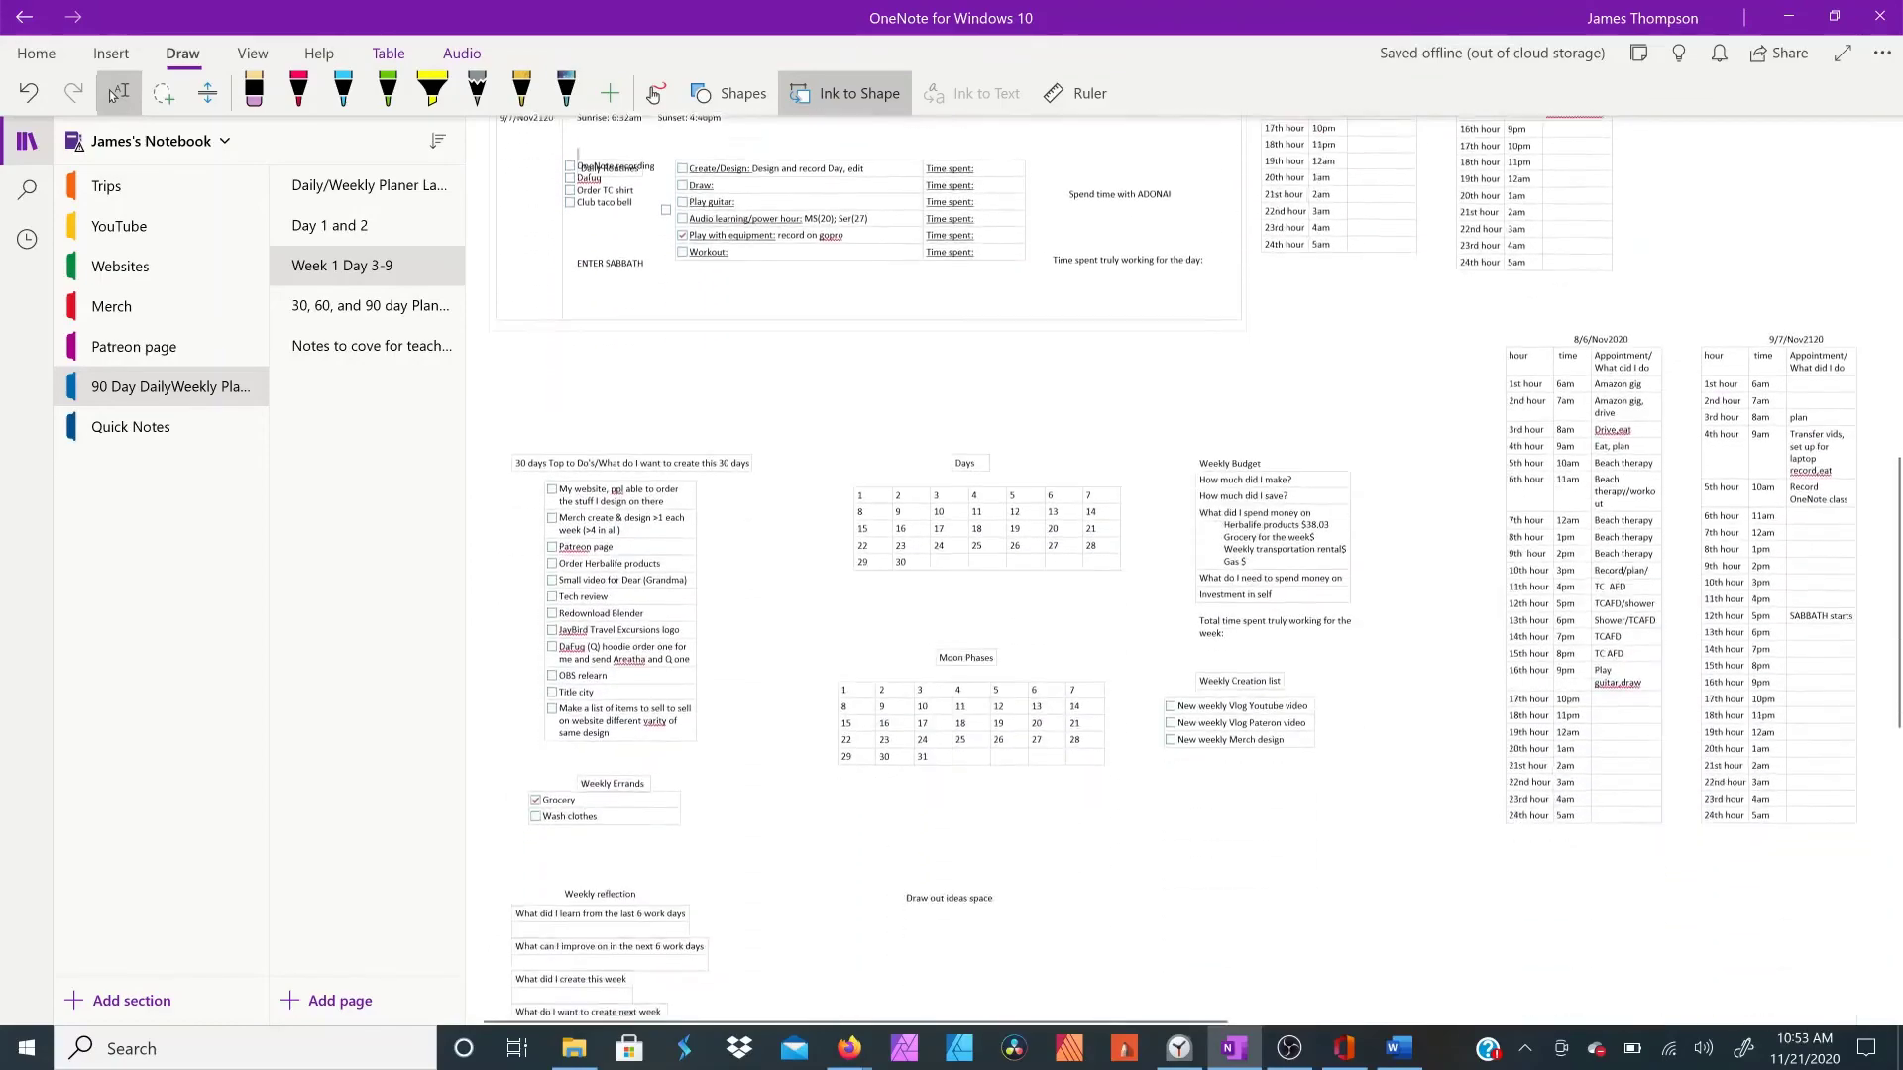